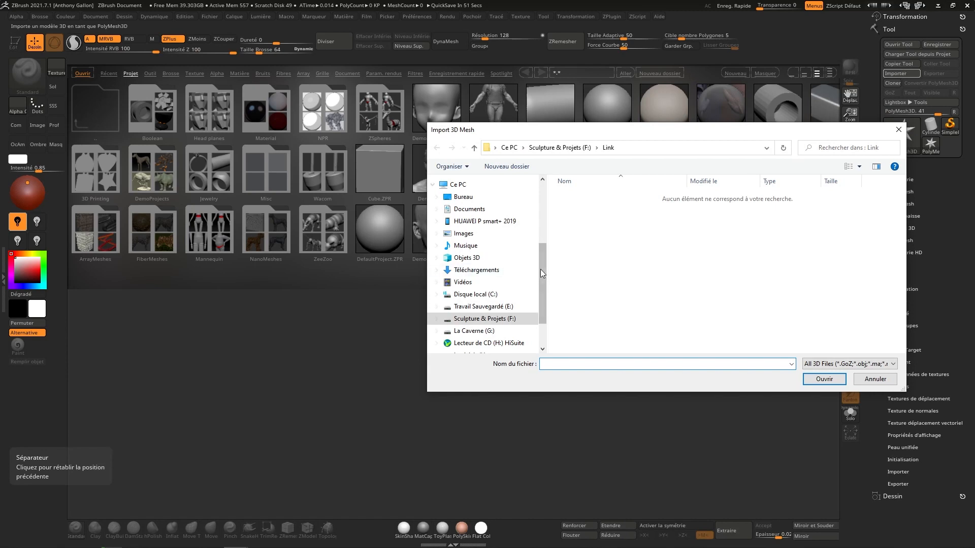
Step: Browse to the Bureau folder Ressources Halloween Stylized > 01 - Blend > Export > Substance for the mesh import
drag(542, 268, 546, 297)
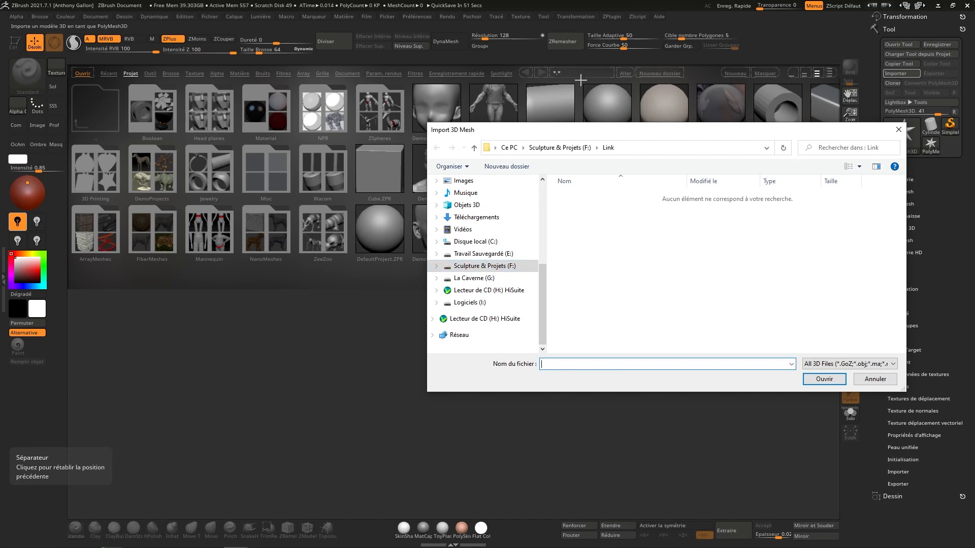
click(480, 303)
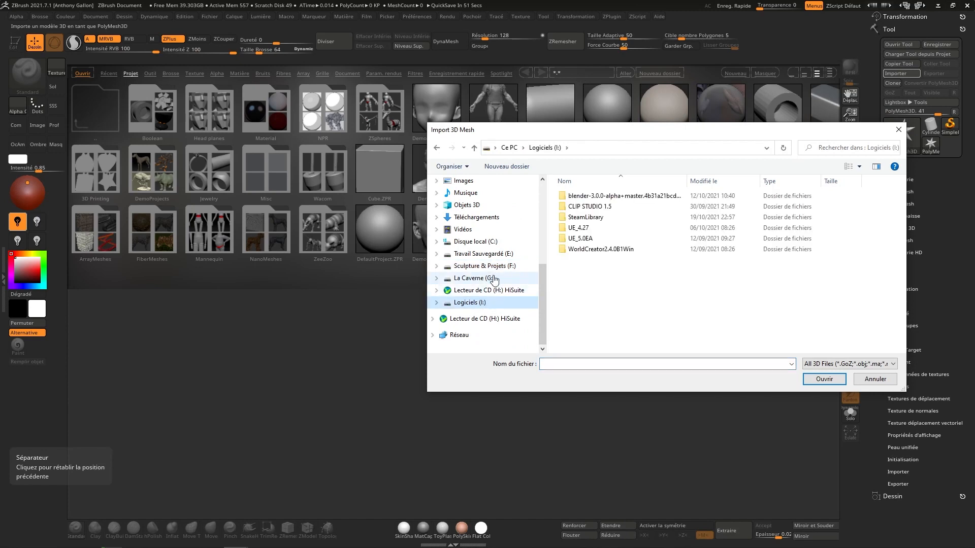
drag(542, 275, 544, 240)
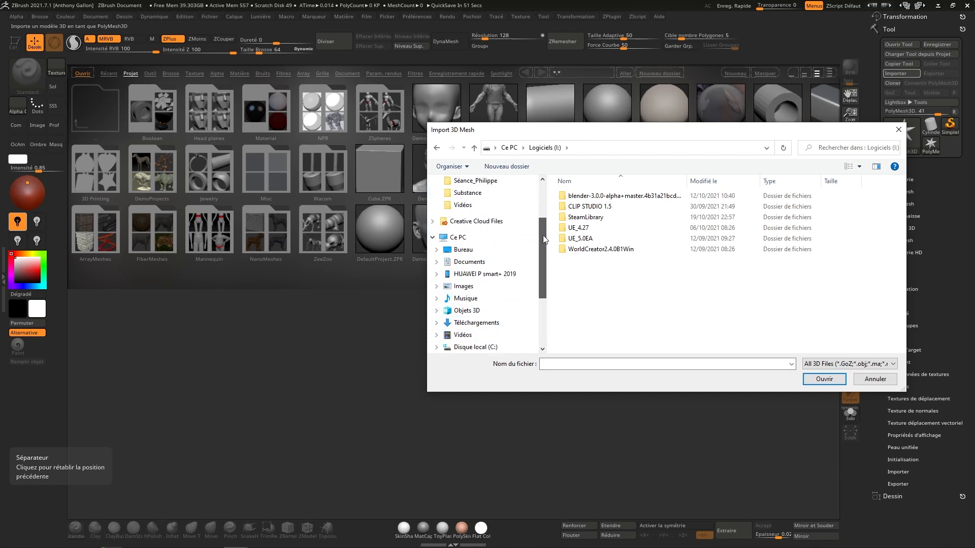
click(463, 249)
double_click(689, 224)
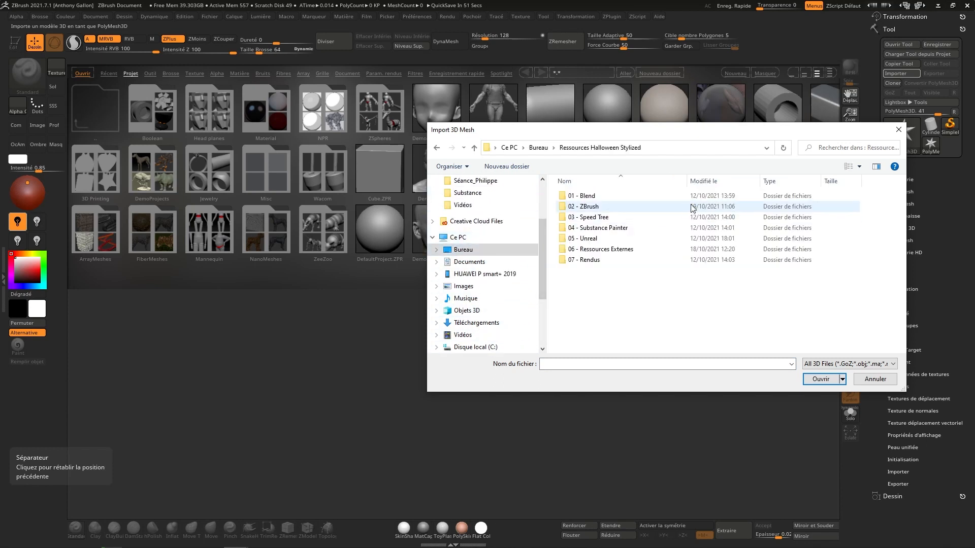
double_click(589, 197)
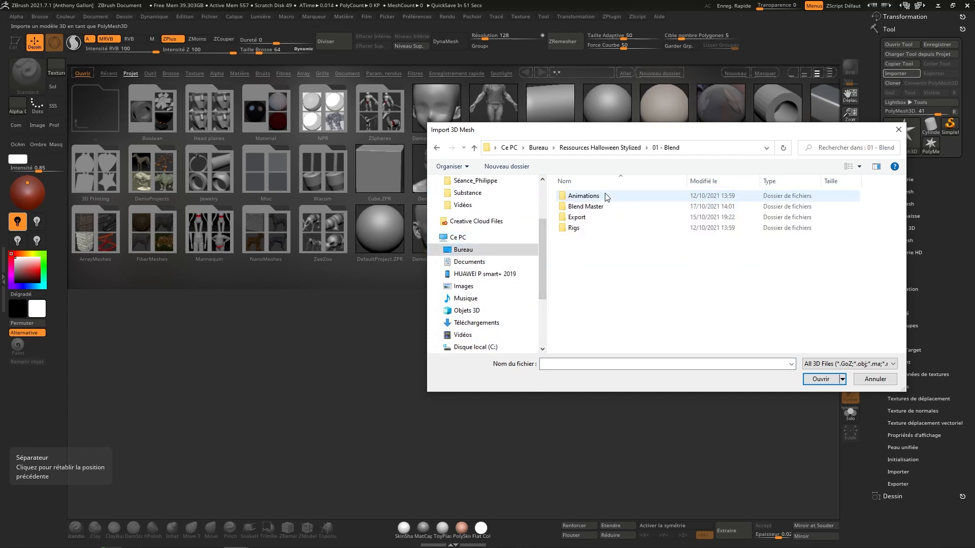
double_click(577, 217)
double_click(579, 217)
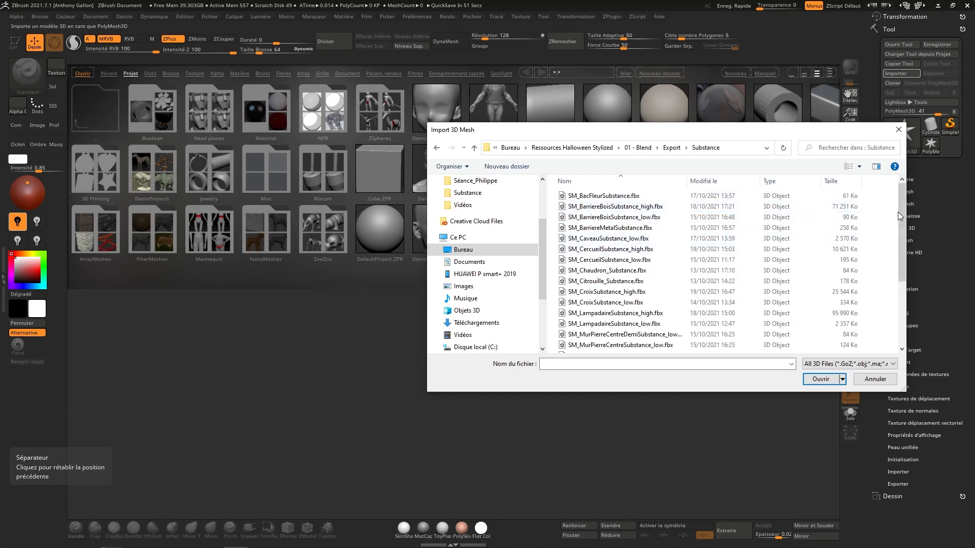
Step: Import SM_LampadaireSubstance_low.fbx with the default FBX import options
drag(898, 212, 900, 256)
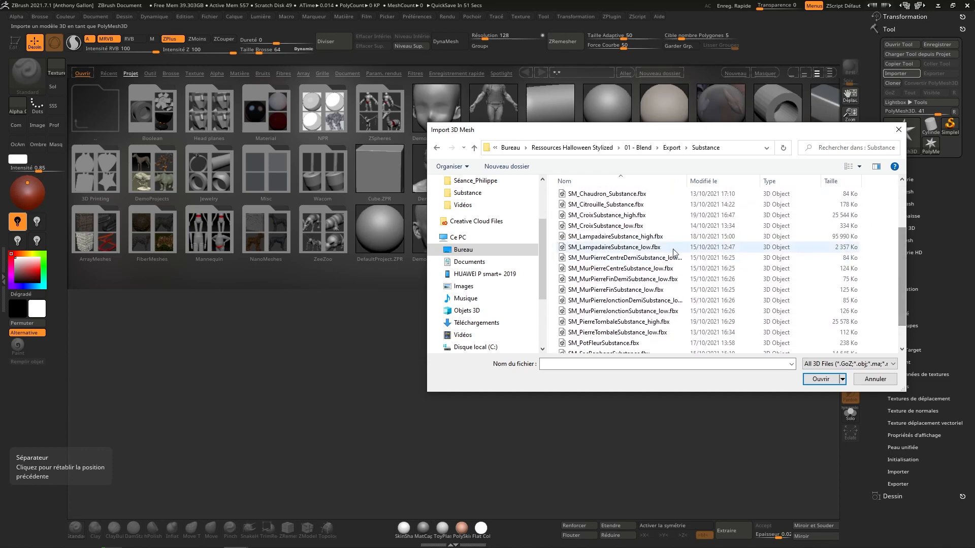
click(625, 247)
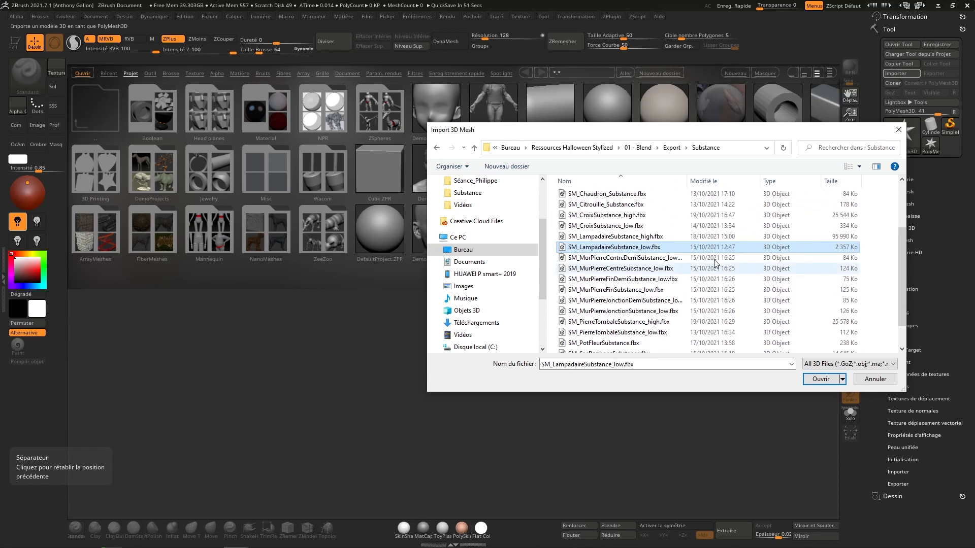
click(836, 380)
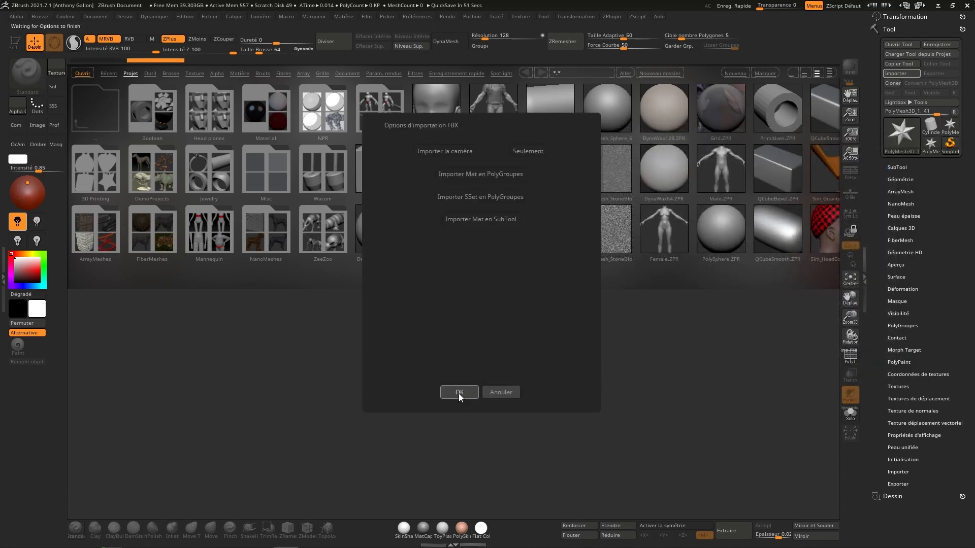
click(459, 392)
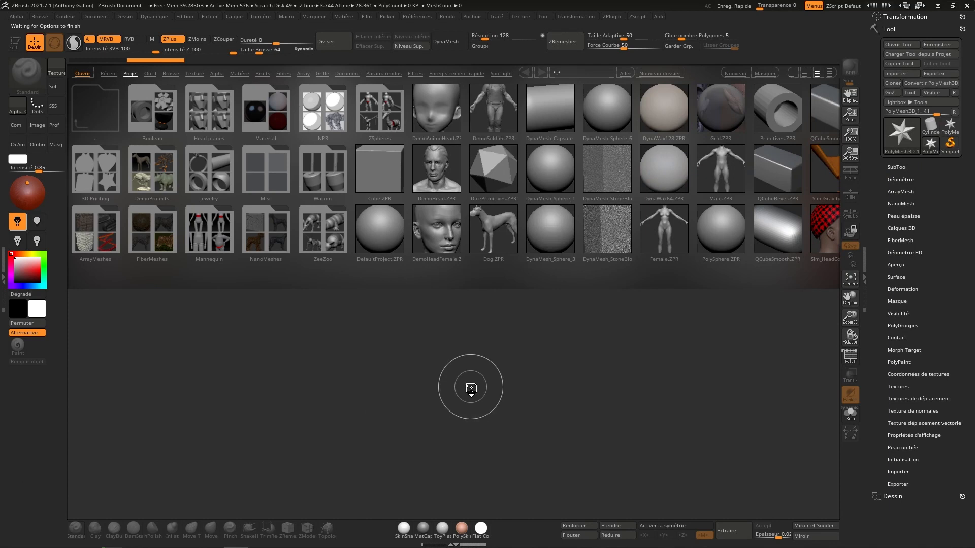
Step: Hide the Lightbox browser and draw the imported lamppost upright on the canvas
click(765, 73)
mouse_move(479, 222)
mouse_down()
mouse_move(480, 319)
mouse_move(461, 484)
mouse_move(472, 476)
mouse_up()
key(t)
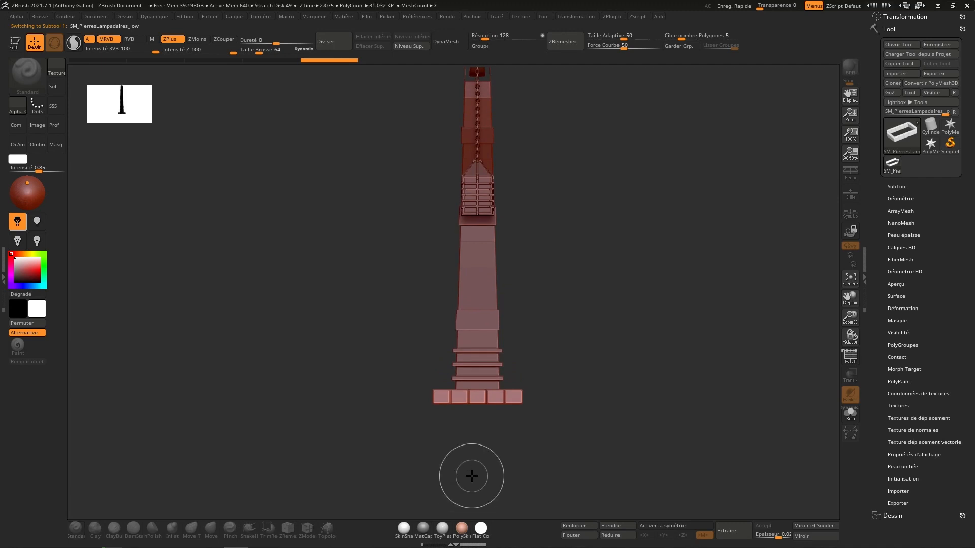
Step: Assign automatic polygroups to the SM_PierresLampadaires_low subtool
click(899, 186)
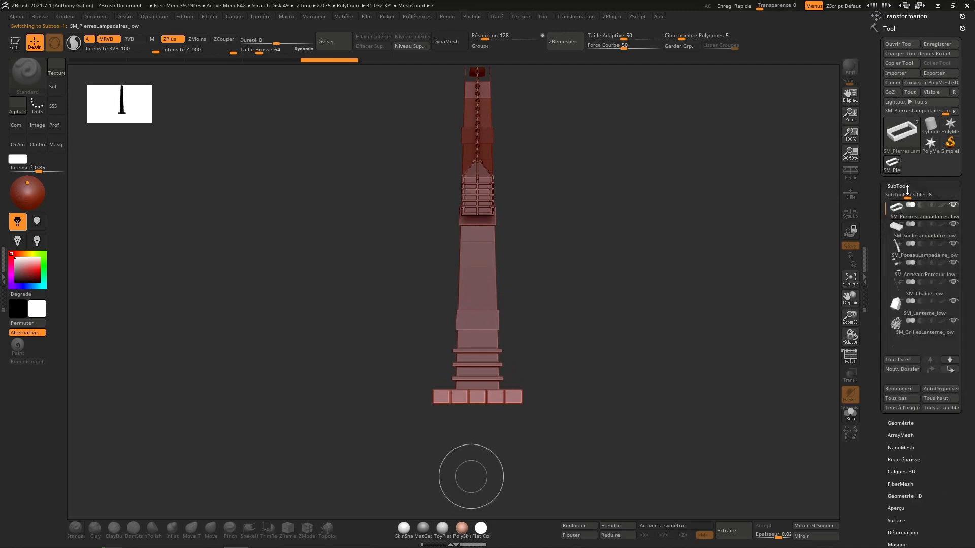
mouse_move(937, 216)
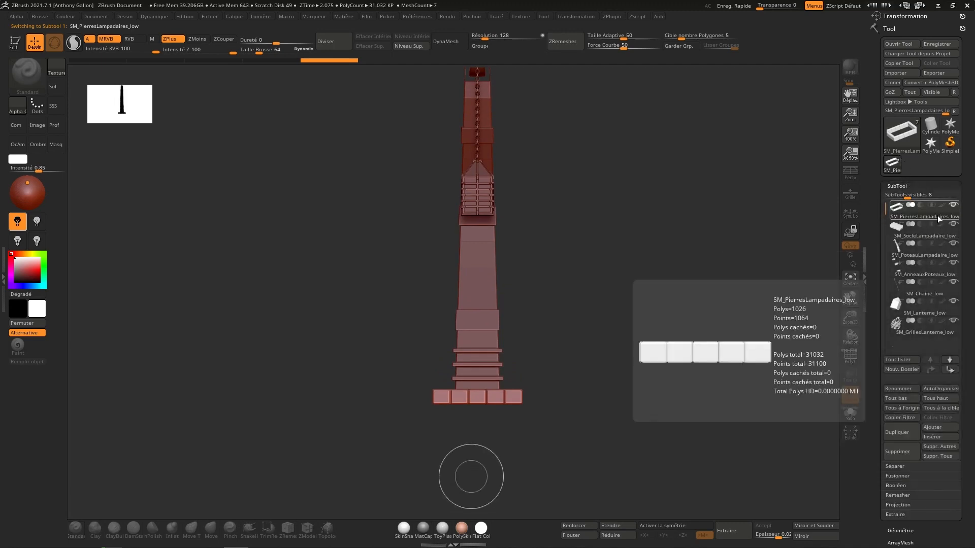
click(510, 36)
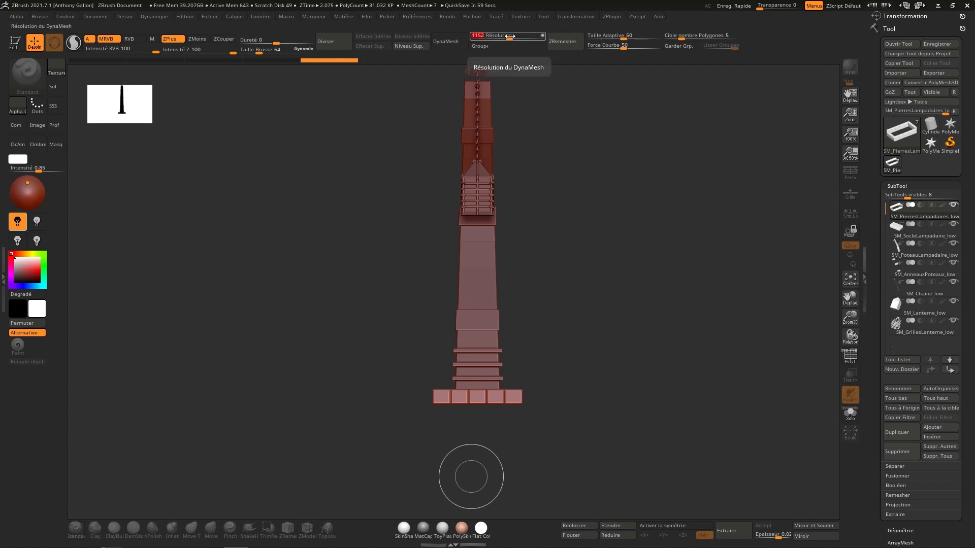
scroll(924, 422, down, 5)
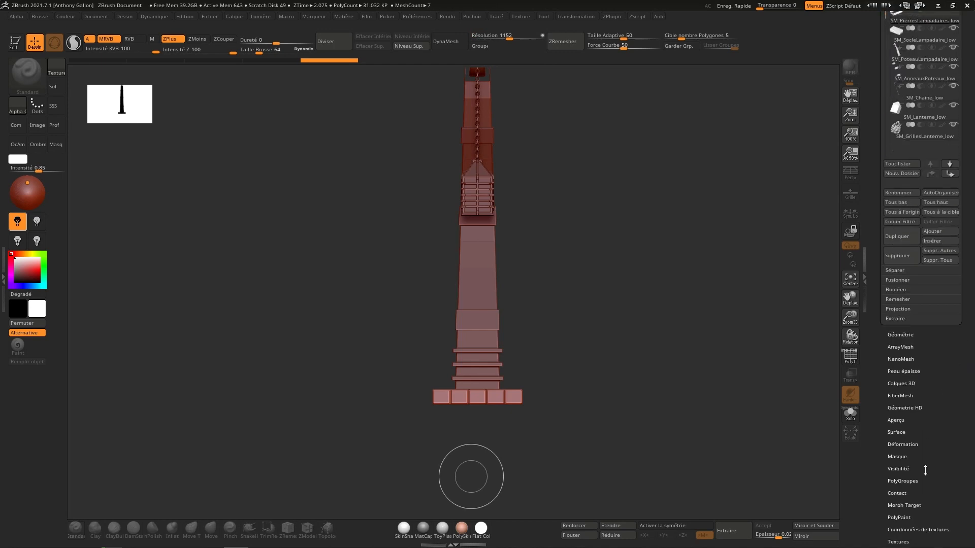
scroll(933, 445, down, 1)
click(909, 478)
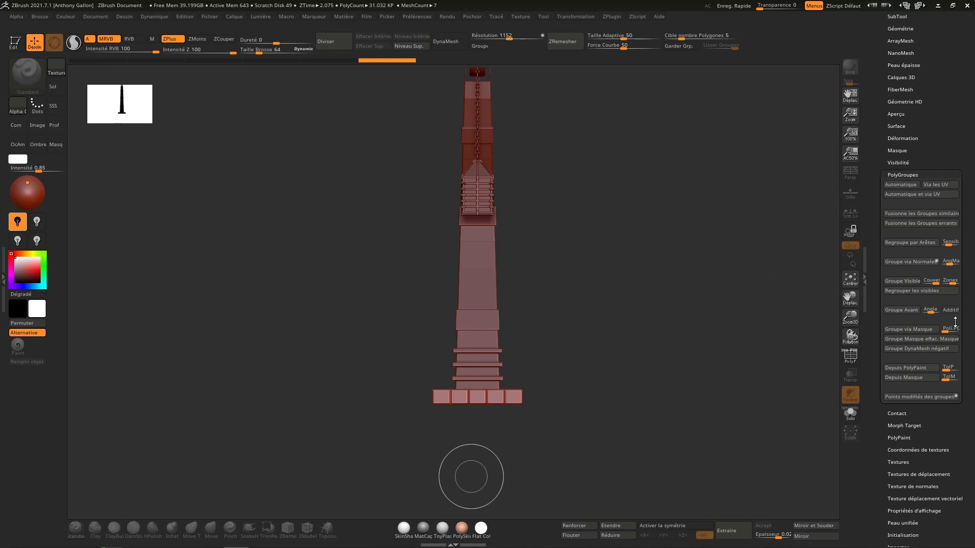
Step: DynaMesh SM_PierresLampadaires_low at resolution 1024 with Groups enabled, and turn on Edit mode
drag(969, 316, 973, 400)
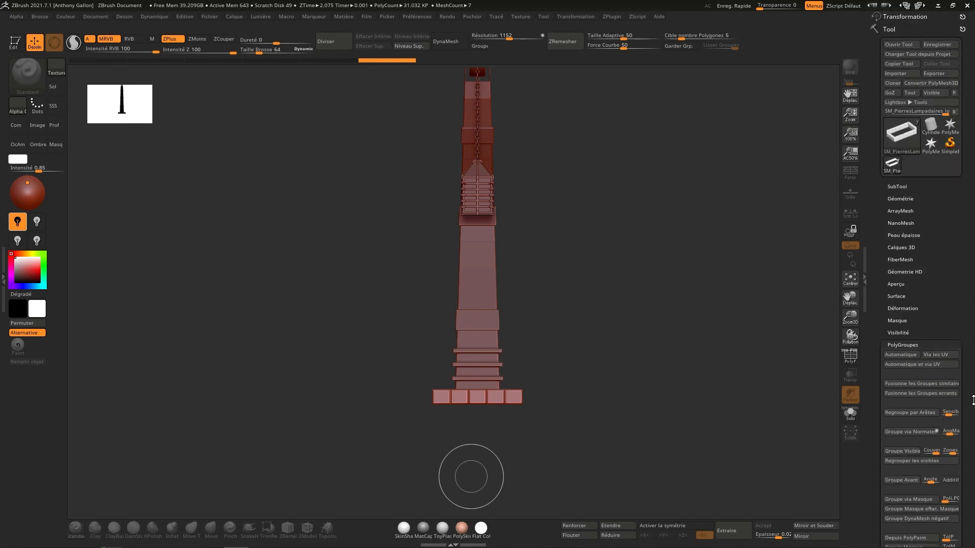
click(906, 184)
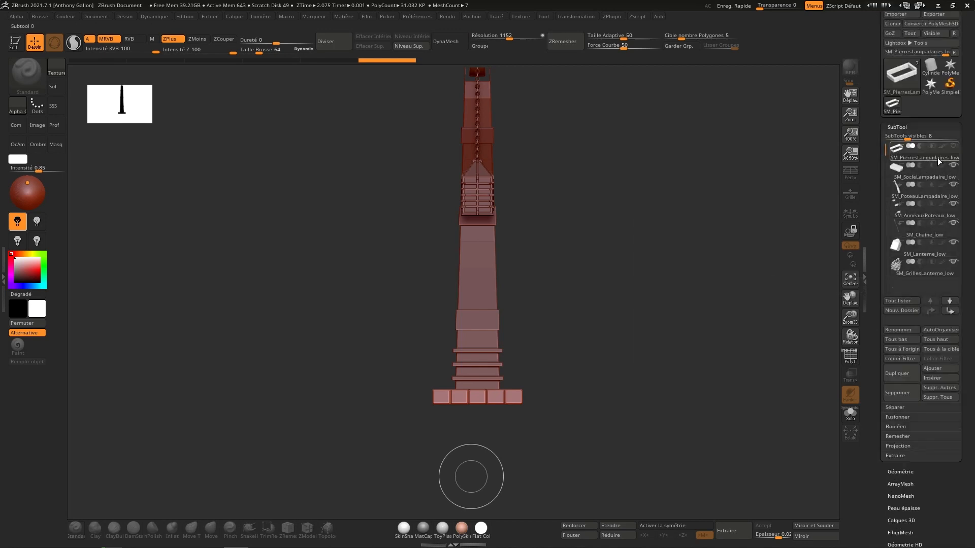
mouse_move(940, 158)
click(480, 46)
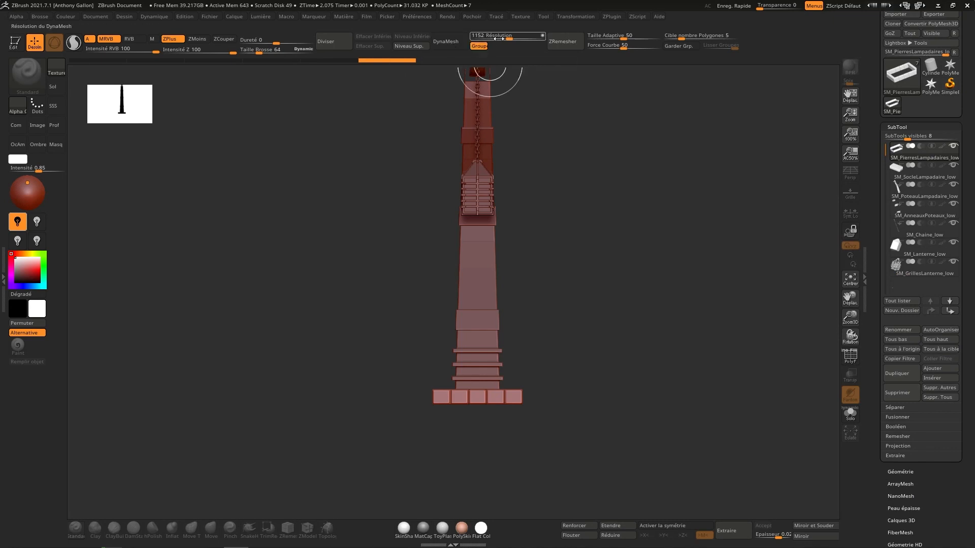
click(492, 37)
text(336)
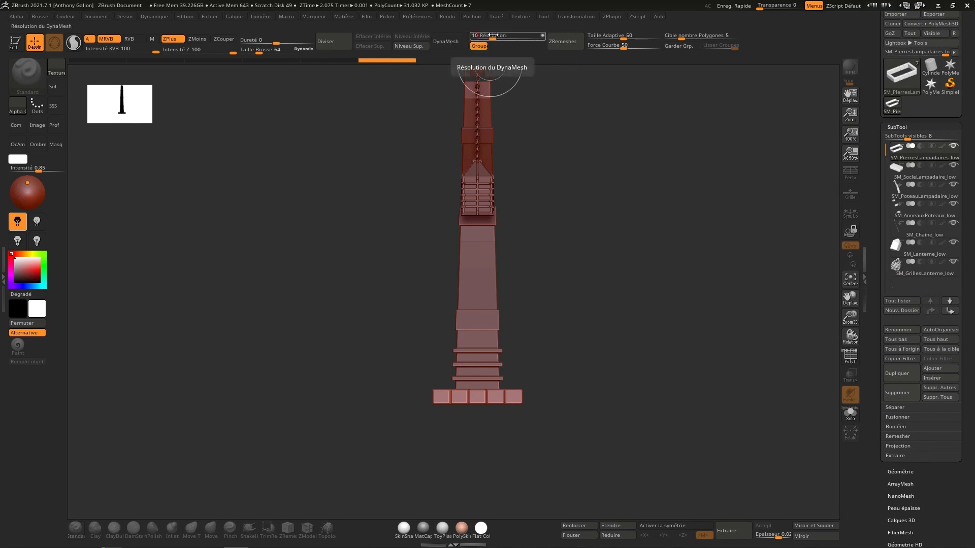
click(464, 45)
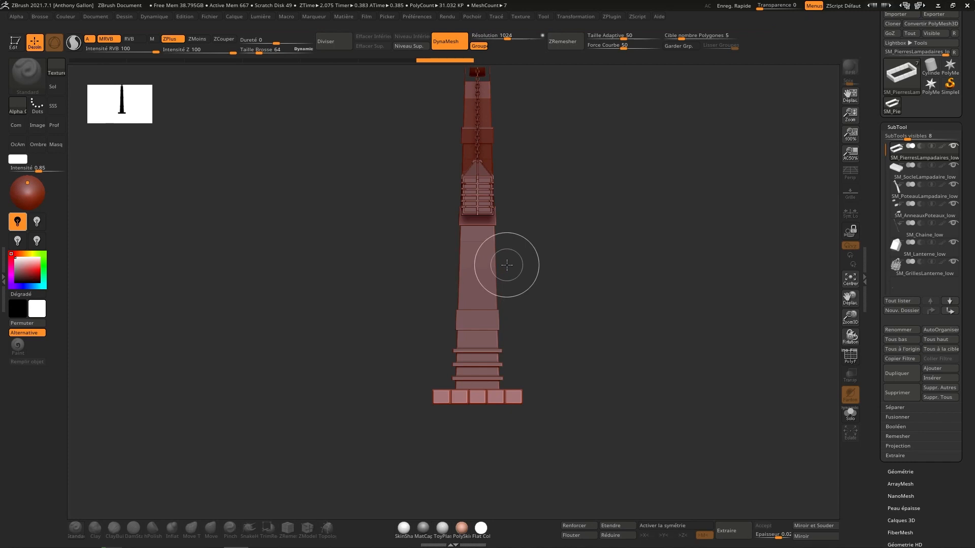
click(16, 43)
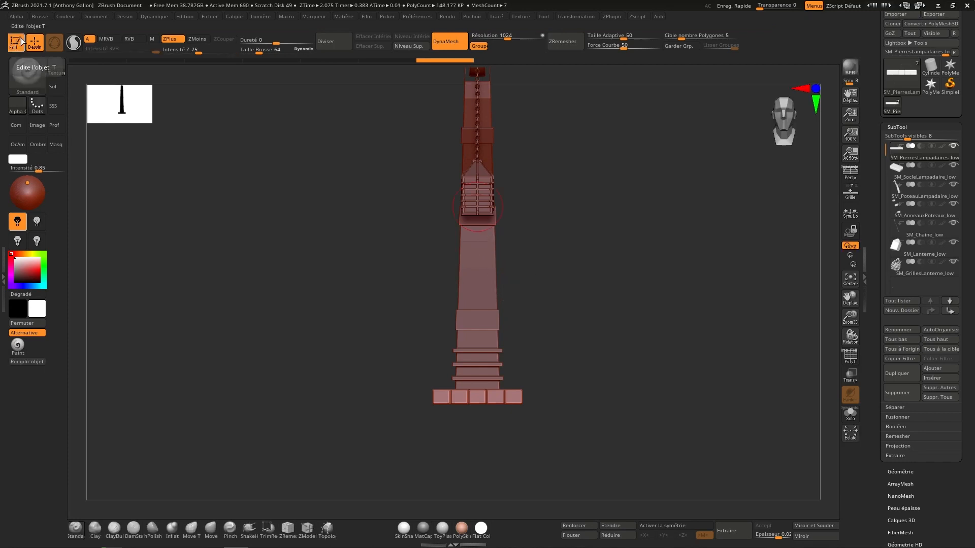
Step: Regenerate the automatic polygroups of the stones subtool and re-run its DynaMesh
scroll(928, 420, down, 5)
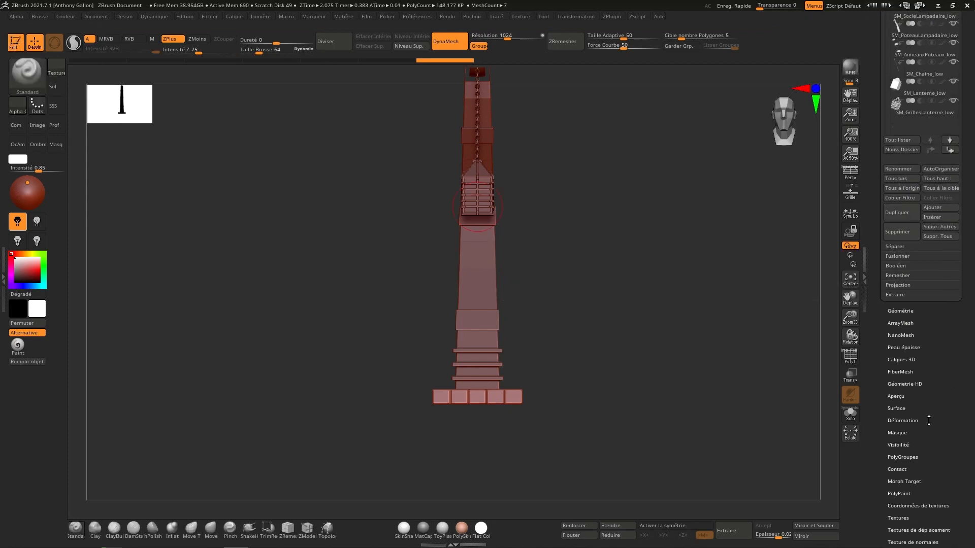
click(904, 457)
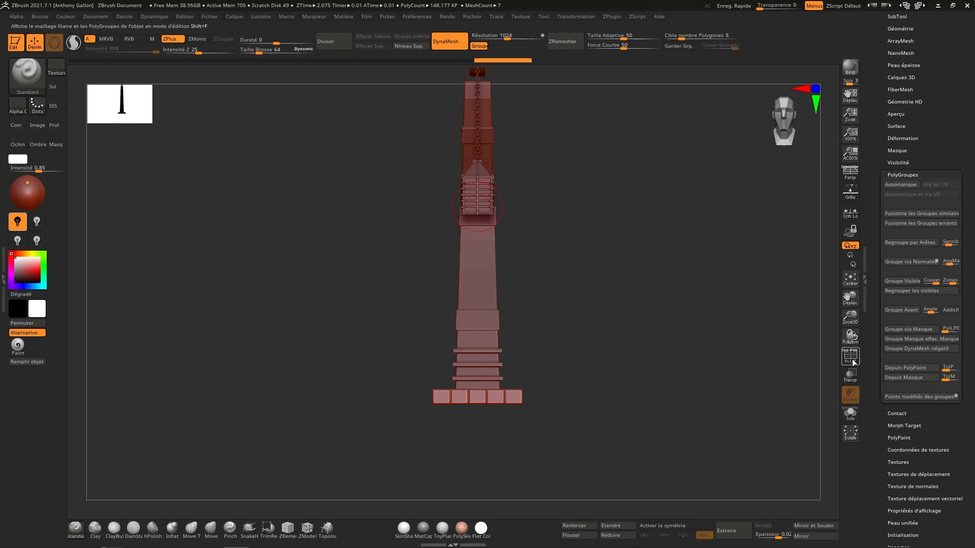
scroll(969, 301, up, 3)
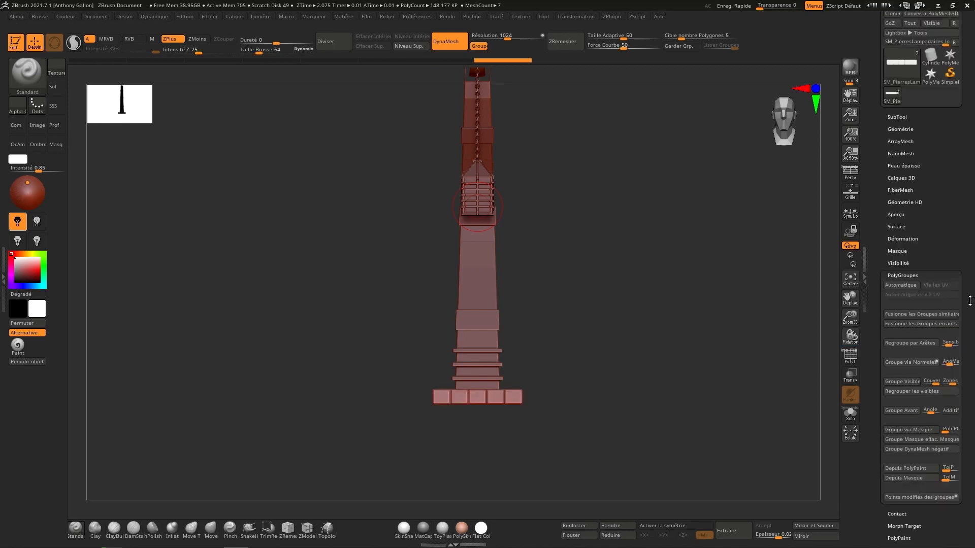
scroll(970, 301, up, 2)
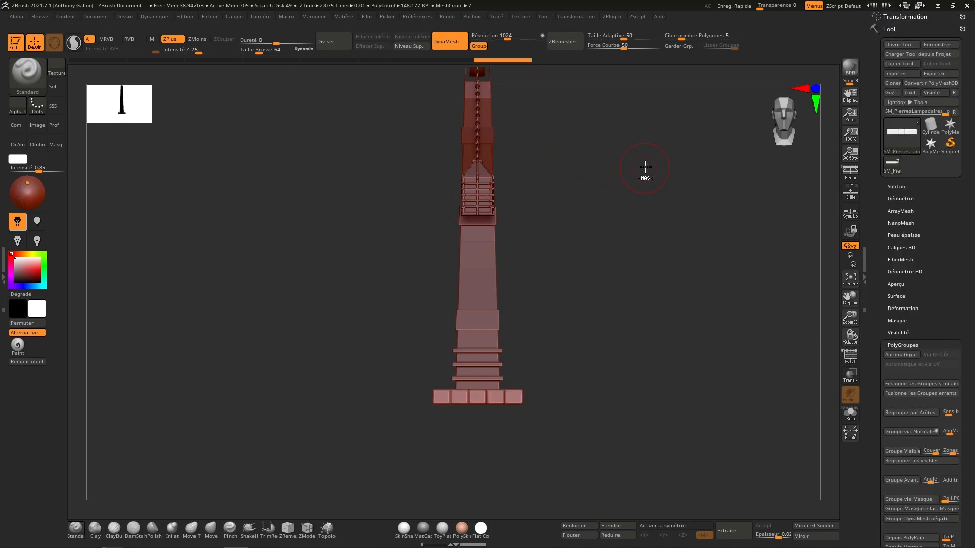
ctrl+drag(645, 167, 654, 207)
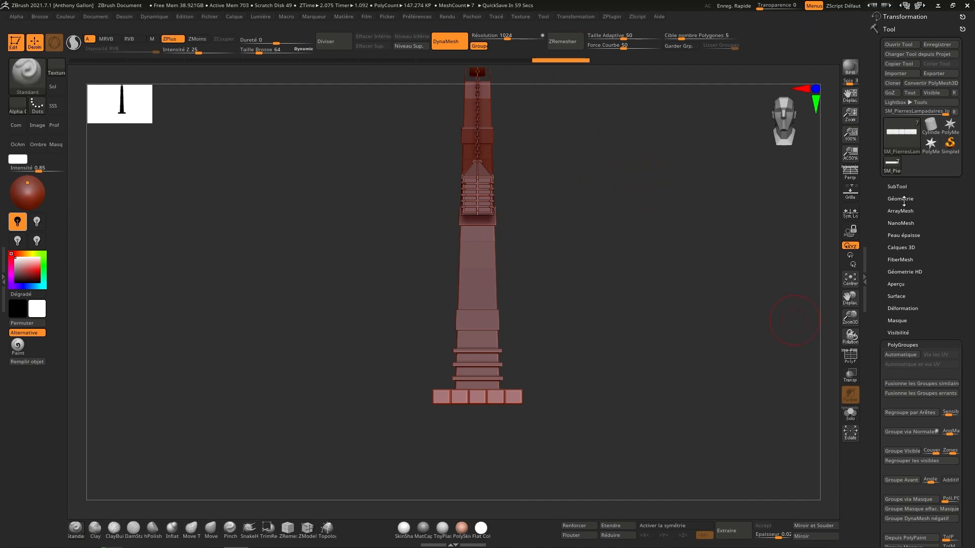
Step: Select the SM_SocleLampadaire_low subtool and DynaMesh it at resolution 1024
click(898, 187)
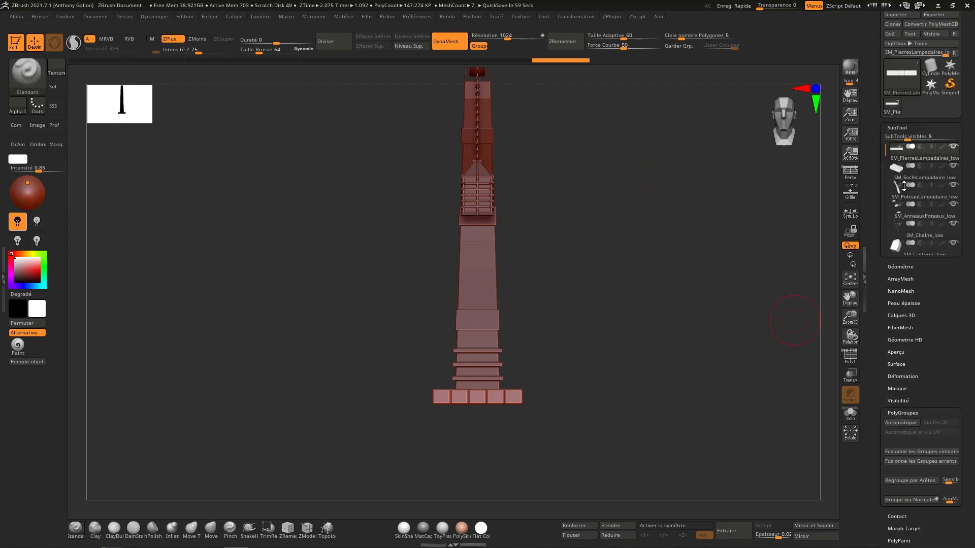
click(938, 177)
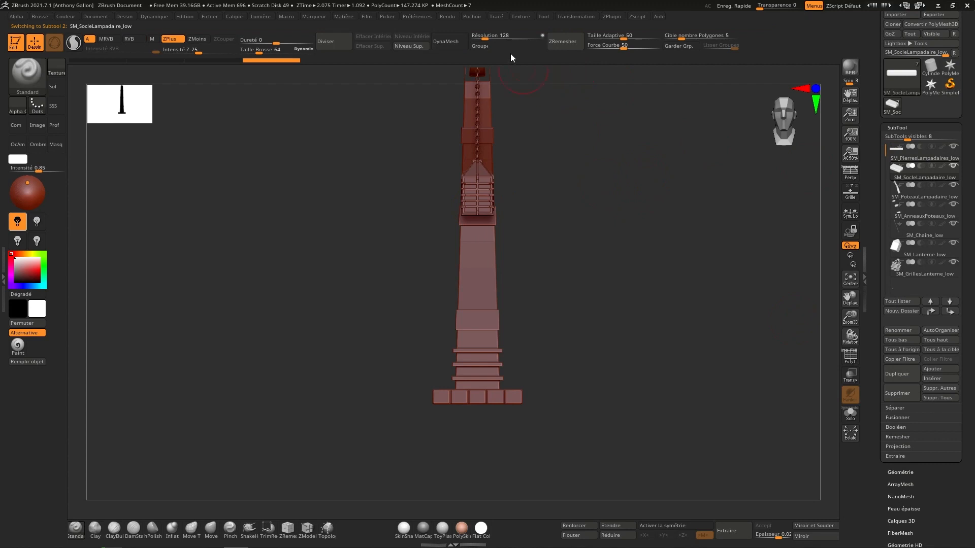
click(503, 34)
text(10)
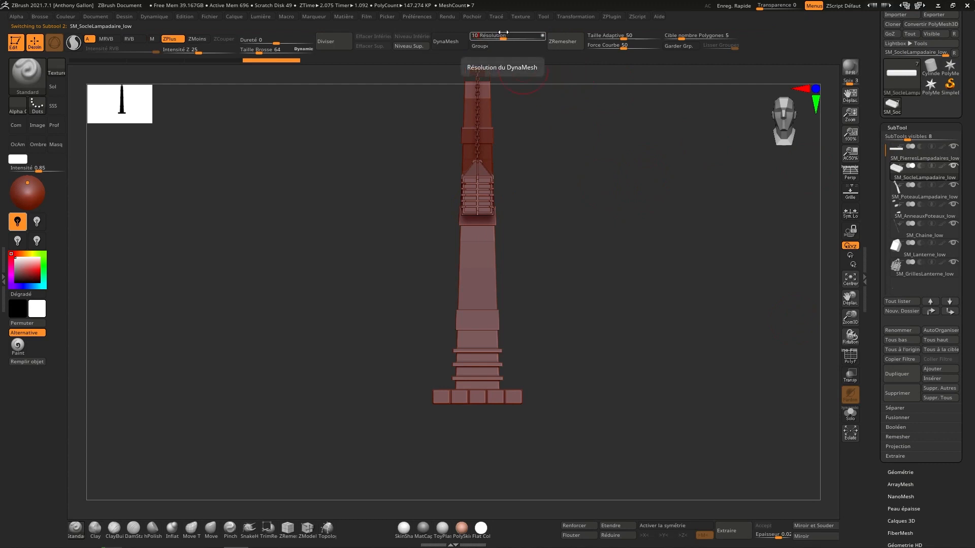
text(24)
click(446, 41)
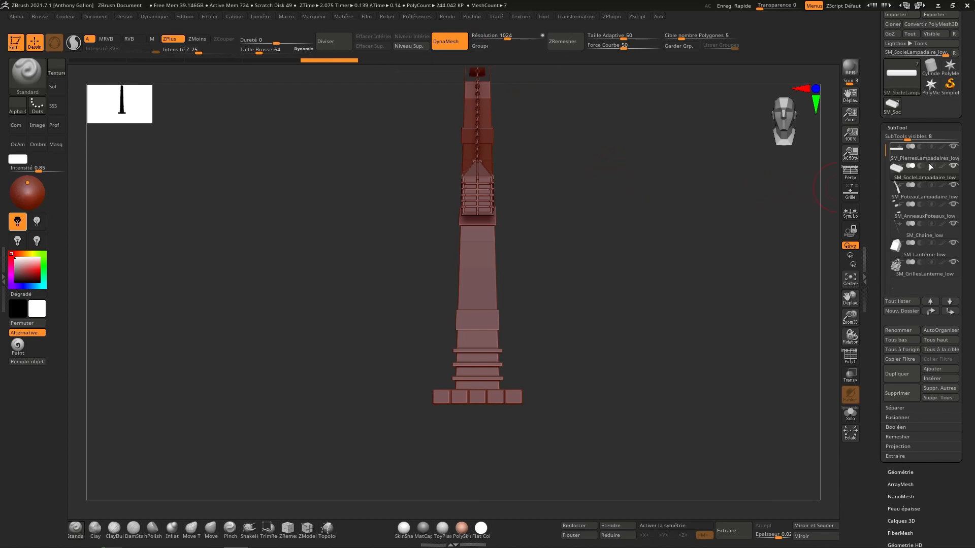
Step: Select the SM_PoteauLampadaire_low subtool and convert it to DynaMesh at resolution 1024
click(925, 194)
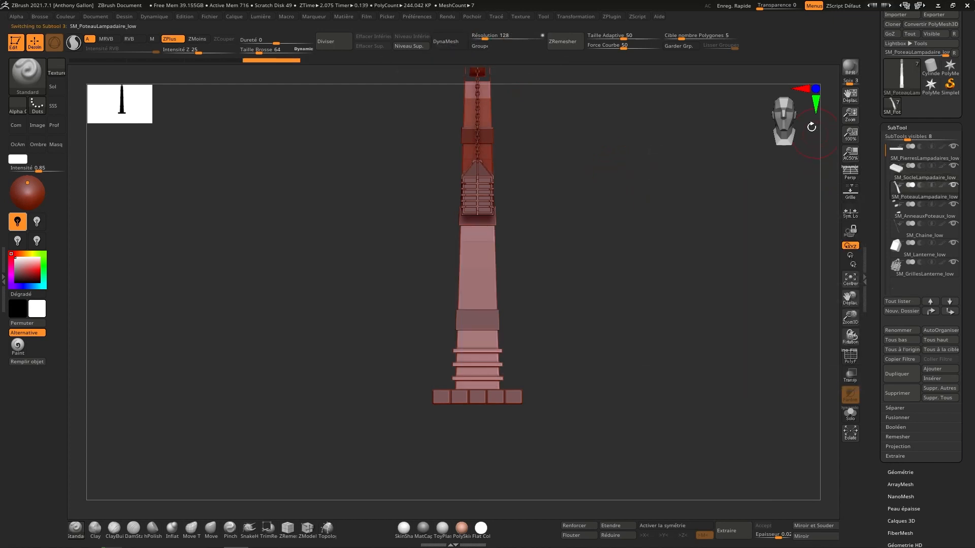
right_drag(812, 127, 593, 228)
right_drag(530, 205, 523, 213)
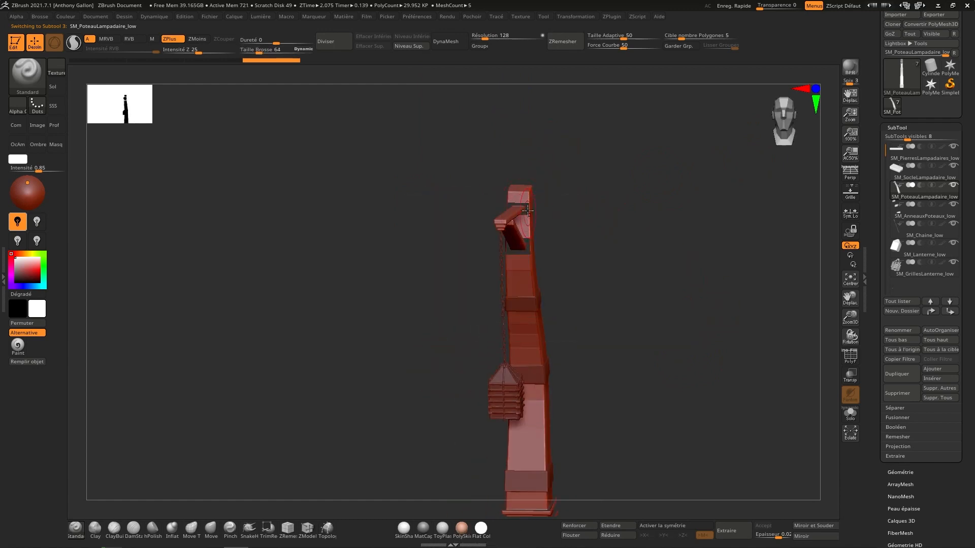
click(523, 40)
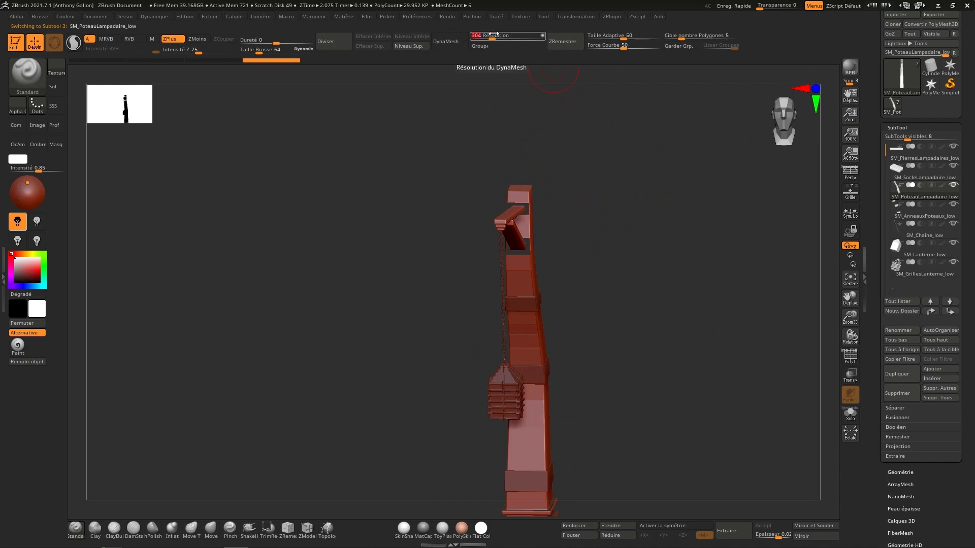
text(102)
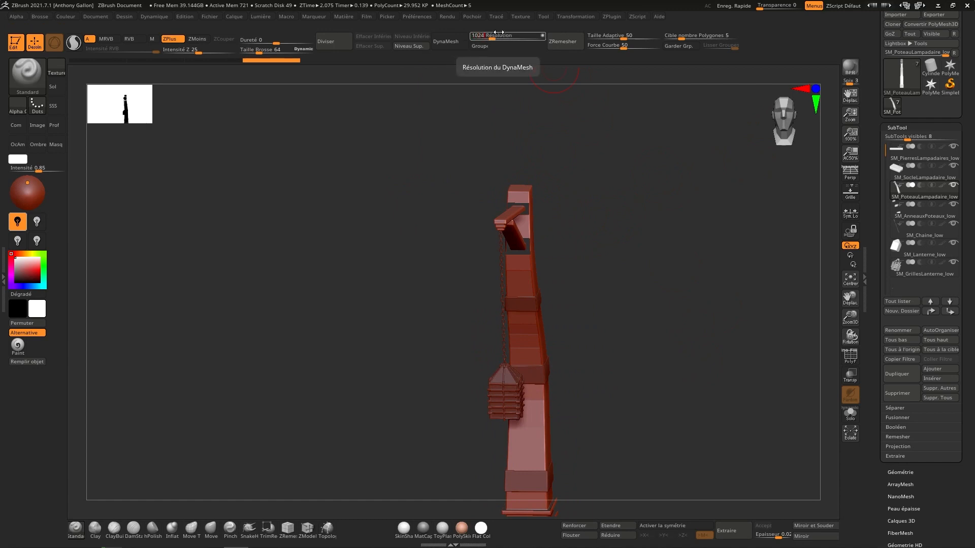
text(4)
key(Return)
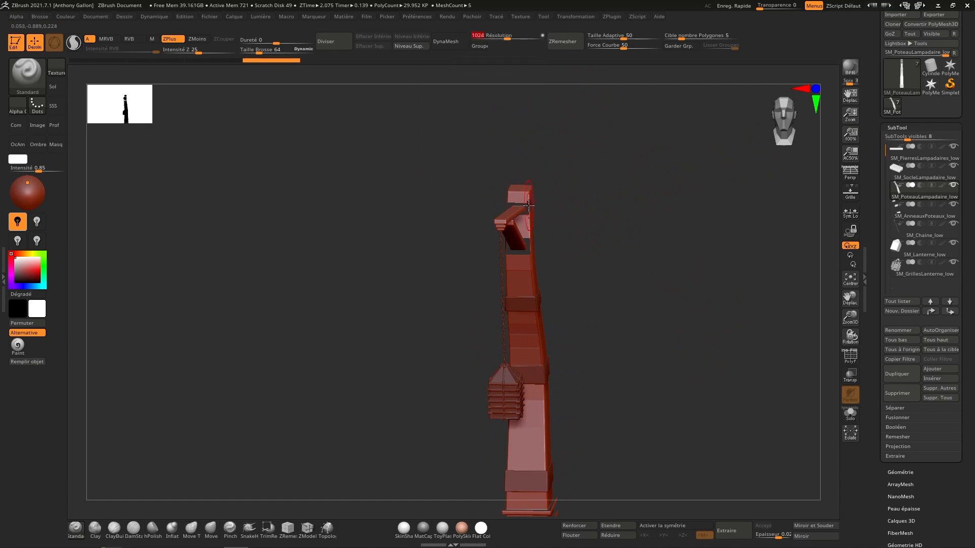
click(466, 45)
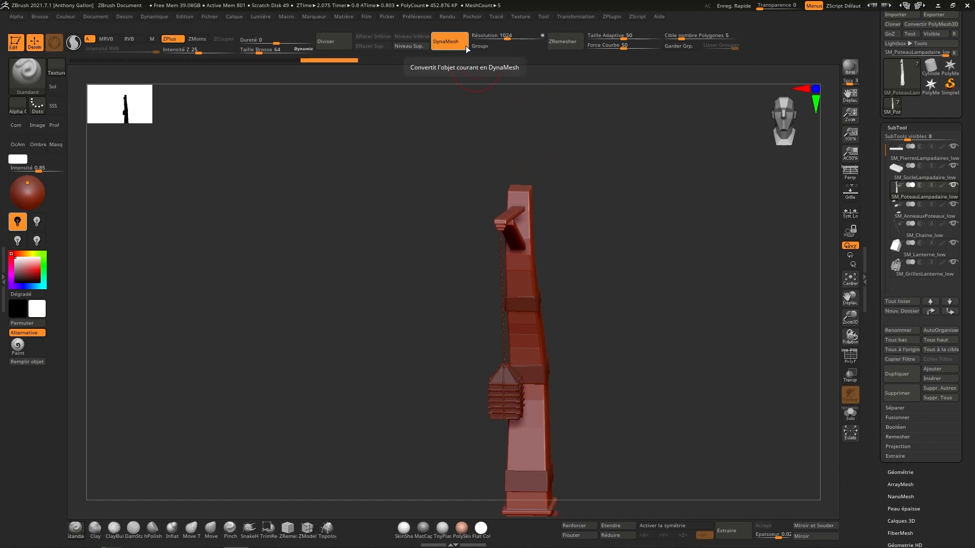
Step: Select the SM_AnneauxPoteaux_low subtool and convert it to DynaMesh at resolution 1024
right_drag(508, 233, 777, 214)
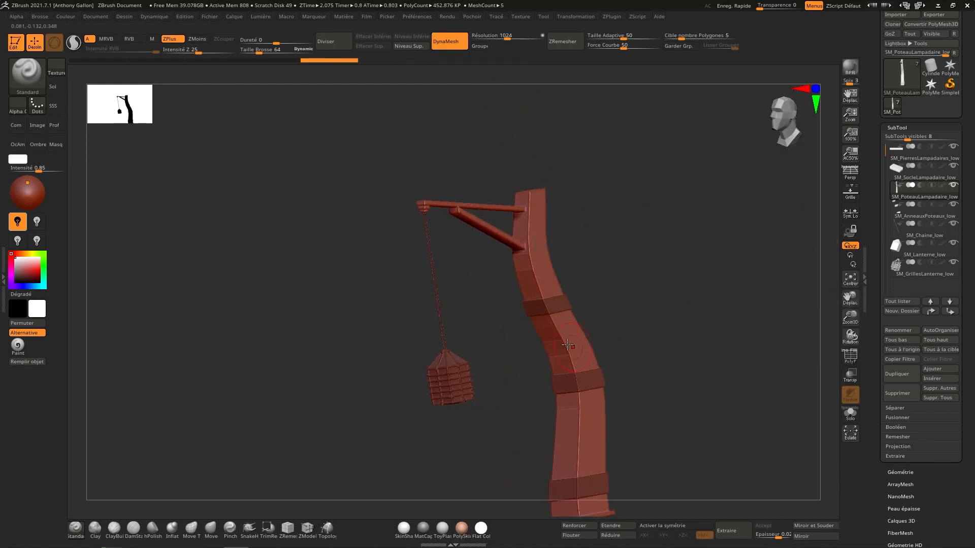
key(shift)
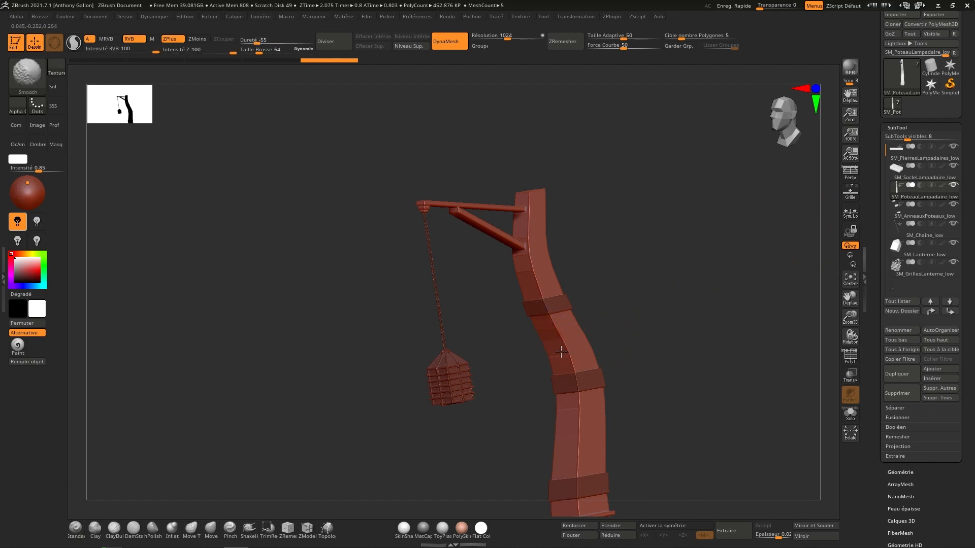
right_drag(562, 351, 560, 350)
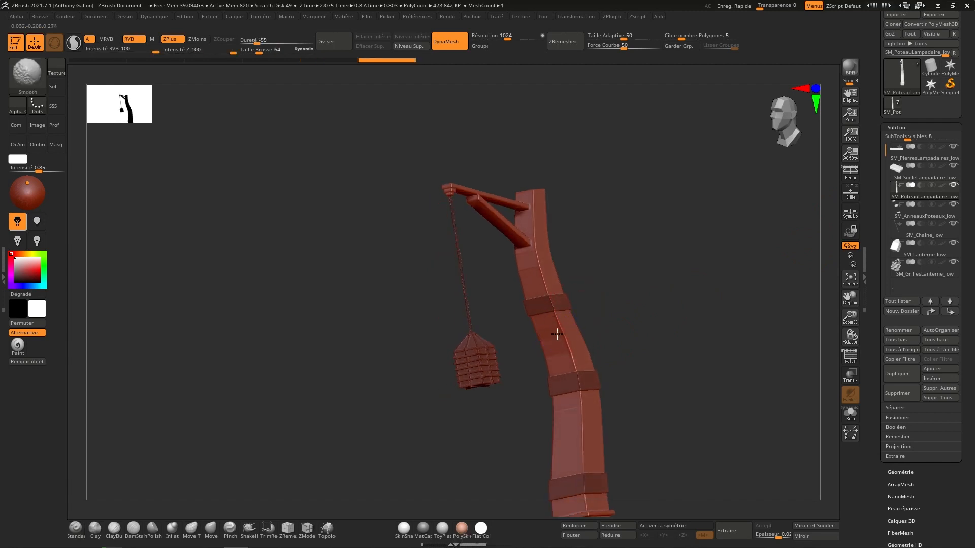
mouse_move(574, 288)
right_down()
mouse_move(630, 247)
mouse_move(660, 244)
right_up()
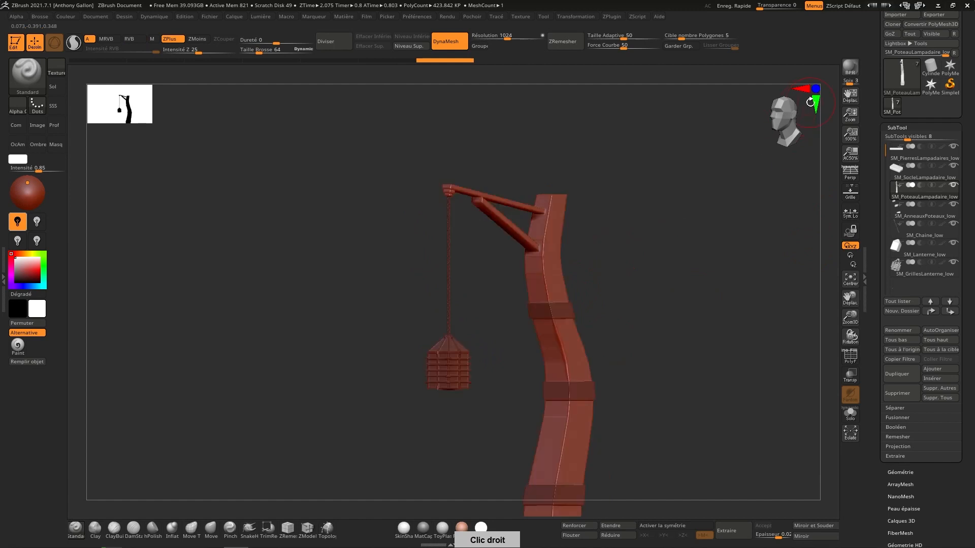
click(925, 215)
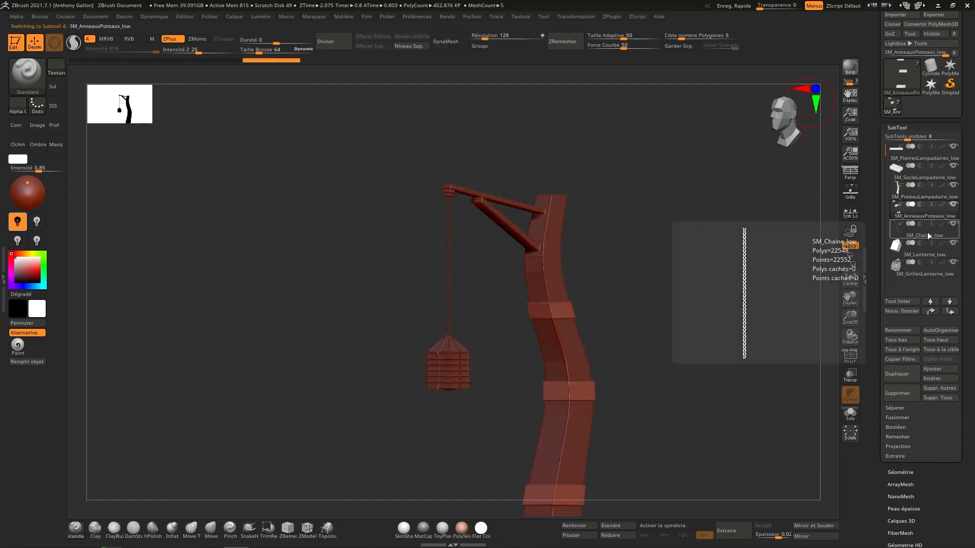
click(502, 33)
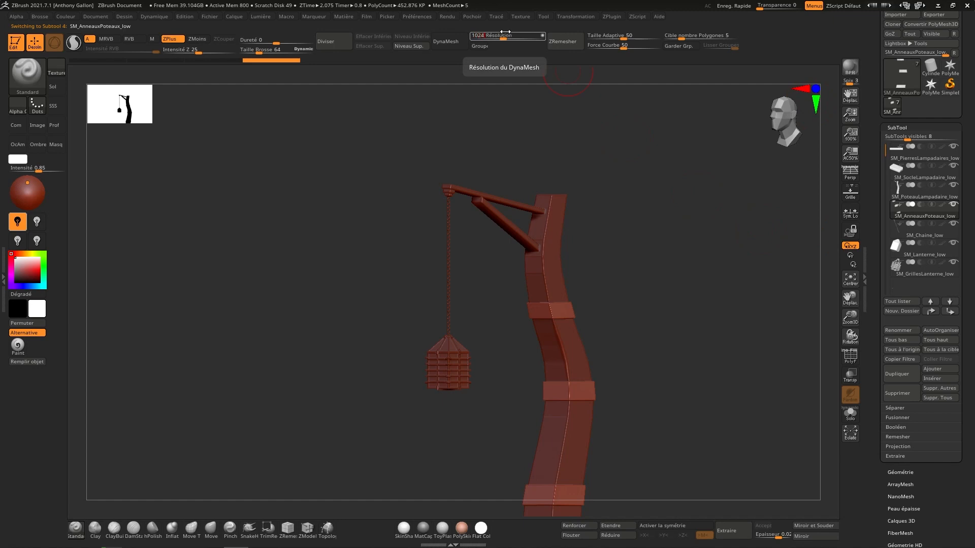
click(450, 42)
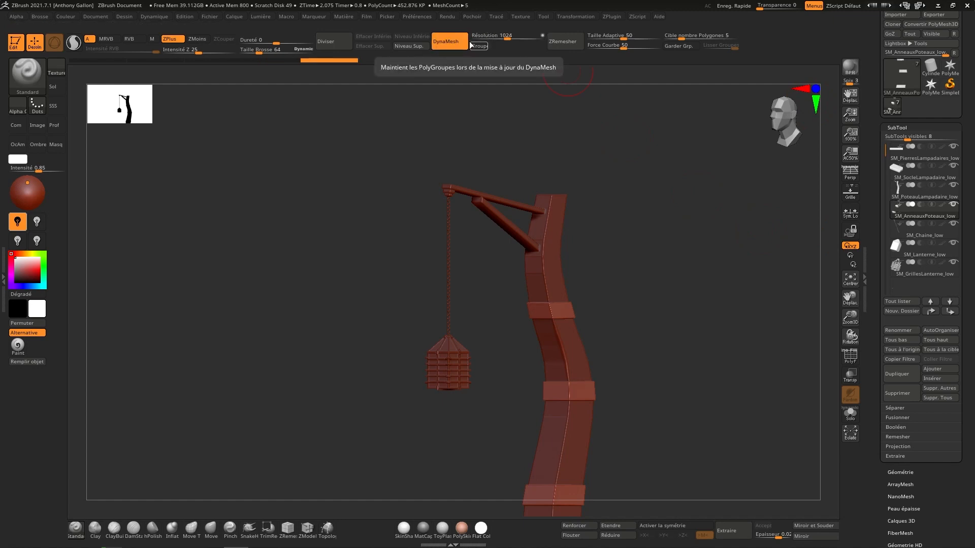
Step: Try to convert the SM_Chaine_low subtool to DynaMesh at resolution 1024
mouse_move(928, 233)
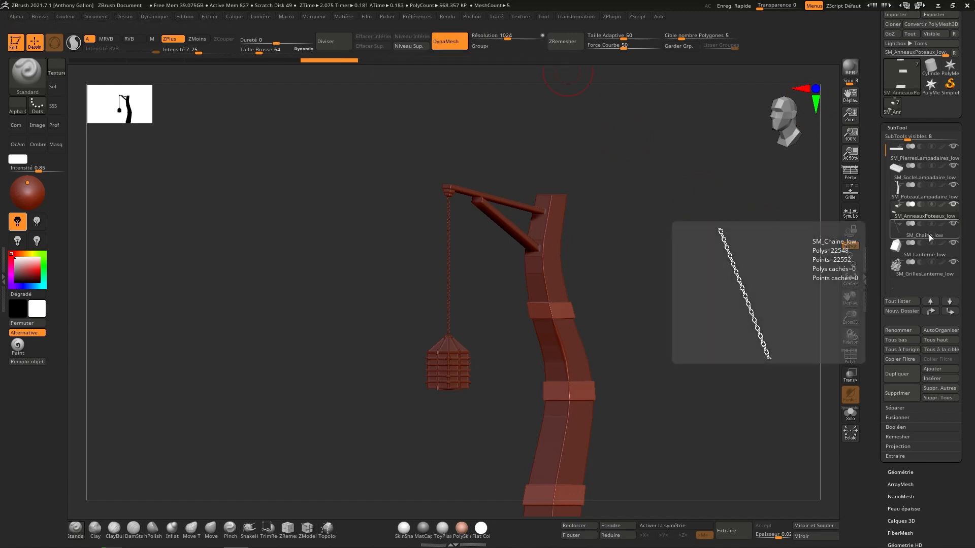
mouse_move(931, 251)
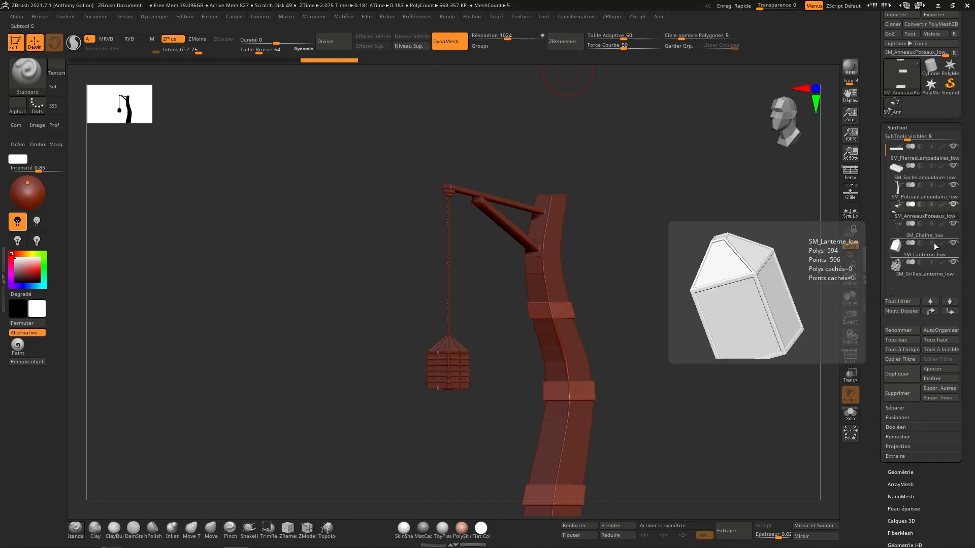
click(933, 234)
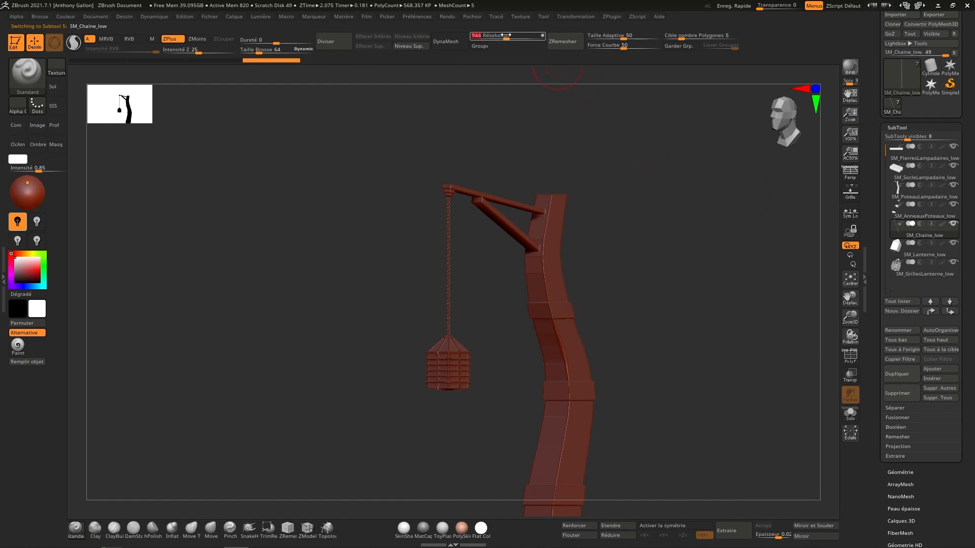
text(10)
key(Return)
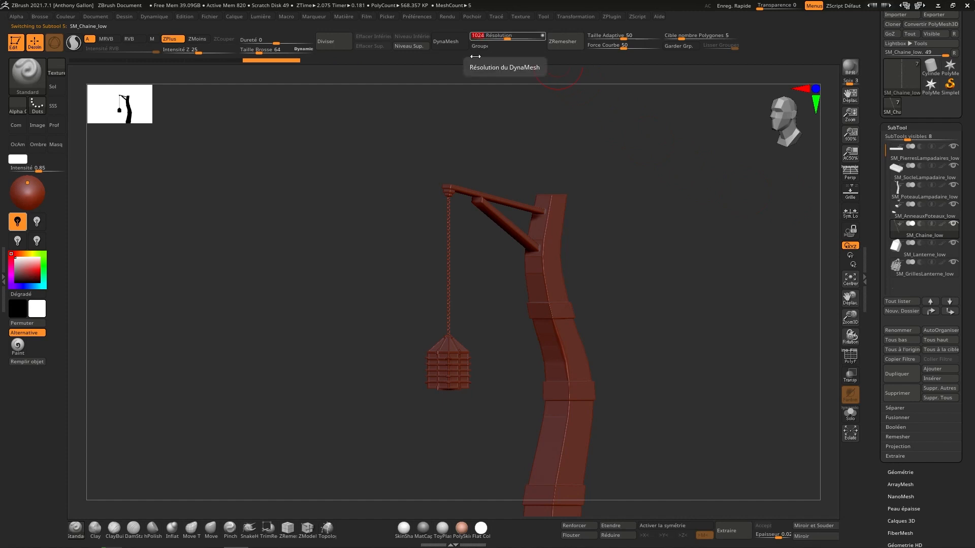
click(460, 41)
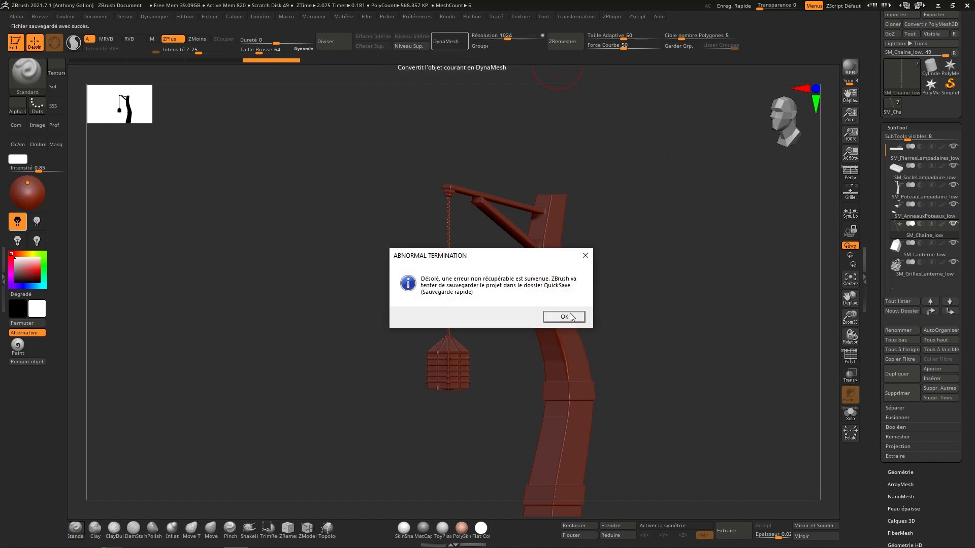
Step: Acknowledge the crash notices and relaunch ZBrush 2021 in a maximized window
click(566, 317)
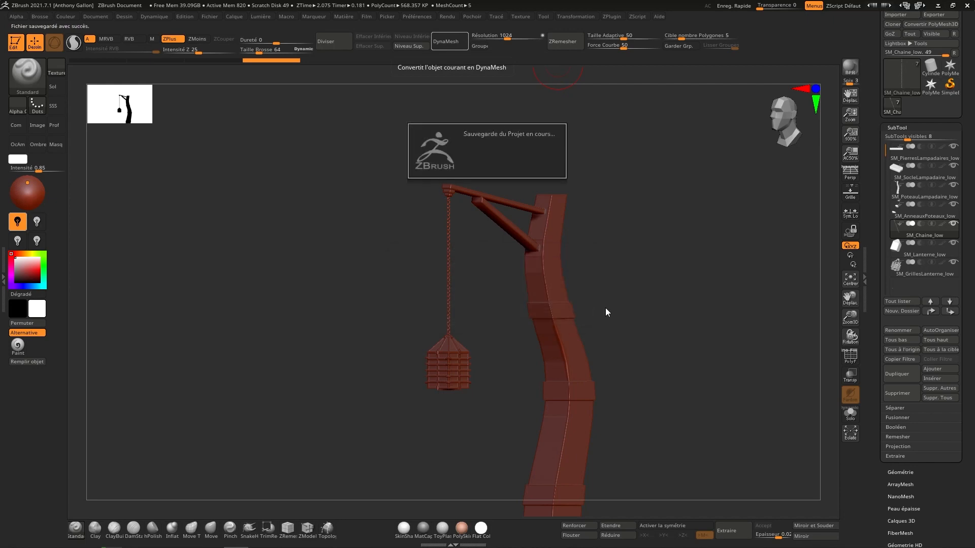
click(565, 315)
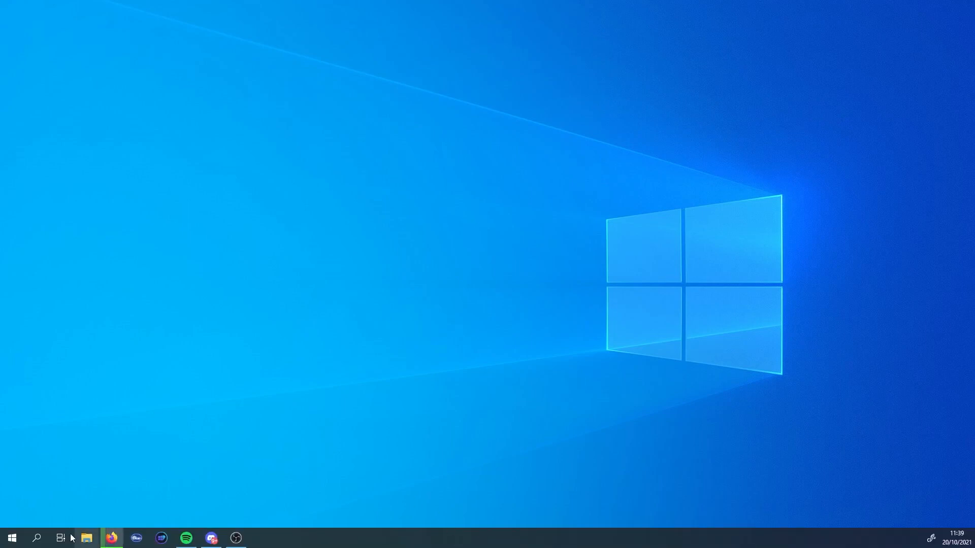
click(38, 535)
text(zb)
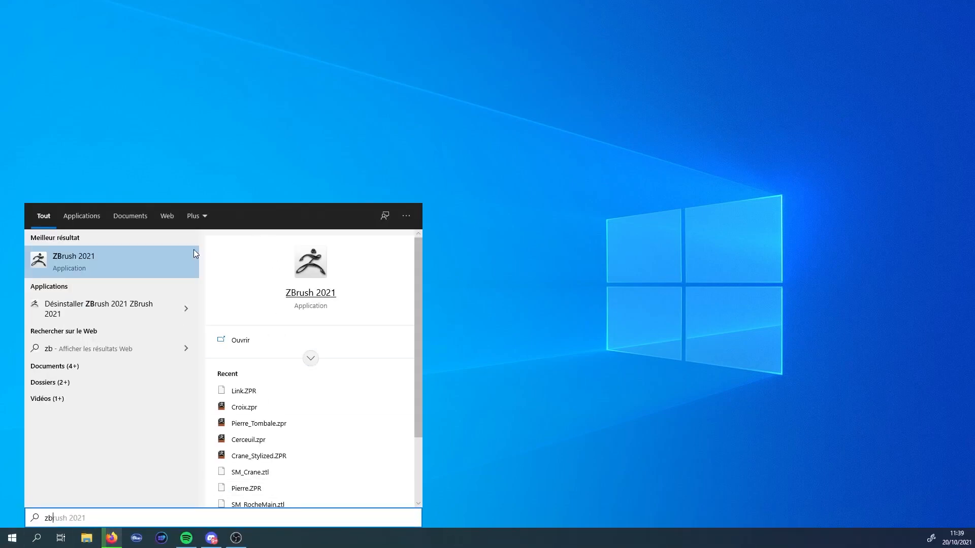
click(151, 263)
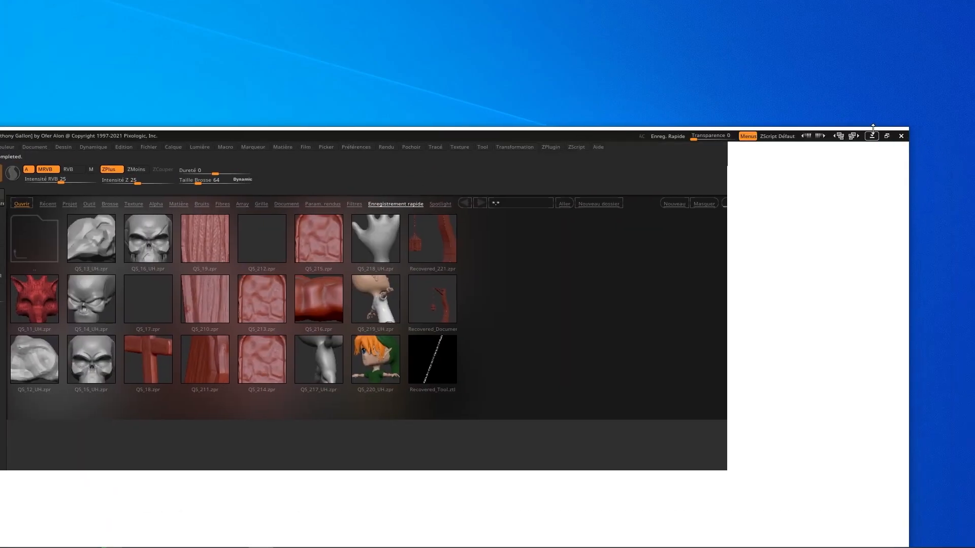
click(887, 136)
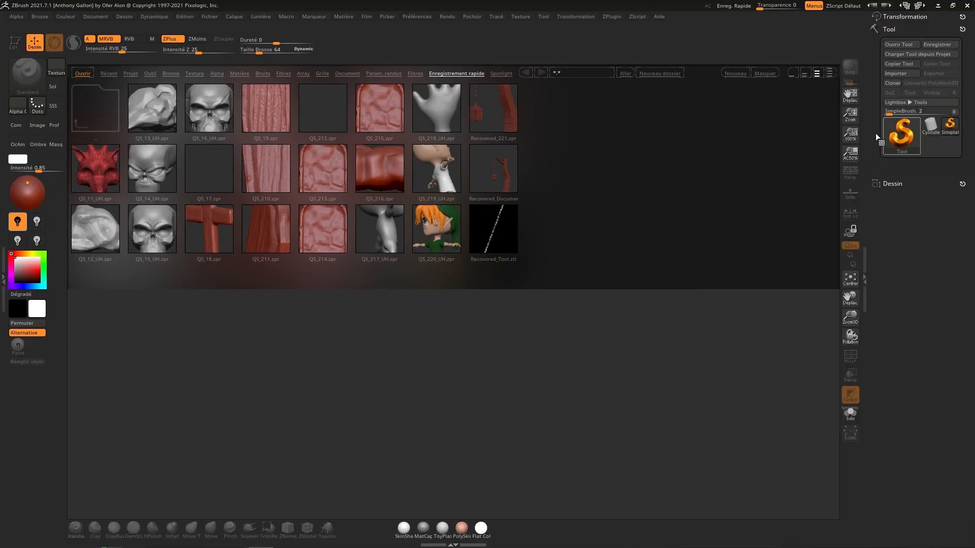
Step: Try to restore the lamppost scene from the Recovered_Document quick save
double_click(496, 176)
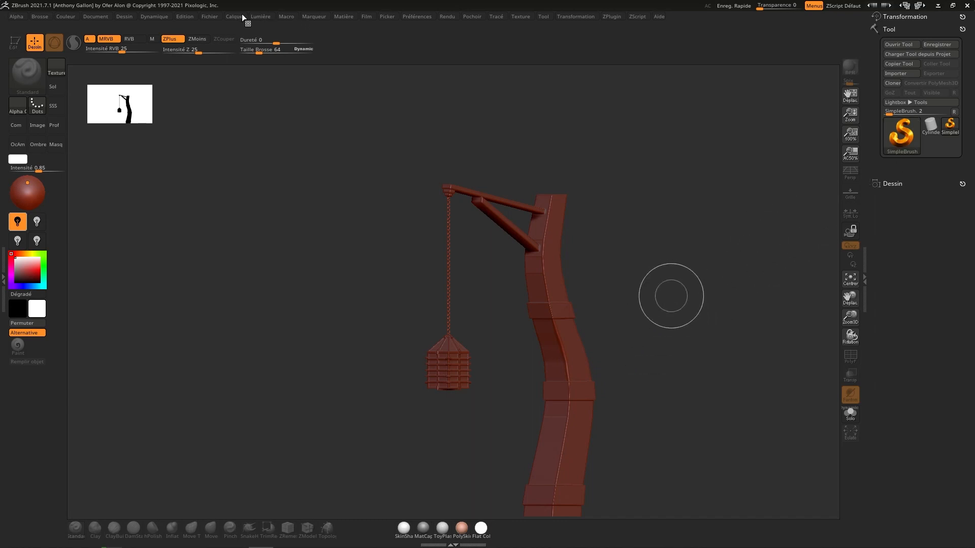
click(215, 13)
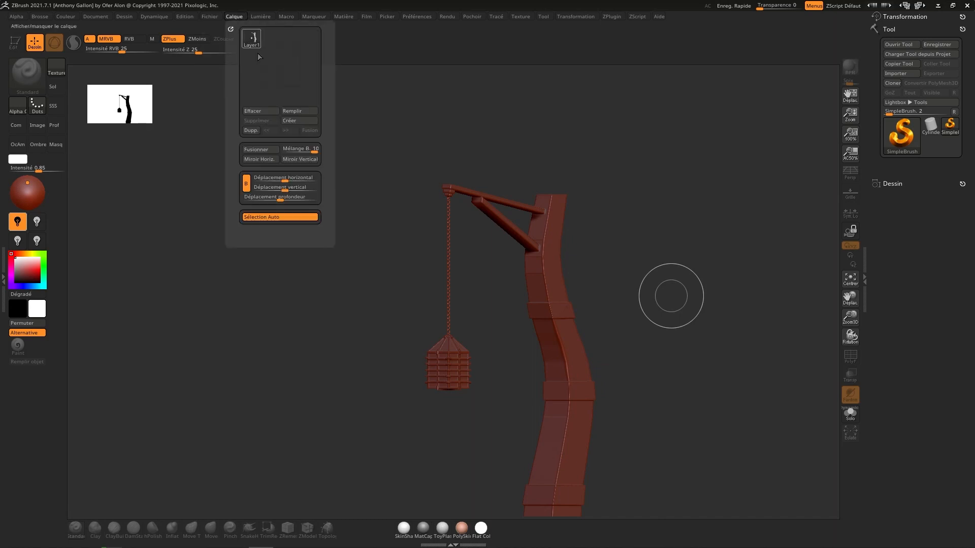
click(240, 54)
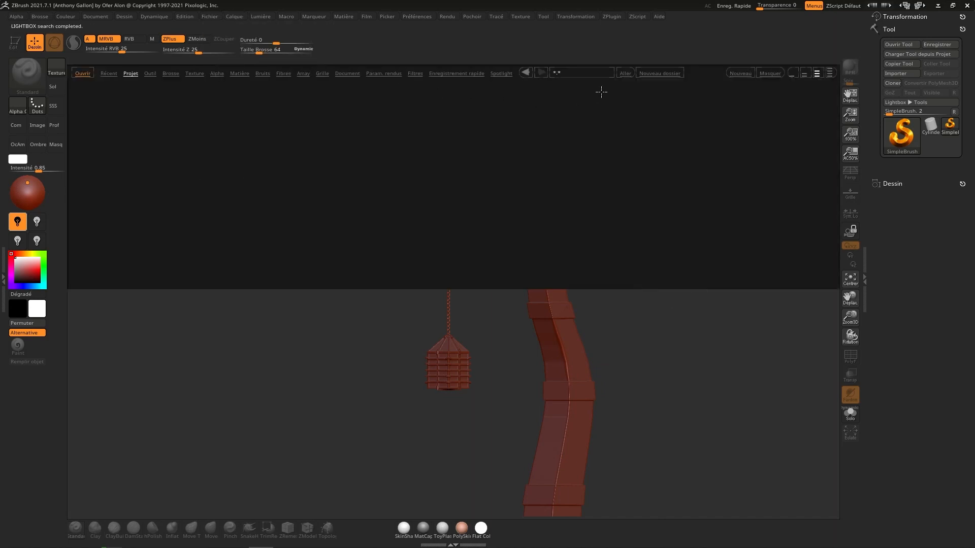
Step: Restore the Recovered_221.zpr project from the quick saves and expand its subtool list
click(457, 73)
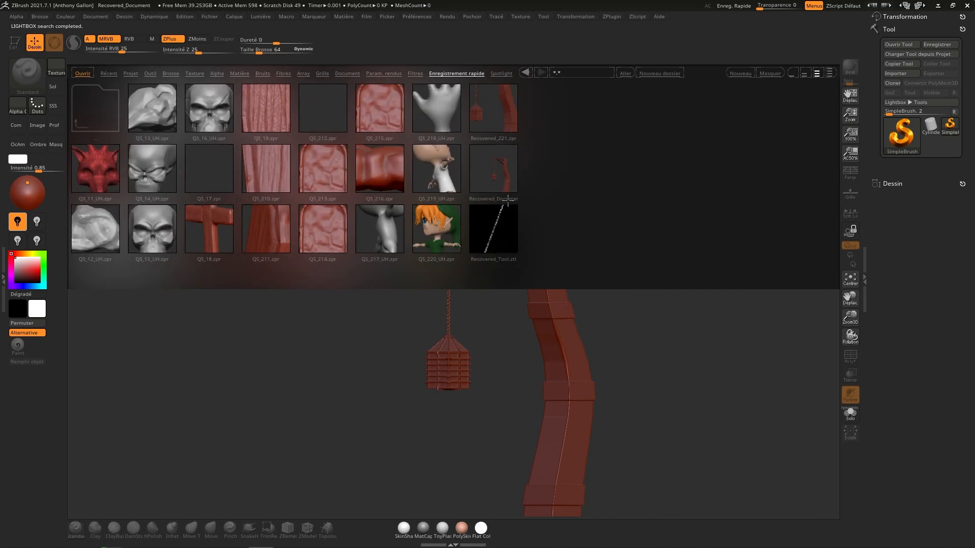
double_click(500, 110)
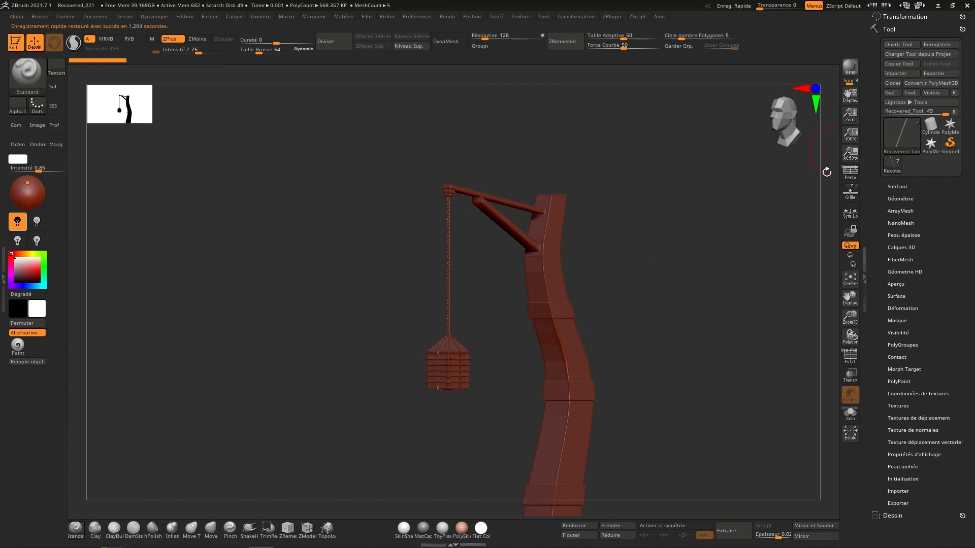
click(899, 187)
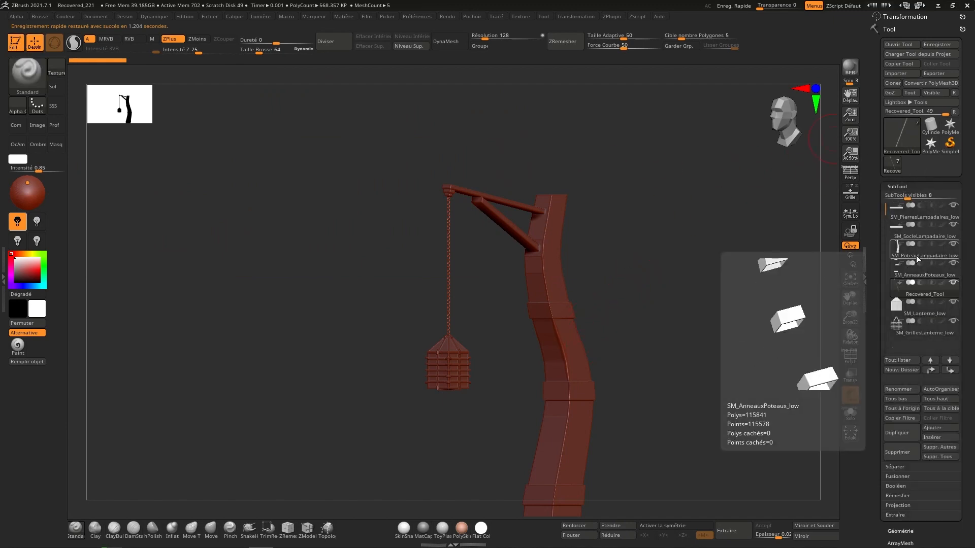
Step: Try to convert the recovered chain subtool to DynaMesh at resolution 1024, and undo the conversion
click(511, 36)
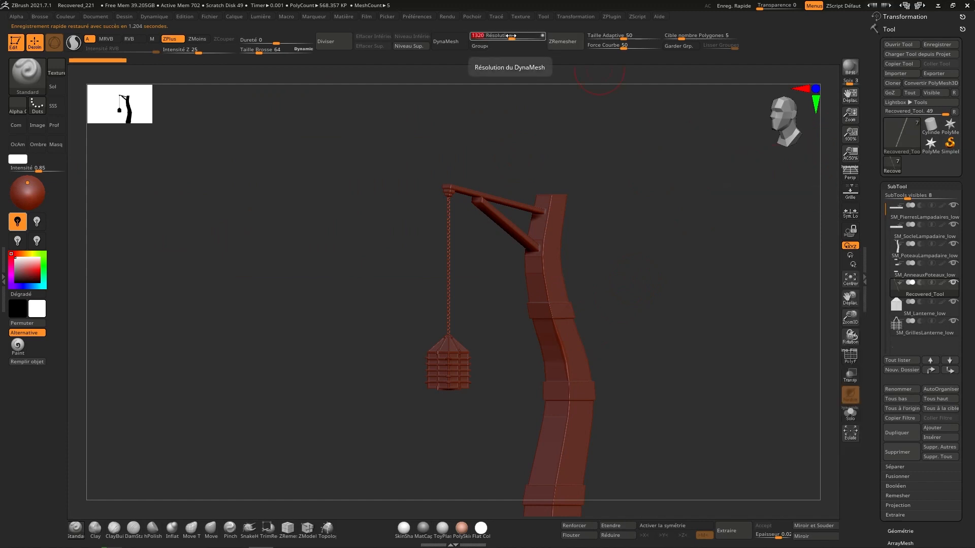
text(1024)
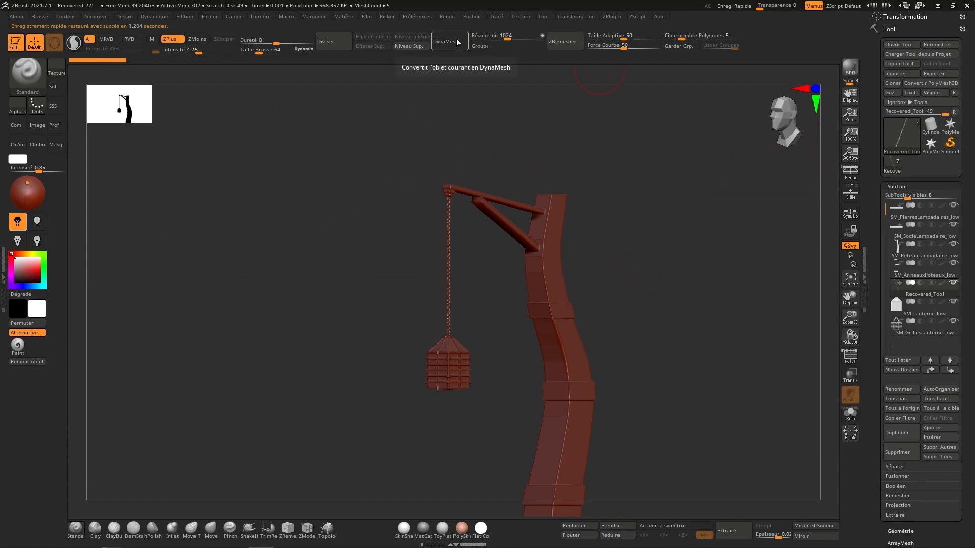
click(467, 41)
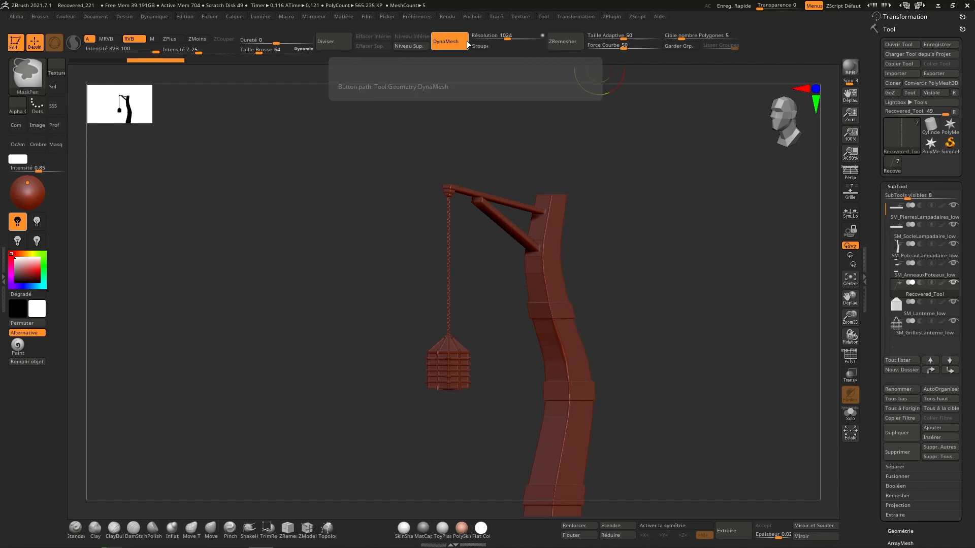
key(ctrl+z)
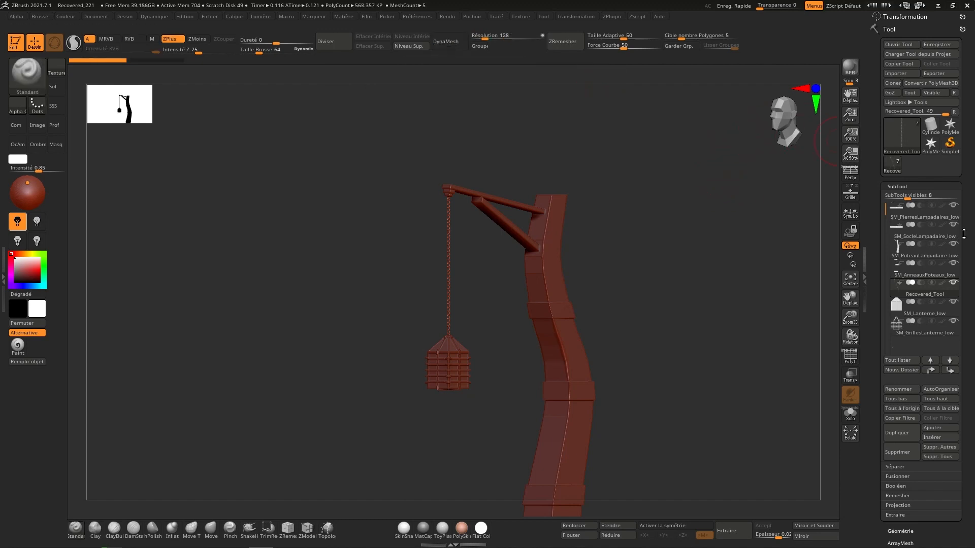
Step: Display the polyframe and generate automatic PolyGroups on the chain subtool
drag(966, 244, 967, 225)
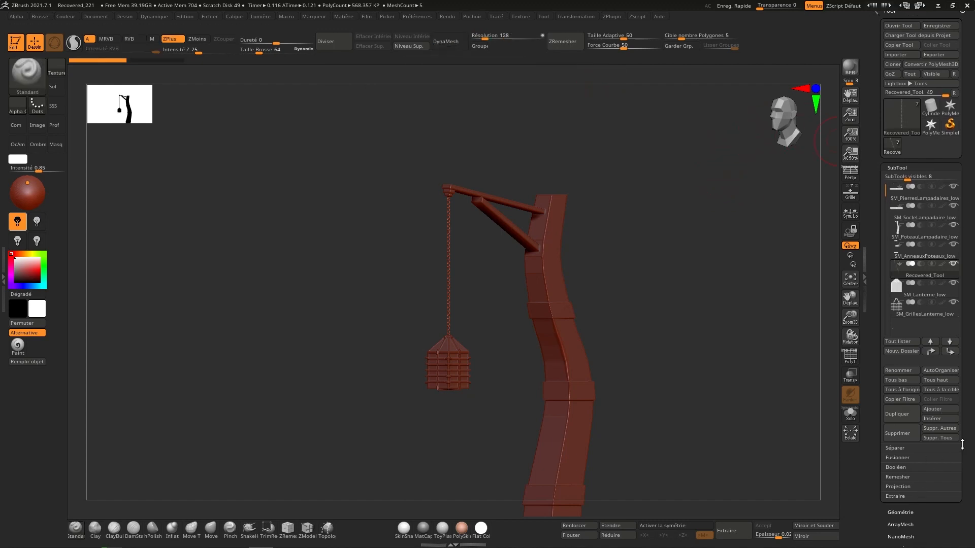
scroll(962, 444, down, 4)
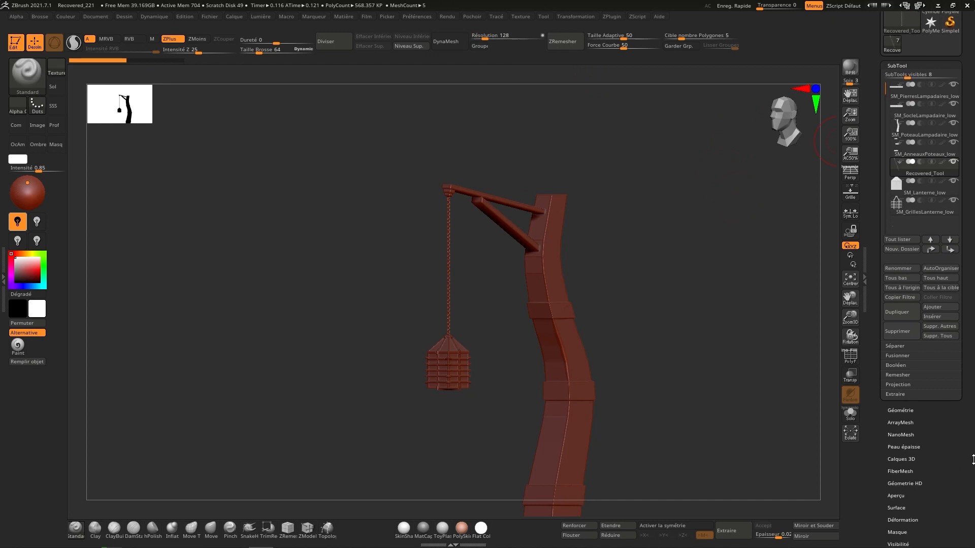
scroll(973, 459, down, 4)
click(850, 356)
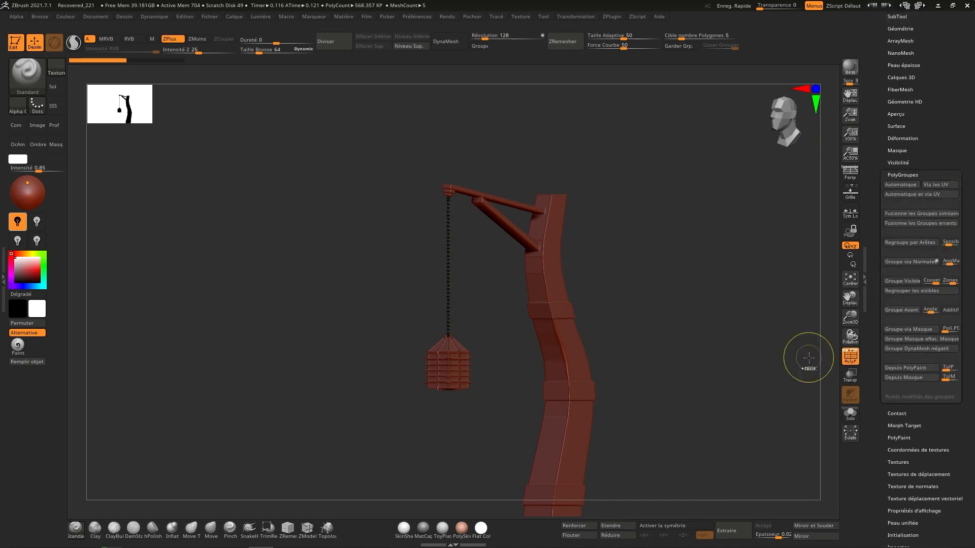
right_drag(508, 330, 661, 354)
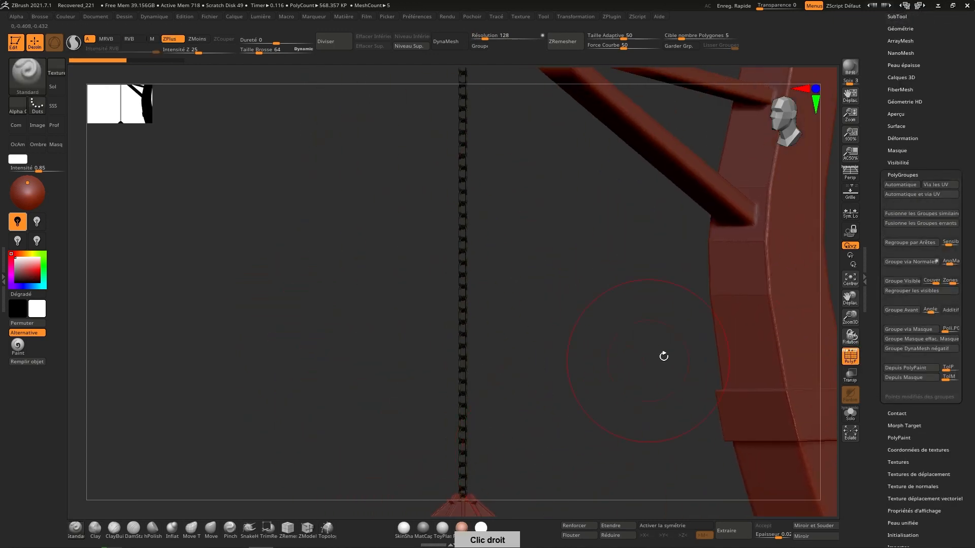
click(901, 187)
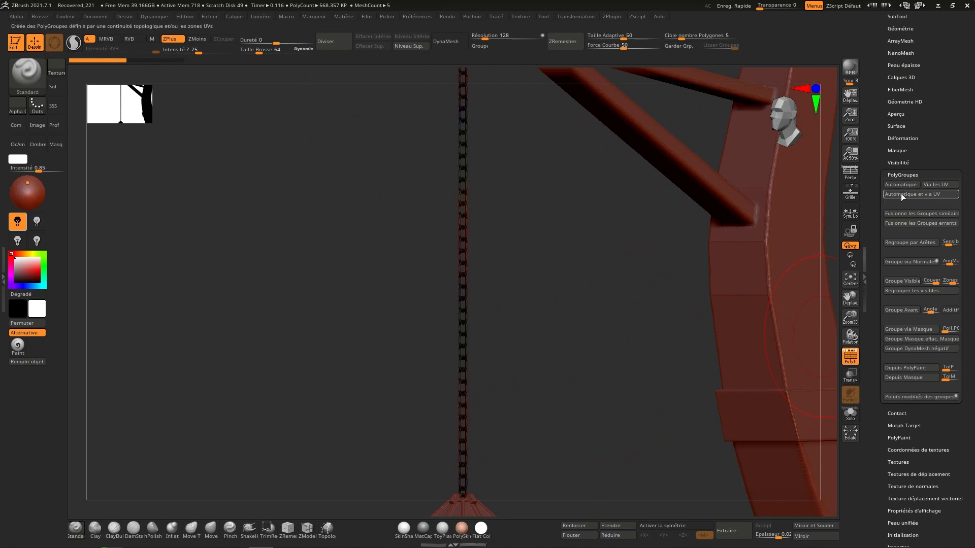
Step: Convert the chain subtool to DynaMesh at resolution 4096 and check its links down to the lantern
right_drag(651, 387, 597, 200)
click(499, 34)
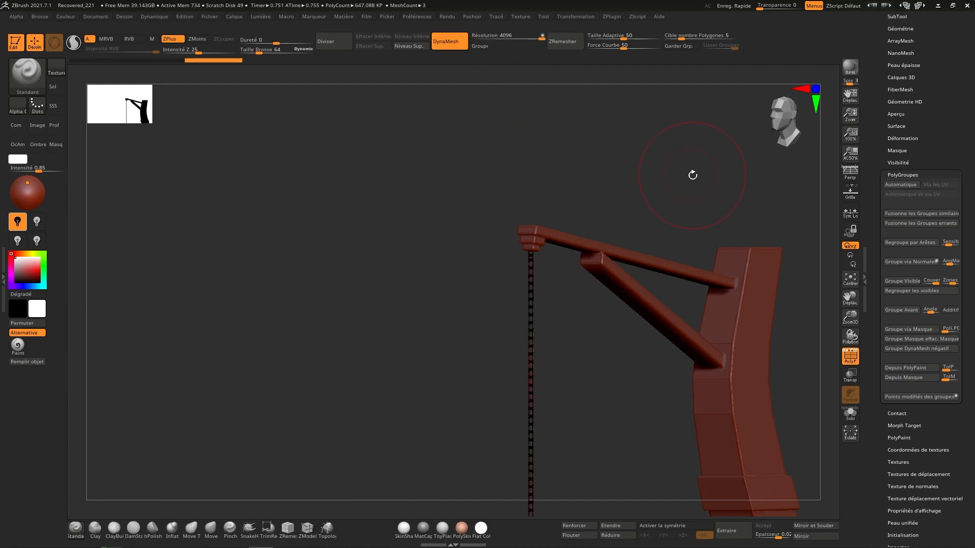
ctrl+right_drag(599, 323, 576, 448)
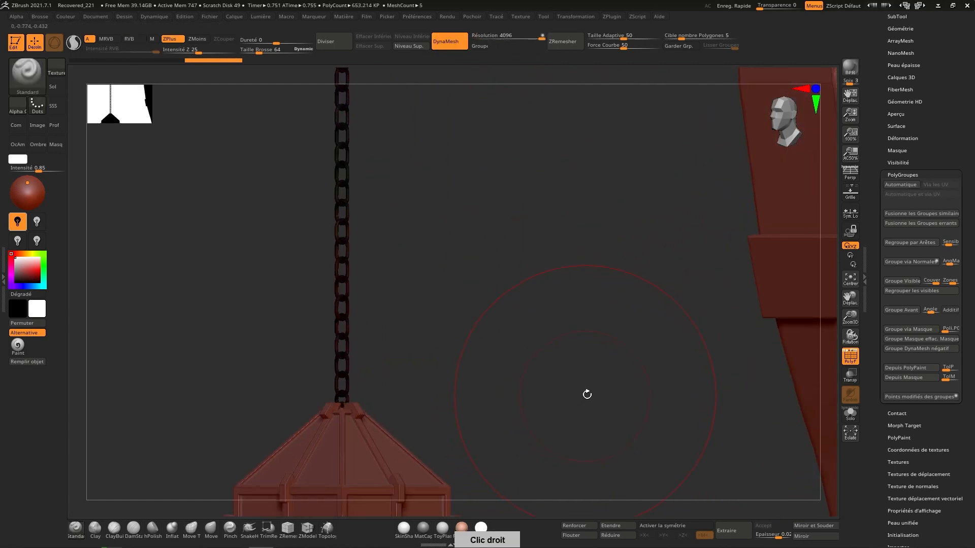
ctrl+right_drag(617, 384, 611, 284)
Step: Select the SM_Lanterne_low subtool and convert it to DynaMesh at resolution 1024
drag(969, 72, 968, 243)
click(898, 187)
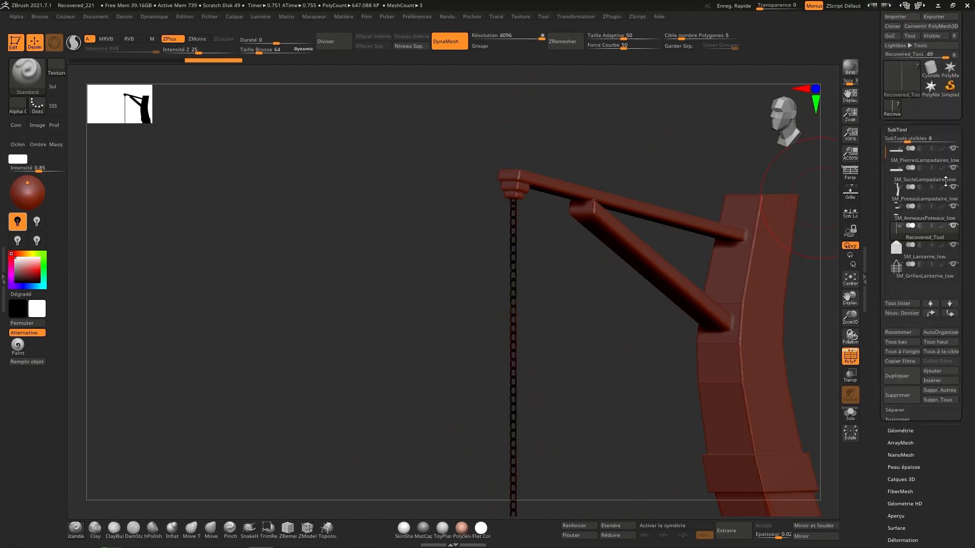
click(931, 256)
right_drag(648, 383, 652, 307)
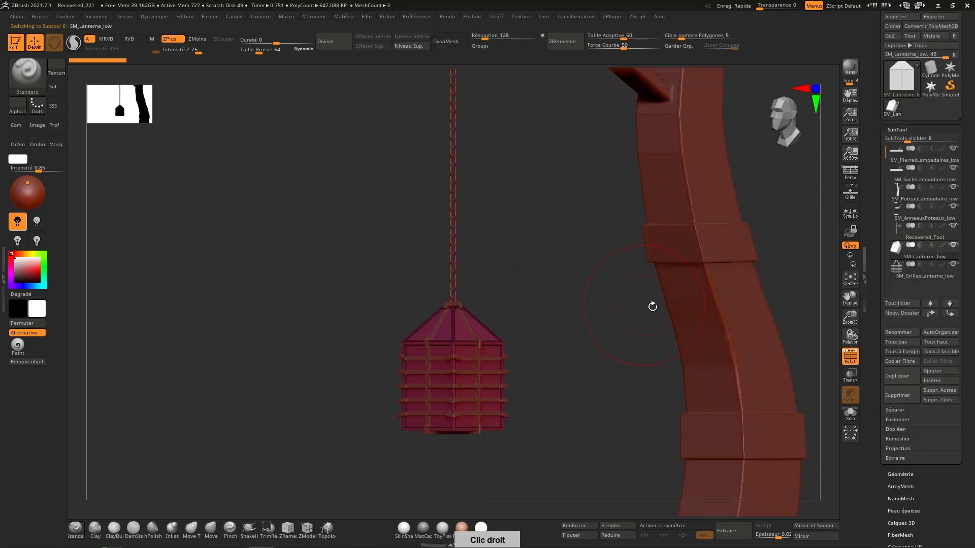
drag(496, 35, 497, 35)
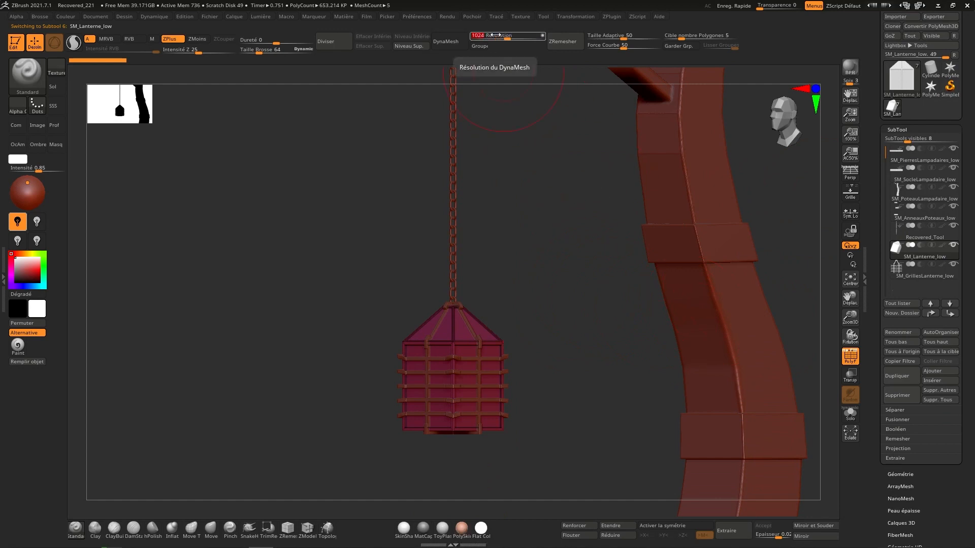
click(446, 41)
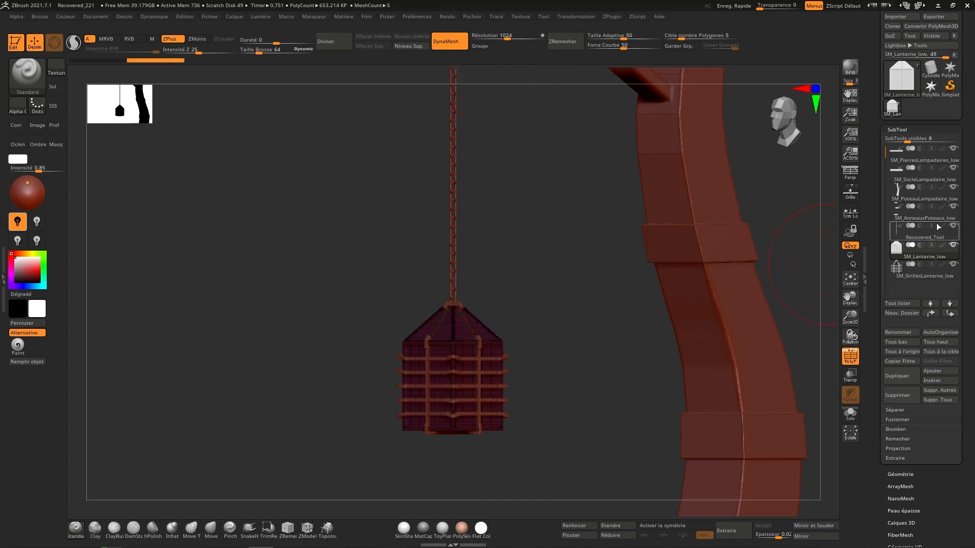
Step: Select the SM_GrillesLanterne_low subtool and convert it to DynaMesh at resolution 1024
click(924, 275)
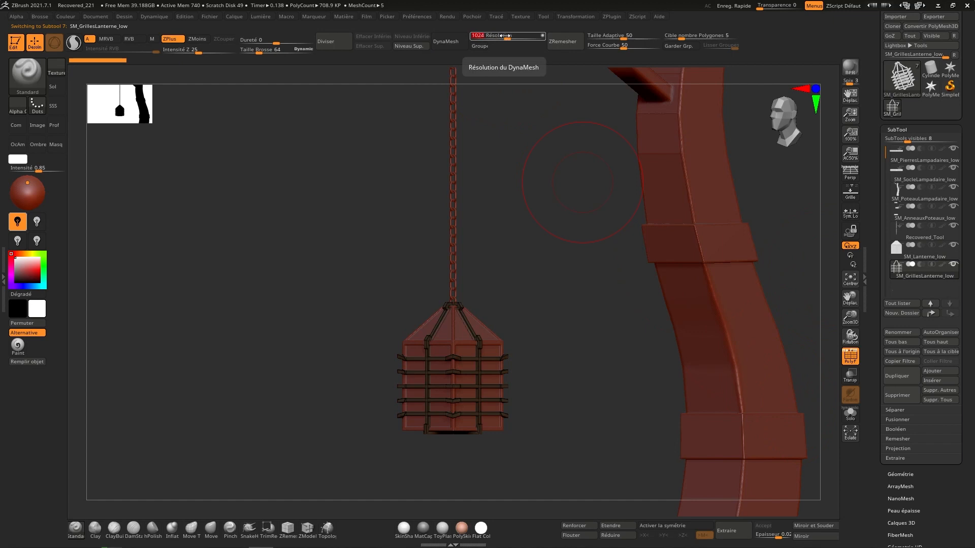
key(Return)
click(460, 49)
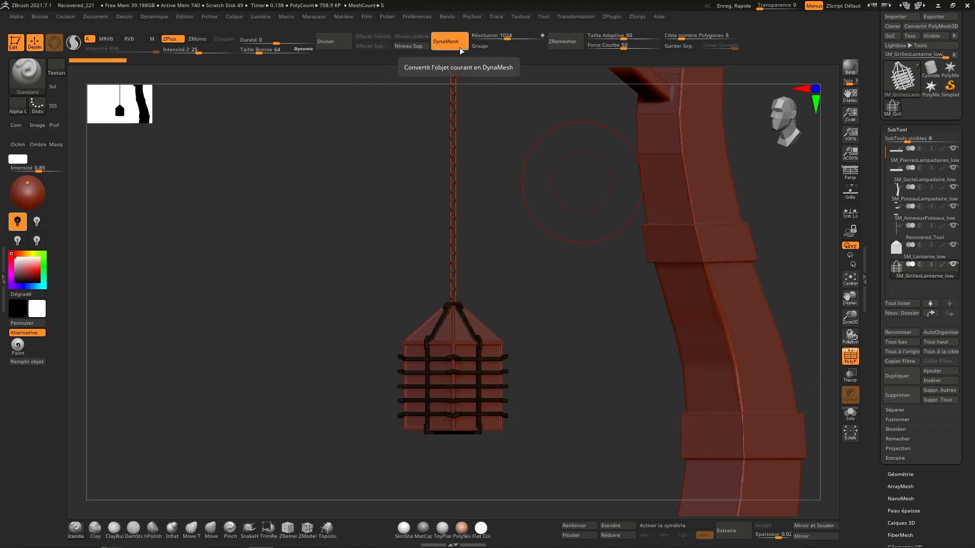
Step: Isolate the SM_PierresLampadaires_low stone ring in Solo mode and hide its polyframe for sculpting
click(930, 162)
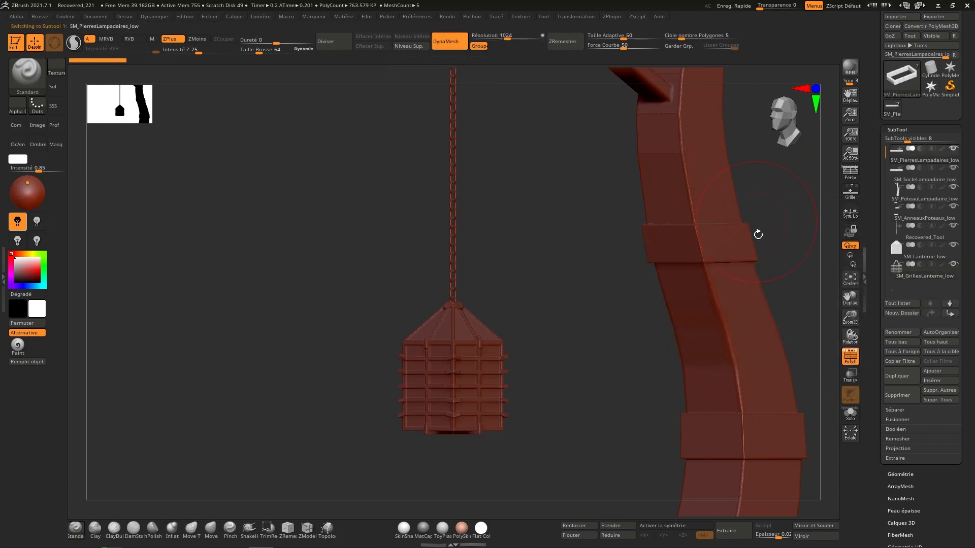
drag(805, 274, 746, 284)
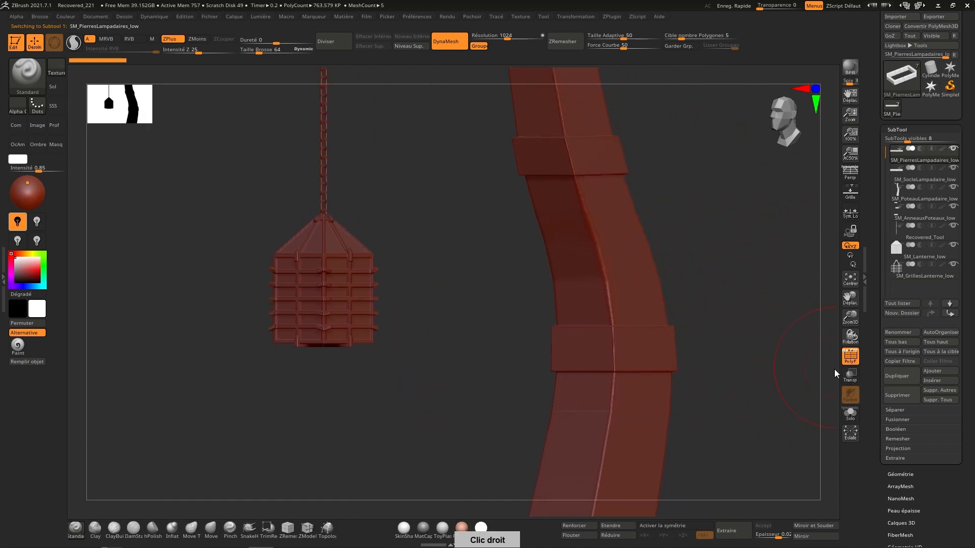
click(851, 414)
right_drag(690, 384, 833, 338)
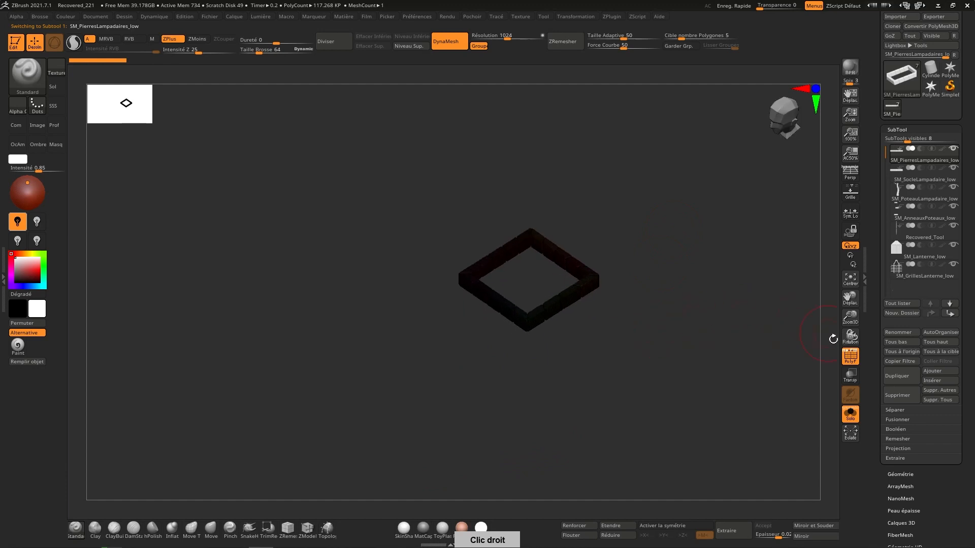
click(851, 358)
mouse_move(635, 325)
ctrl+right_down()
mouse_move(597, 294)
mouse_move(597, 332)
mouse_move(626, 411)
mouse_move(638, 337)
ctrl+right_up()
key(shift)
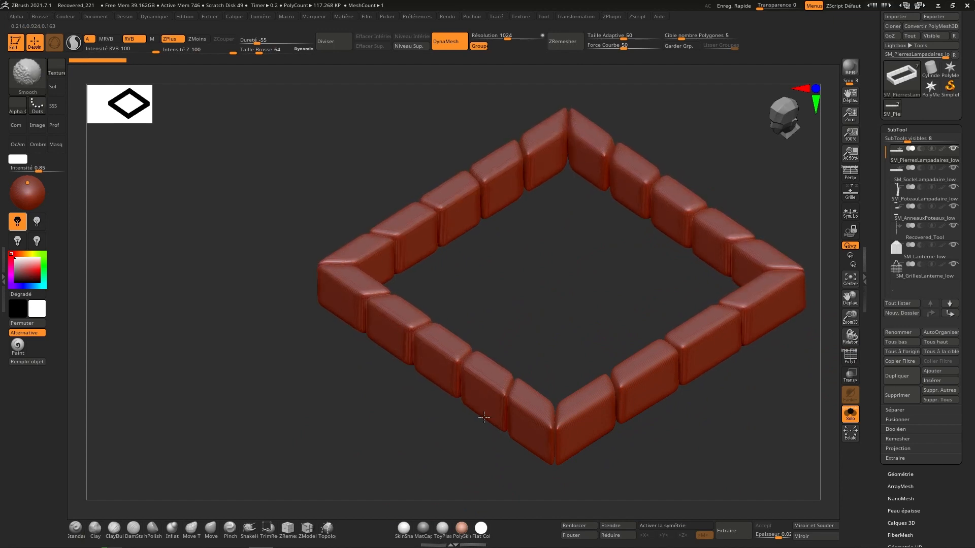
right_drag(572, 417, 708, 387)
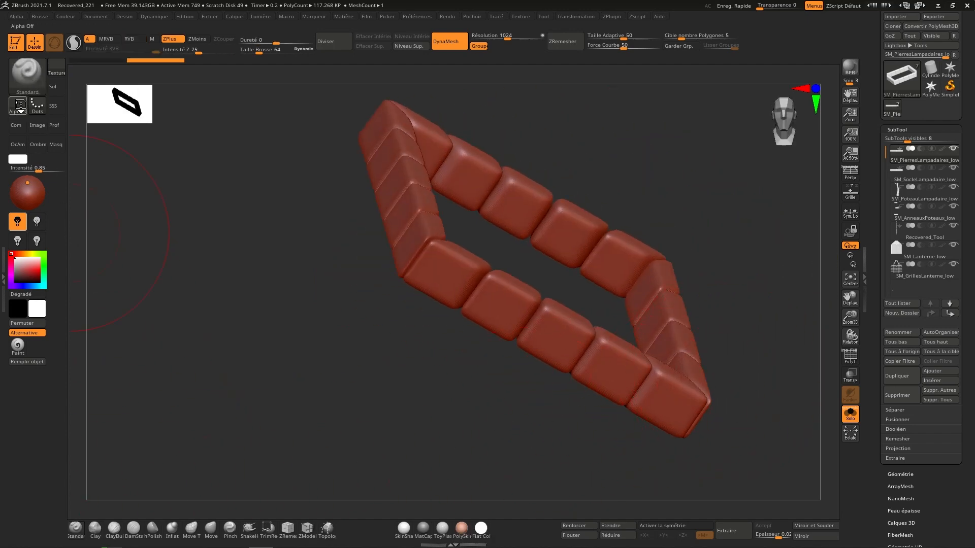
Step: Give the Standard brush Alpha 22 and the DragRect stroke
click(17, 104)
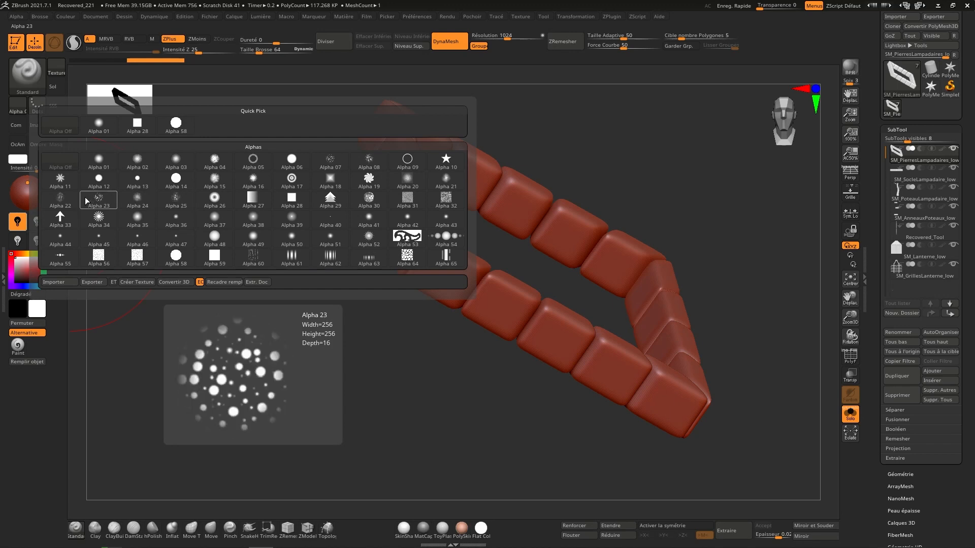
click(60, 197)
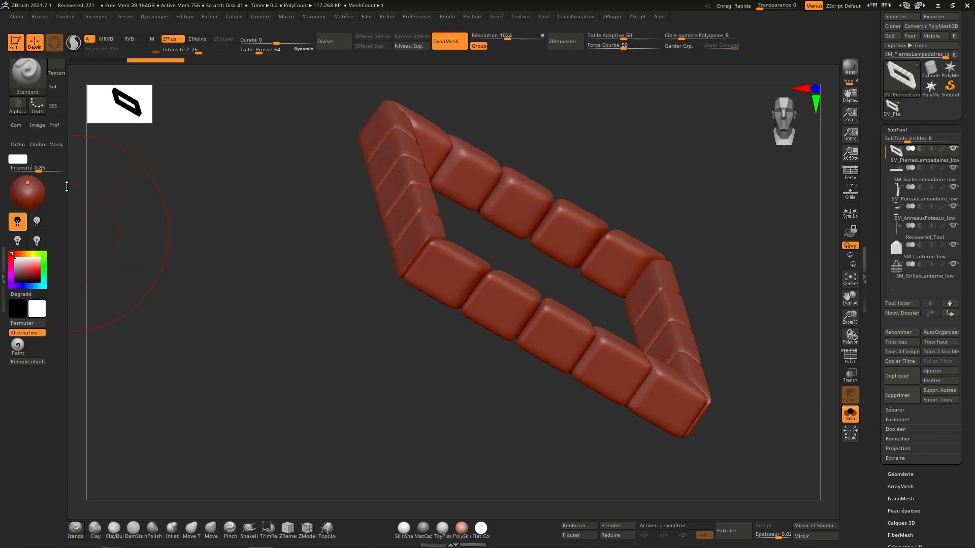
right_drag(683, 317, 706, 325)
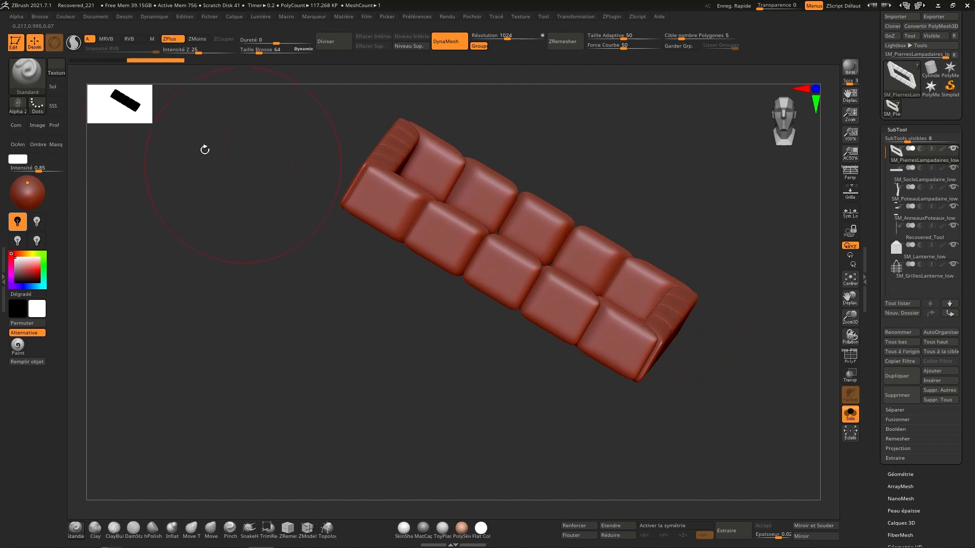
click(38, 107)
click(118, 124)
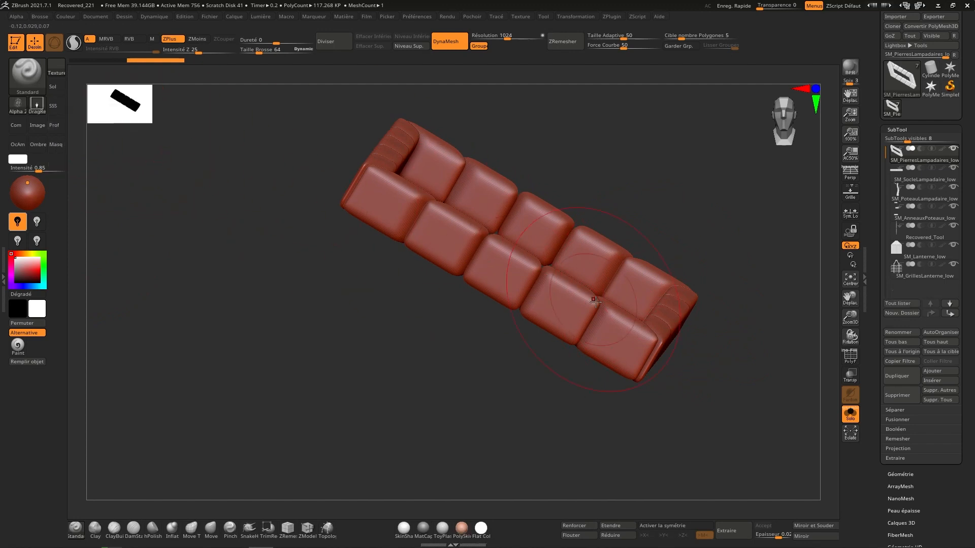
Step: Try stamping the crack alpha onto three stones of the outer row, and undo the stamps
drag(619, 334, 647, 361)
drag(560, 304, 589, 333)
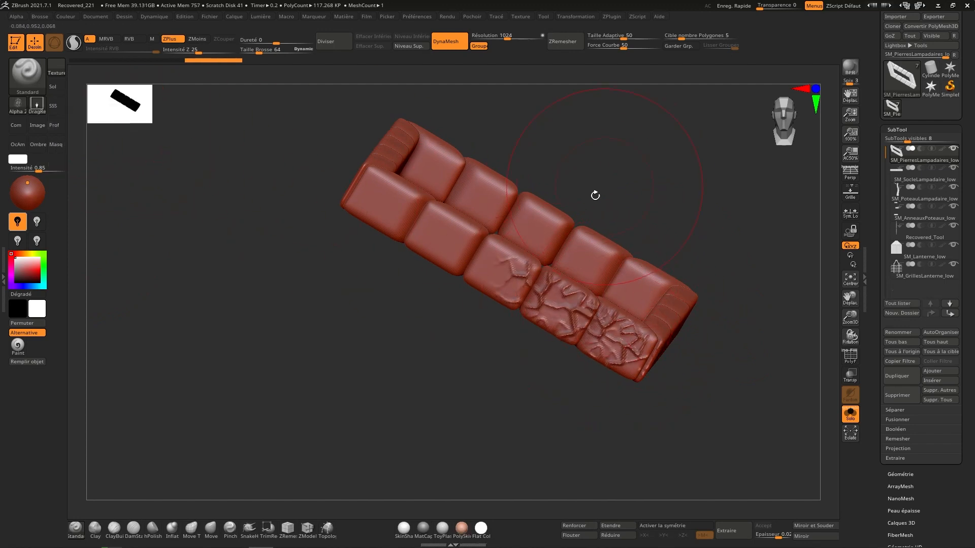
drag(503, 270, 525, 243)
key(ctrl+z)
key(ctrl+z)
key(ctrl+z)
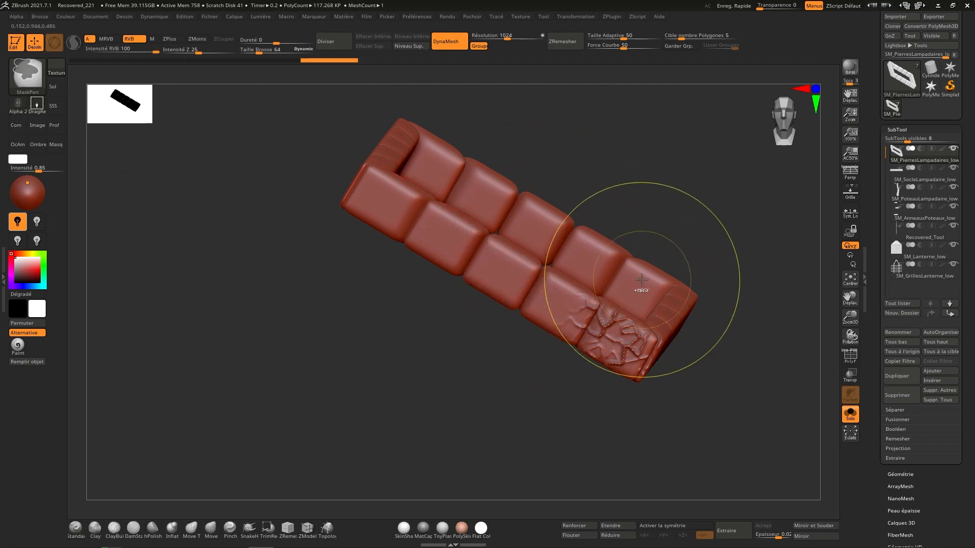
Step: Stamp the crack alpha onto the outer faces of all five stones in the front row at varied sizes and rotations
drag(619, 332, 642, 268)
drag(561, 303, 578, 177)
drag(497, 261, 488, 171)
drag(439, 232, 426, 125)
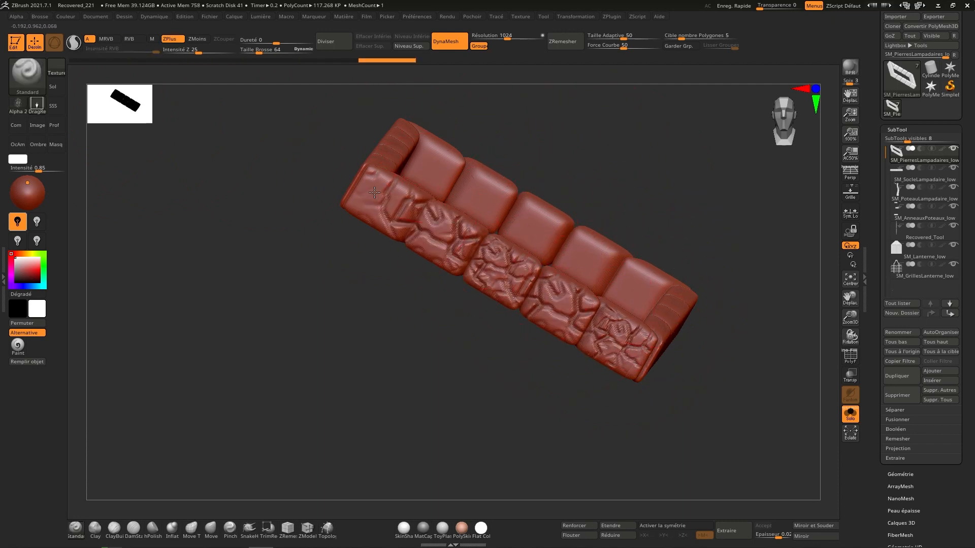
drag(382, 199, 436, 100)
Step: Stamp the crack alpha along the adjacent side row of stones up to the far corner
right_drag(436, 100, 436, 210)
drag(407, 230, 426, 200)
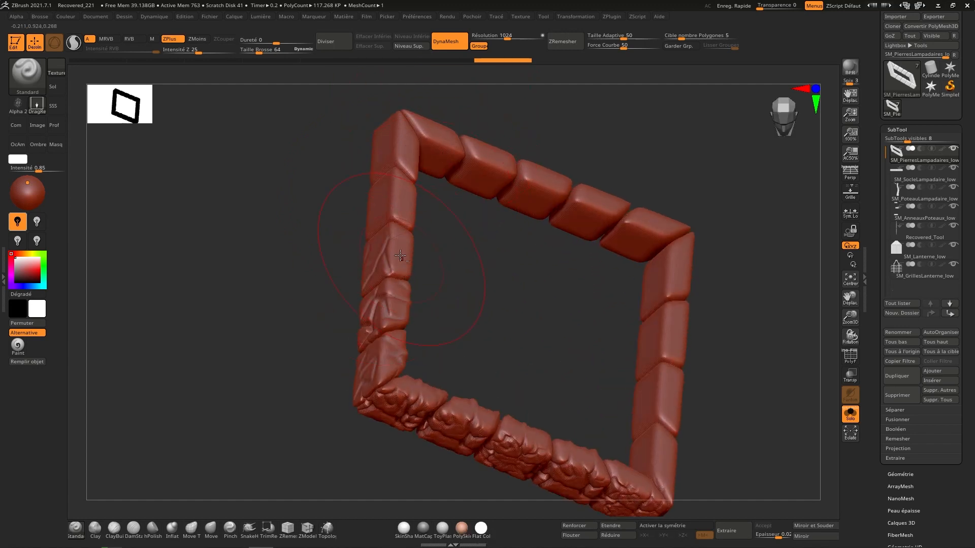
drag(387, 246, 433, 144)
drag(393, 192, 456, 67)
Step: Stamp the crack alpha across the stones of the far row and the remaining side row of the ring
drag(497, 92, 549, 127)
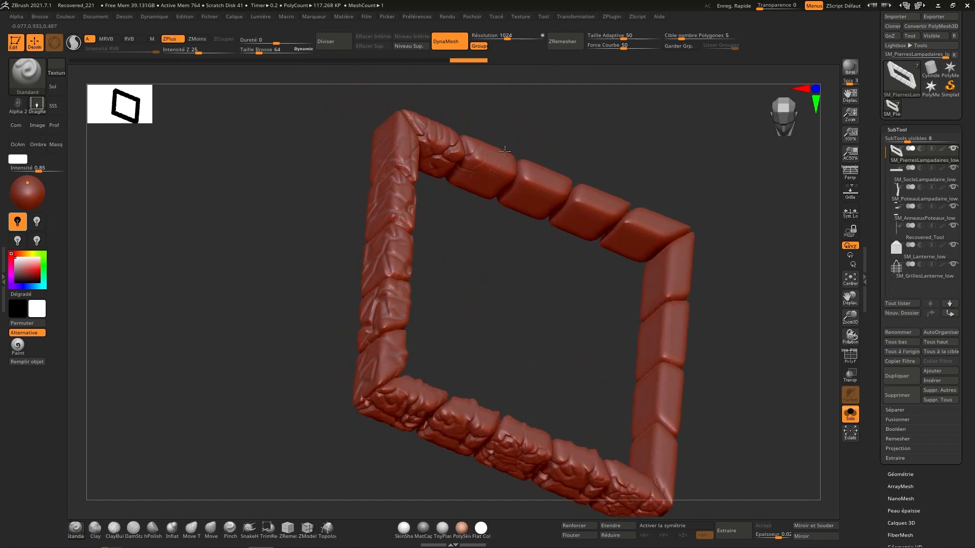
drag(504, 166, 617, 95)
drag(565, 188, 666, 112)
drag(613, 225, 692, 145)
drag(659, 238, 715, 179)
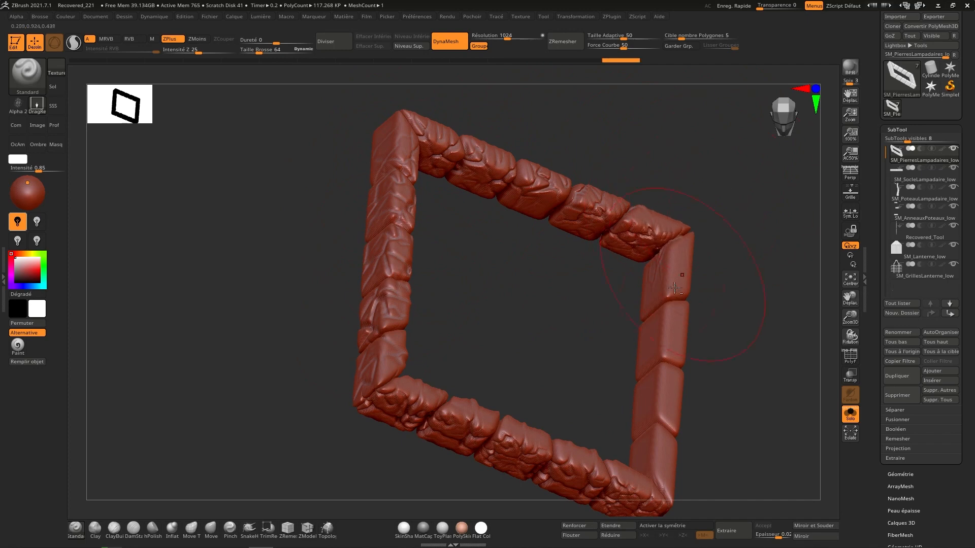
drag(665, 302, 733, 255)
drag(655, 379, 742, 300)
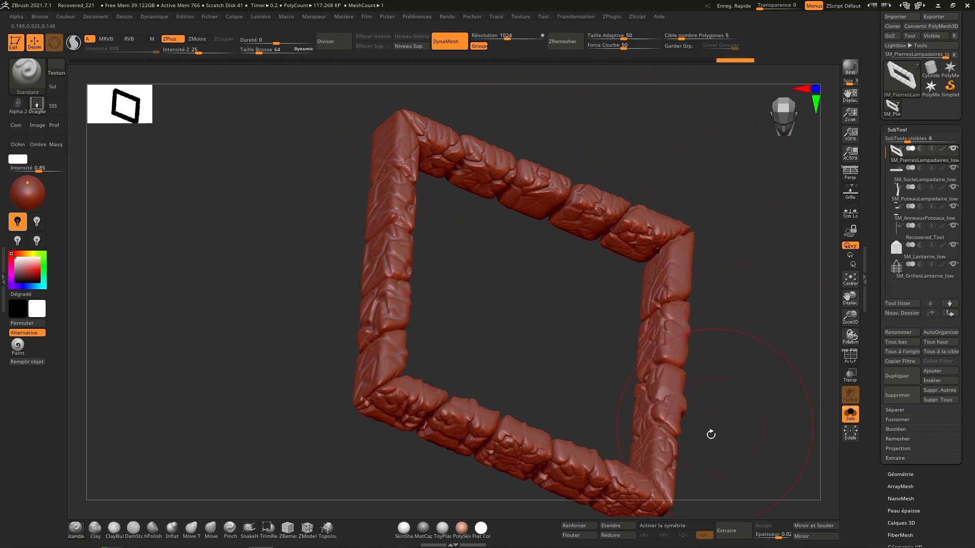
Step: Try stamping the crack alpha onto the plain outer faces of the corner stones, and undo the attempts
right_drag(711, 435, 626, 417)
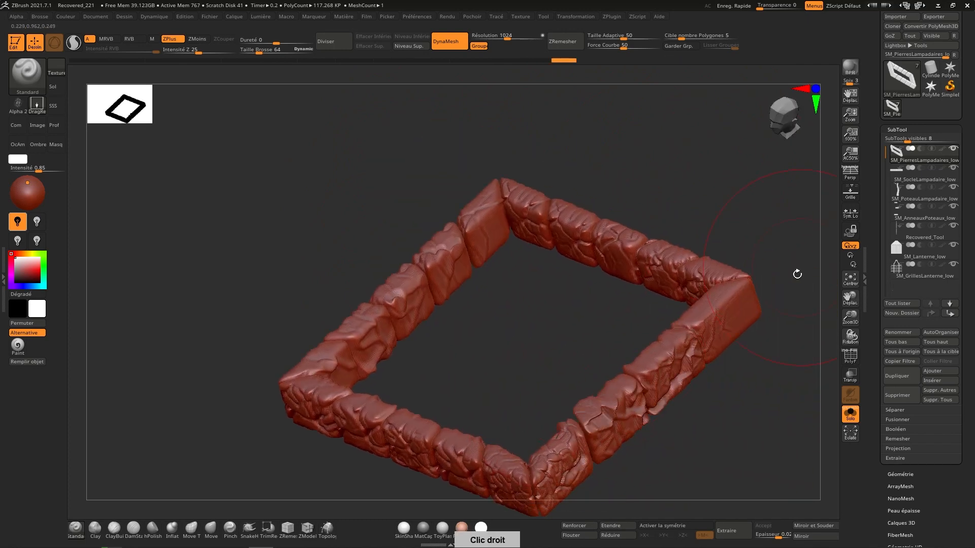
right_drag(737, 352, 701, 361)
key(ctrl+z)
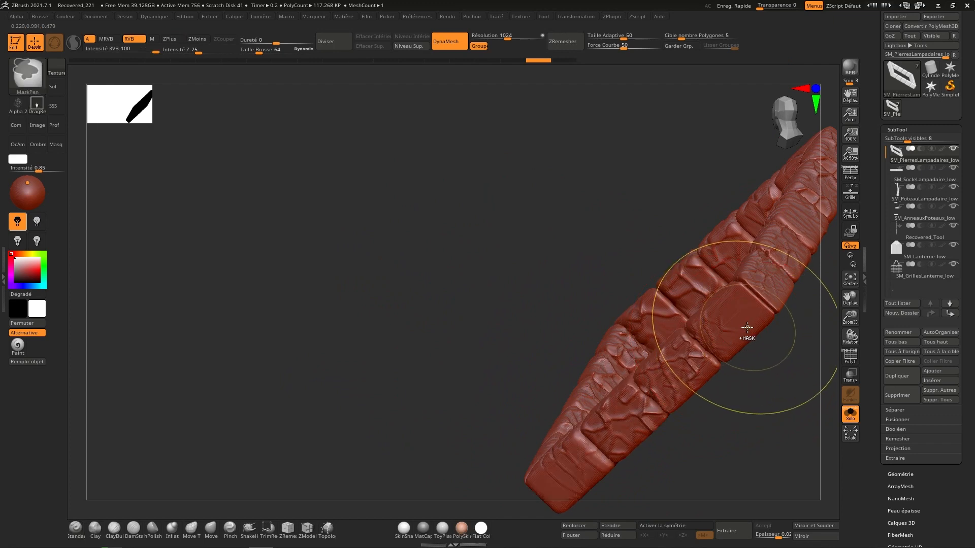
key(ctrl+z)
alt+drag(566, 463, 672, 363)
key(ctrl+z)
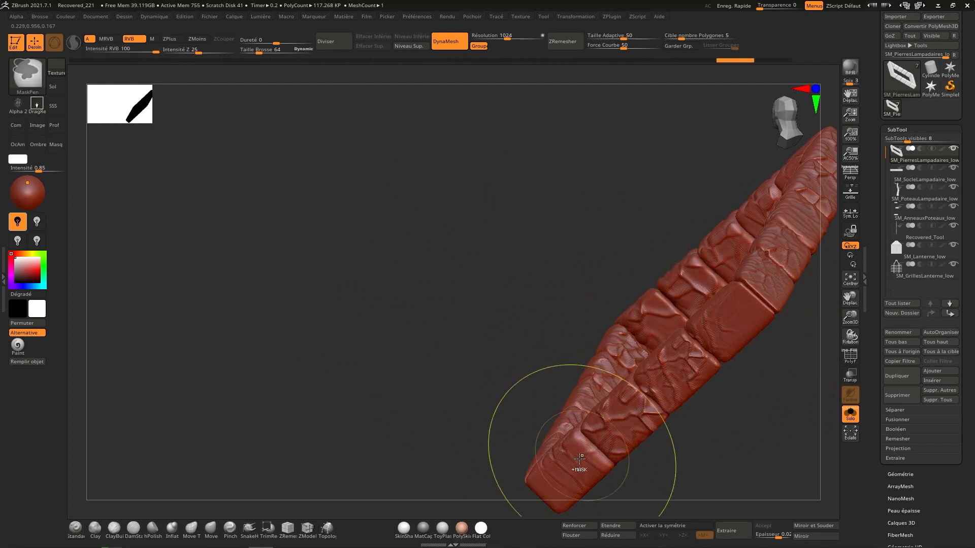
Step: Stamp the crack alpha inverted into the outer row of stones to engrave it, then inspect the neighbouring sides
mouse_move(716, 327)
right_down()
mouse_move(687, 374)
mouse_move(624, 436)
right_up()
alt+drag(673, 360, 756, 312)
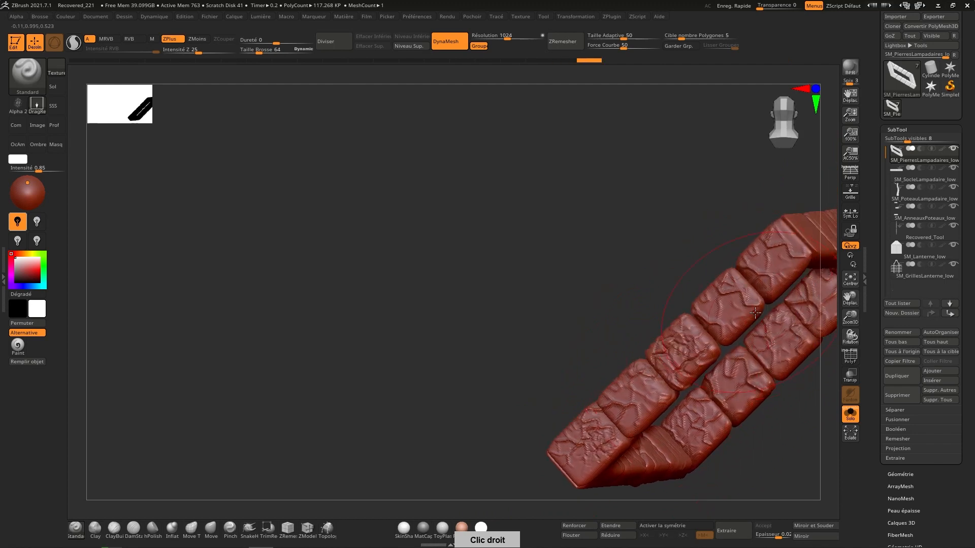
alt+right_drag(736, 342, 605, 336)
right_drag(541, 361, 371, 283)
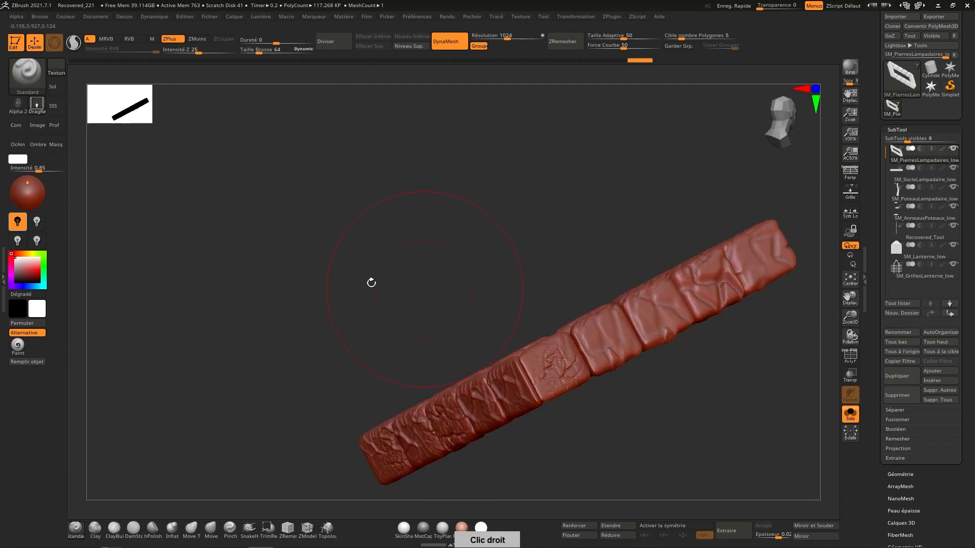
Step: Switch to the ClayBuildup brush and reduce its draw size to about 33
click(112, 531)
key(s)
mouse_move(680, 286)
right_down()
mouse_move(683, 341)
mouse_move(687, 315)
right_up()
key(s)
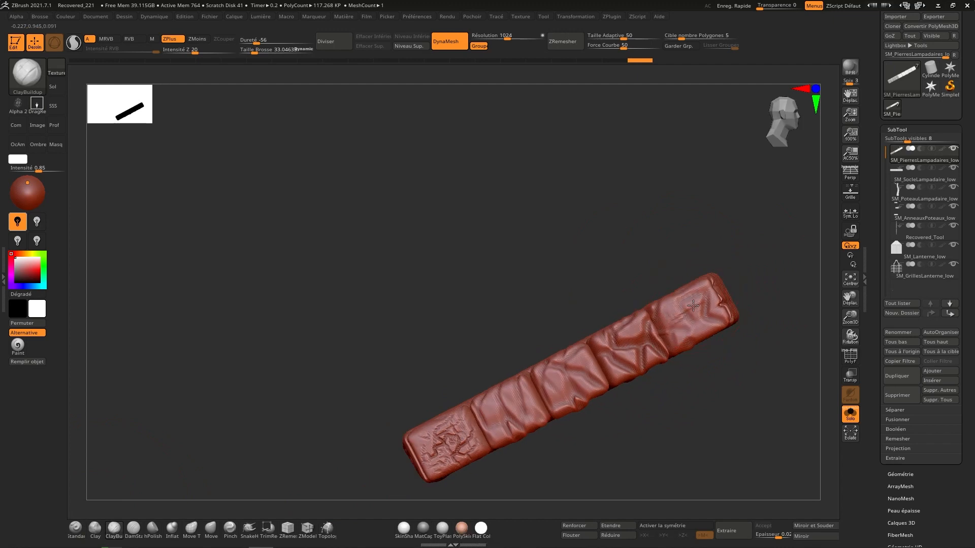
Step: Smooth away the cracks on the outer faces of the stones in the front row of the ring
key(shift)
shift+drag(700, 295, 704, 303)
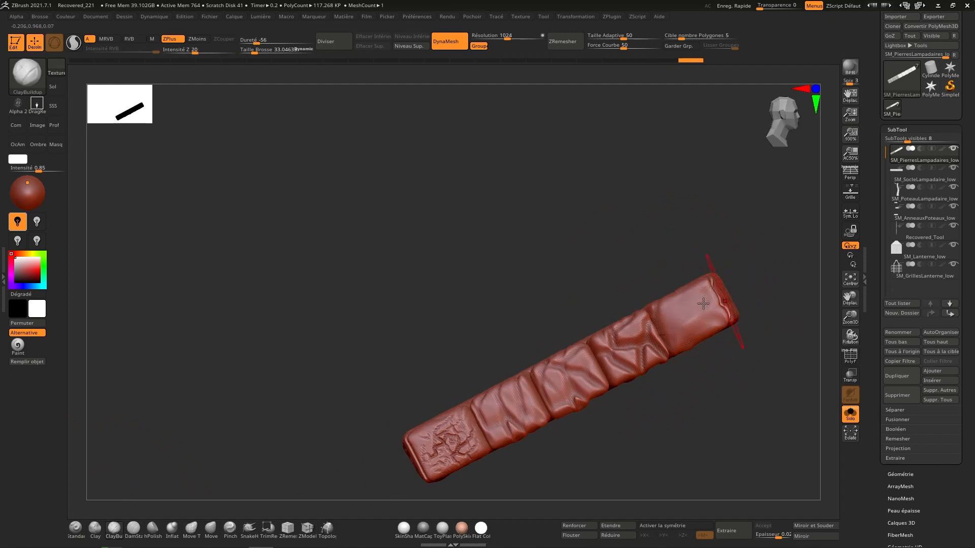
drag(622, 334, 624, 341)
key(shift)
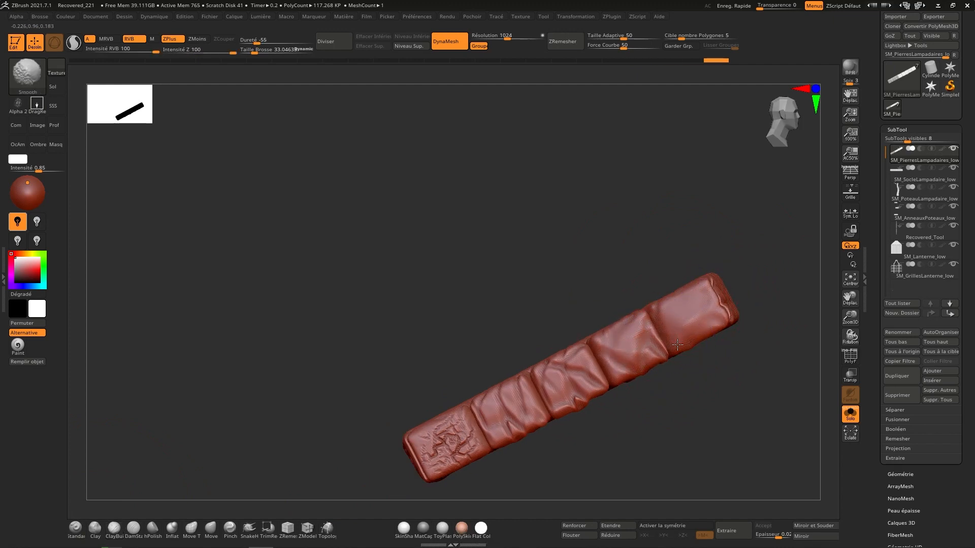
mouse_move(556, 369)
shift+mouse_down()
mouse_move(578, 386)
mouse_move(587, 367)
shift+mouse_up()
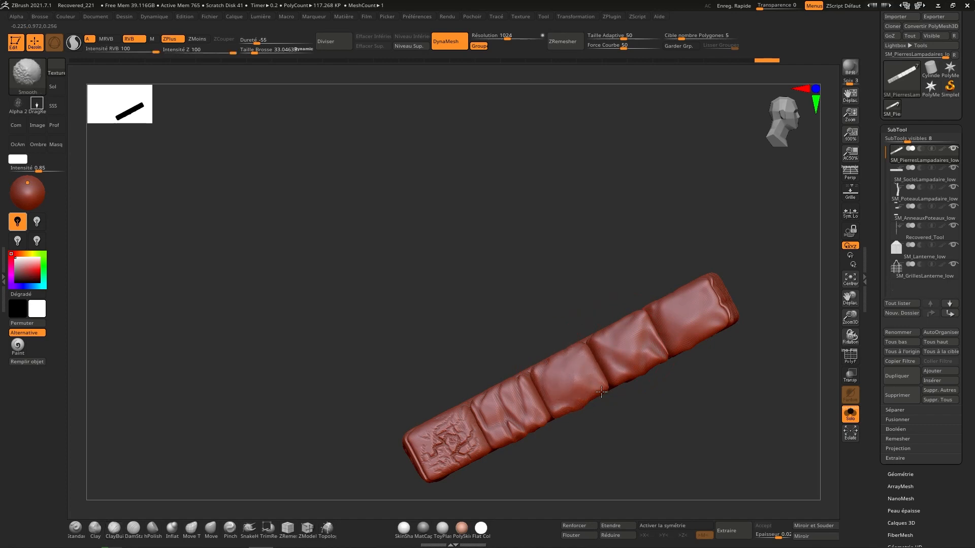
Step: Smooth out the cracked detail on the next row of stones, from the near corner stone along the whole side
right_drag(601, 392, 721, 317)
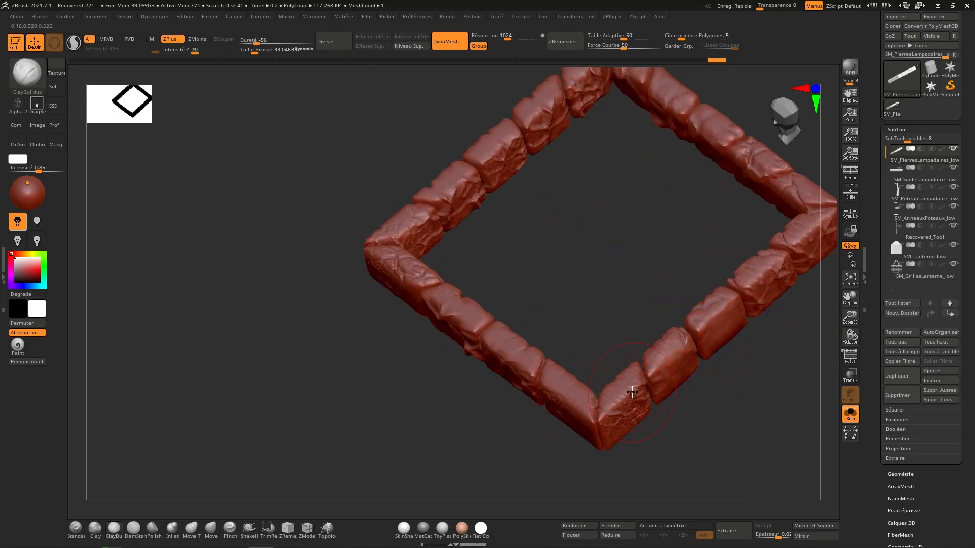
shift+drag(630, 429, 637, 398)
right_drag(641, 423, 640, 377)
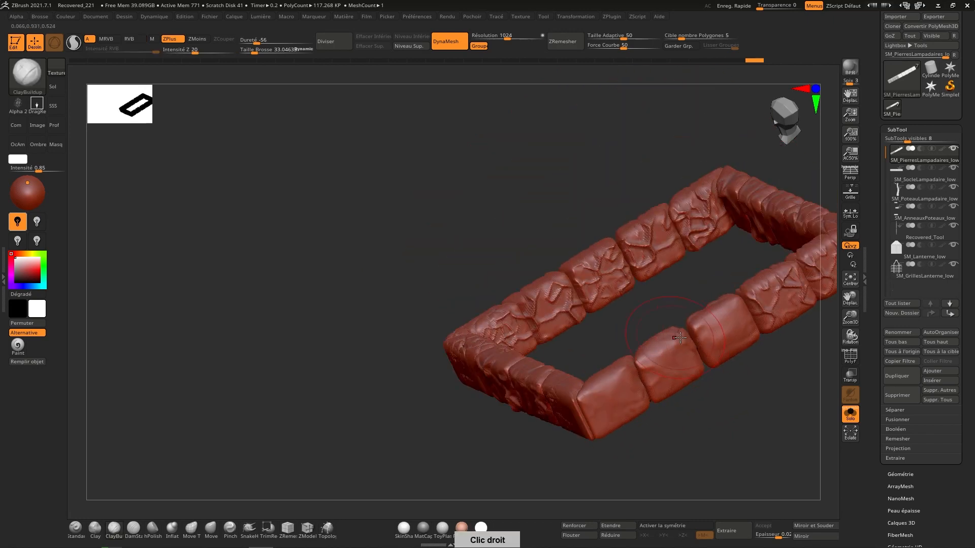
shift+drag(635, 381, 636, 414)
mouse_move(731, 345)
right_down()
mouse_move(686, 336)
mouse_move(744, 331)
mouse_move(690, 348)
mouse_move(658, 387)
mouse_move(633, 371)
mouse_move(639, 350)
right_up()
key(shift)
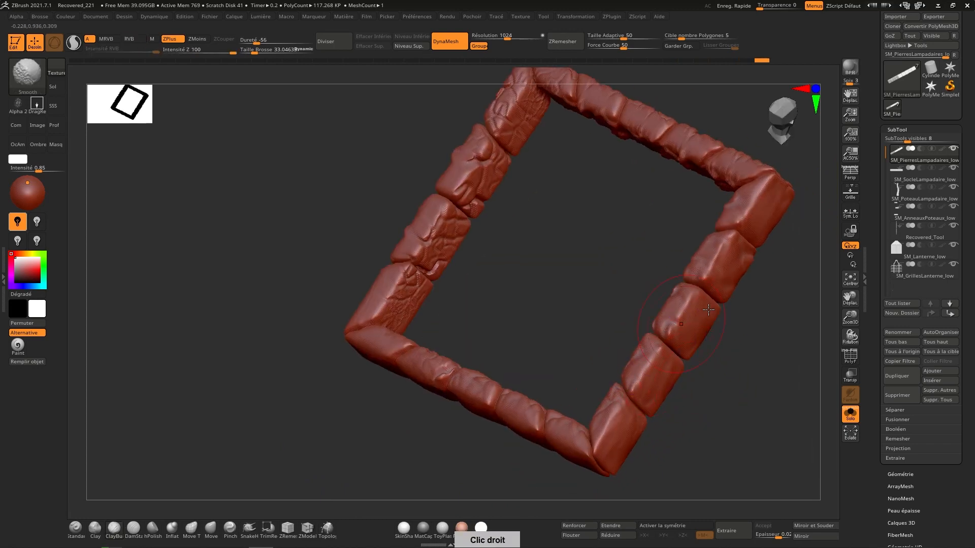
Step: Smooth the cracks off the outer faces of all five stones on the adjacent side
mouse_move(709, 310)
right_down()
mouse_move(631, 396)
mouse_move(586, 401)
right_up()
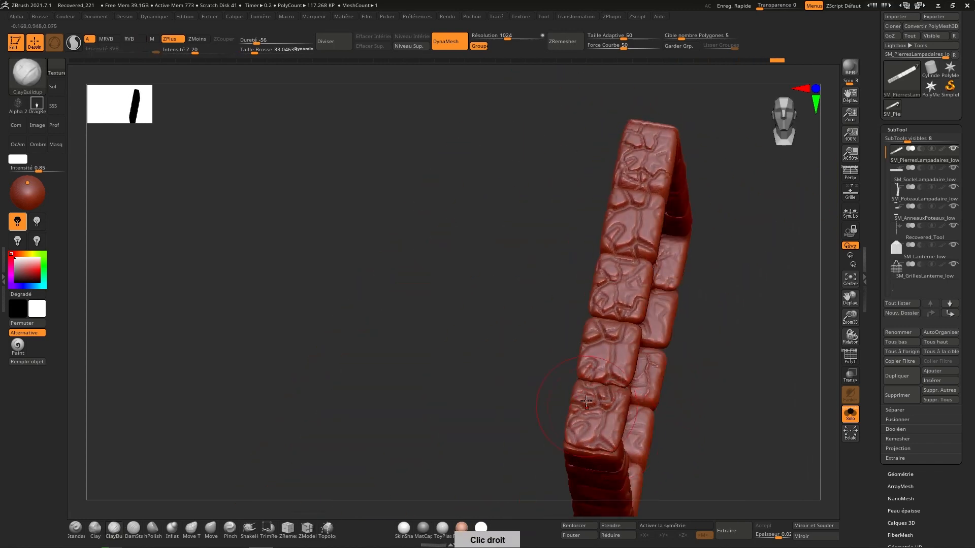
mouse_move(588, 429)
shift+mouse_down()
mouse_move(576, 422)
mouse_move(598, 411)
shift+mouse_up()
mouse_move(591, 340)
shift+mouse_down()
mouse_move(599, 363)
mouse_move(616, 356)
mouse_move(612, 306)
mouse_move(625, 274)
mouse_move(636, 282)
mouse_move(633, 307)
shift+mouse_up()
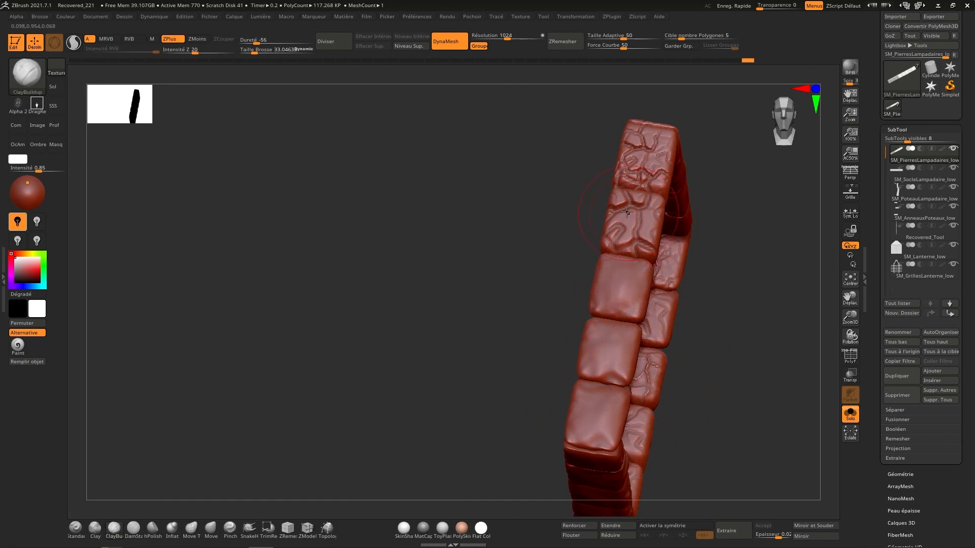
mouse_move(618, 231)
shift+mouse_down()
mouse_move(629, 203)
mouse_move(636, 223)
shift+mouse_up()
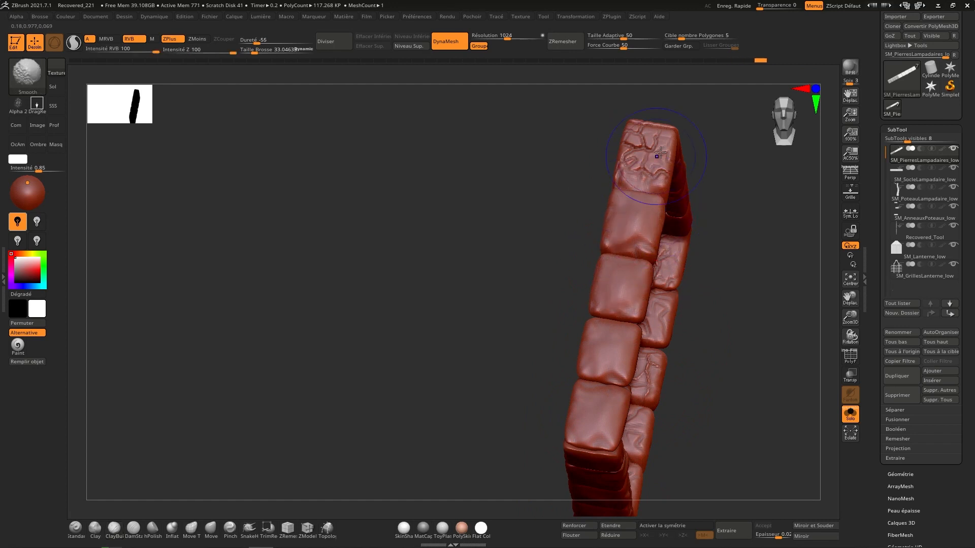
mouse_move(661, 152)
shift+mouse_down()
mouse_move(634, 146)
mouse_move(651, 136)
shift+mouse_up()
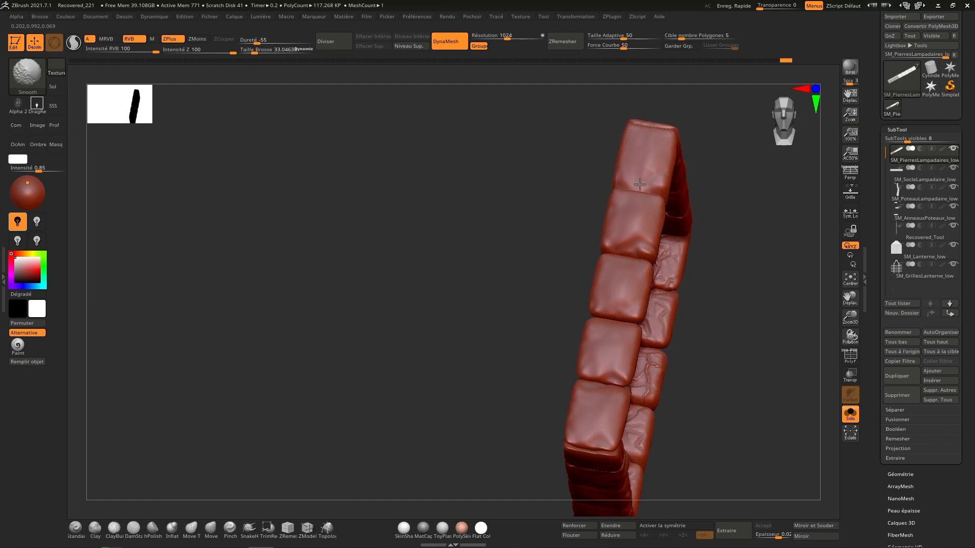
Step: Smooth the cracks off the outer faces of the stones along the following side, one stone after another
mouse_move(640, 184)
right_down()
mouse_move(670, 198)
mouse_move(601, 150)
right_up()
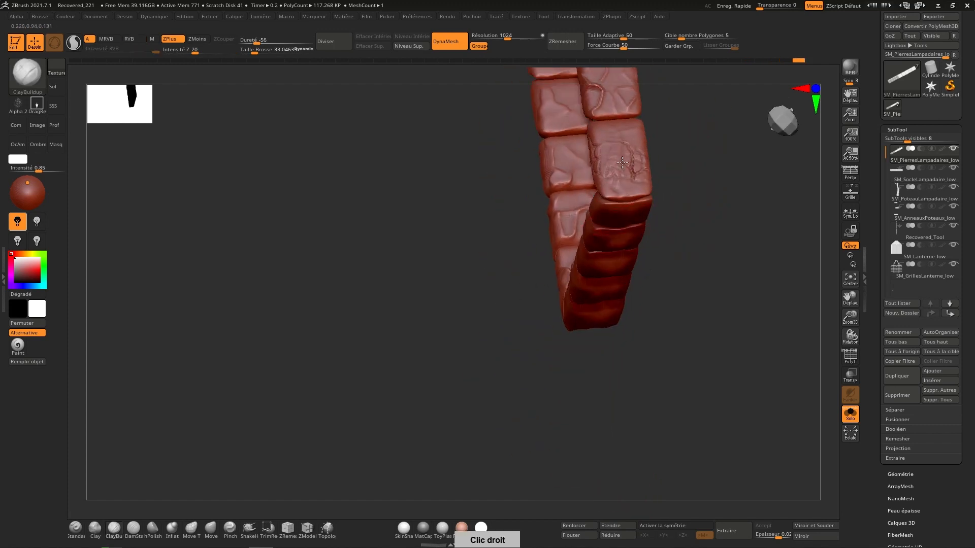
shift+drag(622, 162, 632, 169)
mouse_move(597, 156)
right_down()
mouse_move(615, 193)
mouse_move(604, 232)
right_up()
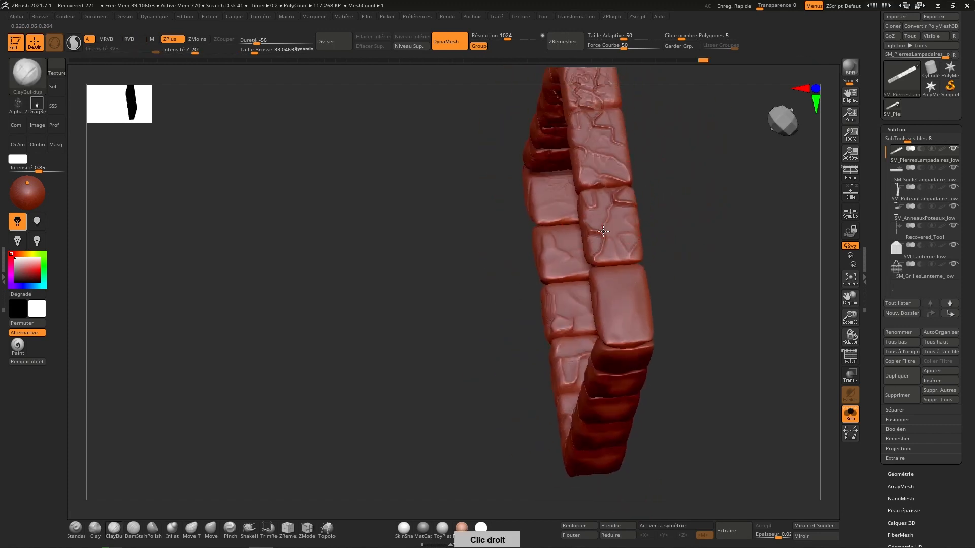
mouse_move(596, 226)
shift+mouse_down()
mouse_move(622, 224)
mouse_move(617, 198)
shift+mouse_up()
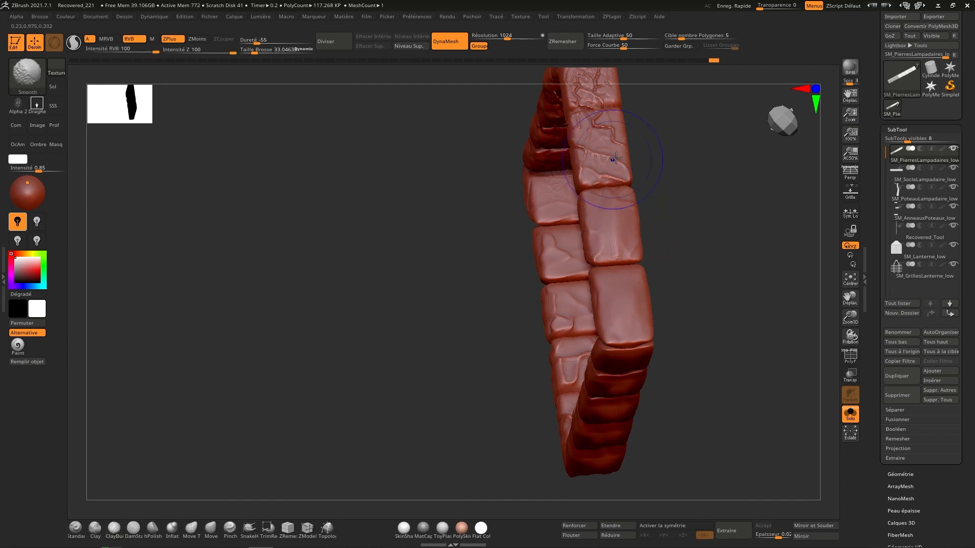
alt+right_drag(615, 158, 616, 244)
mouse_move(591, 211)
shift+mouse_down()
mouse_move(599, 236)
mouse_move(616, 219)
mouse_move(577, 250)
shift+mouse_up()
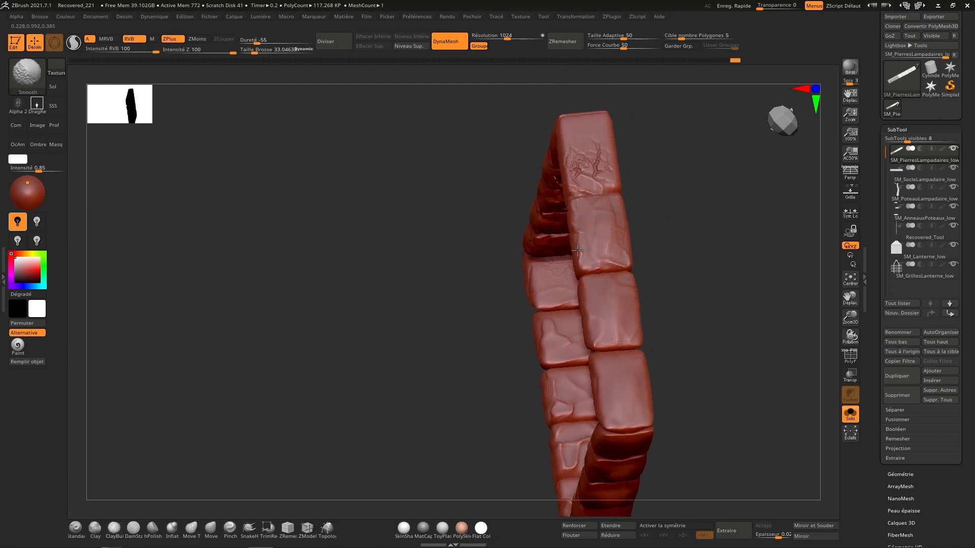
alt+right_drag(592, 167, 597, 256)
mouse_move(599, 262)
shift+mouse_down()
mouse_move(583, 251)
mouse_move(601, 249)
mouse_move(594, 245)
shift+mouse_up()
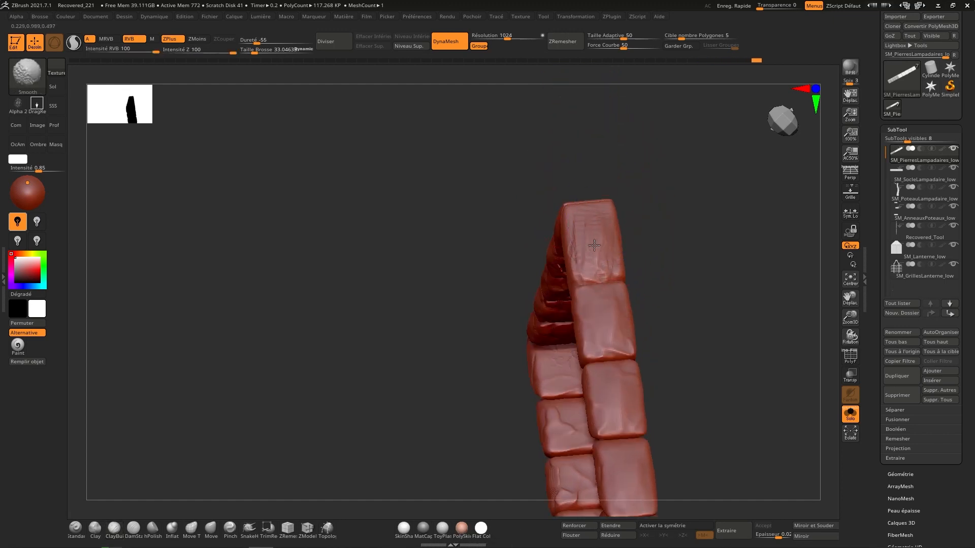
Step: Smooth out the cracks on the inner faces of the stones in the far row of the ring
right_drag(594, 245, 568, 181)
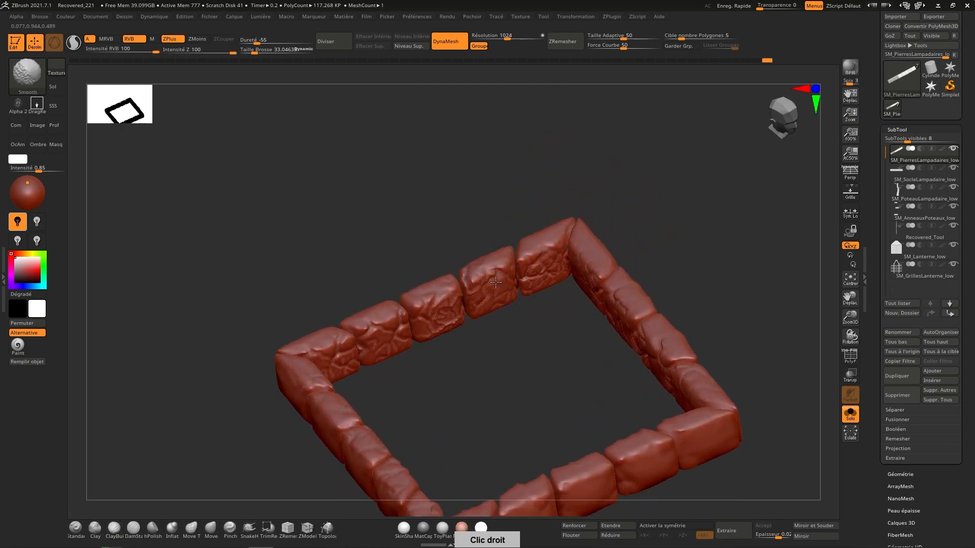
shift+drag(495, 282, 491, 293)
mouse_move(549, 260)
shift+mouse_down()
mouse_move(541, 269)
mouse_move(550, 256)
shift+mouse_up()
mouse_move(443, 313)
shift+mouse_down()
mouse_move(434, 329)
mouse_move(373, 336)
mouse_move(348, 353)
shift+mouse_up()
Step: Undo the last change and smooth the remaining cracks on the inner faces of the neighbouring side row
right_drag(402, 371, 333, 347)
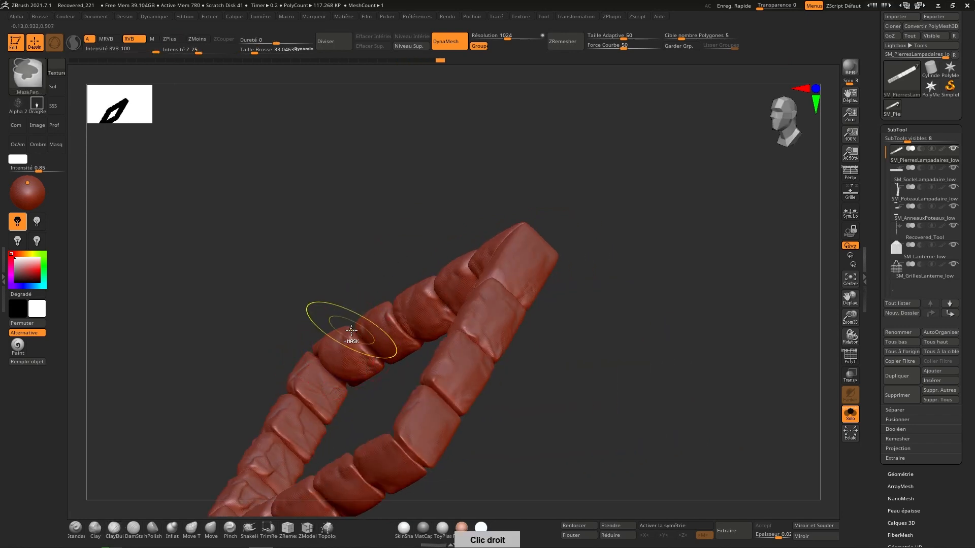
key(ctrl+z)
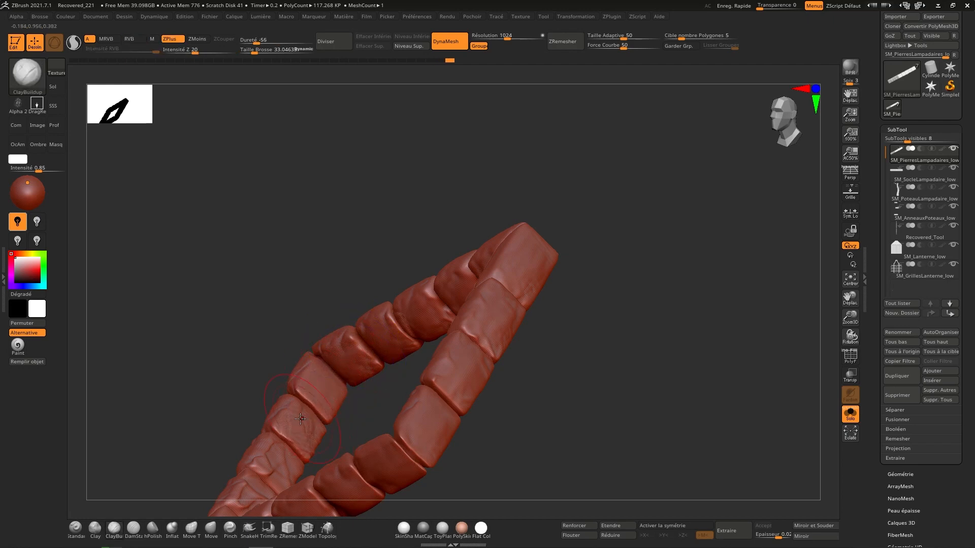
right_drag(270, 470, 273, 397)
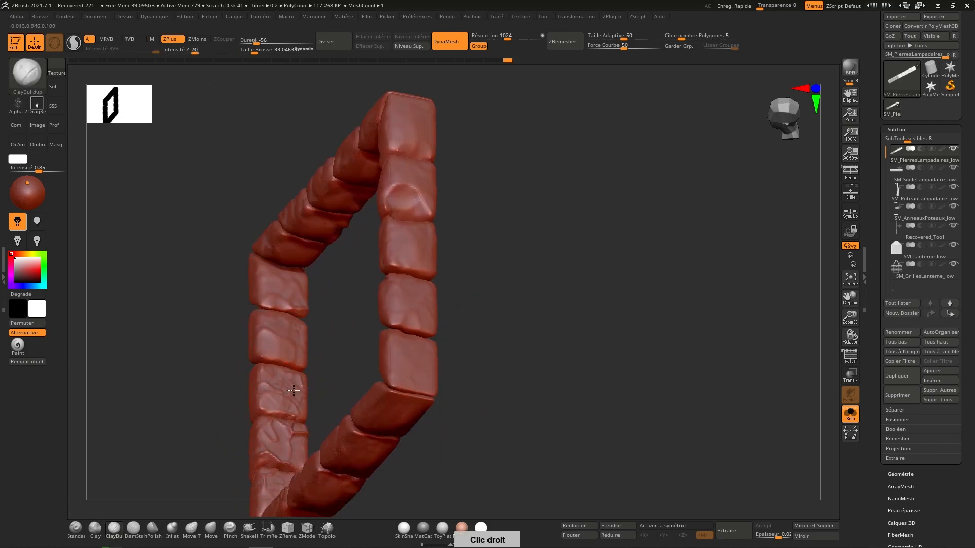
mouse_move(293, 391)
shift+mouse_down()
mouse_move(272, 399)
mouse_move(287, 463)
shift+mouse_up()
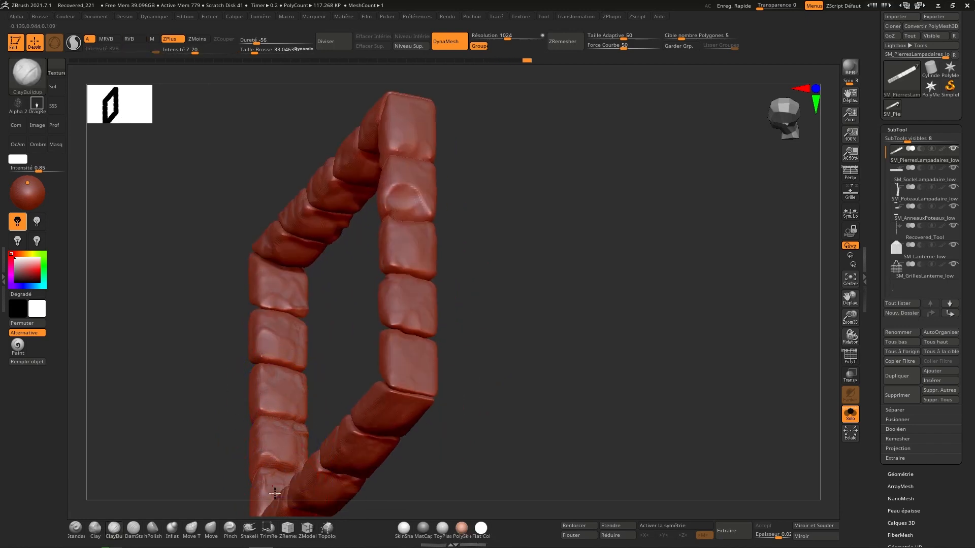
mouse_move(275, 494)
alt+right_down()
mouse_move(290, 417)
mouse_move(307, 410)
alt+right_up()
mouse_move(307, 410)
mouse_down()
mouse_move(315, 440)
mouse_move(321, 425)
mouse_up()
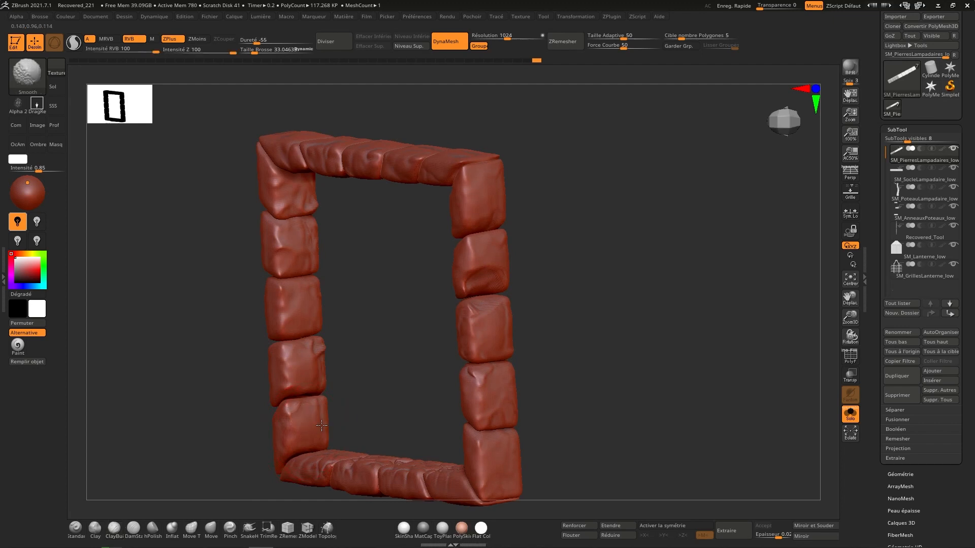
Step: Smooth the cracks off the inner faces of the last row of stones that is still cracked
right_drag(322, 425, 340, 474)
shift+drag(335, 451, 355, 466)
alt+right_drag(376, 473, 359, 416)
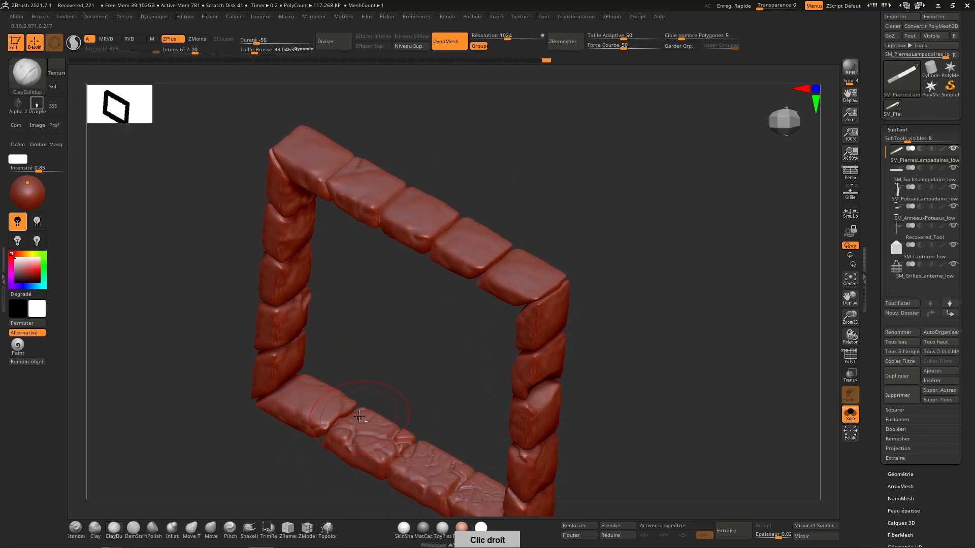
mouse_move(377, 440)
shift+mouse_down()
mouse_move(419, 470)
mouse_move(480, 477)
shift+mouse_up()
alt+right_drag(484, 452, 471, 395)
shift+drag(446, 423, 470, 437)
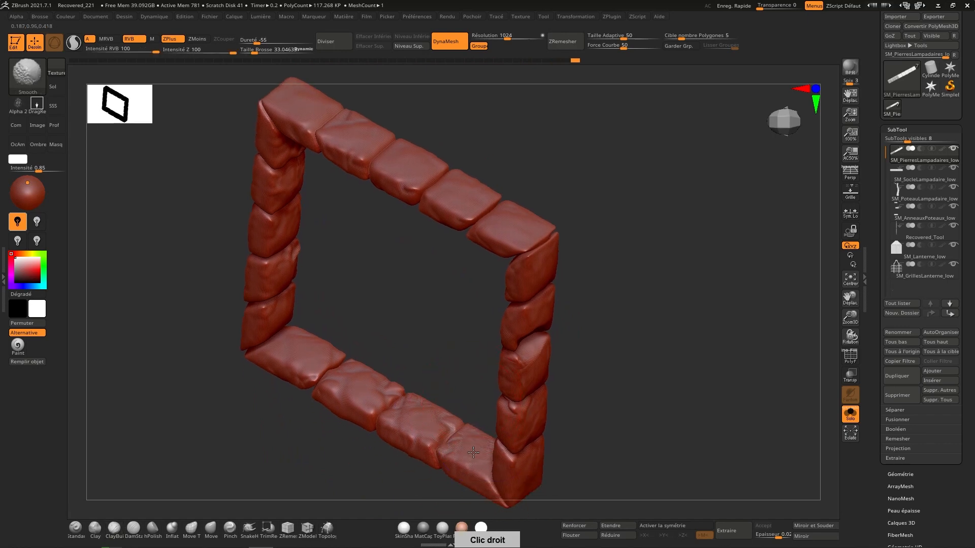
Step: Switch to the Standard brush and assign Alpha 21 to it
mouse_move(478, 436)
right_down()
mouse_move(507, 324)
mouse_move(188, 450)
right_up()
click(75, 529)
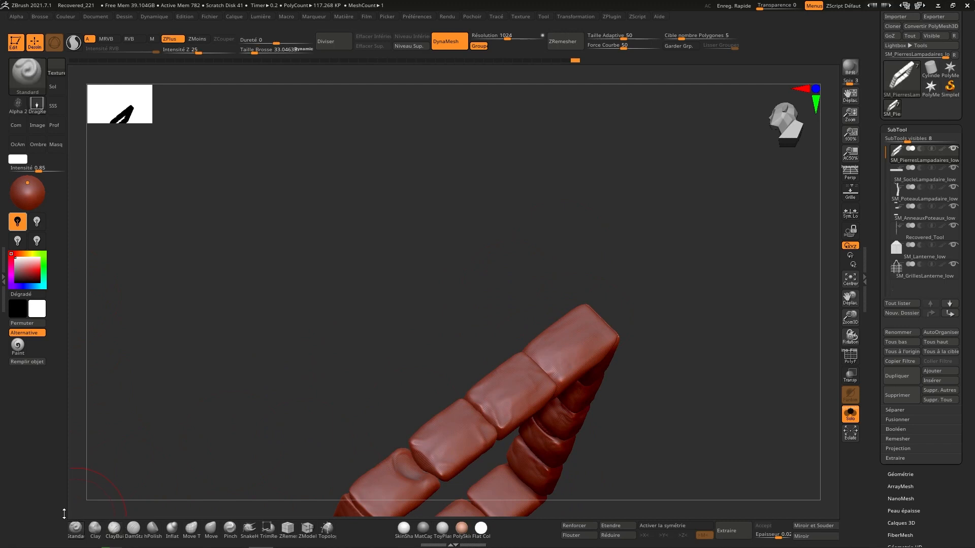
click(17, 104)
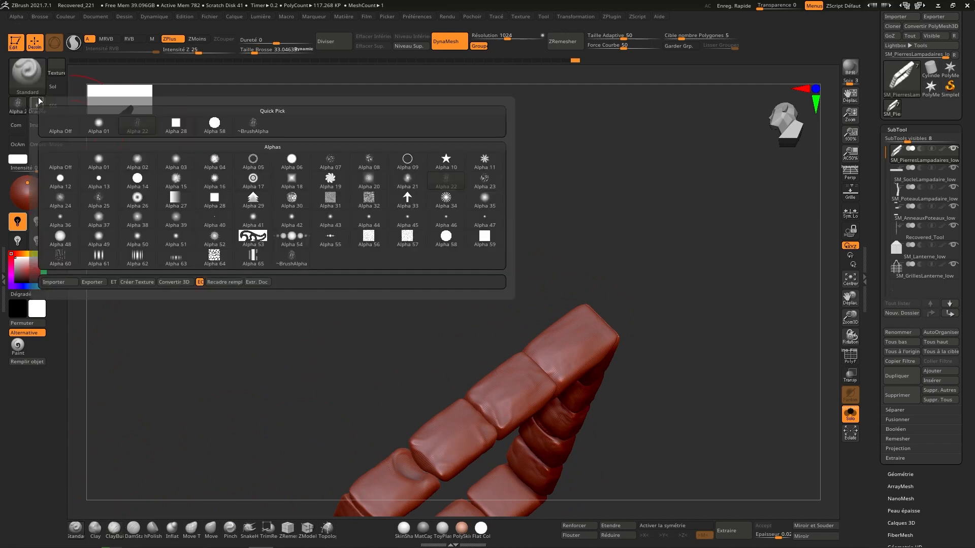
mouse_move(413, 177)
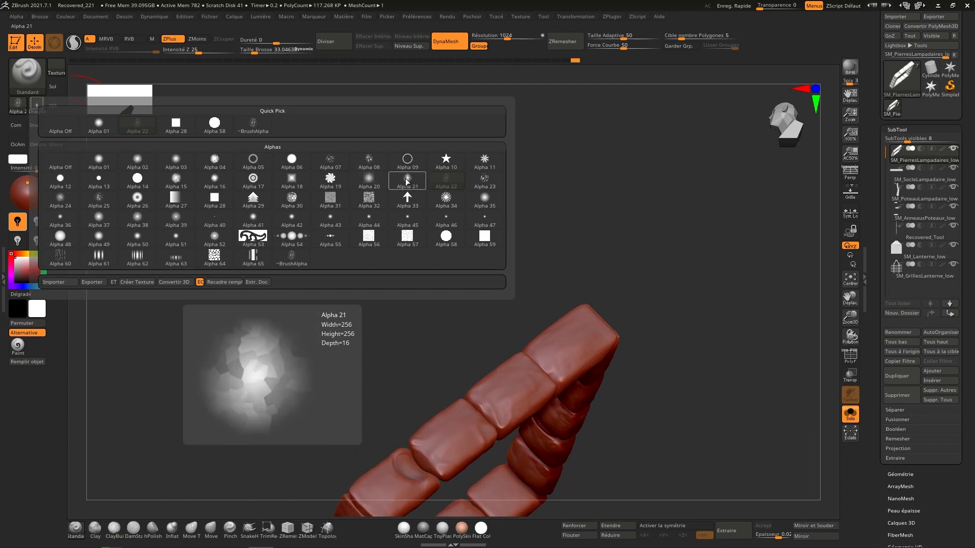
mouse_move(467, 159)
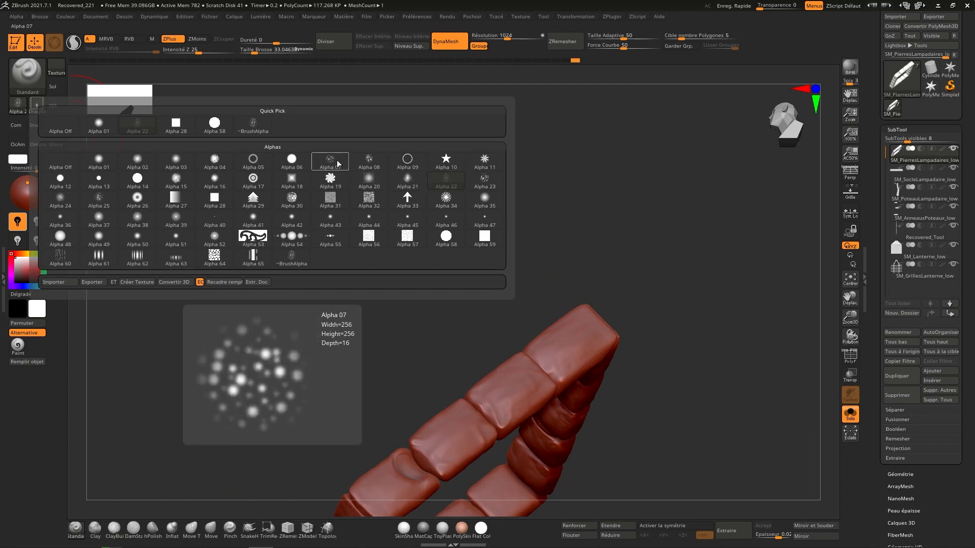
click(378, 184)
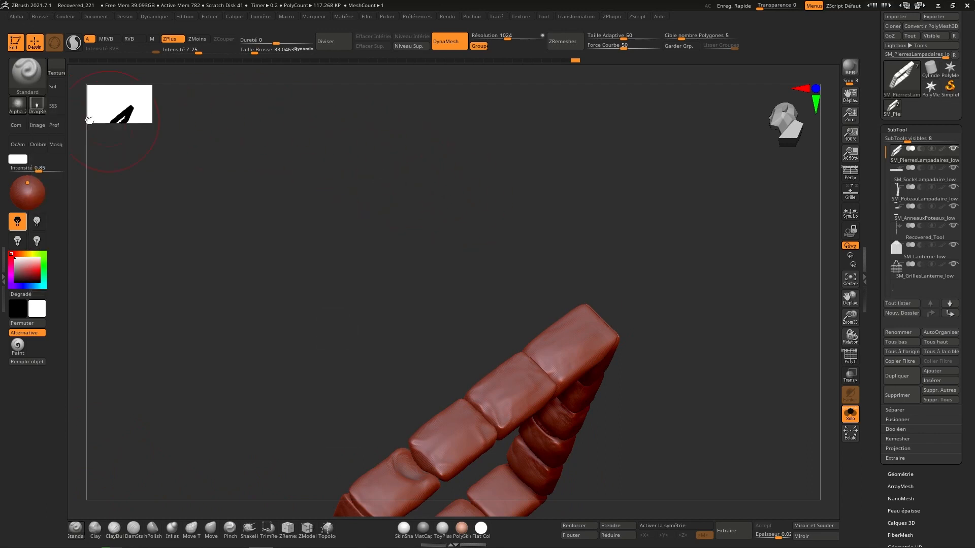
click(19, 106)
click(408, 177)
Step: Brush the Alpha 21 crack pattern onto one outer row of stones and along the top faces of all four sides
right_drag(513, 229, 575, 341)
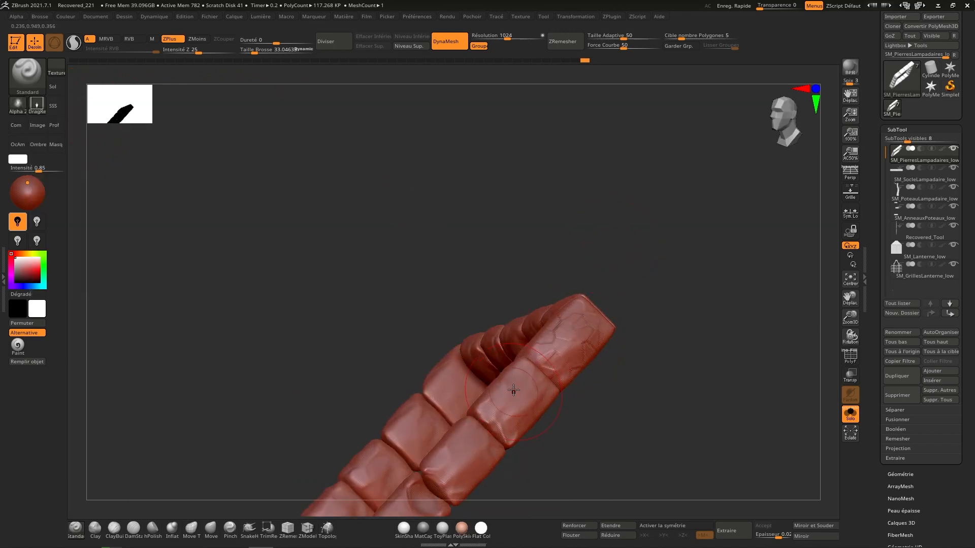
right_drag(514, 390, 601, 301)
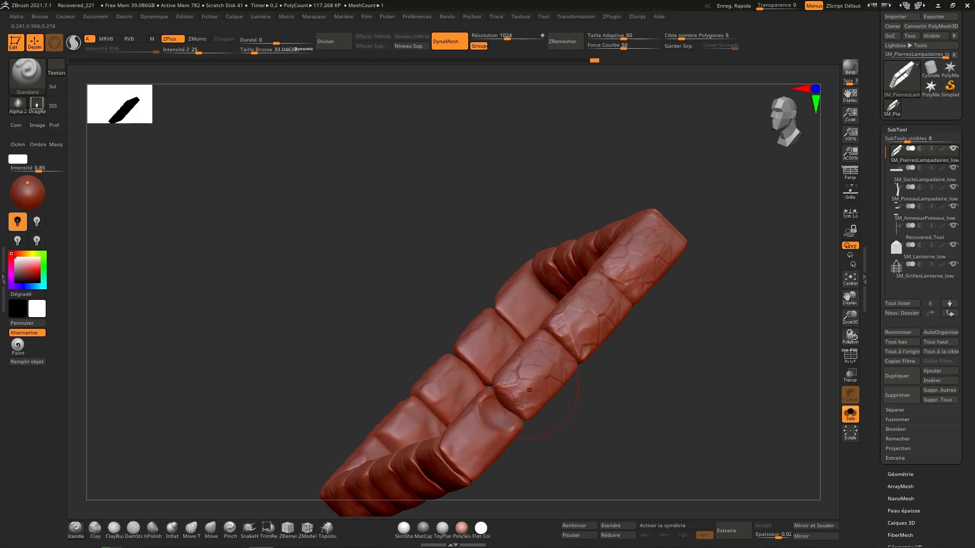
right_drag(540, 331, 582, 416)
mouse_move(512, 394)
mouse_down()
mouse_move(539, 295)
mouse_move(539, 252)
mouse_up()
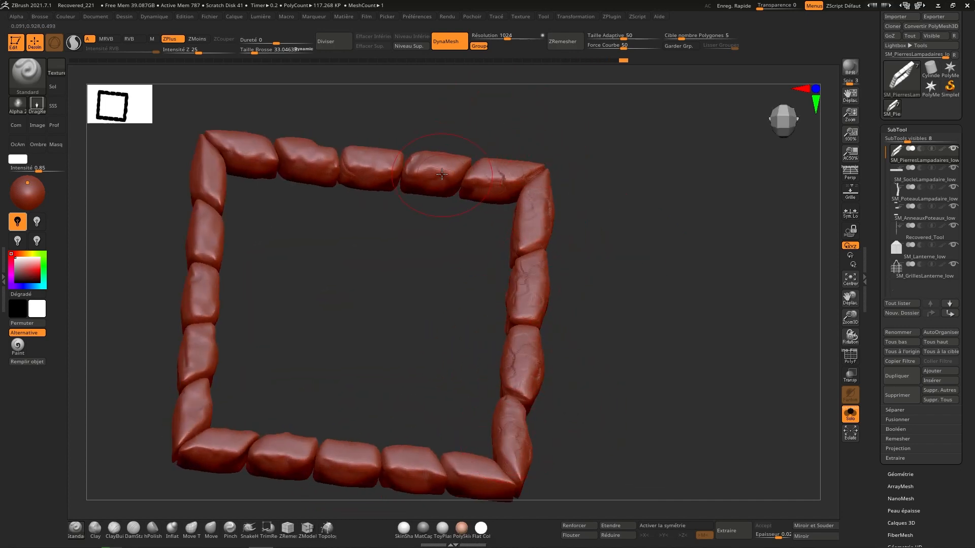
drag(442, 174, 424, 172)
drag(297, 161, 211, 159)
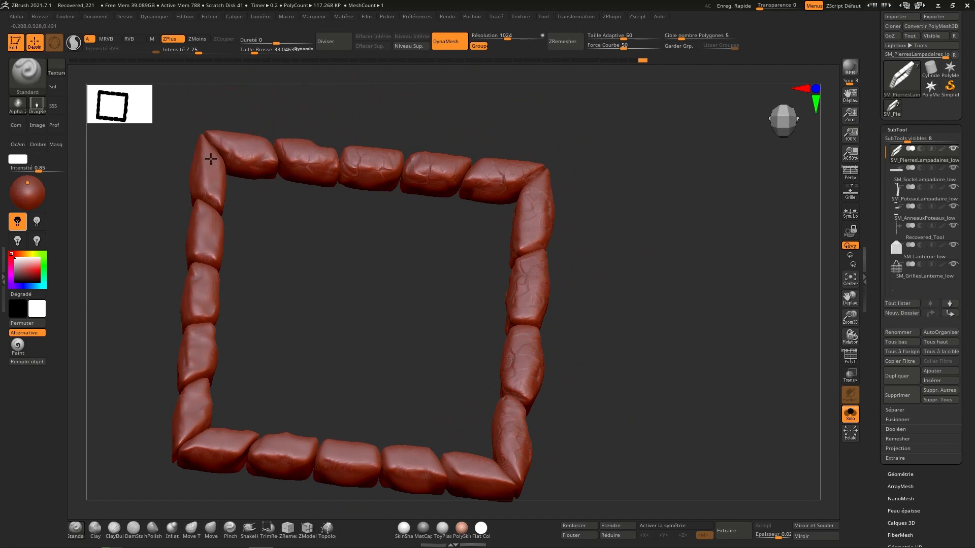
drag(201, 429, 195, 333)
drag(281, 451, 304, 421)
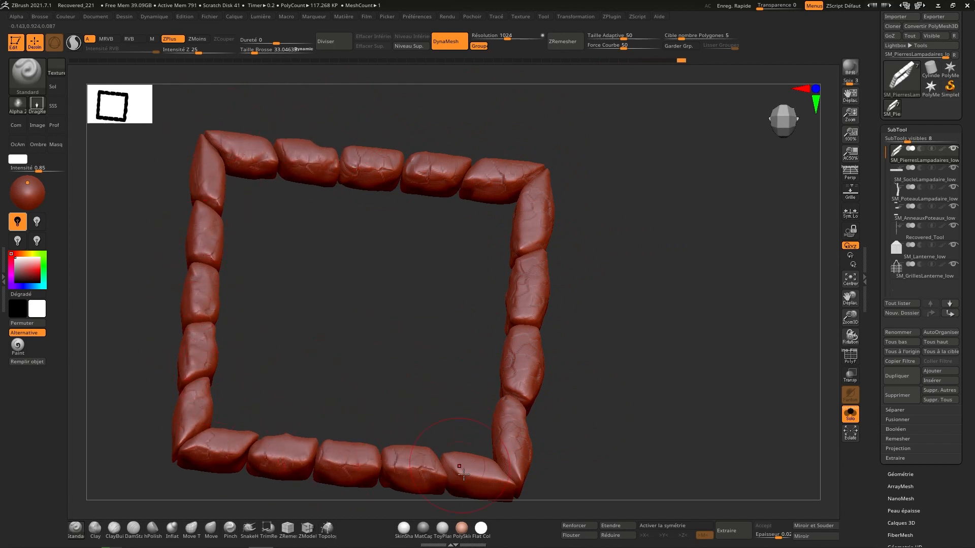
Step: Brush the Alpha 21 crack pattern onto the outer faces of the stones in the next side row
right_drag(524, 457, 601, 391)
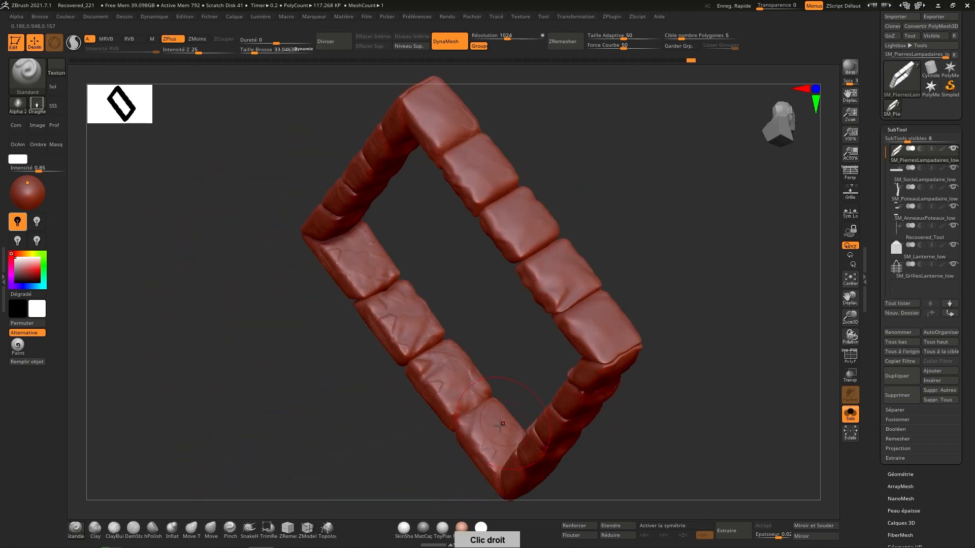
drag(500, 425, 456, 381)
right_drag(351, 218, 367, 239)
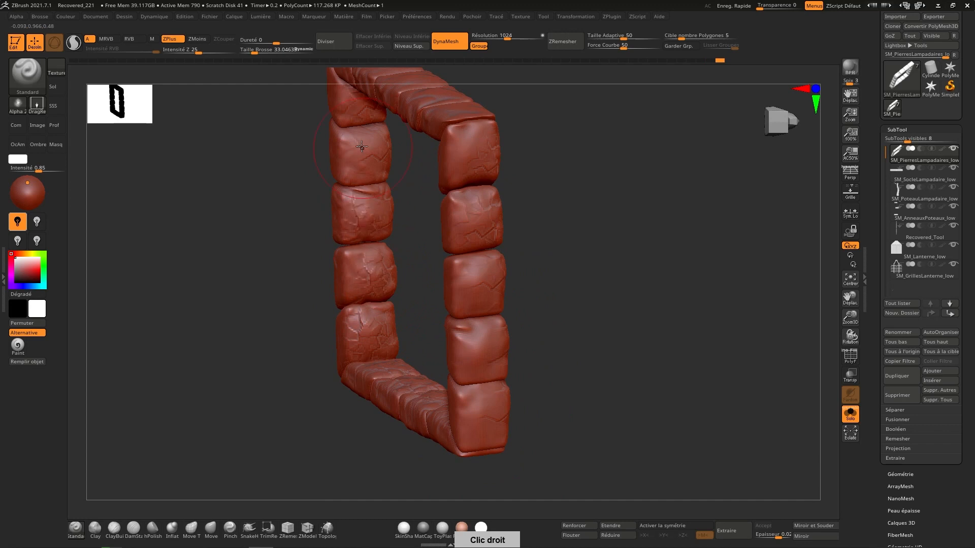
right_drag(362, 147, 378, 203)
right_drag(401, 268, 447, 189)
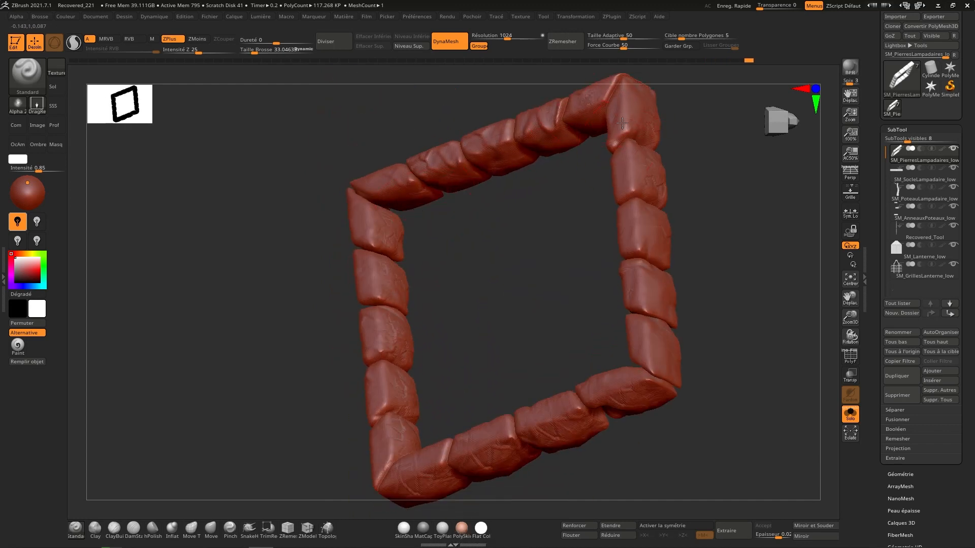
Step: Fill in the uncracked middle stone of that outer row with the Alpha 21 crack pattern
right_drag(630, 245, 782, 125)
click(782, 125)
key(f)
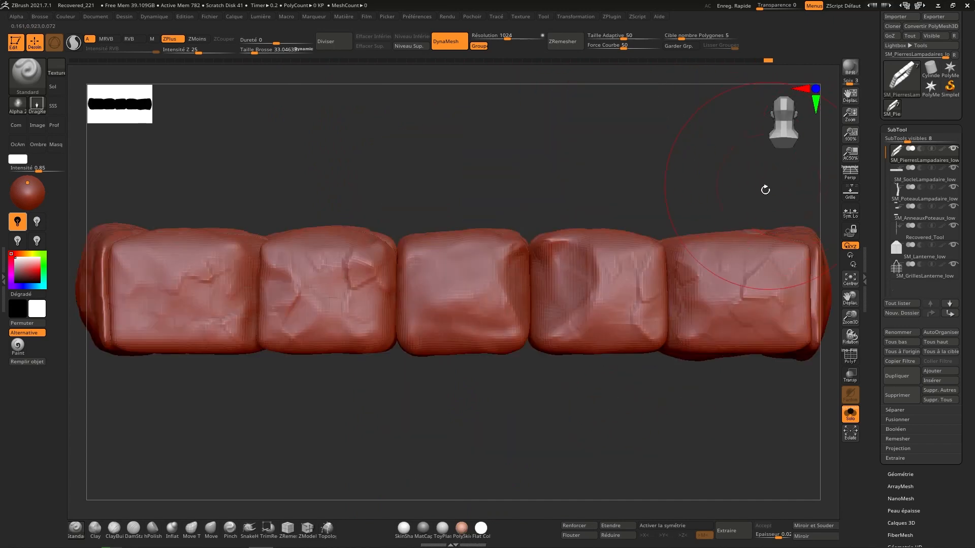
drag(460, 305, 496, 218)
ctrl+right_drag(574, 300, 601, 243)
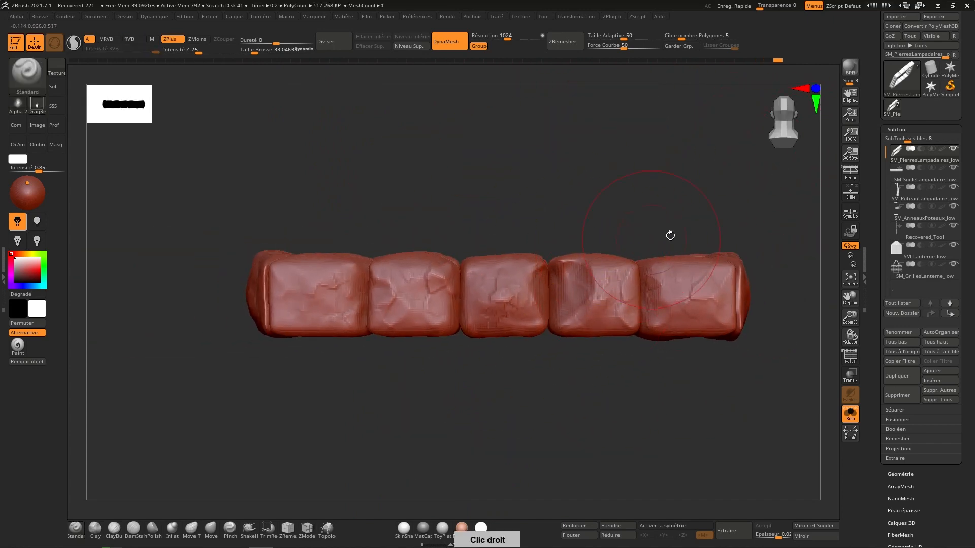
Step: Brush the Alpha 21 crack pattern onto the outer faces of the remaining uncracked stone rows
alt+right_drag(670, 235, 591, 318)
right_drag(666, 310, 635, 339)
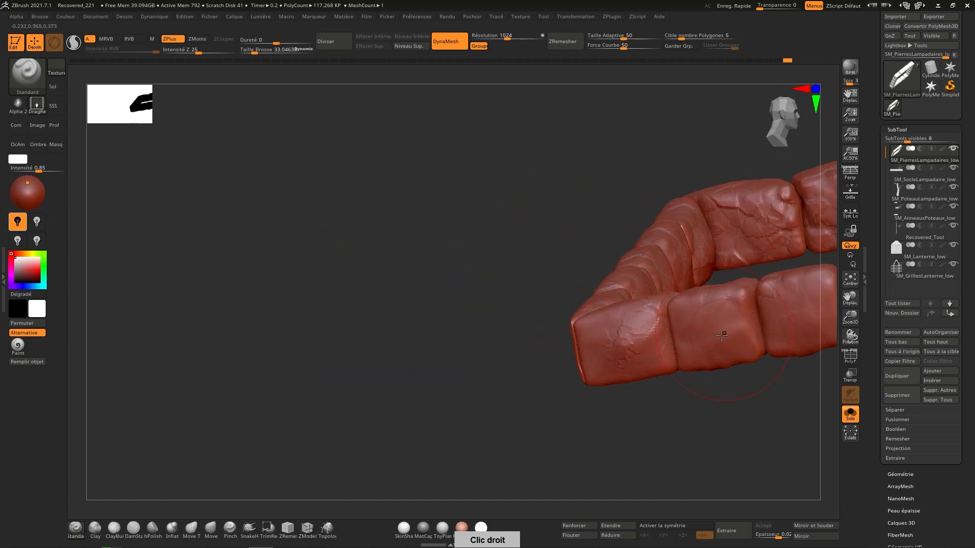
right_drag(721, 334, 566, 369)
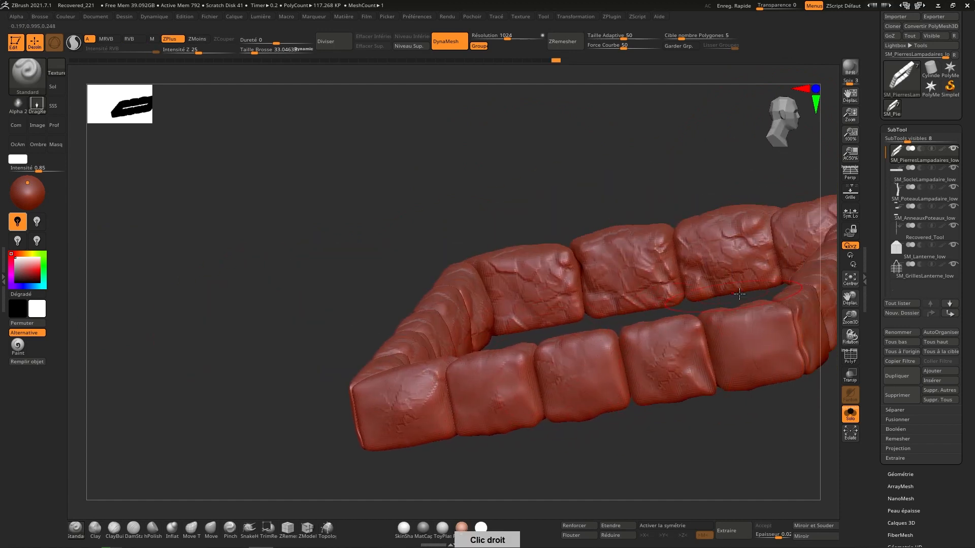
alt+right_drag(777, 327, 688, 364)
right_drag(731, 318, 653, 404)
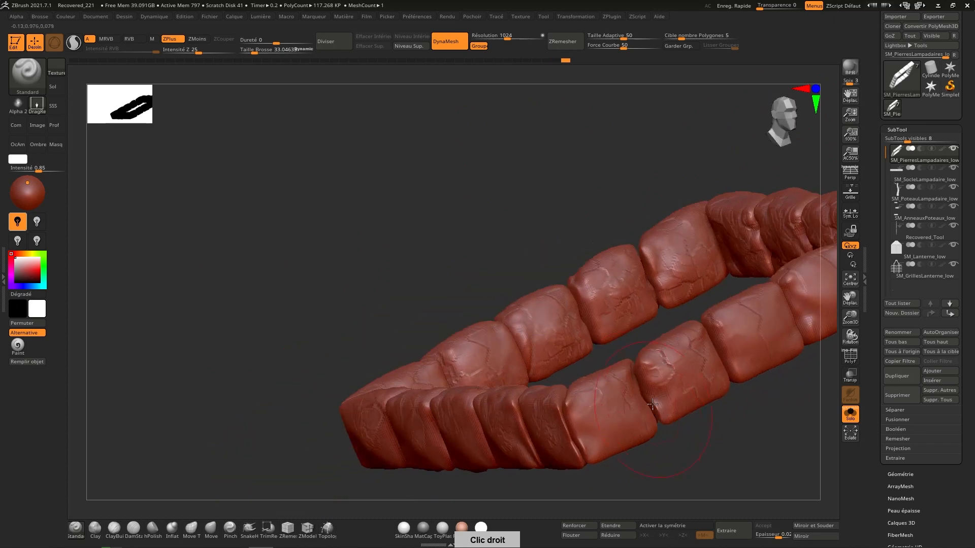
right_drag(803, 332, 730, 352)
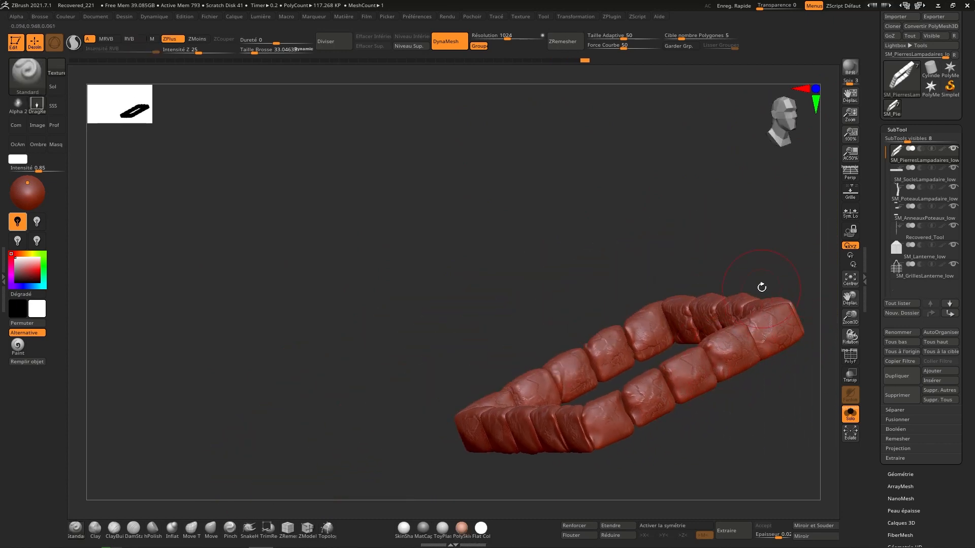
right_drag(762, 287, 796, 158)
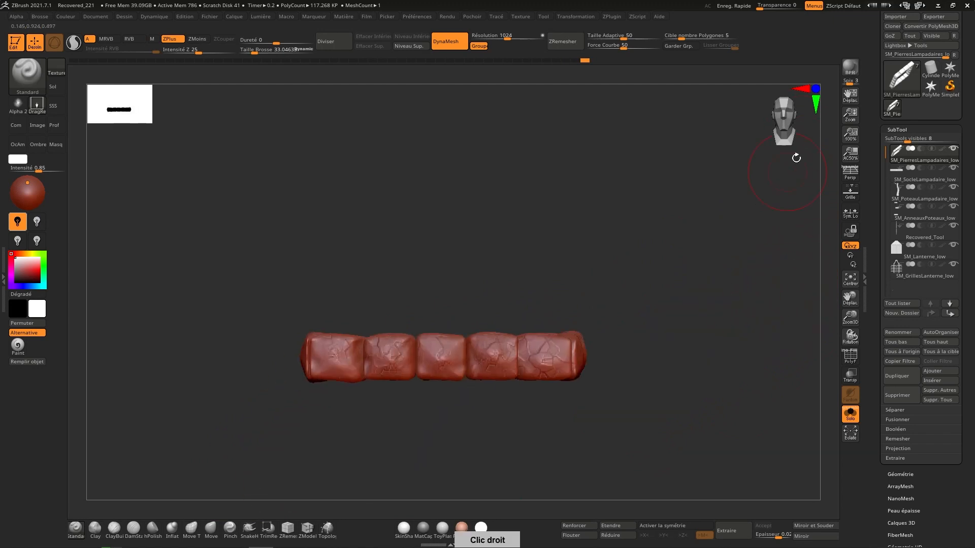
Step: Set the DynaMesh resolution to 2048 and remesh the stones
right_drag(684, 289, 679, 339)
click(507, 35)
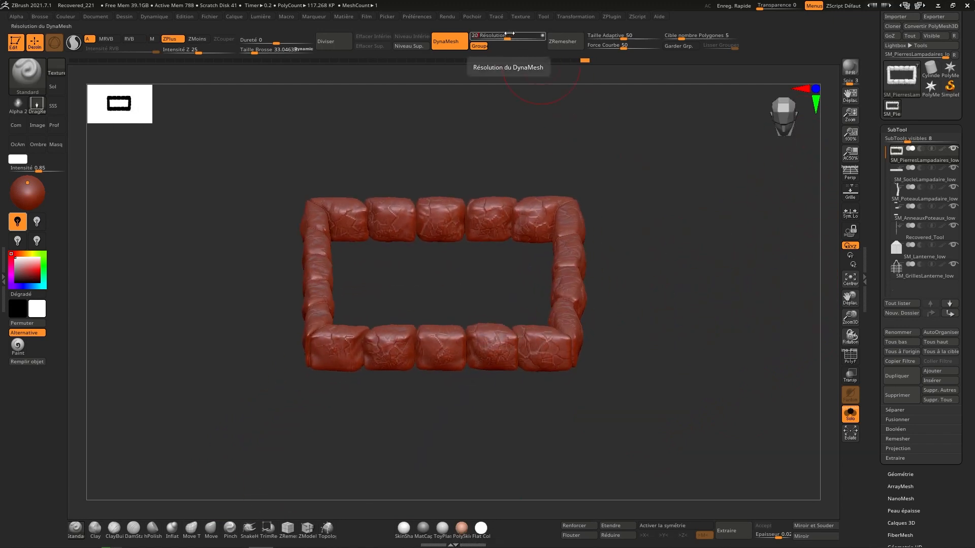
ctrl+drag(711, 214, 671, 277)
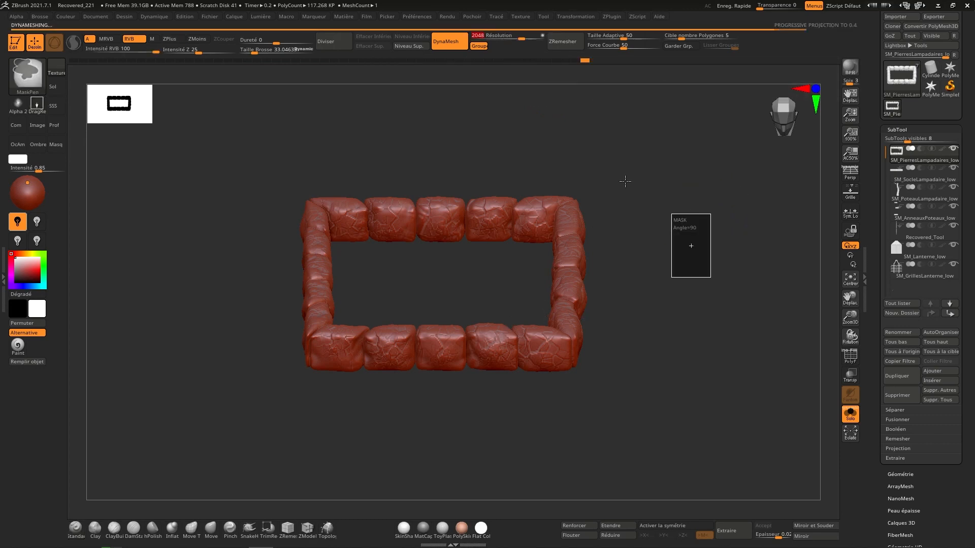
Step: Smooth down the crack pattern on the front outer faces of the near stone row, from the inner stones to the corner
ctrl+right_drag(534, 304, 545, 422)
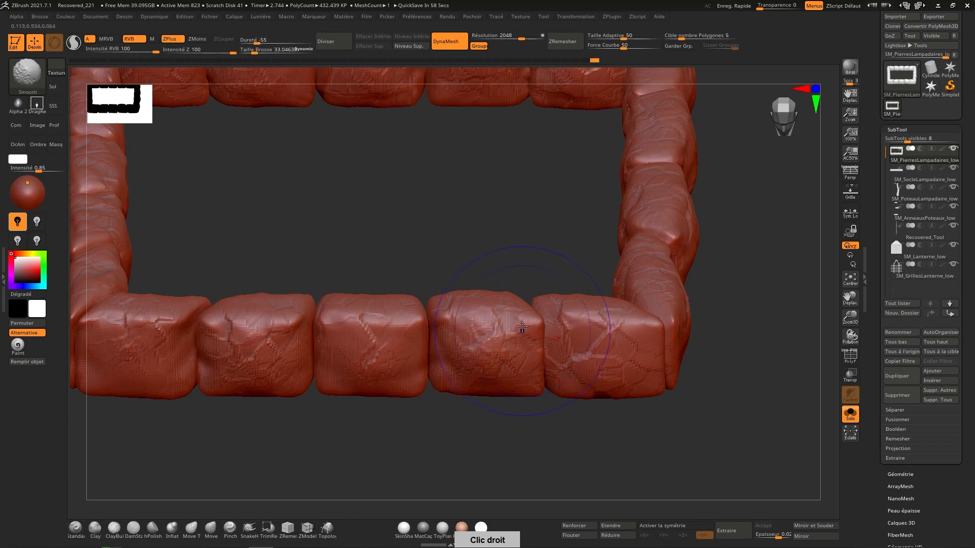
shift+drag(492, 332, 519, 332)
mouse_move(455, 325)
shift+mouse_down()
mouse_move(464, 355)
mouse_move(505, 350)
shift+mouse_up()
shift+drag(395, 330, 373, 327)
shift+drag(311, 308, 244, 369)
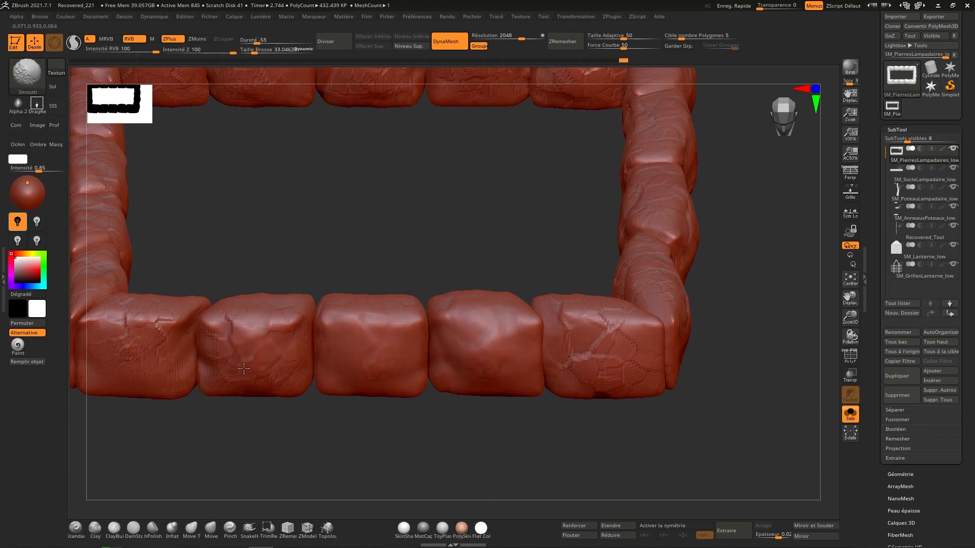
right_drag(218, 374, 366, 354)
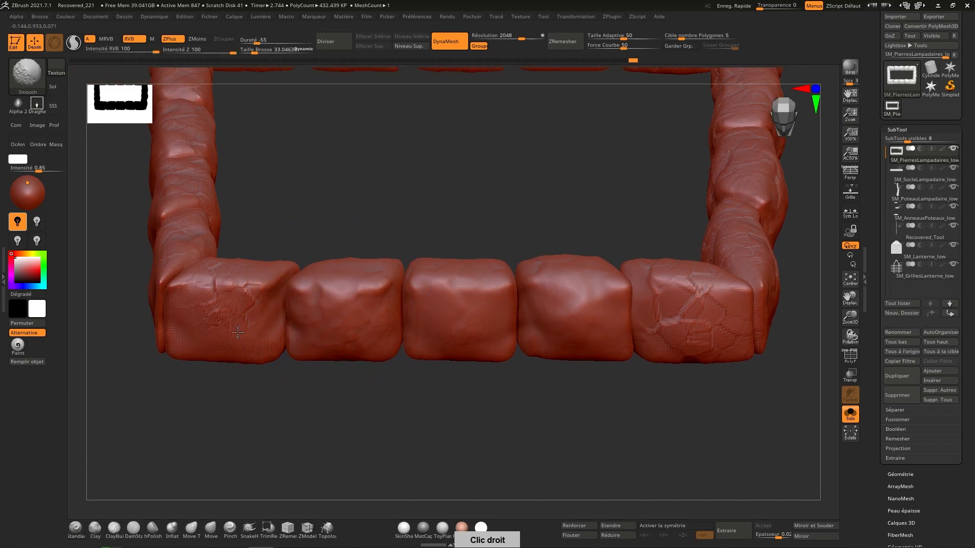
mouse_move(238, 331)
shift+mouse_down()
mouse_move(187, 340)
mouse_move(191, 285)
shift+mouse_up()
Step: Soften the cracks on the outer and inner side faces of the adjoining stone rows with the Smooth brush
mouse_move(179, 250)
alt+right_down()
mouse_move(296, 390)
mouse_move(363, 432)
alt+right_up()
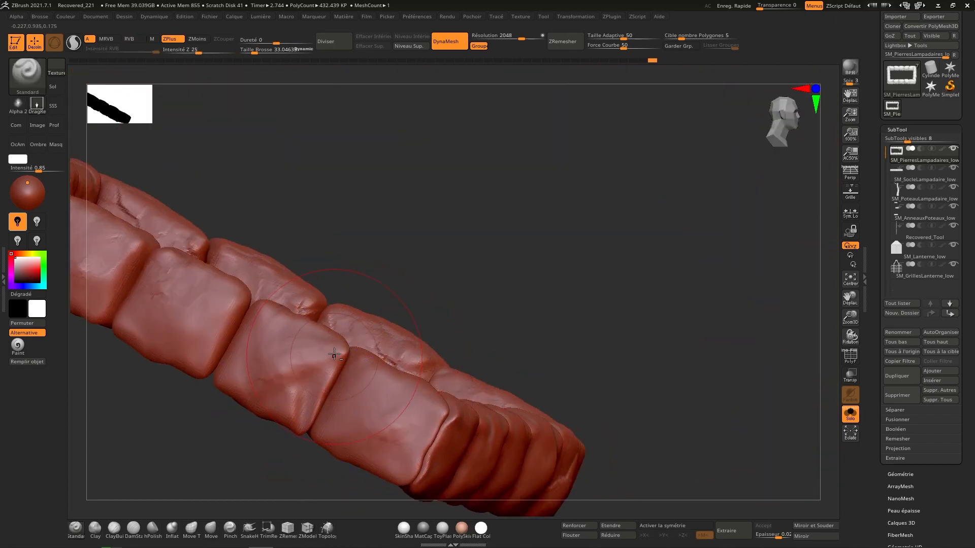
mouse_move(334, 354)
right_down()
mouse_move(333, 294)
mouse_move(342, 321)
mouse_move(322, 354)
right_up()
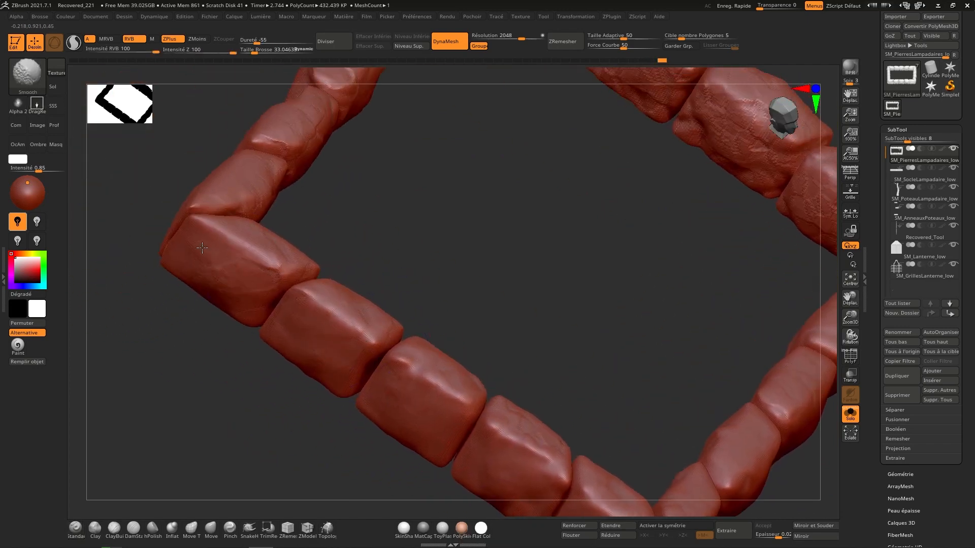
right_drag(203, 248, 373, 320)
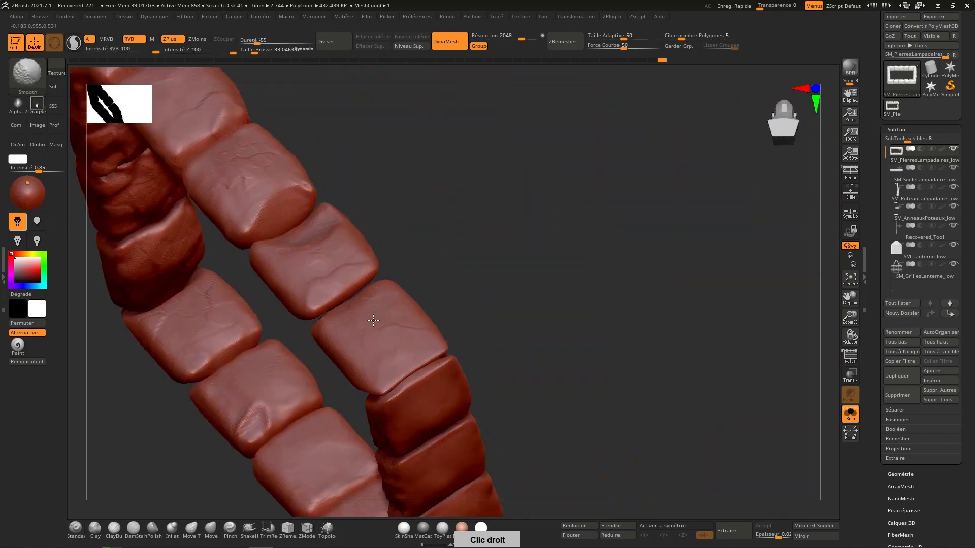
shift+drag(373, 321, 336, 267)
mouse_move(299, 214)
shift+mouse_down()
mouse_move(253, 188)
mouse_move(274, 219)
shift+mouse_up()
mouse_move(274, 226)
right_down()
mouse_move(286, 252)
mouse_move(437, 401)
right_up()
shift+drag(396, 284, 285, 186)
right_drag(289, 177, 414, 217)
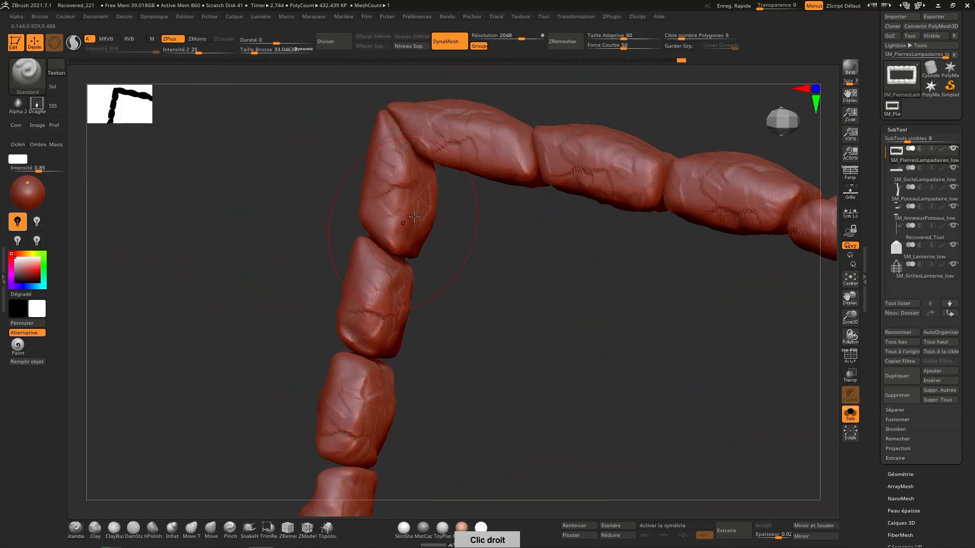
Step: Smooth the cracks on the top faces of one side row and the adjoining front row
shift+drag(415, 217, 392, 282)
right_drag(379, 375, 402, 313)
right_drag(391, 391, 431, 341)
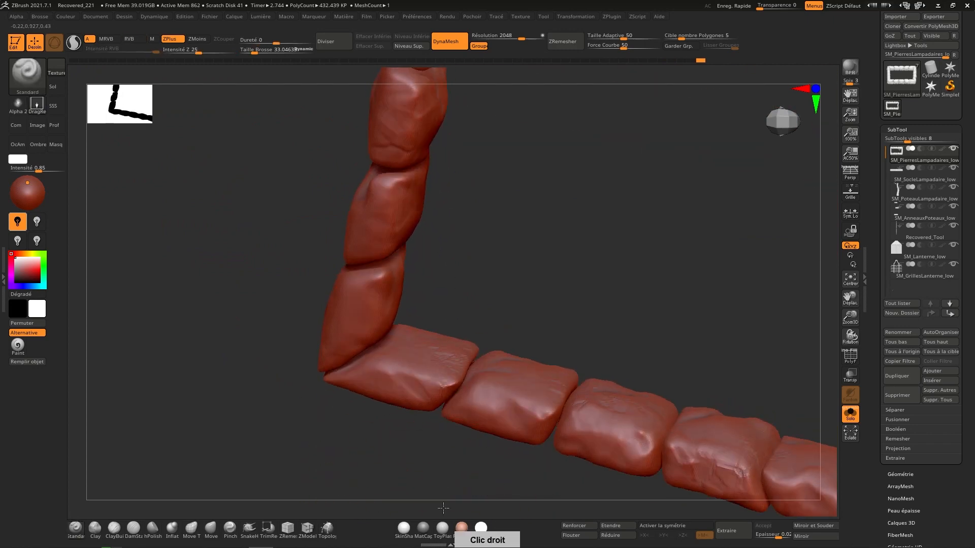
right_drag(685, 439, 433, 343)
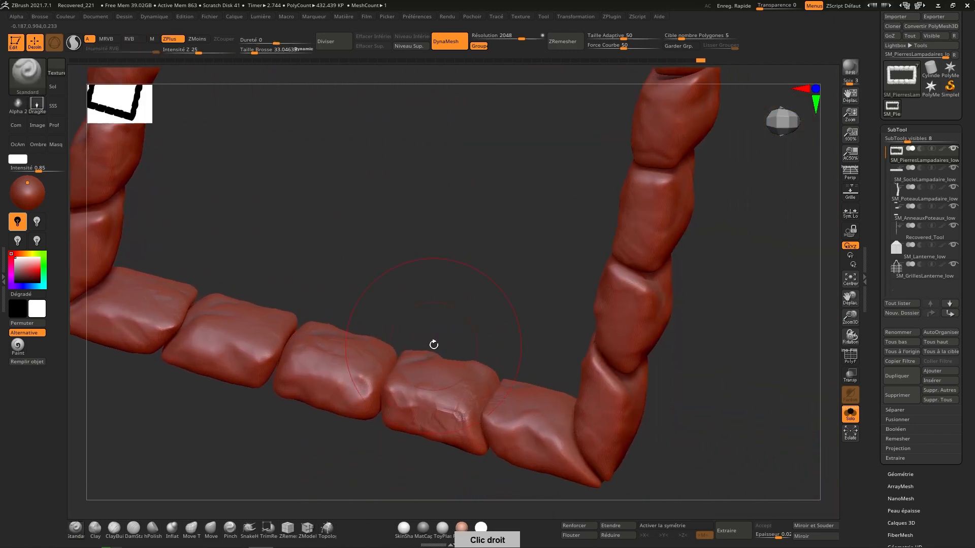
right_drag(500, 440, 635, 477)
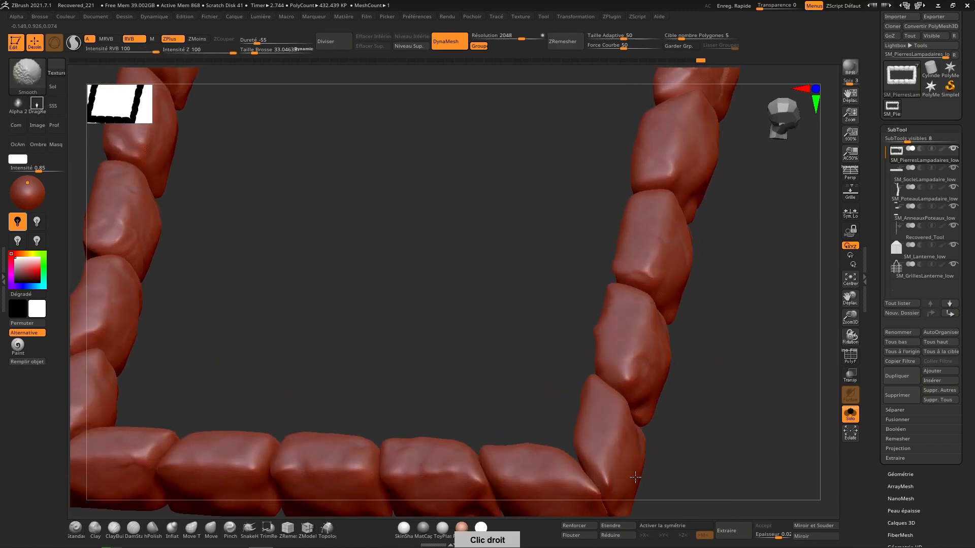
Step: Smooth the cracks on the remaining side and back stones, covering their top, inner and outer faces
right_drag(686, 320, 536, 240)
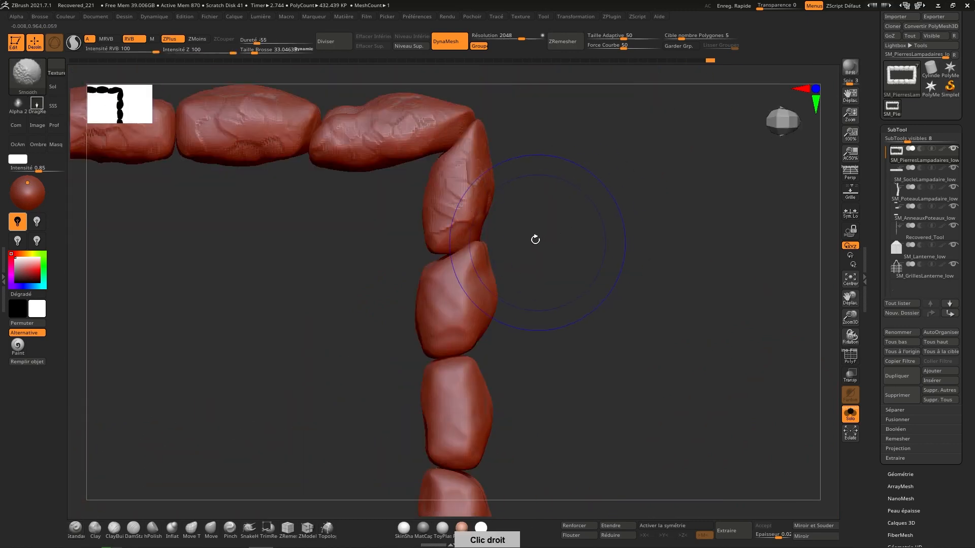
right_drag(319, 134, 560, 260)
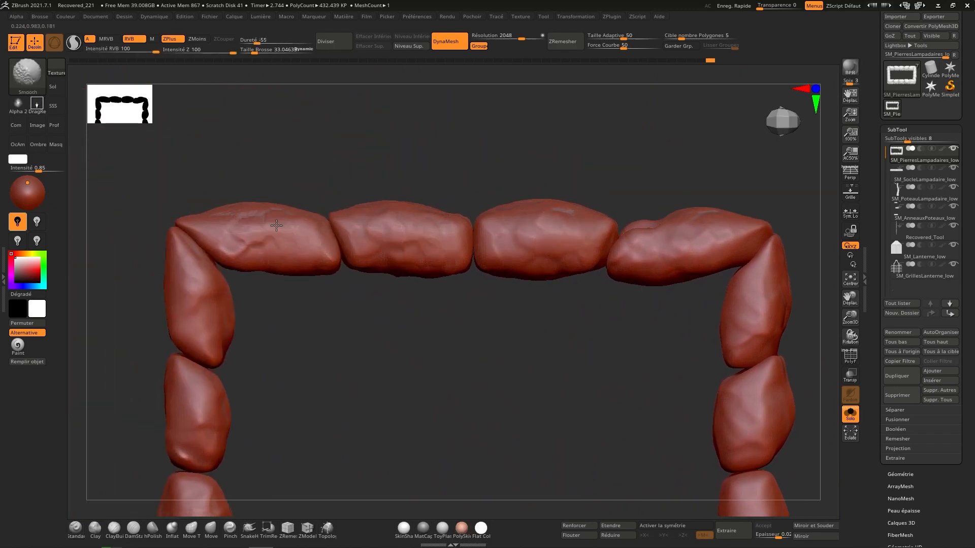
mouse_move(277, 226)
right_down()
mouse_move(383, 168)
mouse_move(457, 270)
mouse_move(425, 279)
mouse_move(296, 179)
right_up()
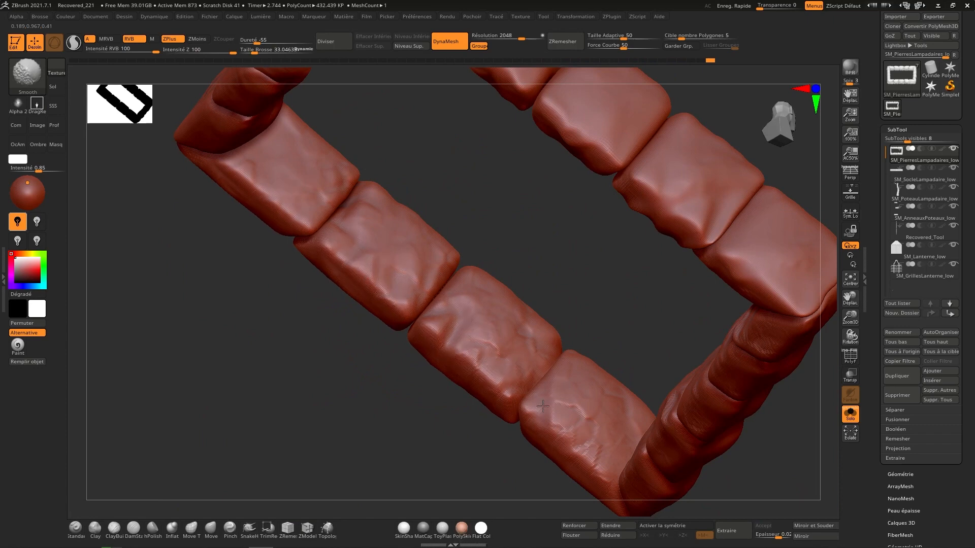
right_drag(621, 471, 697, 412)
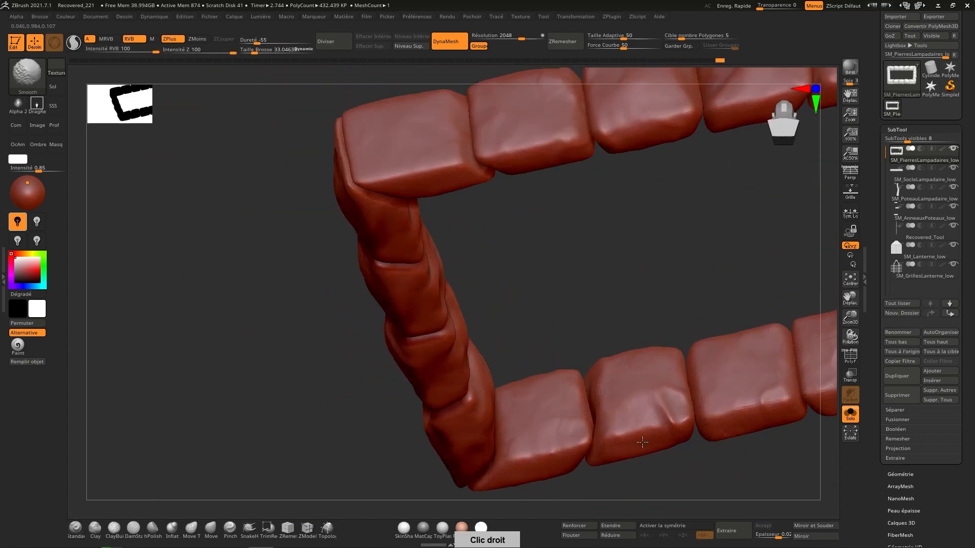
right_drag(777, 377, 677, 346)
Step: Make the plinth subtool SM_SocleLampadaire_low active and frame it in the view
click(783, 140)
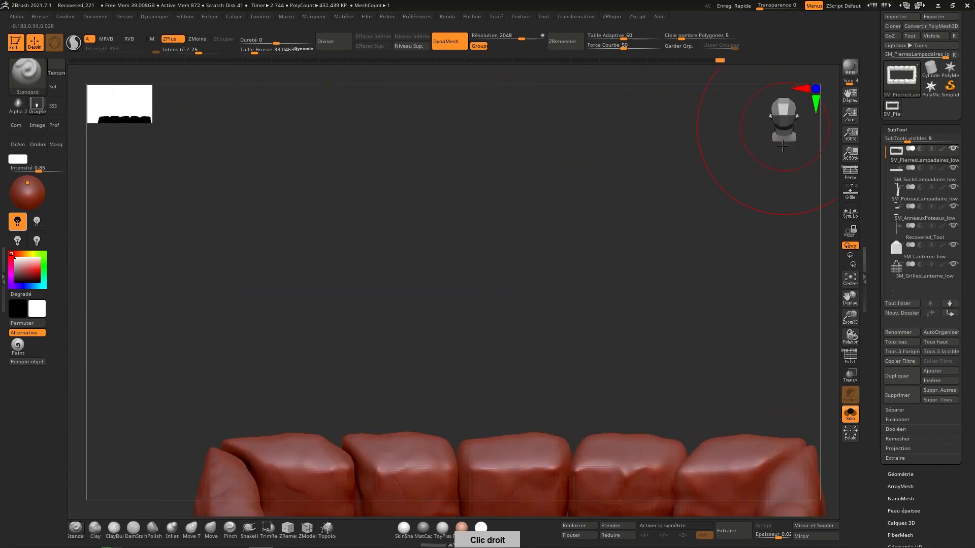
click(782, 137)
click(783, 136)
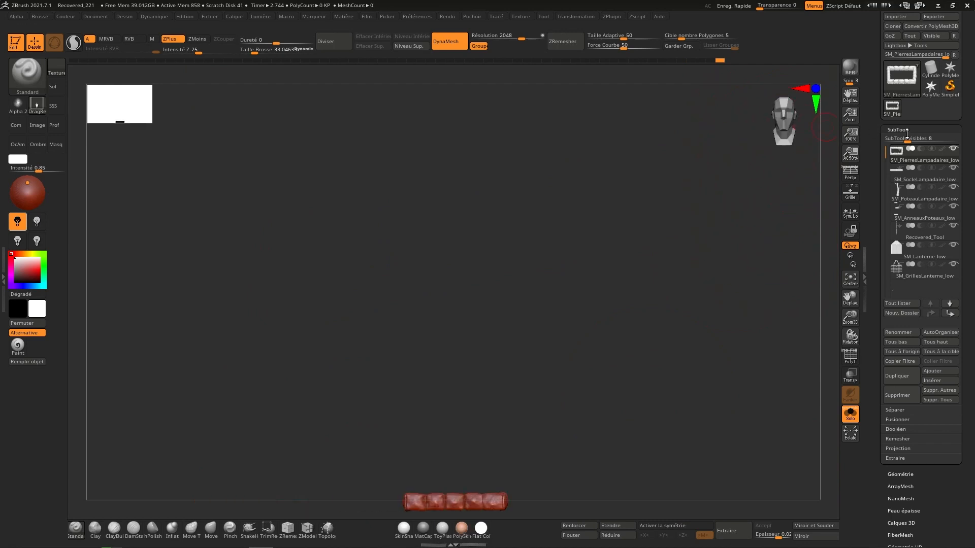
click(938, 183)
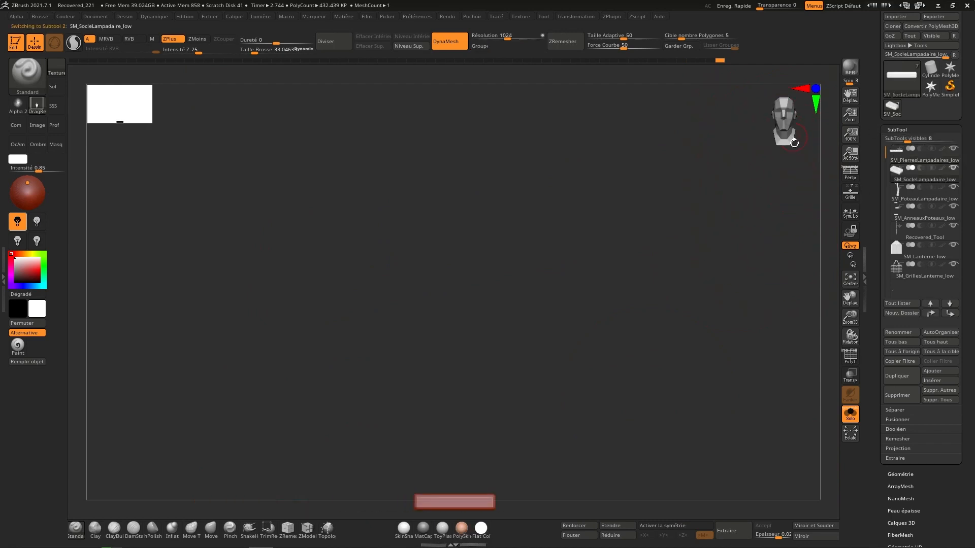
key(f)
mouse_move(683, 289)
right_down()
mouse_move(659, 344)
mouse_move(685, 287)
right_up()
click(792, 122)
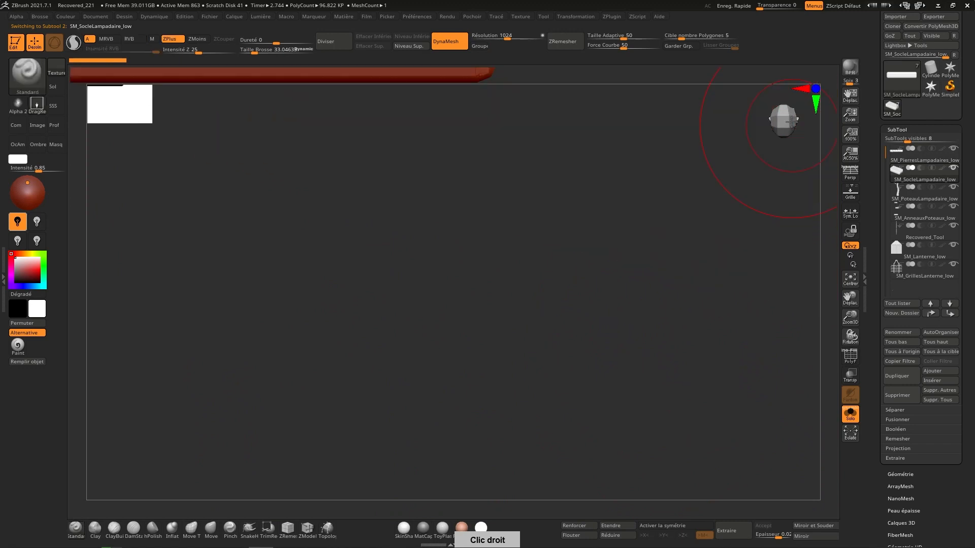
Step: Enlarge the brush to about 73 and smooth the edges all around the plinth slab
ctrl+right_drag(745, 209, 703, 206)
alt+right_drag(510, 255, 659, 508)
mouse_move(478, 328)
ctrl+right_down()
mouse_move(461, 280)
mouse_move(480, 377)
ctrl+right_up()
mouse_move(361, 264)
shift+mouse_down()
mouse_move(350, 245)
mouse_move(383, 229)
mouse_move(355, 306)
shift+mouse_up()
key(])
key(])
key(])
key(])
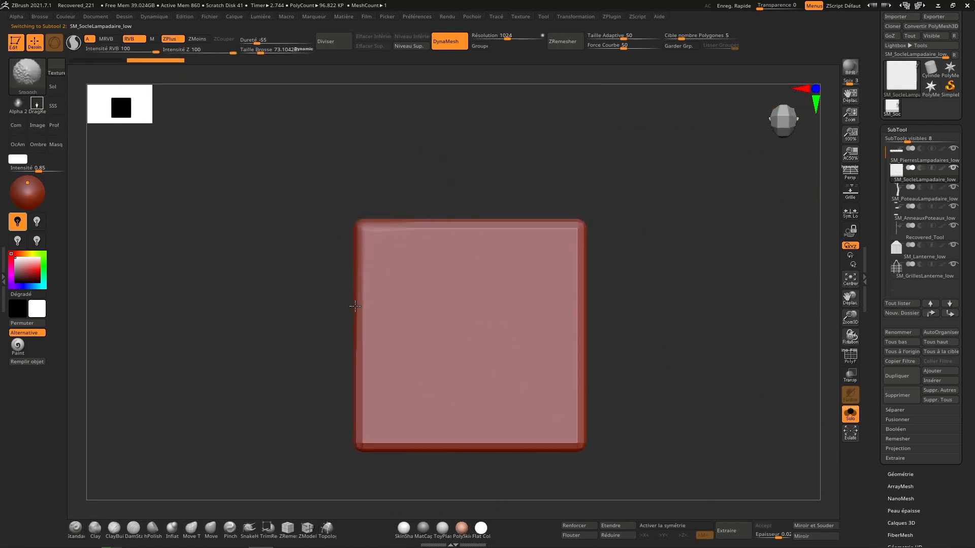
mouse_move(356, 429)
shift+mouse_down()
mouse_move(487, 451)
mouse_move(587, 420)
mouse_move(564, 209)
shift+mouse_up()
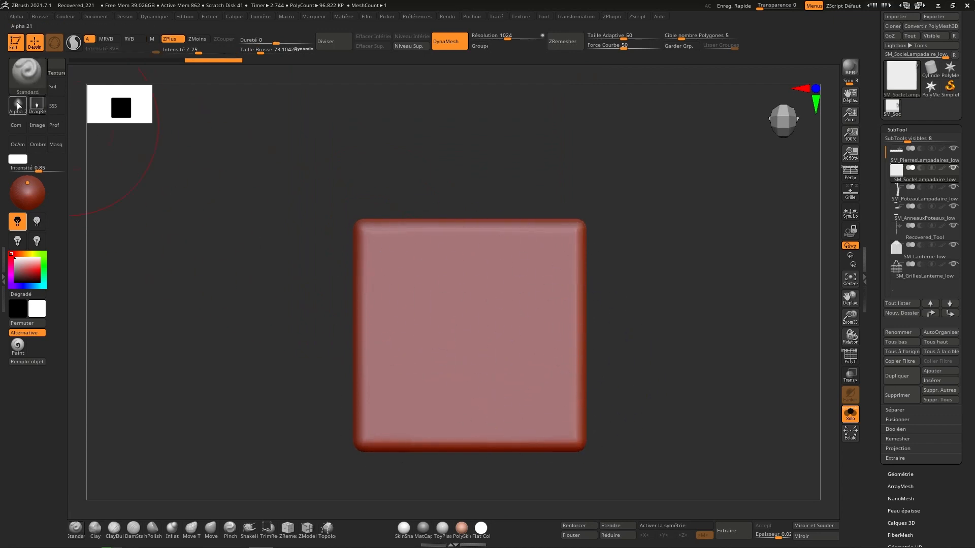
Step: Stamp the Alpha 21 crack pattern across the top face of the plinth slab with the Standard brush
mouse_move(478, 361)
mouse_down()
mouse_move(609, 128)
mouse_move(630, 56)
mouse_move(627, 66)
mouse_up()
drag(618, 298, 618, 173)
right_drag(618, 173, 787, 124)
Step: Carve a first crack into the side of the plinth slab with the DamStandard brush at a size of about 39
click(133, 529)
right_drag(463, 337, 459, 338)
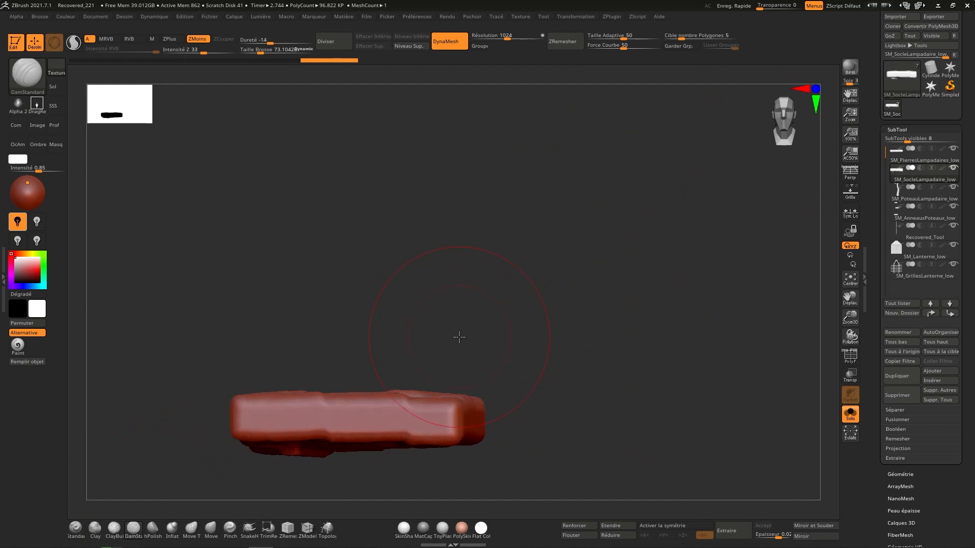
key(s)
mouse_move(459, 338)
mouse_down()
mouse_move(450, 340)
mouse_move(458, 369)
mouse_up()
key(s)
right_drag(460, 368, 466, 429)
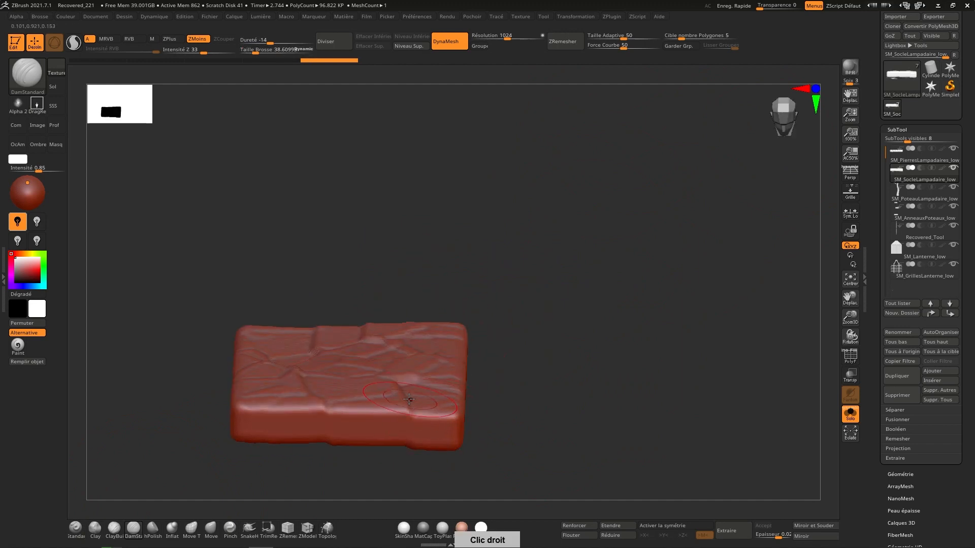
right_drag(411, 459, 394, 388)
right_drag(349, 416, 413, 372)
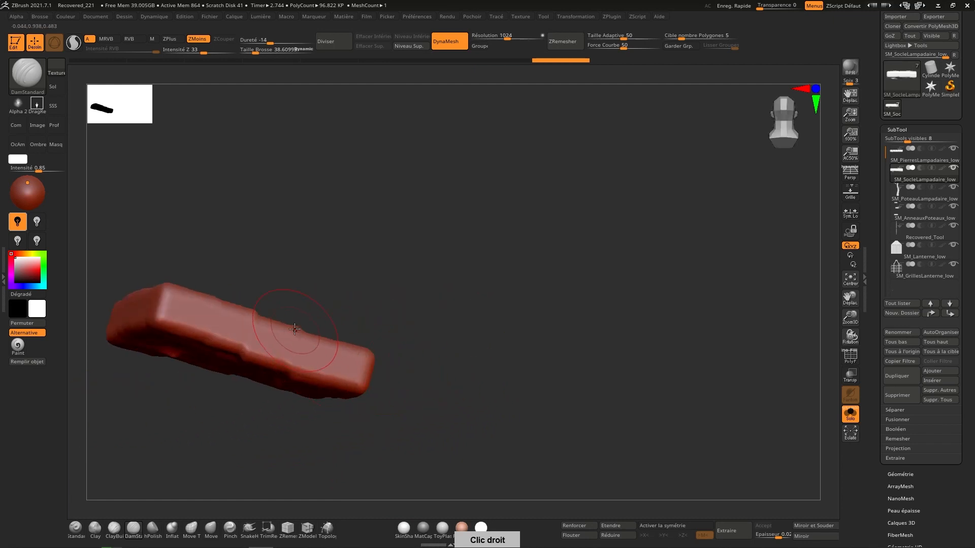
right_drag(242, 354, 322, 383)
mouse_move(296, 326)
mouse_down()
mouse_move(299, 354)
mouse_move(263, 335)
mouse_move(246, 360)
mouse_up()
Step: Reduce the brush size to about 23 and deepen the cracks across the plinth slab's top face, adding a few new ones
key(s)
drag(337, 302, 334, 302)
drag(331, 298, 296, 325)
mouse_move(339, 292)
mouse_down()
mouse_move(376, 242)
mouse_move(350, 304)
mouse_up()
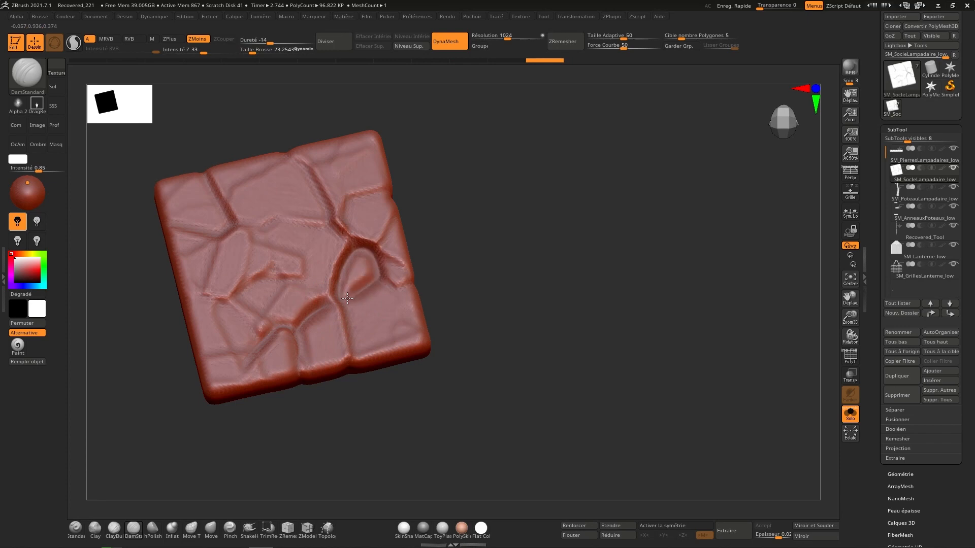
right_drag(422, 245, 411, 269)
drag(402, 289, 413, 282)
mouse_move(373, 246)
mouse_down()
mouse_move(399, 206)
mouse_move(339, 199)
mouse_move(344, 236)
mouse_up()
drag(296, 154, 333, 231)
mouse_move(330, 225)
mouse_down()
mouse_move(245, 224)
mouse_move(212, 167)
mouse_up()
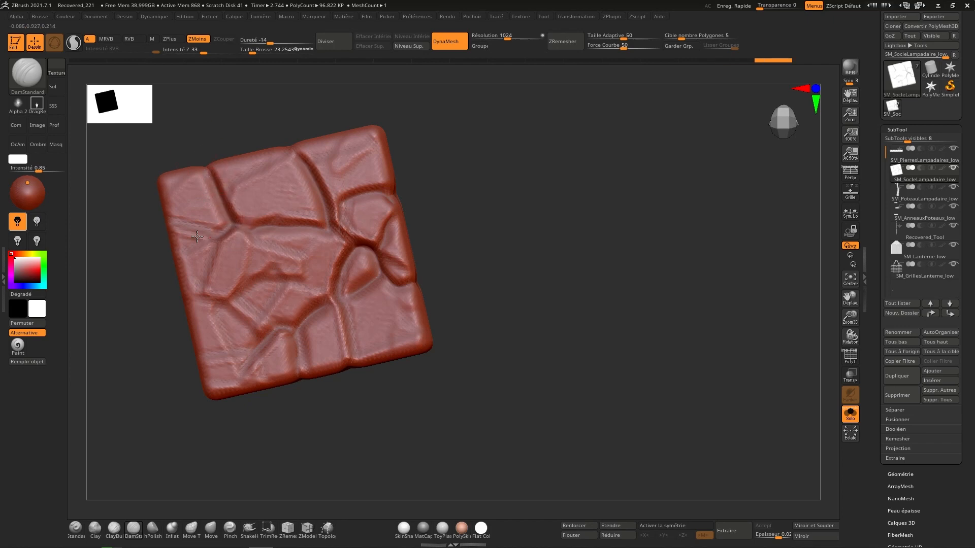
mouse_move(197, 236)
mouse_down()
mouse_move(157, 208)
mouse_move(200, 291)
mouse_move(188, 301)
mouse_up()
mouse_move(249, 236)
mouse_down()
mouse_move(249, 258)
mouse_move(209, 309)
mouse_move(183, 298)
mouse_up()
mouse_move(256, 238)
mouse_down()
mouse_move(251, 275)
mouse_move(321, 285)
mouse_move(330, 296)
mouse_move(194, 354)
mouse_move(262, 348)
mouse_up()
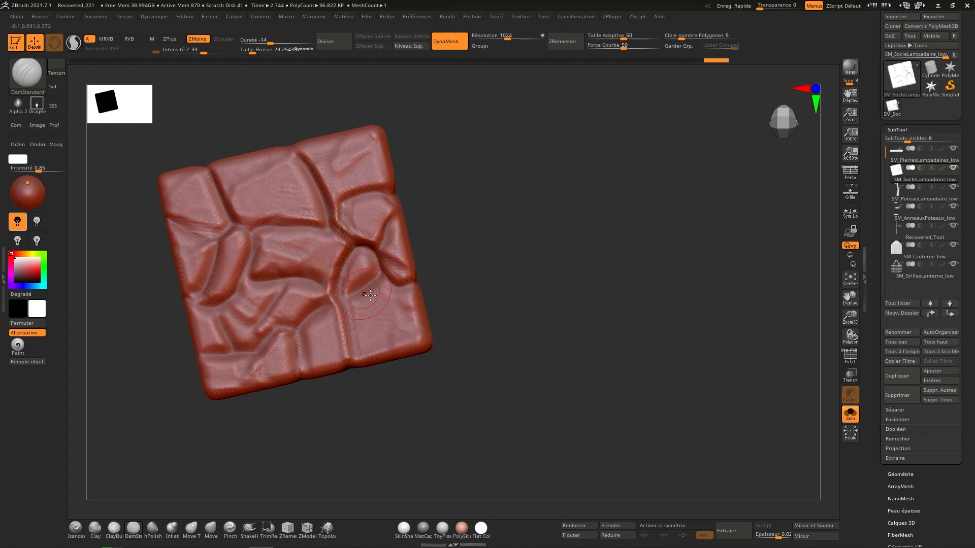
Step: Carve rounded cracks from the middle of the plinth slab's underside out to its left edge
right_drag(480, 302, 495, 236)
alt+right_drag(412, 350, 516, 417)
right_drag(516, 418, 468, 207)
shift+right_drag(707, 188, 764, 127)
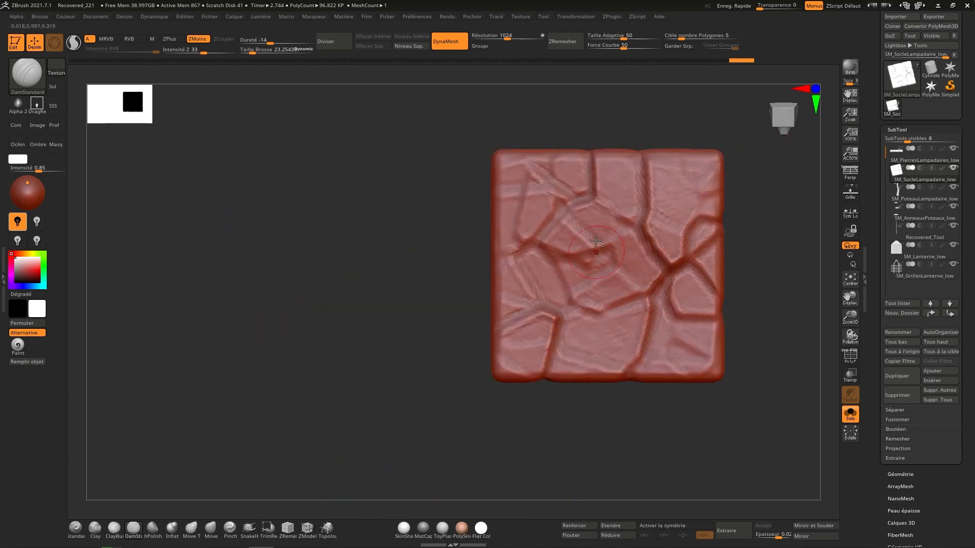
alt+right_drag(594, 181, 522, 275)
mouse_move(515, 264)
mouse_down()
mouse_move(485, 305)
mouse_move(458, 246)
mouse_up()
drag(481, 295, 414, 277)
drag(483, 294, 408, 336)
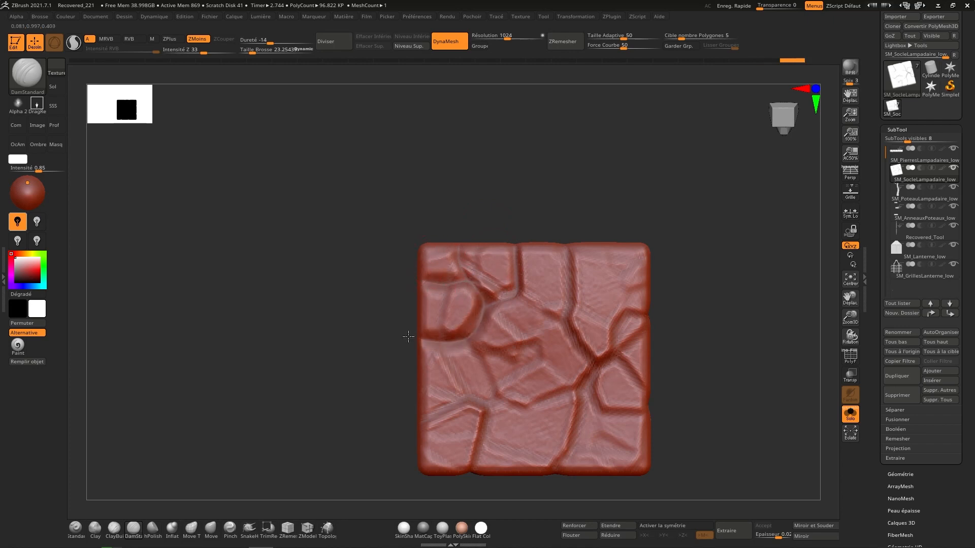
mouse_move(473, 330)
mouse_down()
mouse_move(493, 382)
mouse_move(415, 371)
mouse_up()
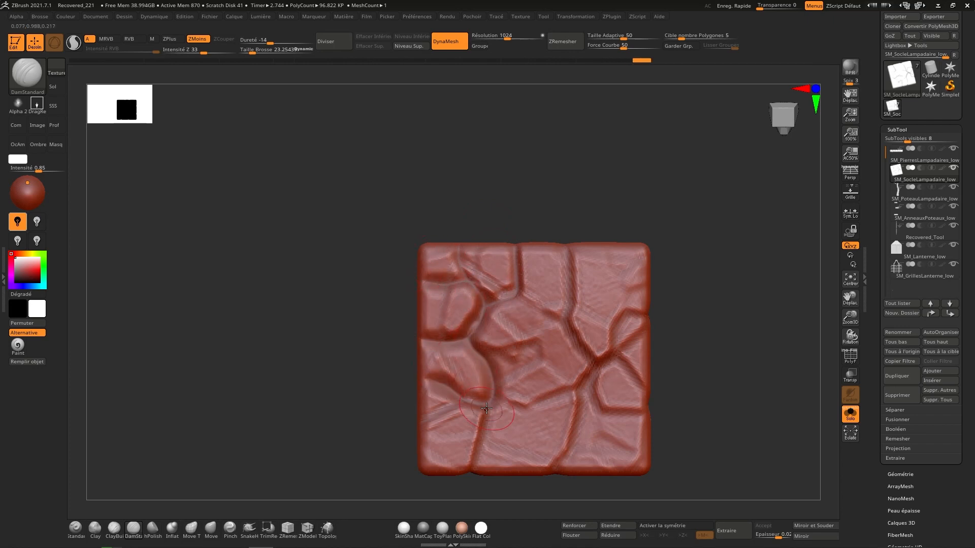
Step: Deepen the remaining cracks along the lower, right, upper and central parts of the plinth's underside
mouse_move(488, 405)
mouse_down()
mouse_move(472, 473)
mouse_move(422, 420)
mouse_up()
mouse_move(490, 405)
mouse_down()
mouse_move(566, 396)
mouse_move(551, 474)
mouse_up()
drag(584, 382, 657, 399)
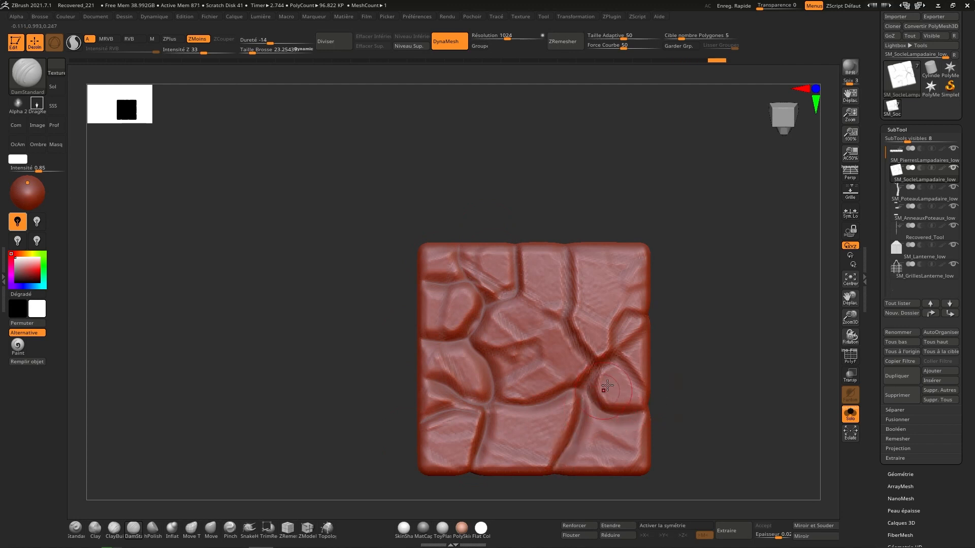
mouse_move(617, 354)
mouse_down()
mouse_move(650, 395)
mouse_move(651, 325)
mouse_move(638, 309)
mouse_move(659, 326)
mouse_move(575, 267)
mouse_move(575, 238)
mouse_up()
drag(571, 322, 523, 240)
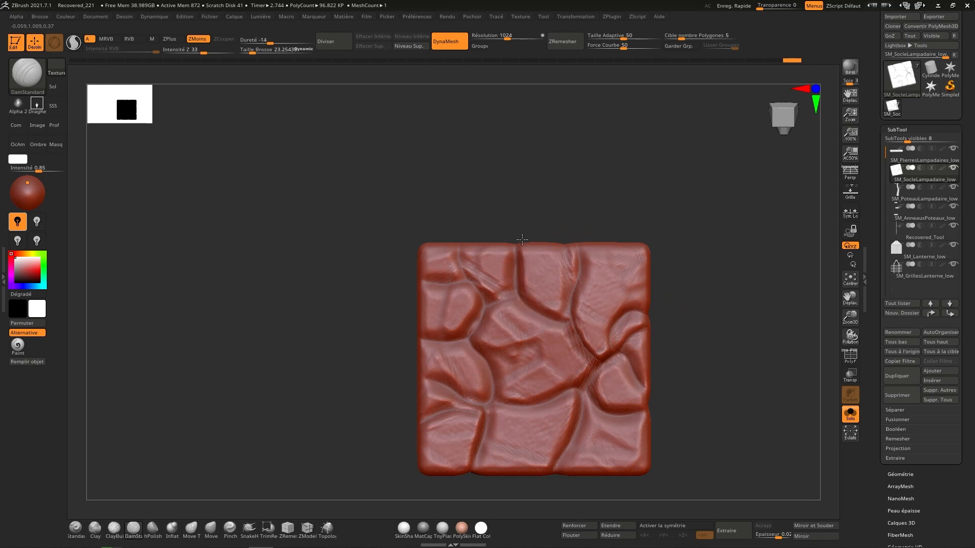
mouse_move(542, 321)
mouse_down()
mouse_move(501, 360)
mouse_move(474, 341)
mouse_up()
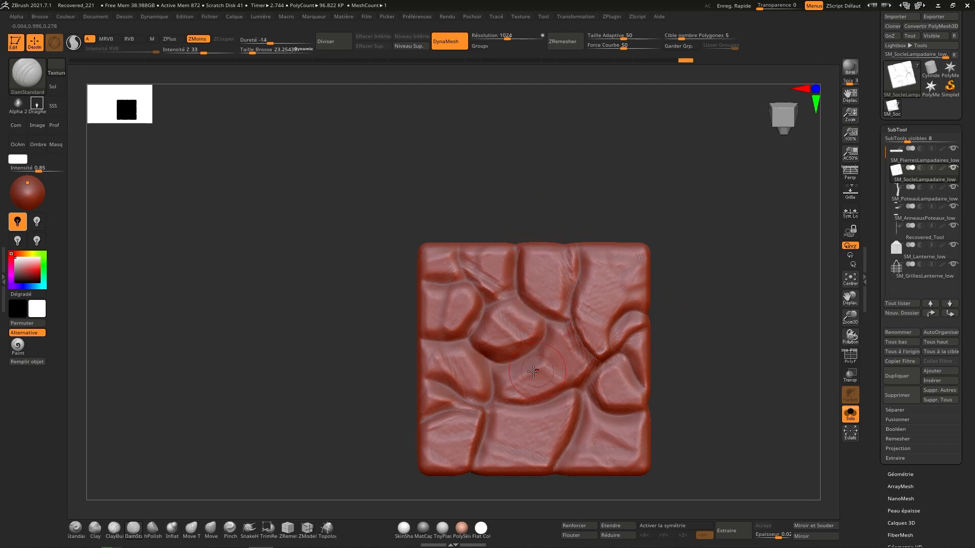
mouse_move(499, 379)
mouse_down()
mouse_move(558, 354)
mouse_move(581, 389)
mouse_up()
Step: Build up the first side of the plinth slab with the ClayBuildup brush at a size of about 45, and smooth the strokes
right_drag(655, 353, 726, 414)
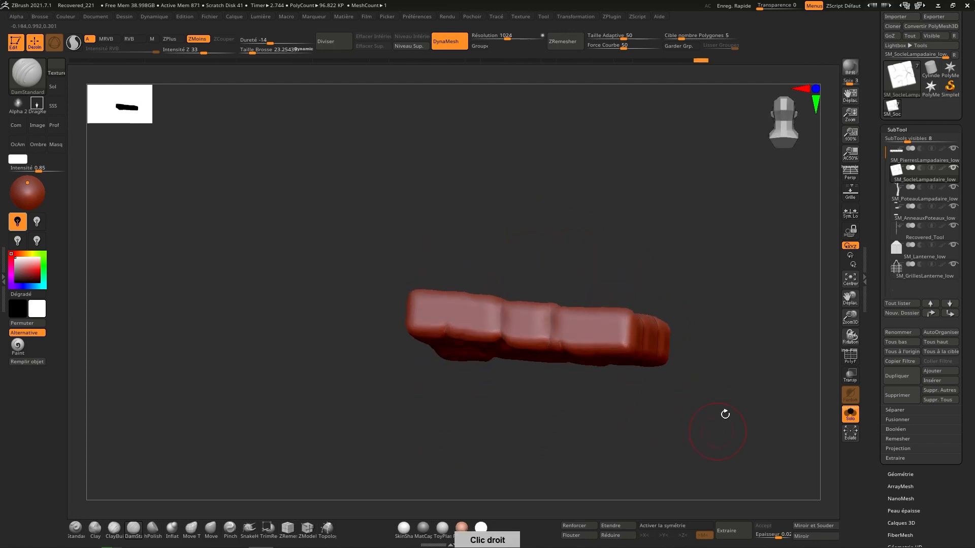
right_drag(781, 139, 247, 492)
click(114, 529)
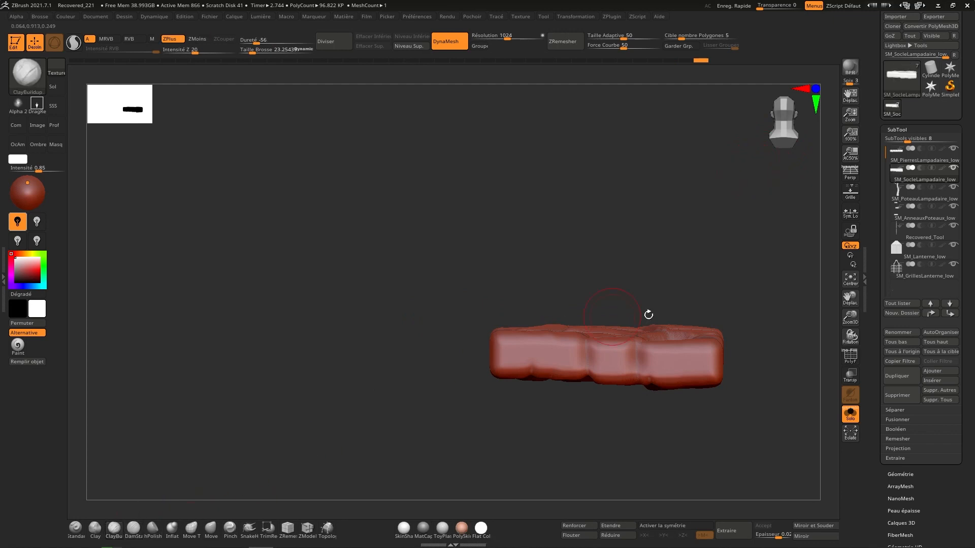
key(s)
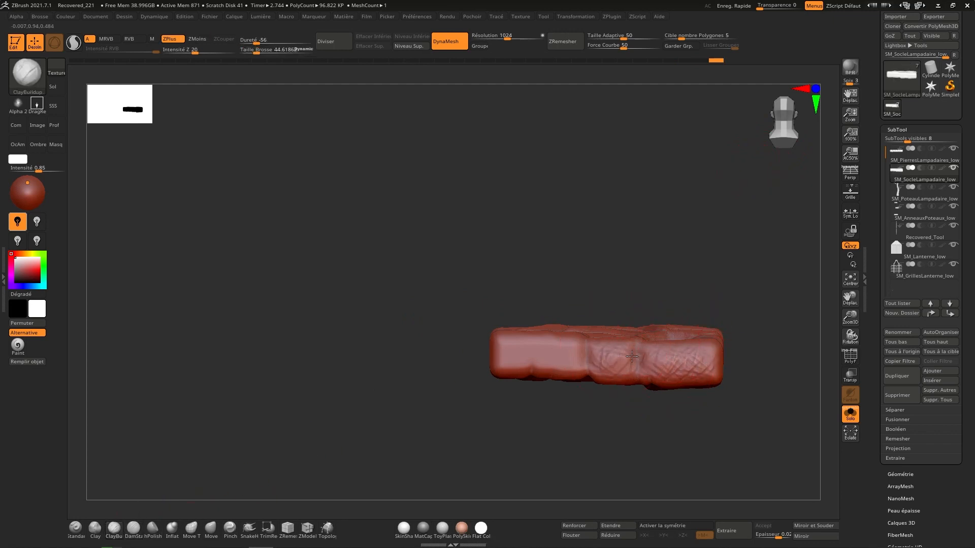
mouse_move(523, 348)
mouse_down()
mouse_move(523, 358)
mouse_move(582, 357)
mouse_move(508, 359)
mouse_up()
shift+drag(630, 332, 624, 357)
Step: Add clay strokes to the adjacent side and corners of the plinth slab and soften them
mouse_move(683, 375)
right_down()
mouse_move(716, 370)
mouse_move(658, 376)
right_up()
drag(659, 378, 674, 392)
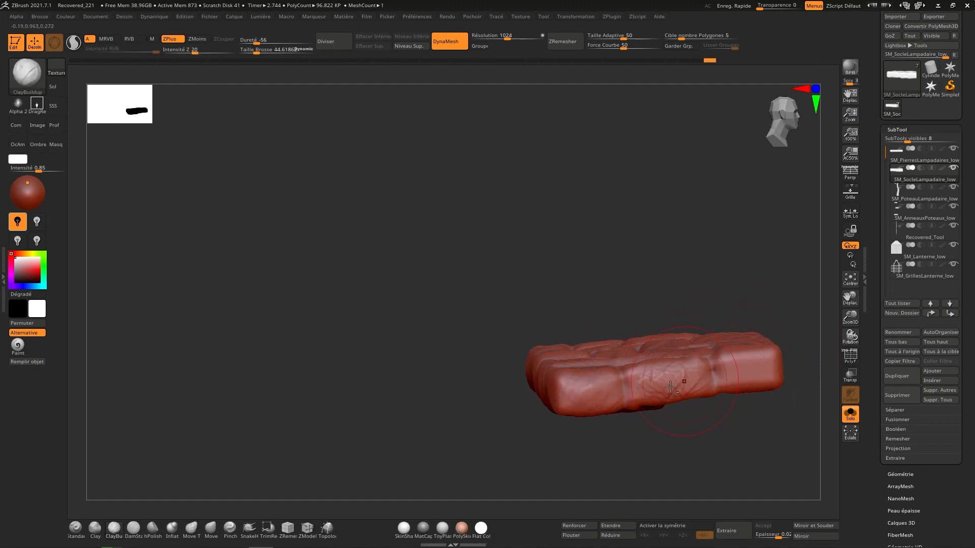
mouse_move(670, 385)
ctrl+right_down()
mouse_move(662, 369)
mouse_move(675, 384)
ctrl+right_up()
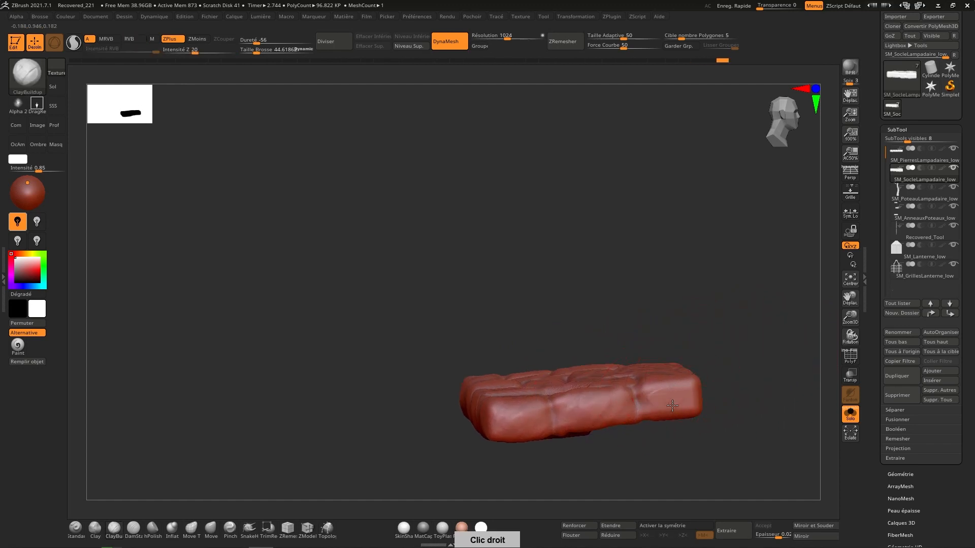
mouse_move(673, 406)
mouse_down()
mouse_move(691, 401)
mouse_move(678, 400)
mouse_up()
right_drag(729, 376, 717, 379)
mouse_move(710, 382)
mouse_down()
mouse_move(720, 391)
mouse_move(767, 371)
mouse_up()
alt+right_drag(766, 372, 756, 376)
shift+drag(653, 421, 638, 422)
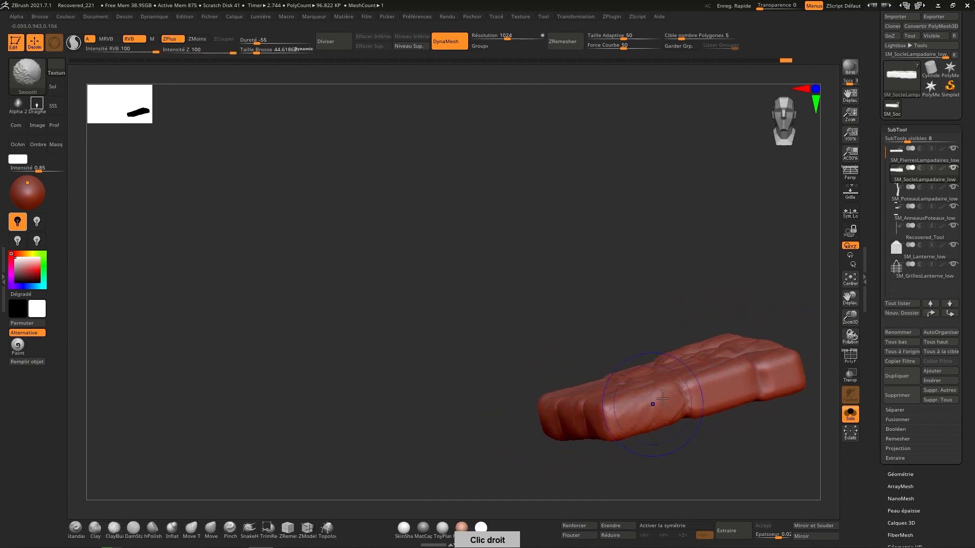
Step: Continue the clay build-up and smoothing around the remaining sides of the plinth slab
alt+right_drag(717, 380, 675, 394)
mouse_move(678, 401)
mouse_down()
mouse_move(660, 409)
mouse_move(693, 400)
mouse_up()
mouse_move(746, 383)
alt+right_down()
mouse_move(686, 409)
mouse_move(682, 403)
alt+right_up()
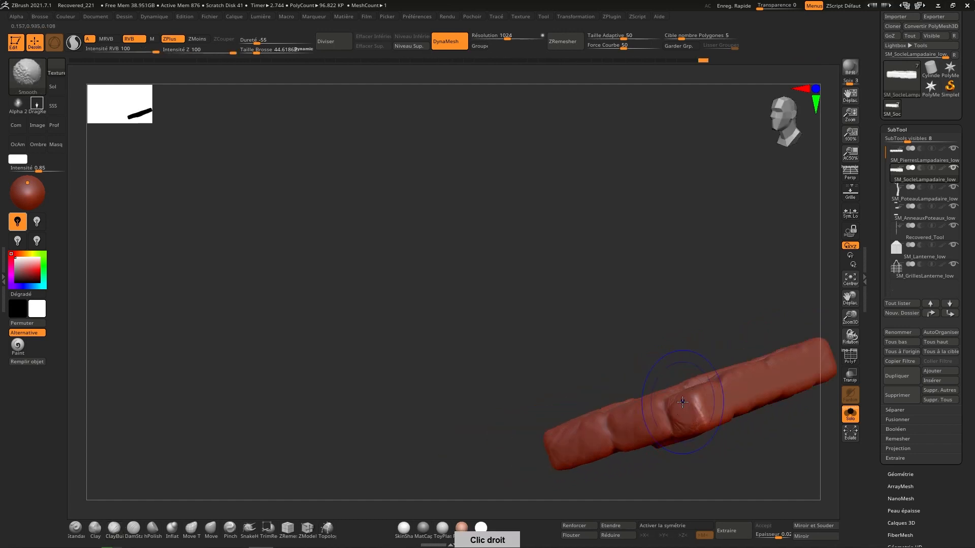
mouse_move(736, 390)
mouse_down()
mouse_move(715, 399)
mouse_move(736, 390)
mouse_up()
alt+right_drag(725, 389, 668, 408)
mouse_move(683, 402)
shift+mouse_down()
mouse_move(661, 415)
mouse_move(688, 415)
mouse_move(712, 397)
shift+mouse_up()
mouse_move(712, 397)
mouse_down()
mouse_move(723, 405)
mouse_move(757, 376)
mouse_move(748, 390)
mouse_up()
right_drag(763, 382, 737, 384)
mouse_move(728, 384)
shift+mouse_down()
mouse_move(719, 400)
mouse_move(719, 388)
mouse_move(781, 361)
shift+mouse_up()
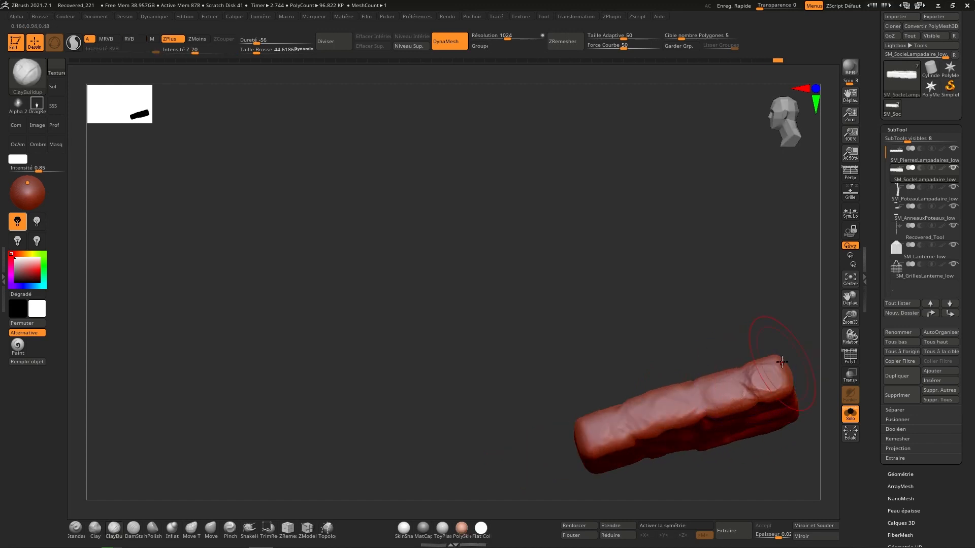
mouse_move(781, 361)
right_down()
mouse_move(775, 371)
mouse_move(789, 408)
mouse_move(823, 268)
mouse_move(783, 129)
mouse_move(779, 203)
mouse_move(672, 196)
mouse_move(592, 298)
mouse_move(587, 373)
mouse_move(629, 276)
right_up()
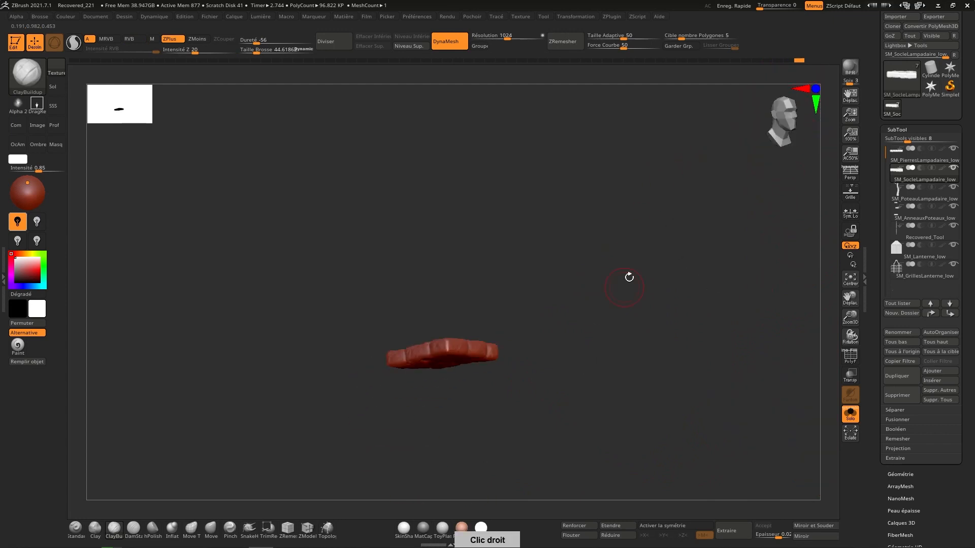
Step: Make the post subtool SM_PoteauLampadaire_low active and smooth its long edges with the brush enlarged to about 163
click(933, 197)
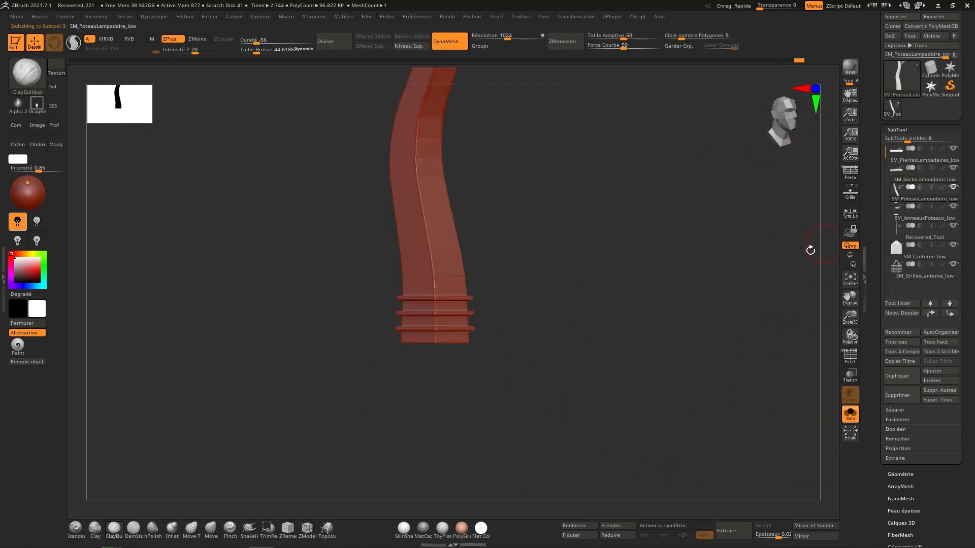
mouse_move(696, 252)
right_down()
mouse_move(668, 383)
mouse_move(777, 196)
mouse_move(687, 174)
mouse_move(547, 316)
mouse_move(553, 321)
right_up()
key(s)
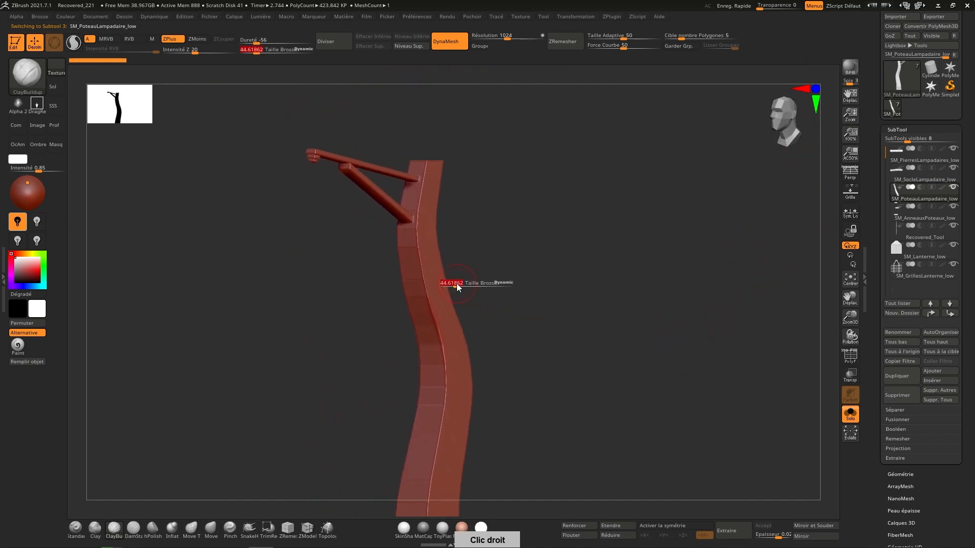
mouse_move(456, 283)
mouse_down()
mouse_move(470, 279)
mouse_move(422, 278)
mouse_up()
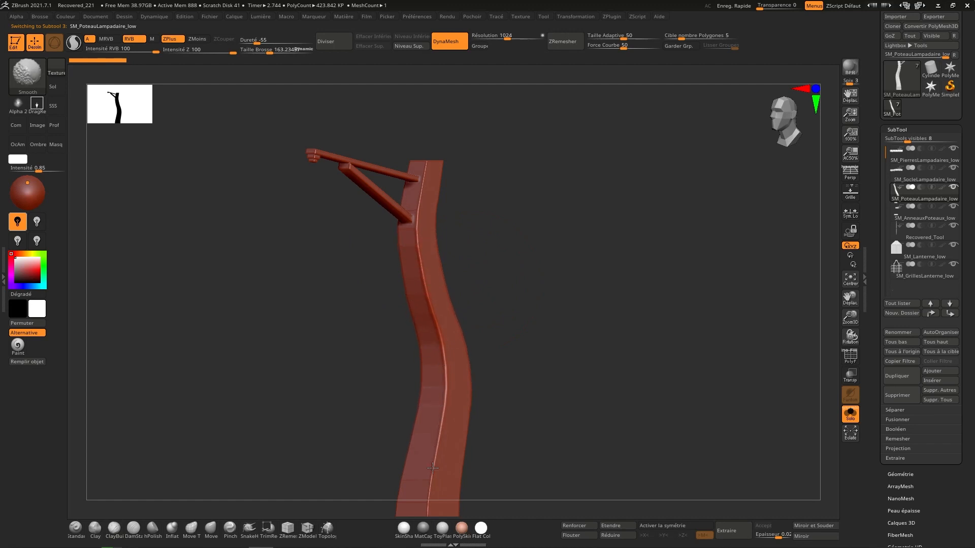
mouse_move(420, 442)
alt+right_down()
mouse_move(427, 350)
mouse_move(416, 355)
mouse_move(412, 252)
mouse_move(381, 357)
mouse_move(410, 334)
mouse_move(392, 328)
alt+right_up()
alt+right_drag(430, 459, 427, 359)
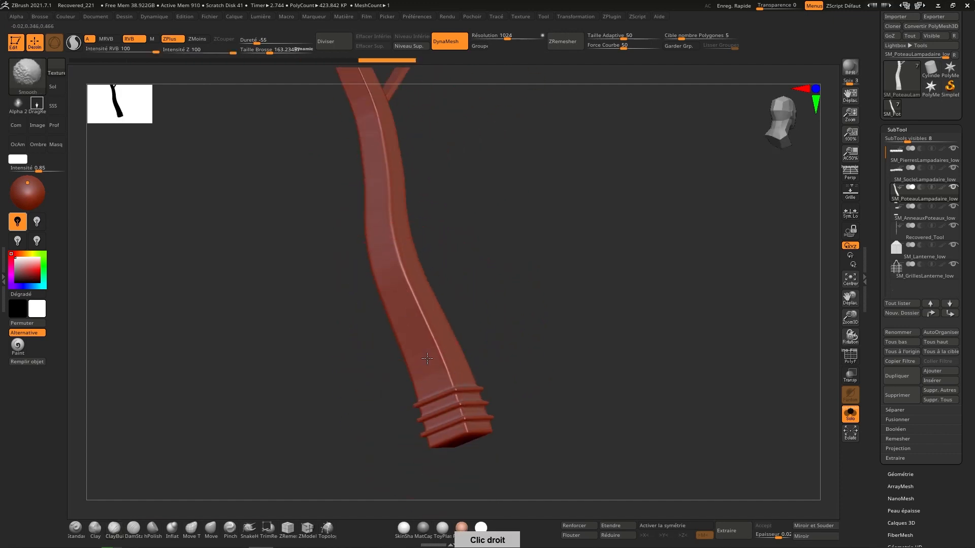
alt+right_drag(355, 127, 414, 378)
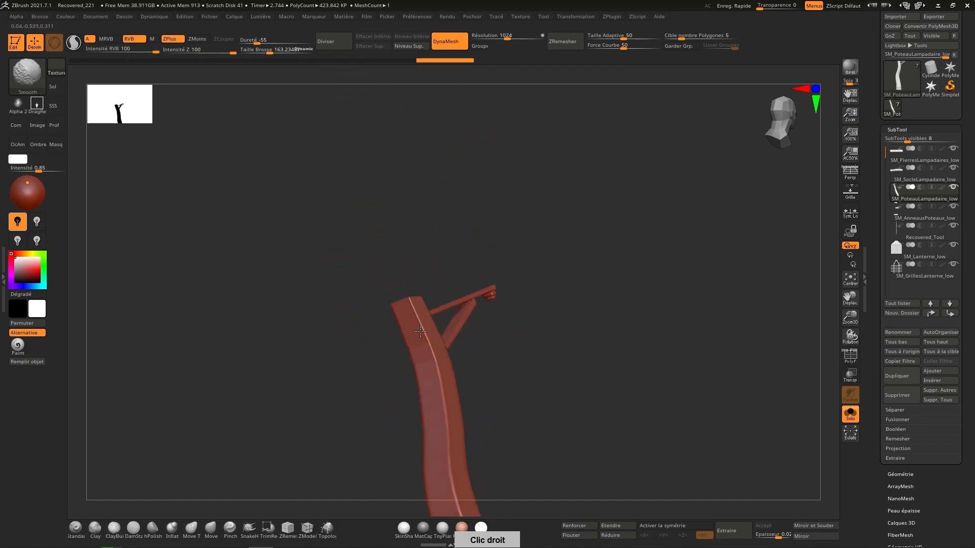
right_drag(421, 332, 448, 349)
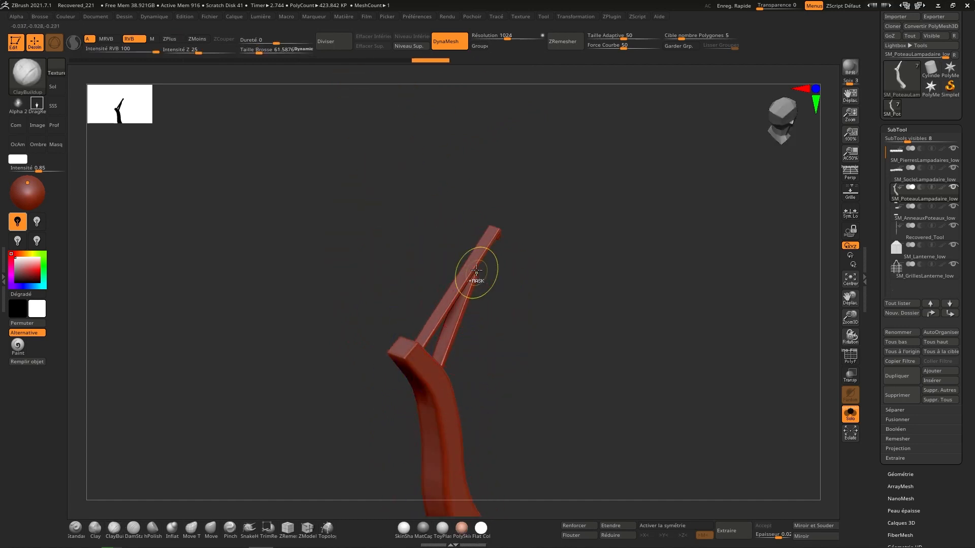
Step: Try to texture the post's upper support arm with lengthwise ClayBuildup strokes at a brush size of about 30
right_drag(476, 269, 490, 342)
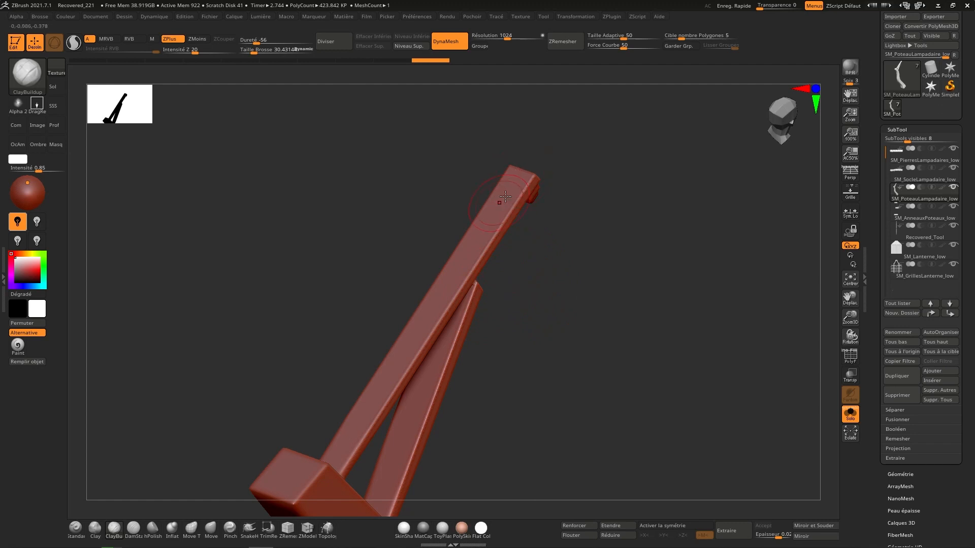
mouse_move(493, 200)
mouse_down()
mouse_move(500, 190)
mouse_move(371, 387)
mouse_move(366, 415)
mouse_up()
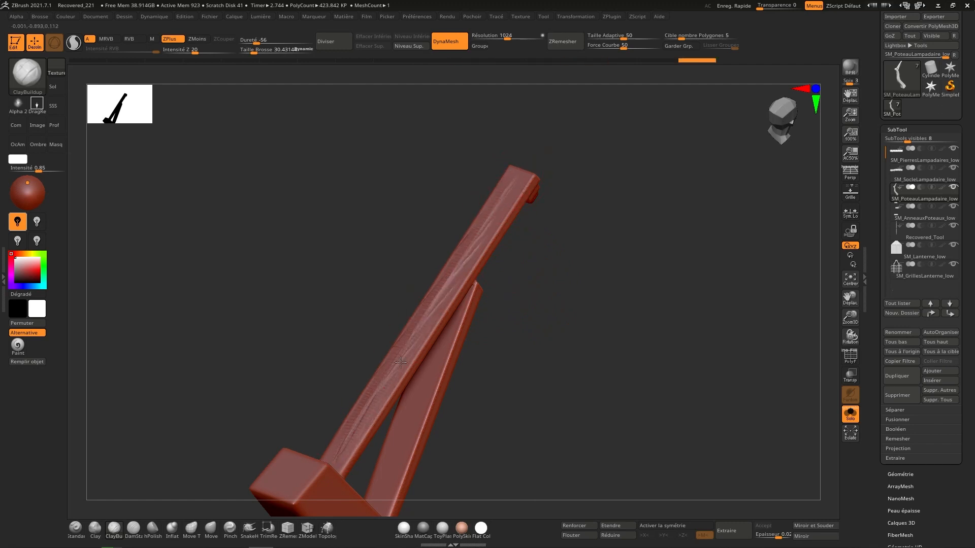
mouse_move(401, 363)
mouse_down()
mouse_move(510, 198)
mouse_move(406, 364)
mouse_up()
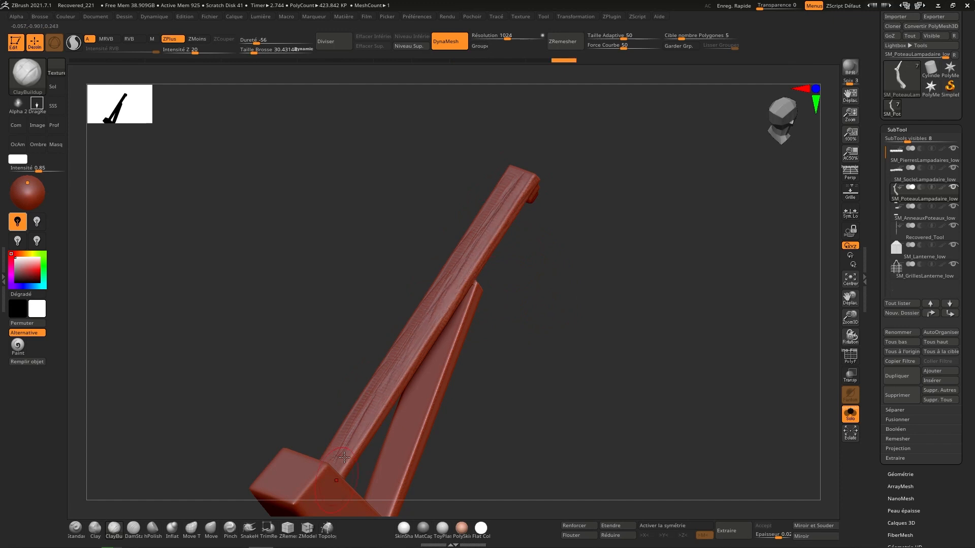
right_drag(380, 386, 345, 436)
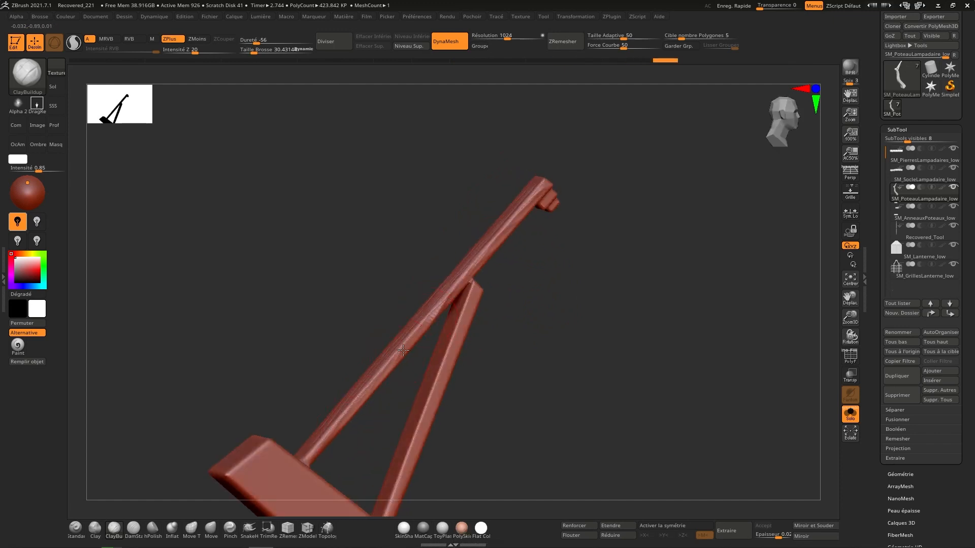
drag(402, 350, 516, 225)
right_drag(530, 257, 523, 238)
Step: Undo all the ClayBuildup strokes on the upper support arm
key(ctrl+z)
key(ctrl+z)
key(ctrl+z)
key(ctrl+z)
key(ctrl+z)
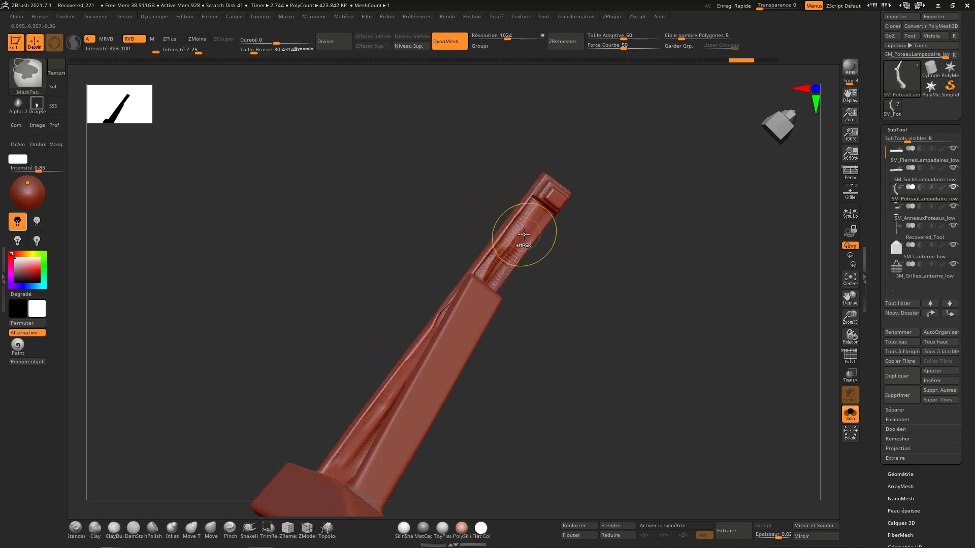
key(ctrl+z)
key(ctrl+z)
key(ctrl+z)
key(ctrl+z)
key(ctrl+z)
key(ctrl+z)
key(ctrl+z)
key(ctrl+z)
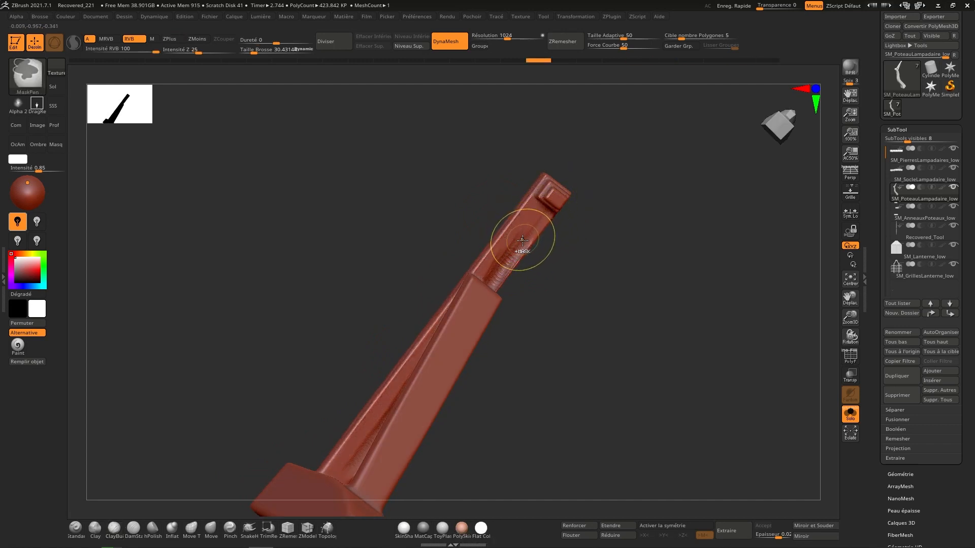
key(ctrl+z)
key(ctrl+z)
key(ctrl+z)
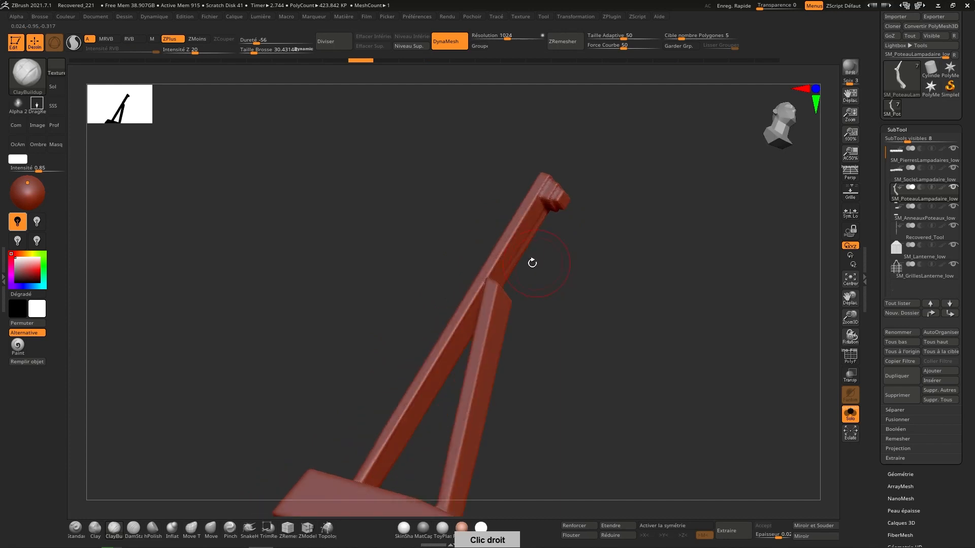
Step: Open the ClayBuildup brush's auto-masking options and stroke wood grain along the side and underside of the upper support arm
click(49, 17)
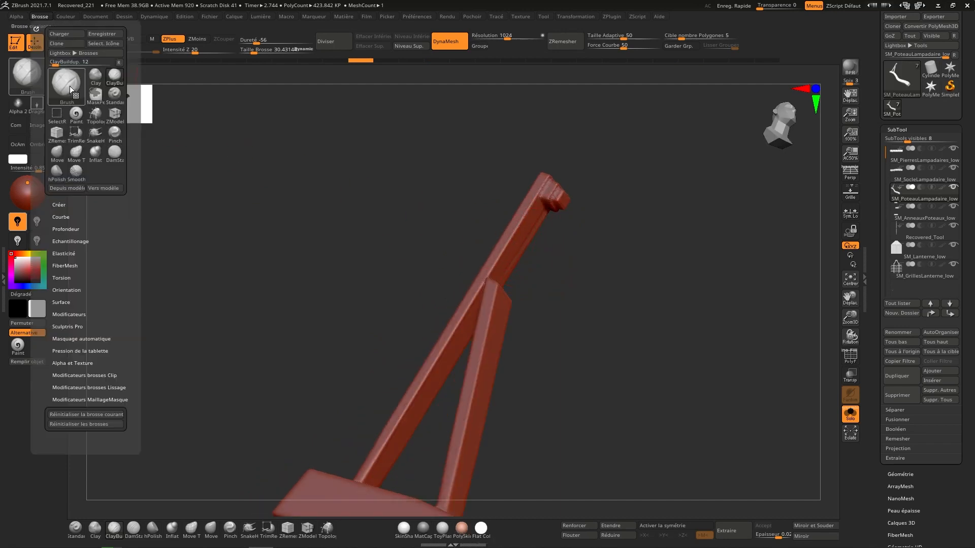
click(86, 338)
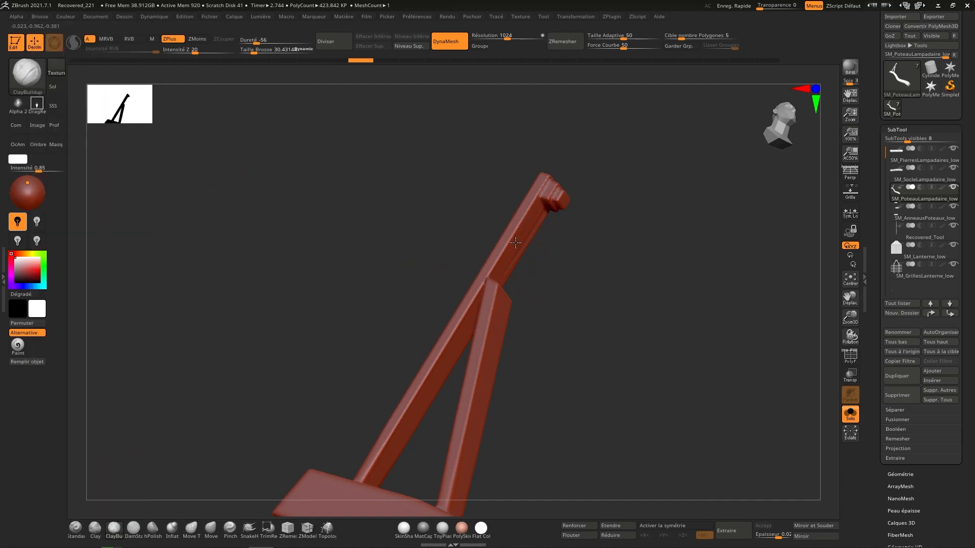
right_drag(513, 243, 536, 210)
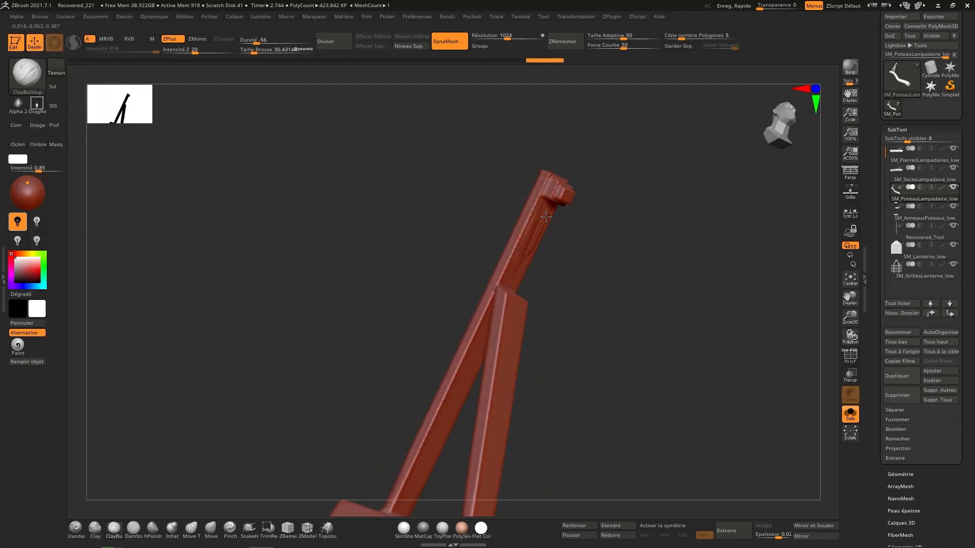
right_drag(513, 259, 526, 208)
right_drag(484, 320, 520, 267)
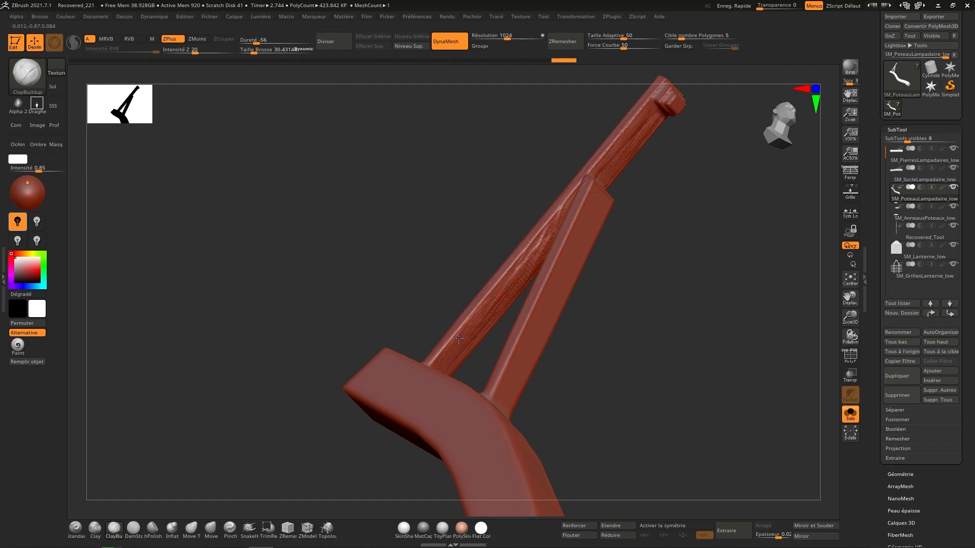
Step: Extend the wood grain strokes onto the lower end and the top face of the upper support arm
mouse_move(488, 319)
right_down()
mouse_move(474, 352)
mouse_move(417, 364)
mouse_move(545, 301)
right_up()
mouse_move(439, 332)
mouse_down()
mouse_move(553, 284)
mouse_move(523, 301)
mouse_up()
right_drag(713, 202, 733, 241)
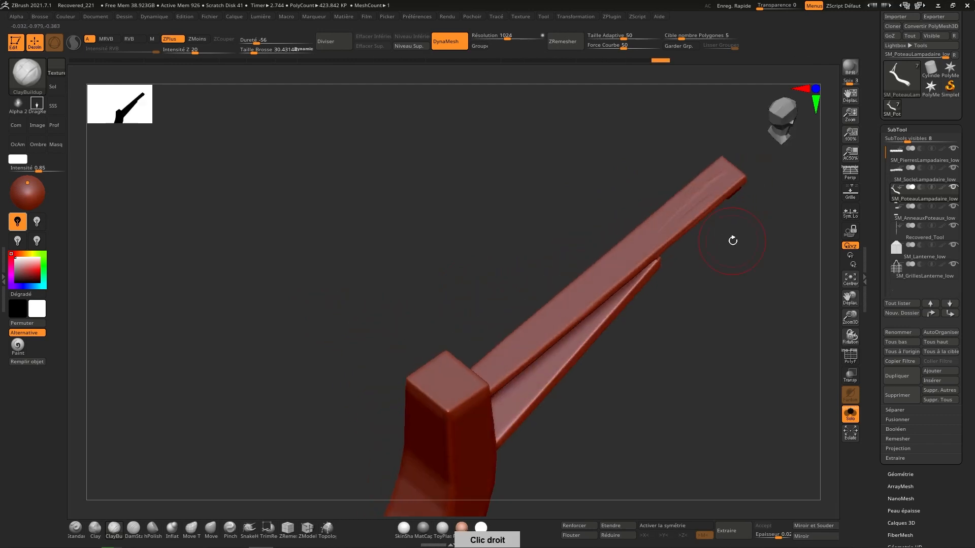
mouse_move(704, 201)
mouse_down()
mouse_move(733, 176)
mouse_move(689, 190)
mouse_up()
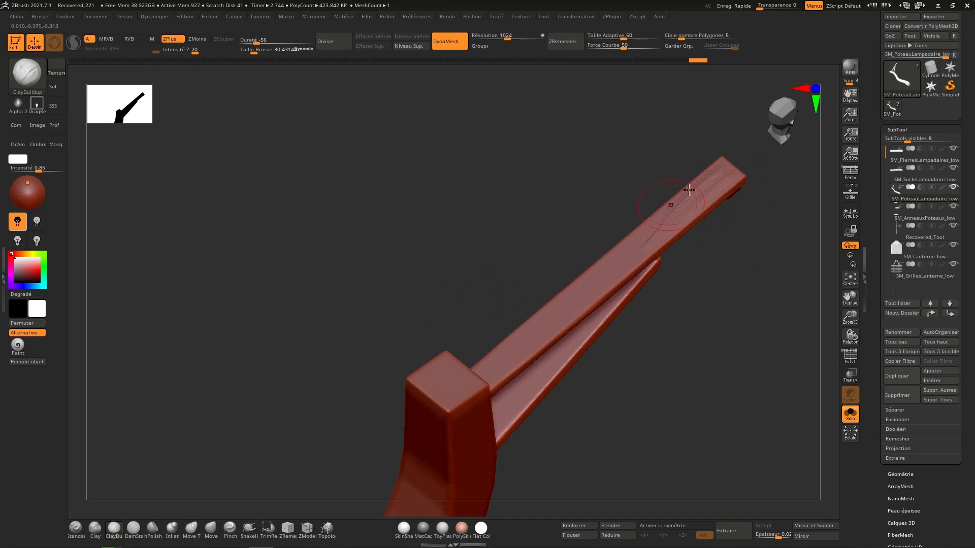
Step: Carve lengthwise wood grain into the top of the lamp post's upper arm with ClayBuildup, down to its joint with the post
drag(651, 228, 581, 309)
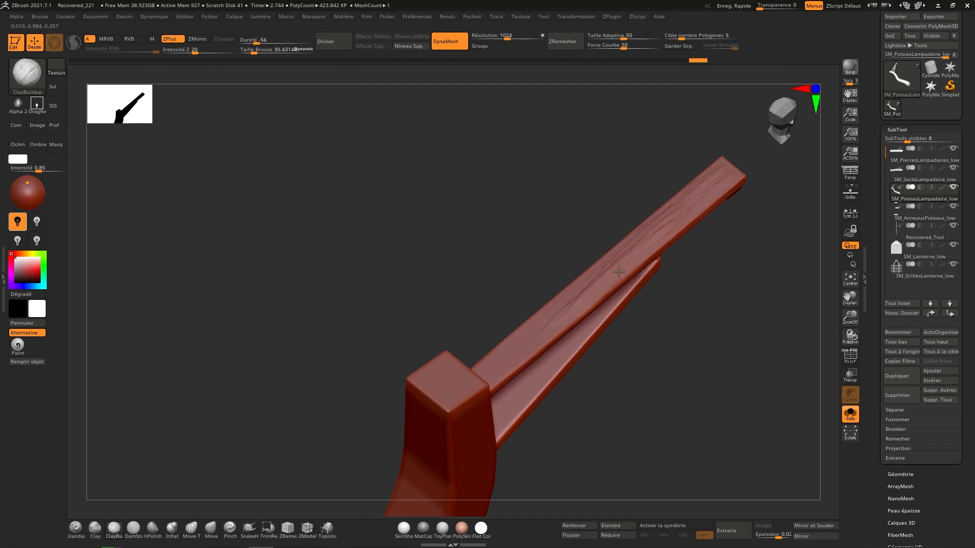
drag(619, 272, 536, 326)
right_drag(564, 290, 563, 325)
mouse_move(588, 287)
mouse_down()
mouse_move(496, 361)
mouse_move(479, 394)
mouse_up()
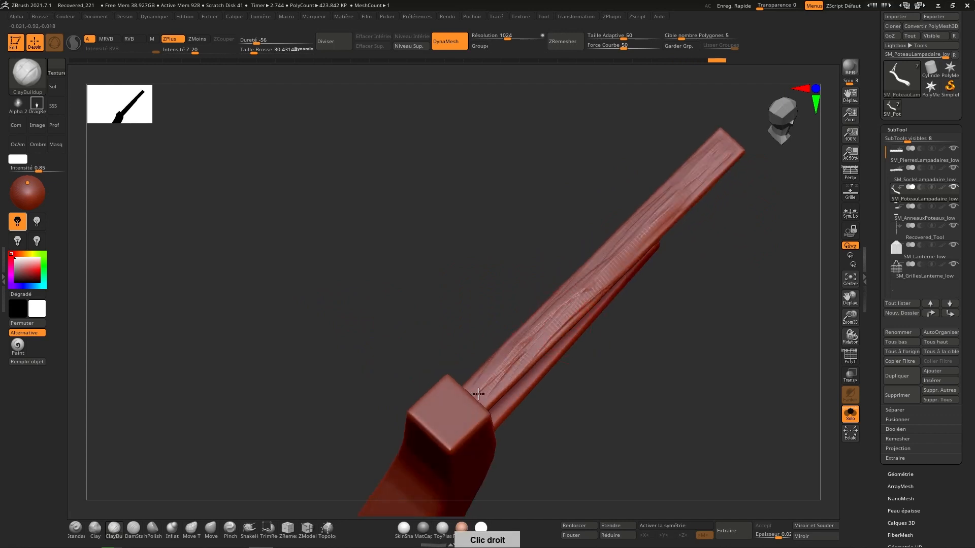
right_drag(507, 358, 505, 375)
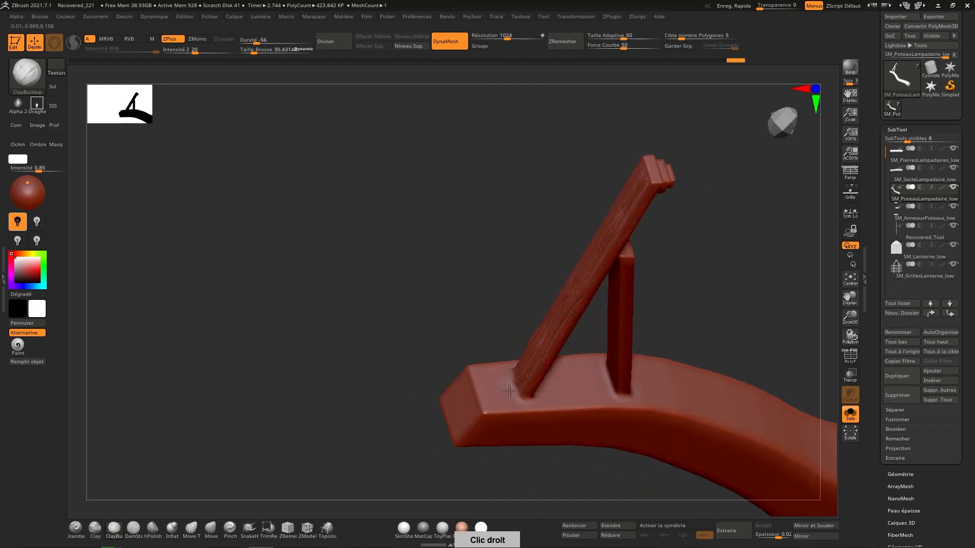
drag(509, 391, 533, 388)
Step: Carve wood grain along the side of the upper arm, from the post to the stepped tip
mouse_move(559, 377)
right_down()
mouse_move(543, 394)
mouse_move(597, 404)
right_up()
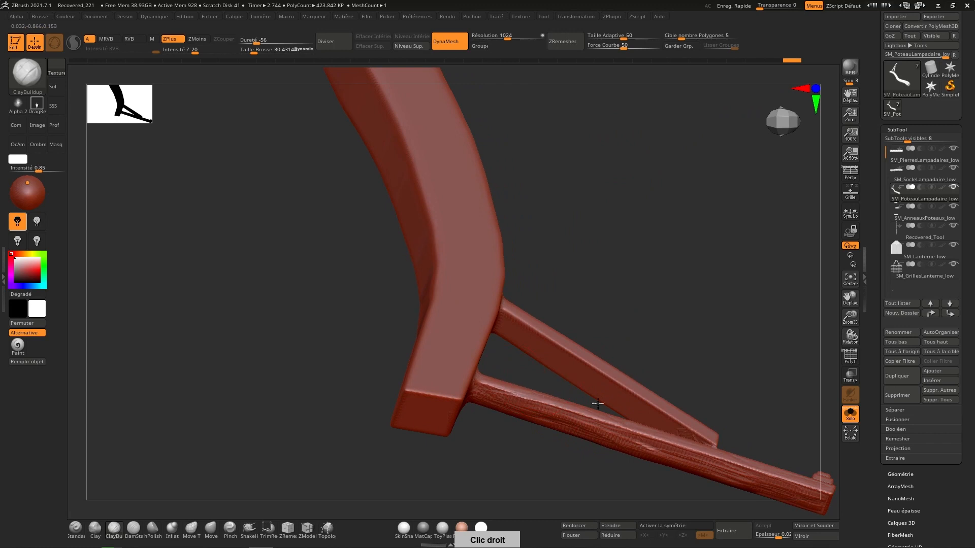
click(640, 428)
right_drag(640, 428, 636, 422)
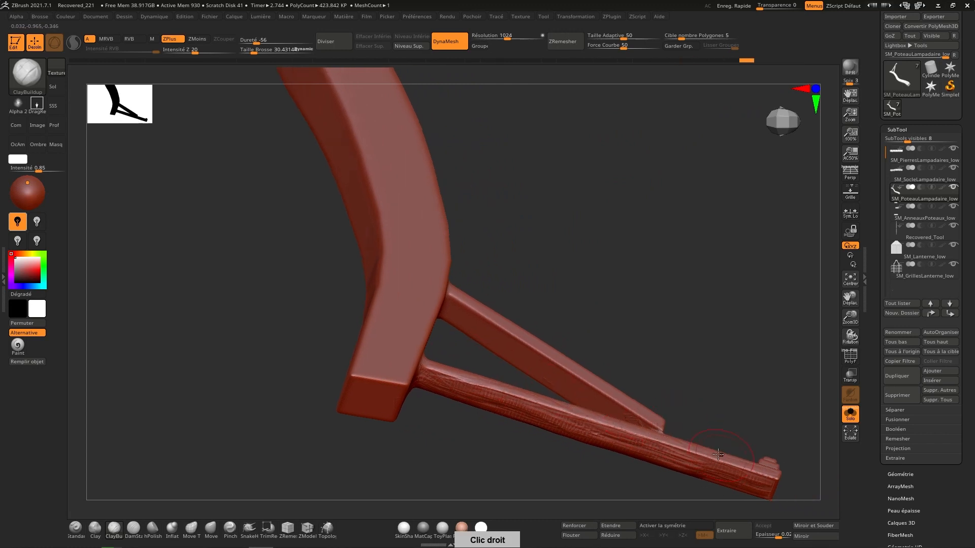
click(765, 474)
alt+right_drag(592, 351, 622, 389)
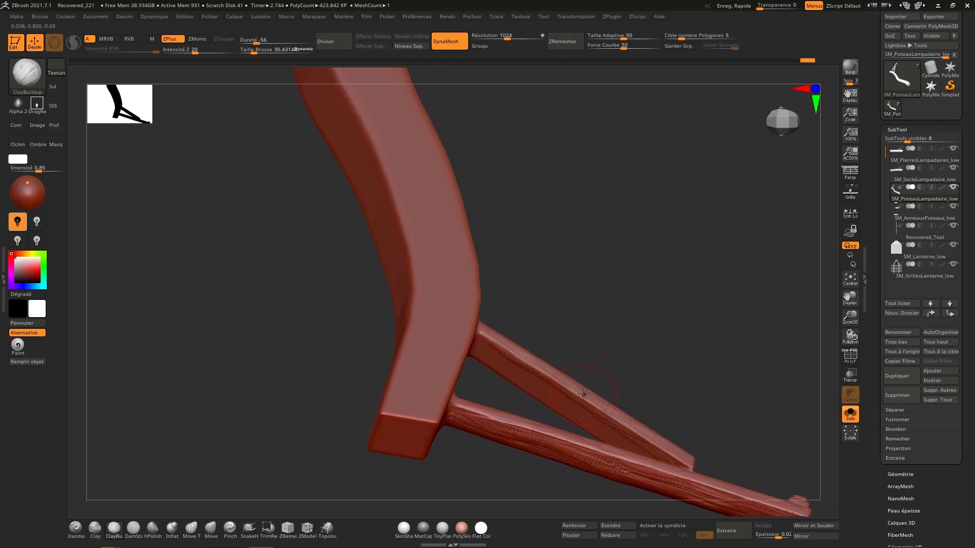
Step: Carve wood grain along the side of the diagonal brace, up to where it meets the post
right_drag(584, 394, 524, 320)
right_drag(521, 386, 518, 332)
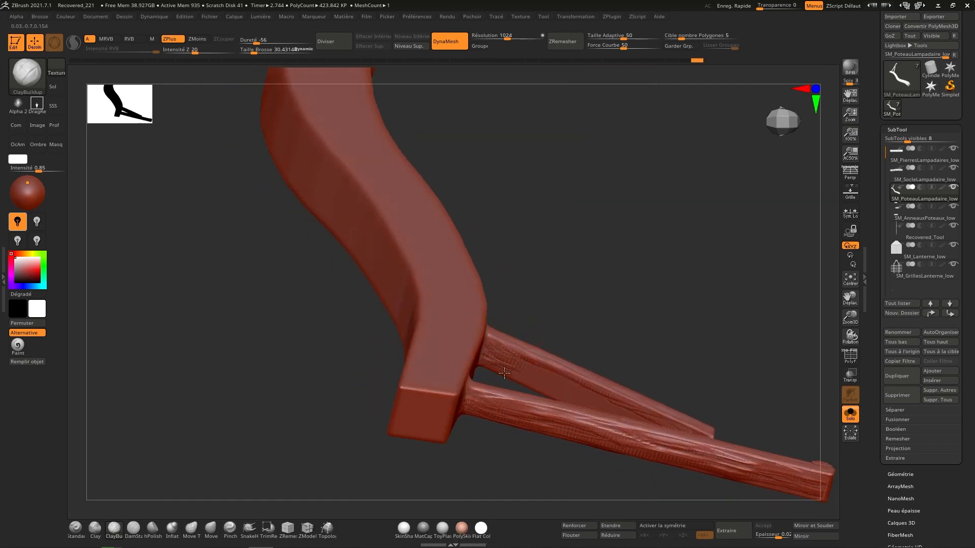
right_drag(563, 380, 602, 412)
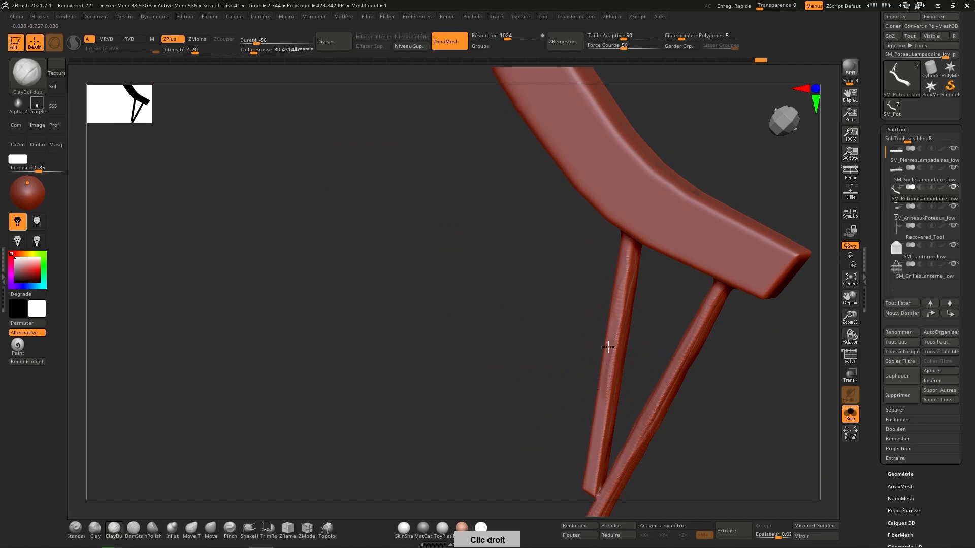
Step: Carve lengthwise wood grain over the underside of the diagonal brace and into its joint with the post
right_drag(589, 453, 588, 441)
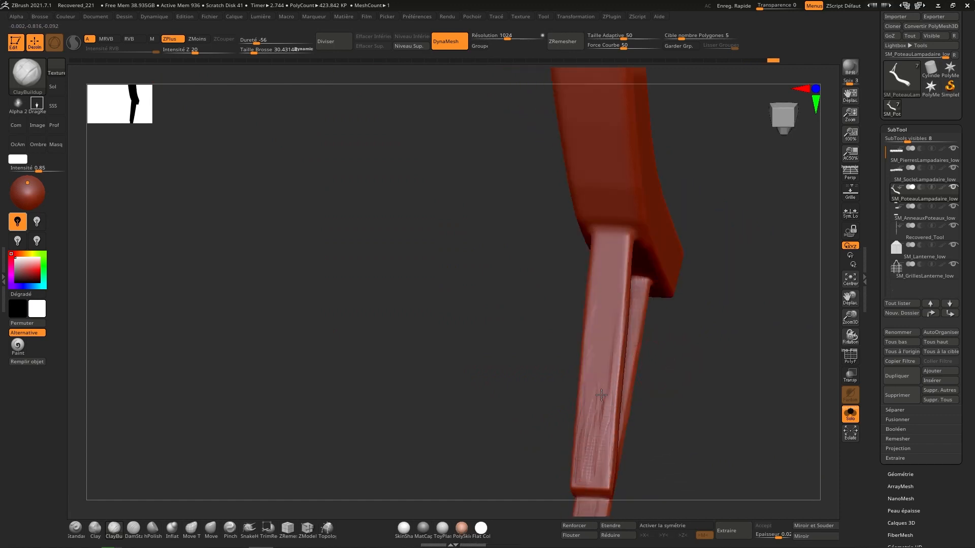
drag(587, 404, 598, 301)
drag(598, 430, 627, 273)
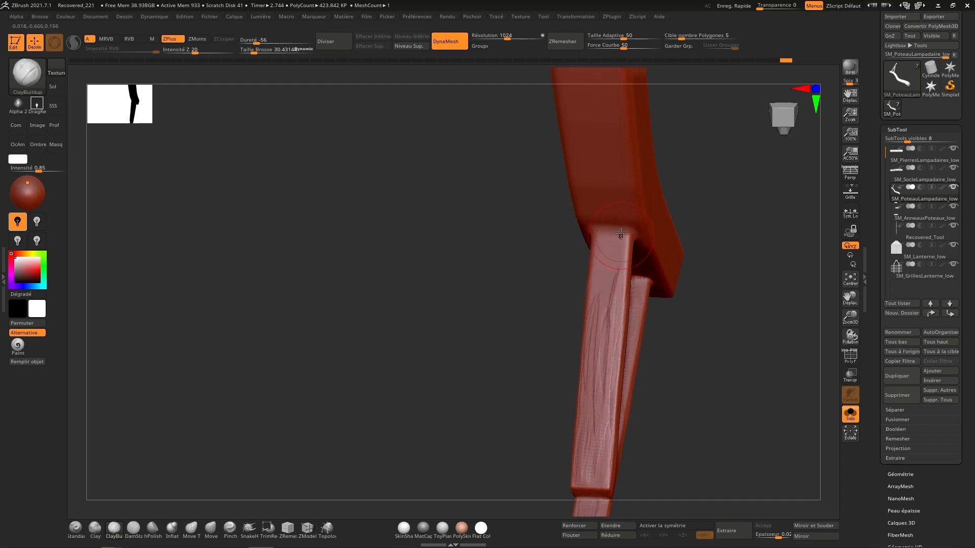
right_drag(629, 203, 628, 223)
drag(611, 291, 621, 231)
drag(601, 300, 605, 220)
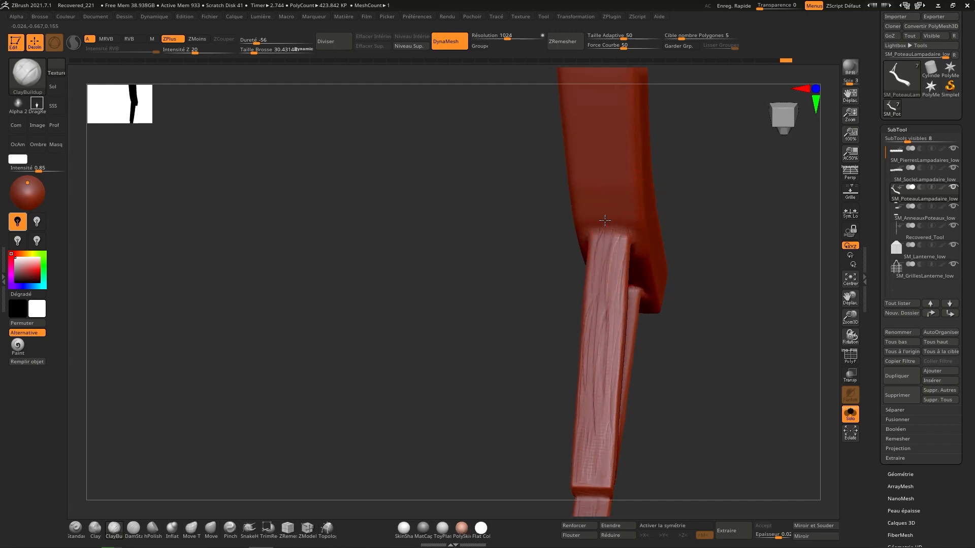
Step: Extend the wood grain onto the post around the arm and brace joints and touch up the brace edges
right_drag(598, 250, 639, 210)
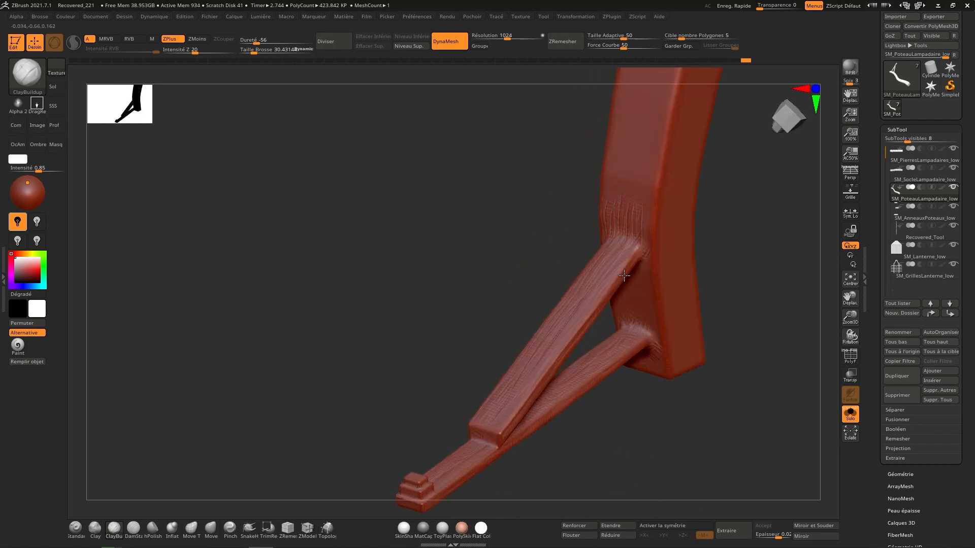
right_drag(626, 274, 602, 302)
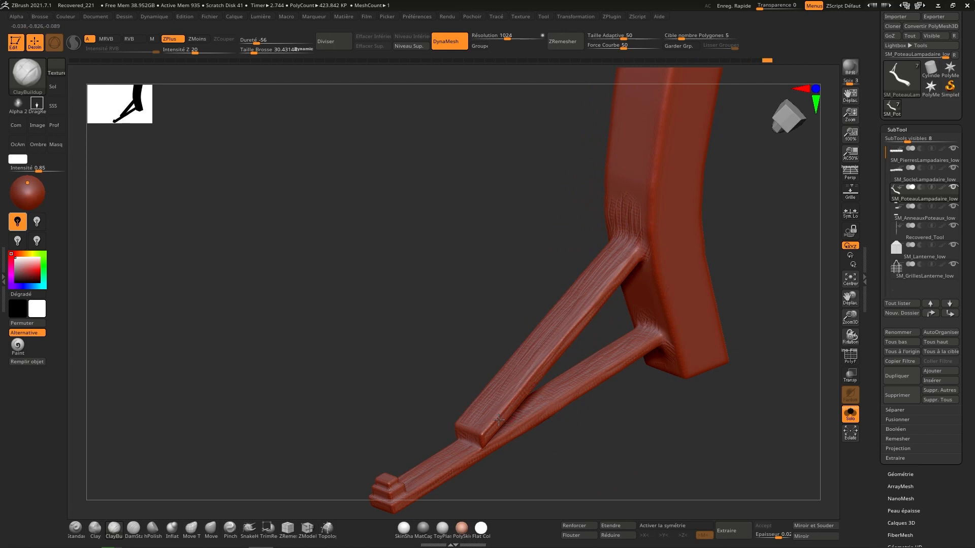
right_drag(632, 269, 642, 246)
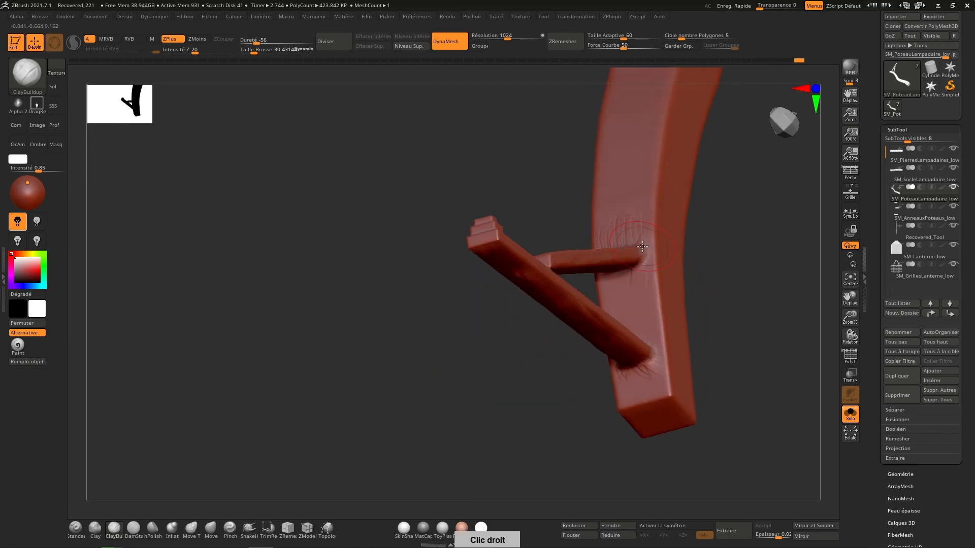
Step: Carve vertical wood grain on the post's front face between the brace and the arm, and up to the post's end
drag(603, 278, 611, 311)
drag(625, 279, 625, 316)
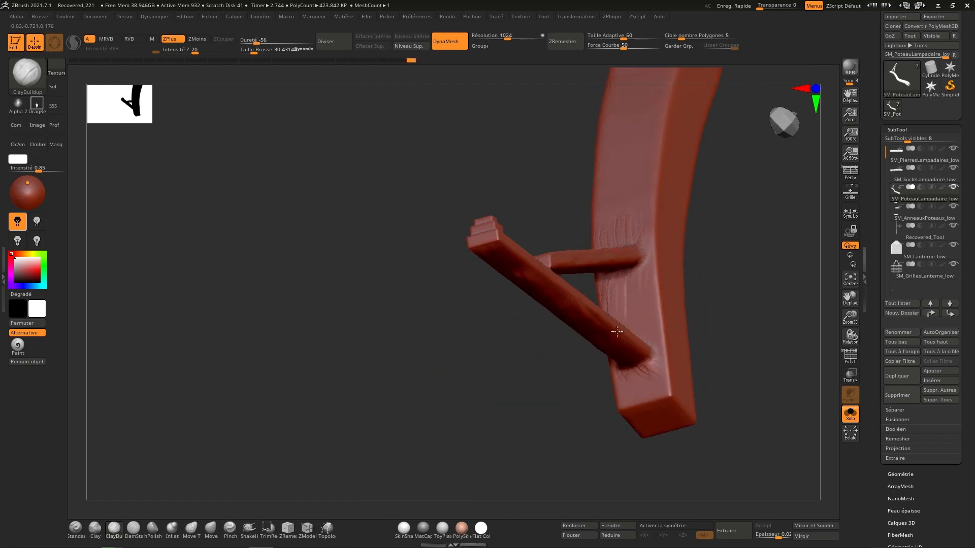
mouse_move(636, 281)
mouse_down()
mouse_move(638, 324)
mouse_move(651, 337)
mouse_move(628, 329)
mouse_up()
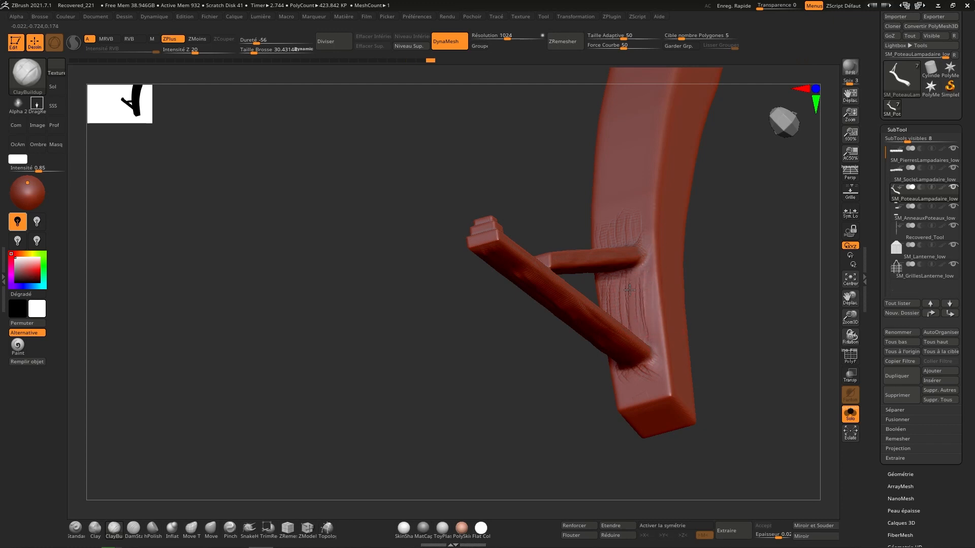
drag(649, 270, 646, 327)
drag(655, 293, 663, 390)
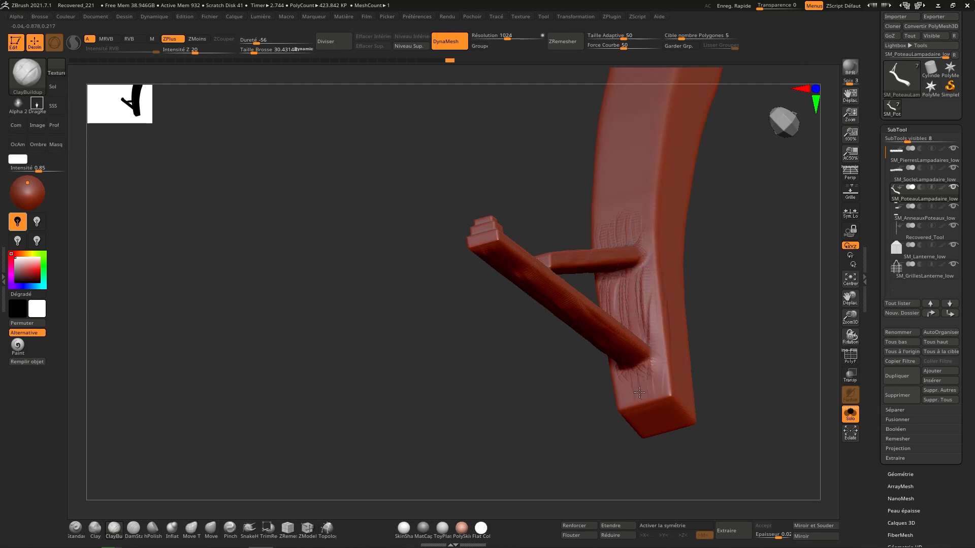
right_drag(613, 375, 616, 402)
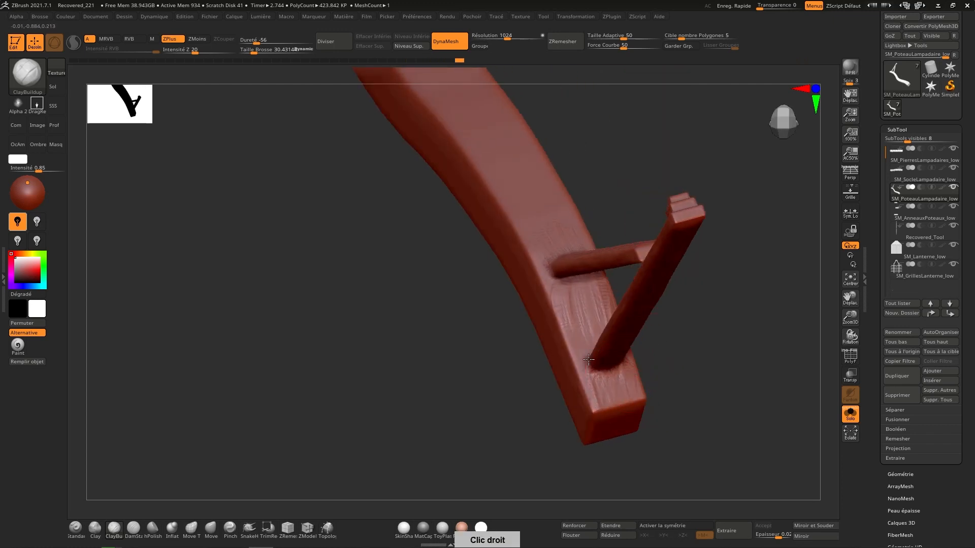
Step: Enlarge the brush to about 104 and carve long wood grain down the post's front face below the brace
mouse_move(564, 247)
right_down()
mouse_move(556, 309)
mouse_move(769, 185)
mouse_move(777, 124)
mouse_move(803, 124)
right_up()
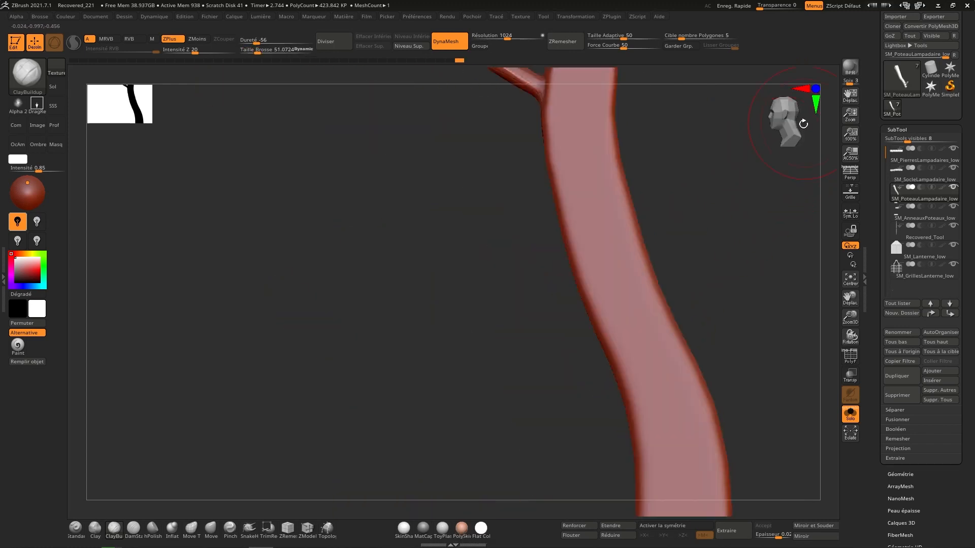
key(f)
click(779, 127)
alt+right_drag(459, 205, 493, 252)
key(s)
drag(493, 253, 500, 253)
drag(477, 202, 471, 265)
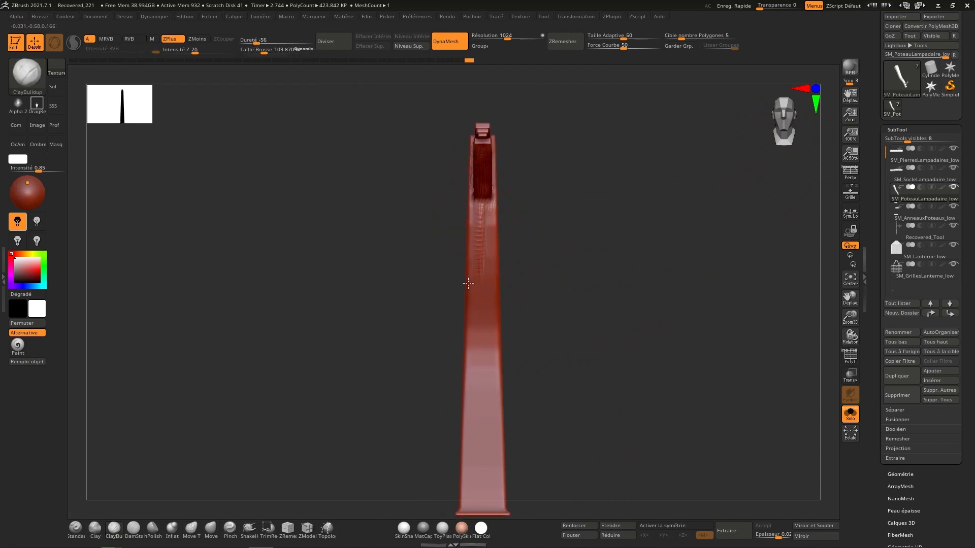
drag(488, 213, 483, 373)
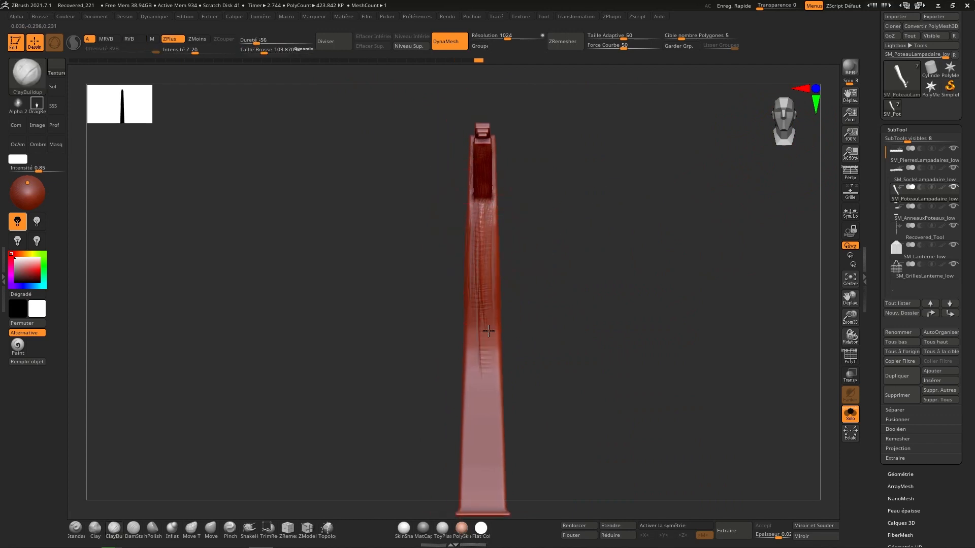
drag(477, 304, 466, 430)
mouse_move(486, 344)
mouse_down()
mouse_move(493, 406)
mouse_move(481, 446)
mouse_up()
drag(493, 376, 492, 452)
Step: Continue the wood grain down the lower front face of the post to the base rings
alt+right_drag(487, 360, 492, 264)
mouse_move(475, 328)
mouse_down()
mouse_move(471, 406)
mouse_move(498, 406)
mouse_move(501, 432)
mouse_up()
mouse_move(548, 294)
right_down()
mouse_move(501, 287)
mouse_move(503, 299)
right_up()
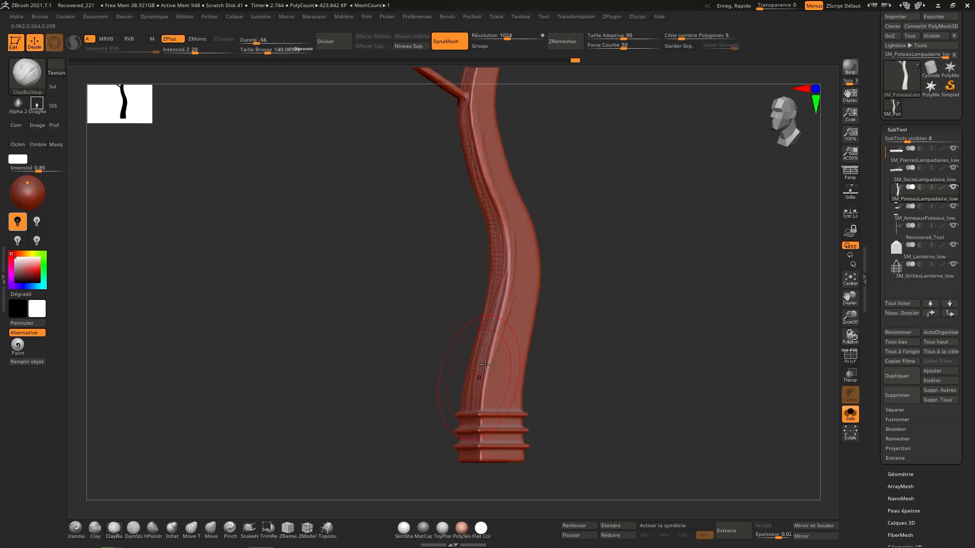
alt+right_drag(503, 345, 536, 286)
right_drag(498, 369, 503, 376)
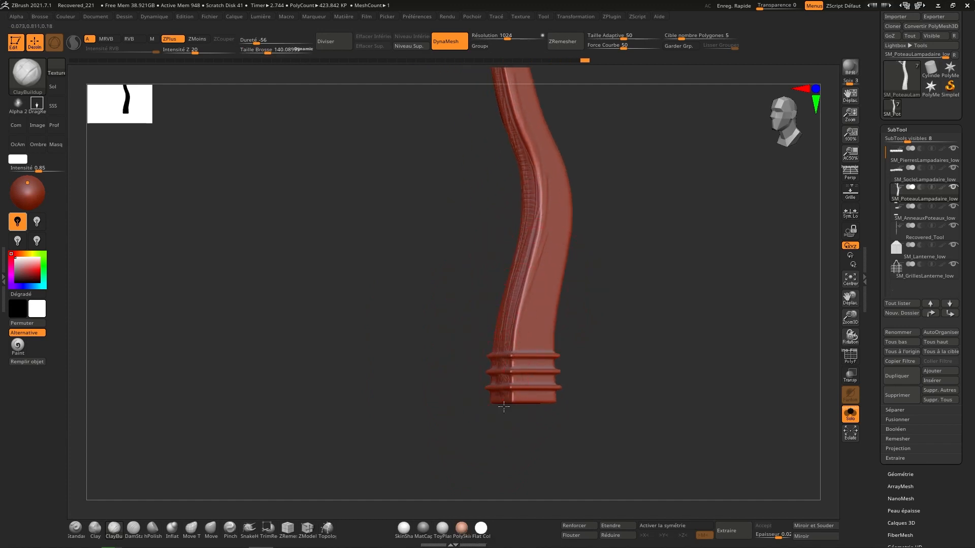
drag(504, 407, 502, 407)
Step: Carve vertical wood grain over the base rings and the lower part of the post's adjacent side face
right_drag(492, 395, 523, 387)
drag(541, 363, 544, 337)
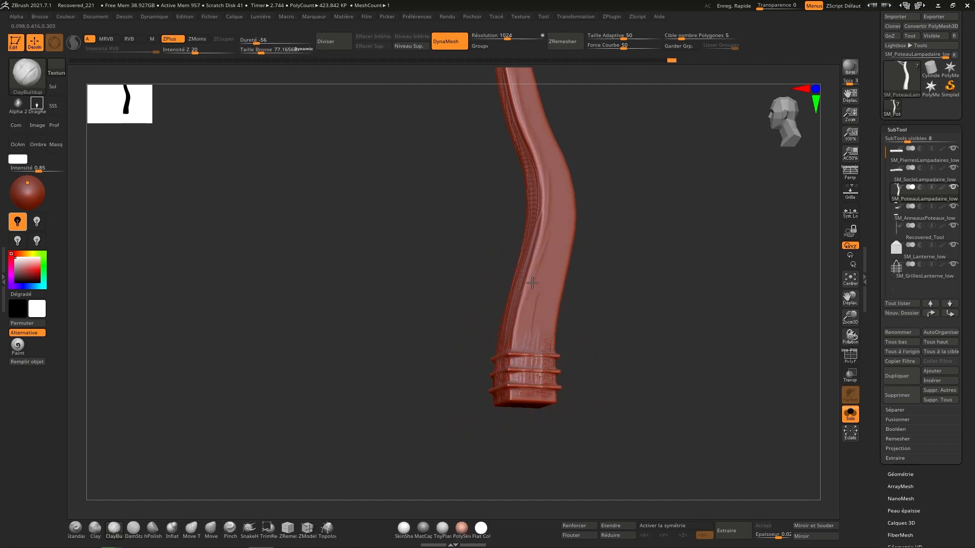
drag(532, 283, 530, 336)
mouse_move(546, 262)
mouse_down()
mouse_move(536, 355)
mouse_move(548, 333)
mouse_up()
Step: Carve wood grain following the curve of the same side face, from mid-height to the top of the post
mouse_move(554, 264)
alt+right_down()
mouse_move(509, 408)
mouse_move(504, 342)
alt+right_up()
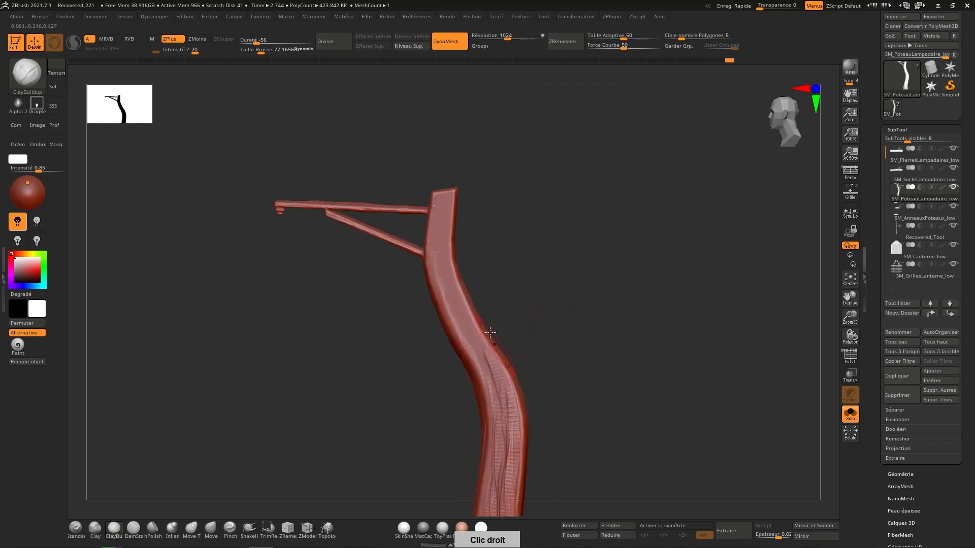
drag(470, 331, 507, 389)
drag(452, 314, 491, 387)
mouse_move(437, 272)
mouse_down()
mouse_move(460, 333)
mouse_move(488, 356)
mouse_up()
drag(448, 276, 477, 332)
drag(441, 232, 433, 273)
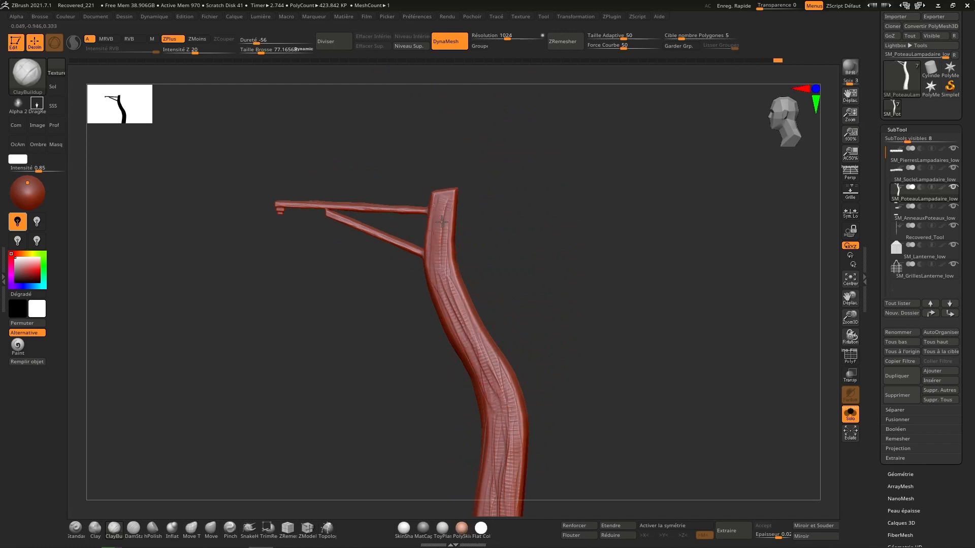
mouse_move(455, 194)
mouse_down()
mouse_move(440, 259)
mouse_move(438, 248)
mouse_up()
drag(447, 210, 452, 257)
Step: Carve wood grain down the post's back face from the top to just above the base rings
right_drag(482, 287, 446, 271)
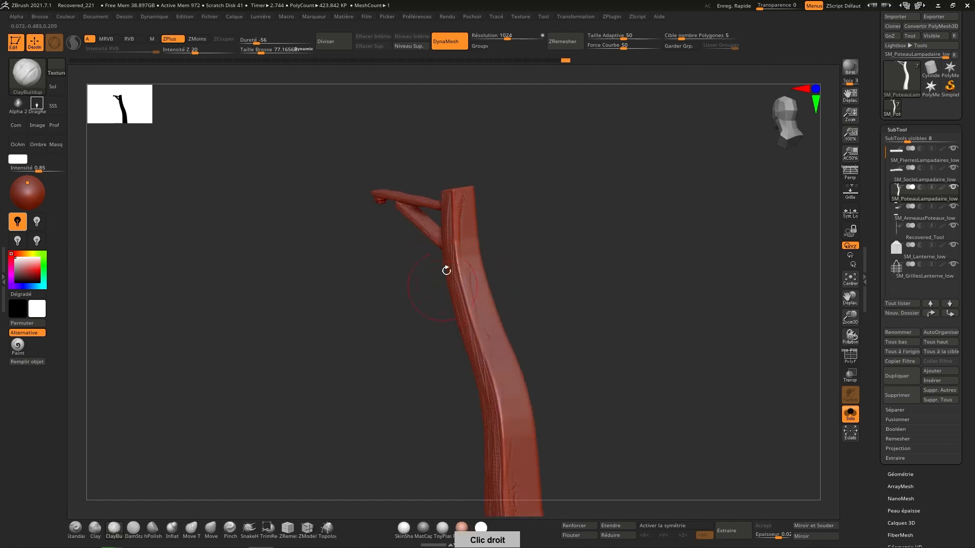
drag(465, 223, 460, 268)
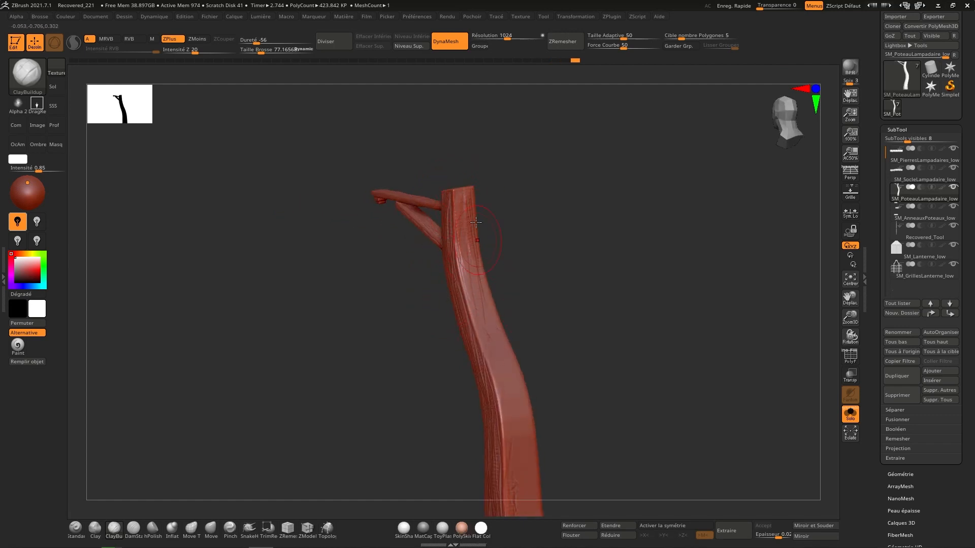
right_drag(471, 291, 455, 240)
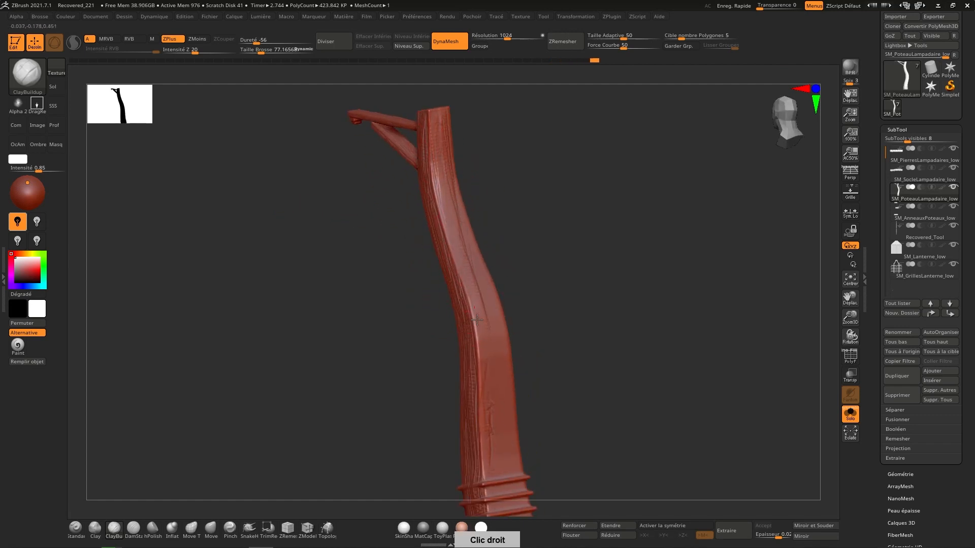
right_drag(484, 441, 483, 393)
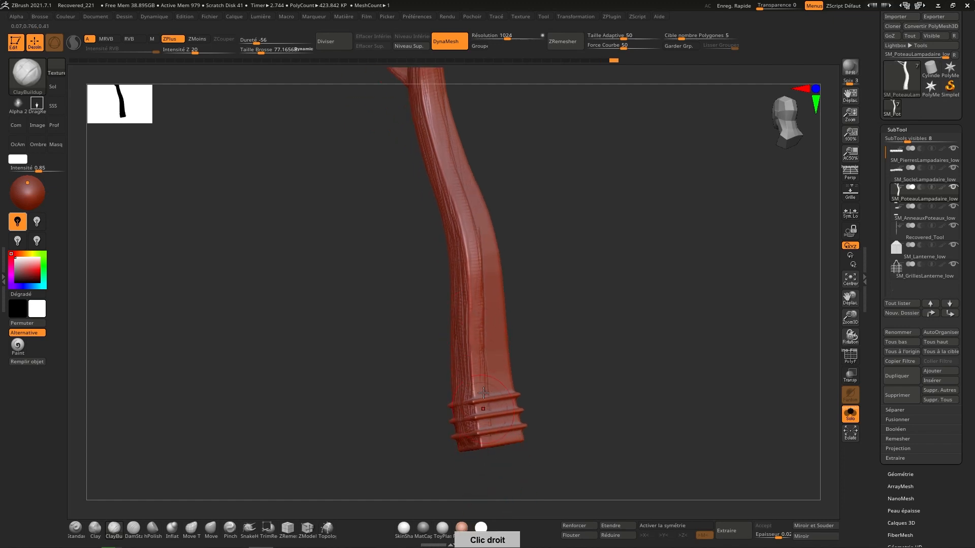
Step: Texture the back of the base rings and fill the post's lower back face with wood grain
mouse_move(487, 438)
mouse_down()
mouse_move(484, 374)
mouse_move(511, 400)
mouse_up()
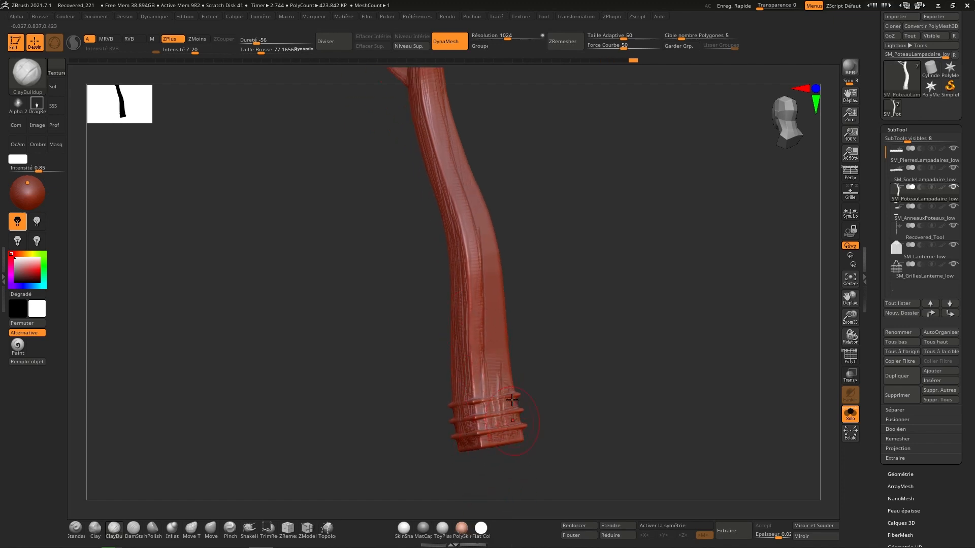
drag(490, 354, 487, 396)
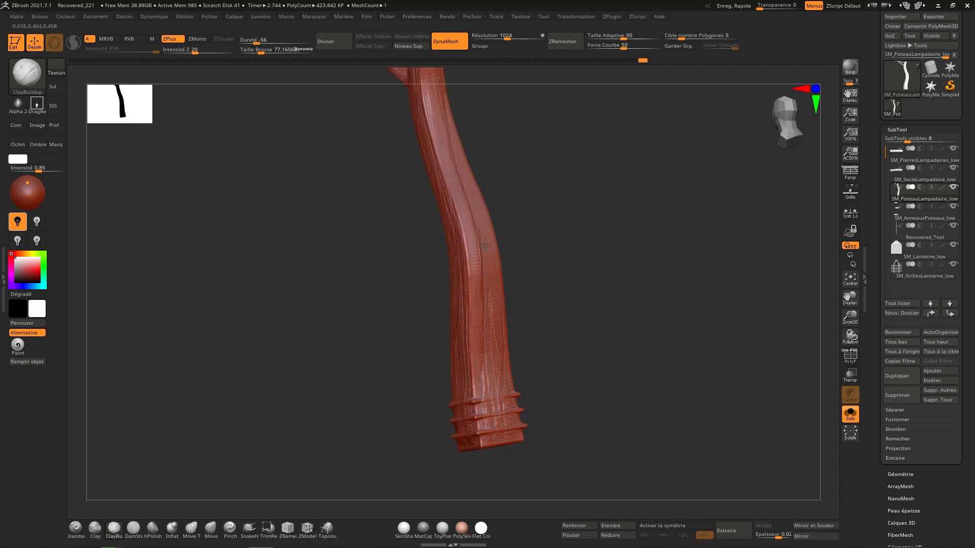
right_drag(486, 302, 485, 323)
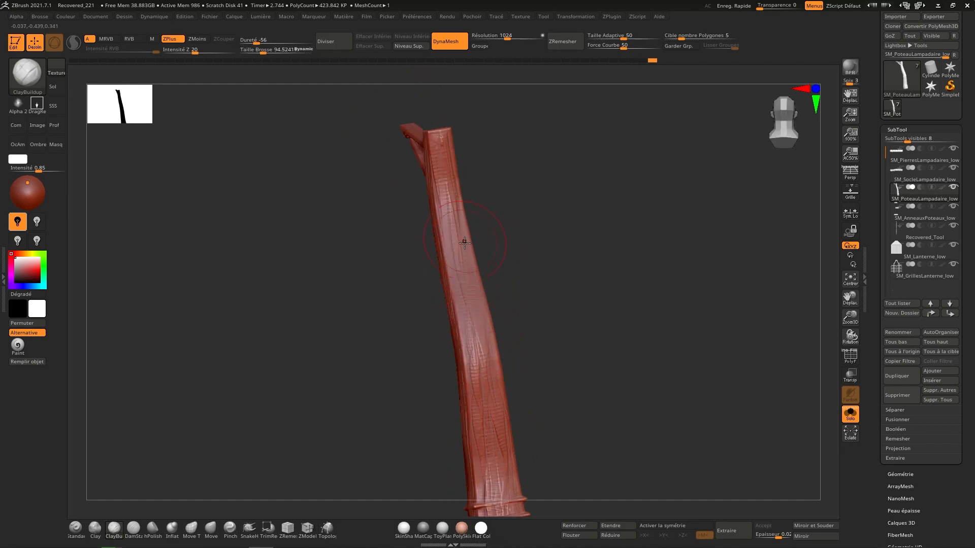
Step: Carve wood grain along the post's remaining smooth face, following its curve down to the base rings
right_drag(446, 133, 469, 201)
right_drag(484, 248, 460, 196)
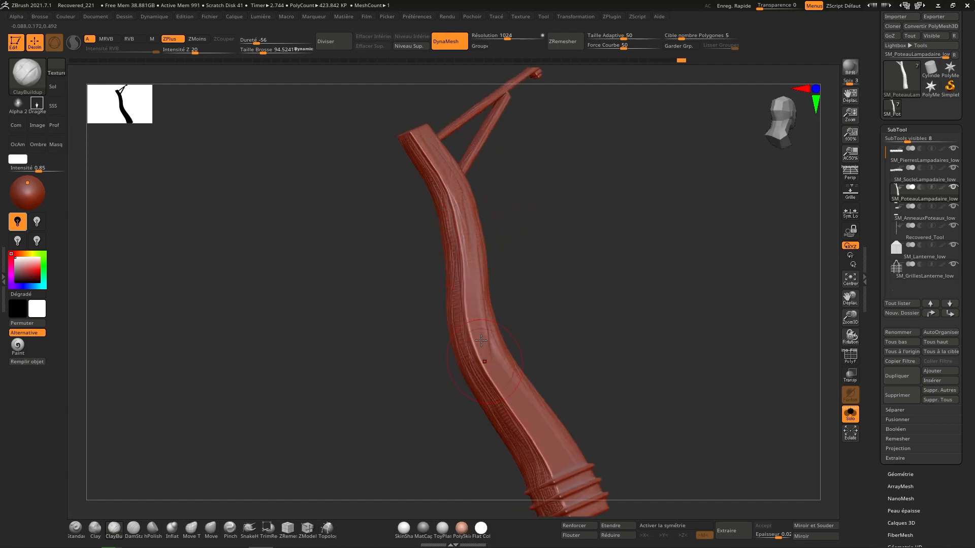
drag(481, 340, 481, 334)
drag(527, 410, 546, 449)
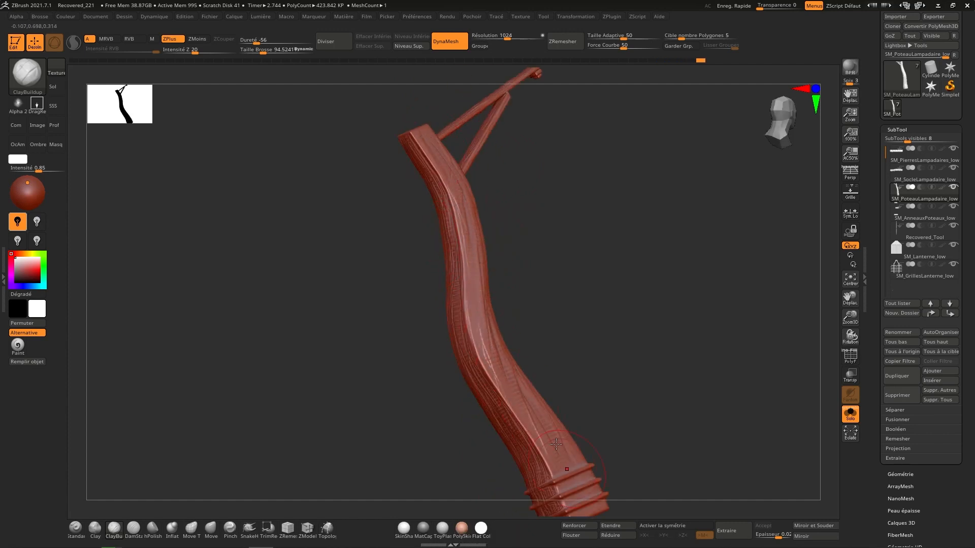
right_drag(544, 426, 528, 435)
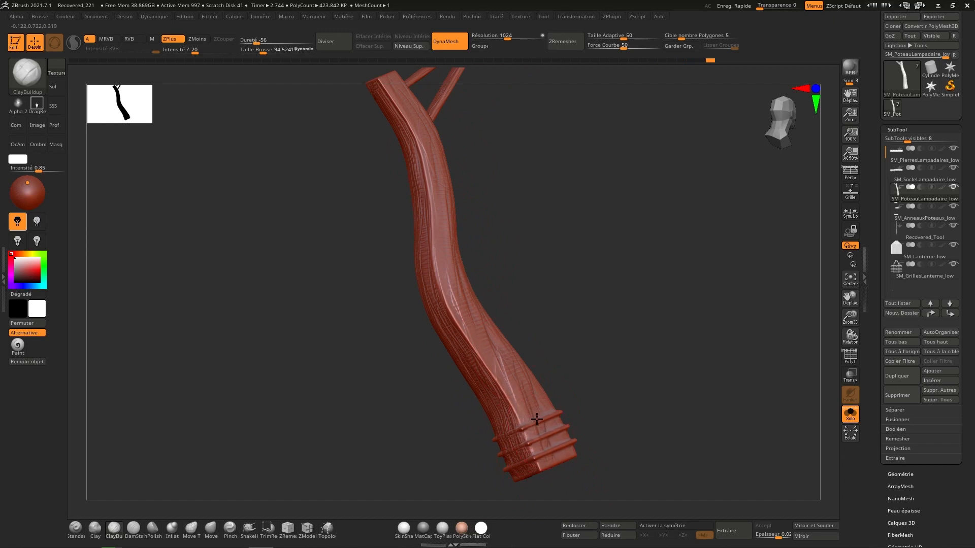
right_drag(564, 399, 605, 320)
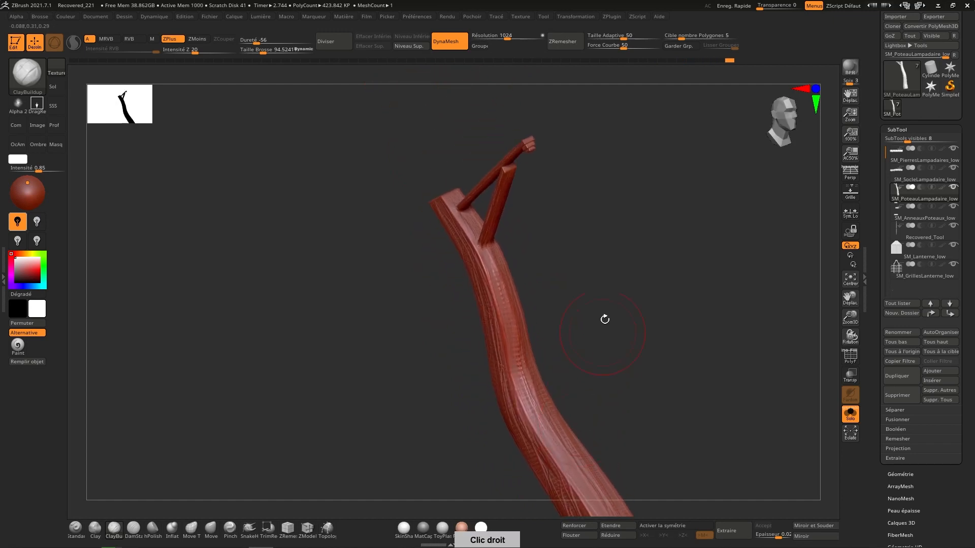
Step: Flatten the edges around the post's top end with the hPolish brush at a size of about 62
click(152, 530)
key(s)
drag(544, 258, 536, 259)
right_drag(540, 254, 494, 271)
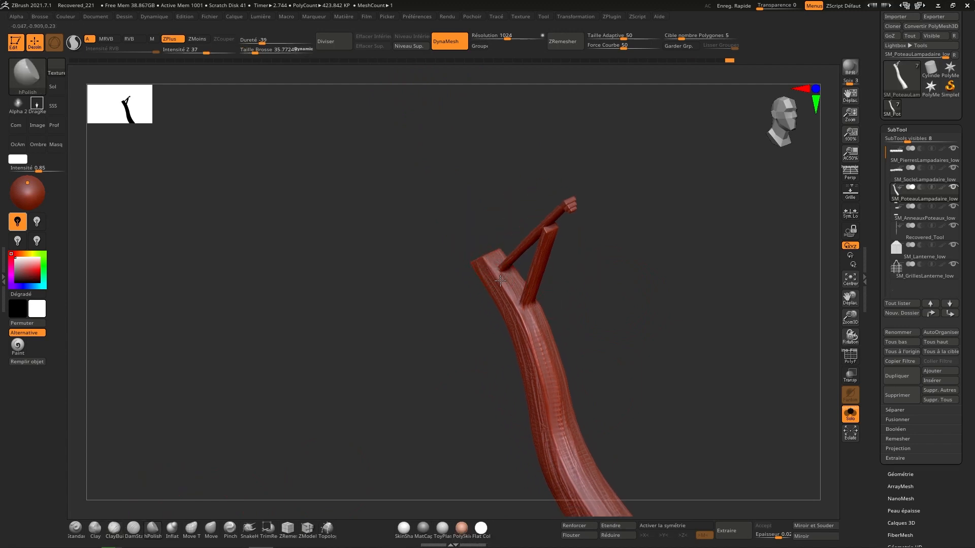
mouse_move(517, 316)
right_down()
mouse_move(522, 349)
mouse_move(505, 290)
right_up()
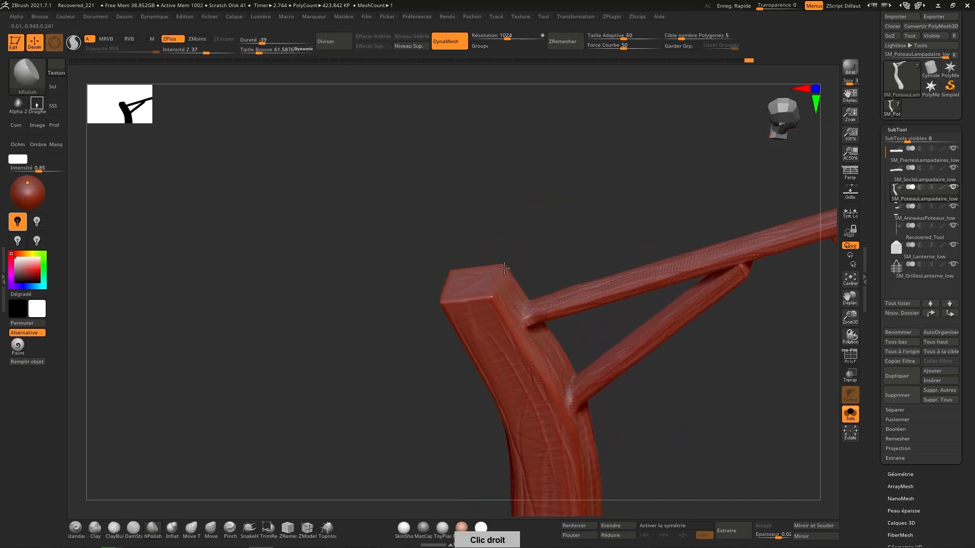
mouse_move(473, 254)
right_down()
mouse_move(503, 293)
mouse_move(484, 305)
mouse_move(470, 277)
mouse_move(480, 264)
mouse_move(477, 275)
right_up()
Step: Carve rounded growth rings into the post's top end with a small ClayBuildup brush and soften them with Smooth
key(b)
key(c)
key(b)
key(s)
drag(477, 275, 473, 275)
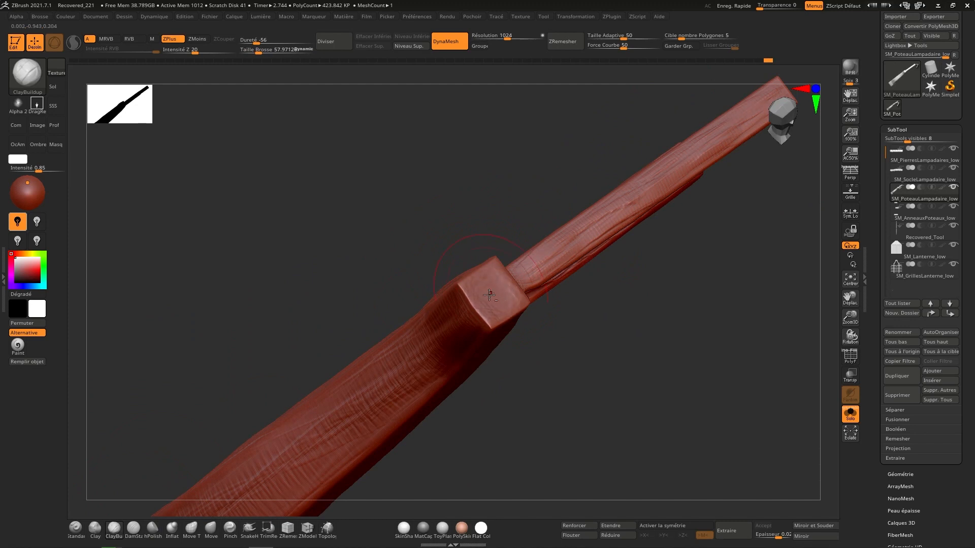
key(bracketleft)
shift+drag(490, 301, 491, 273)
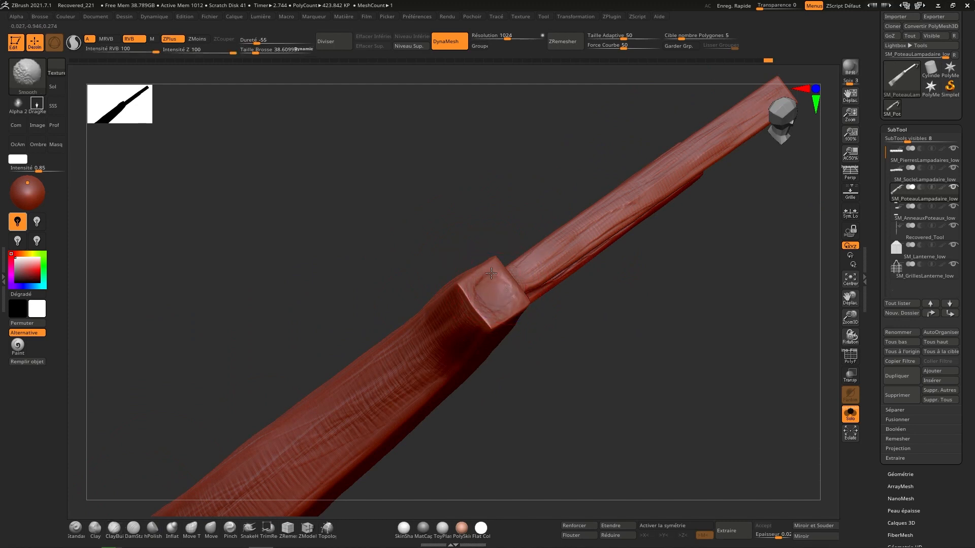
Step: Smooth the wood grain on the post's side face from the top to the base rings, using a brush size of about 182
mouse_move(558, 287)
right_down()
mouse_move(496, 327)
mouse_move(612, 289)
mouse_move(773, 178)
mouse_move(658, 234)
mouse_move(617, 213)
right_up()
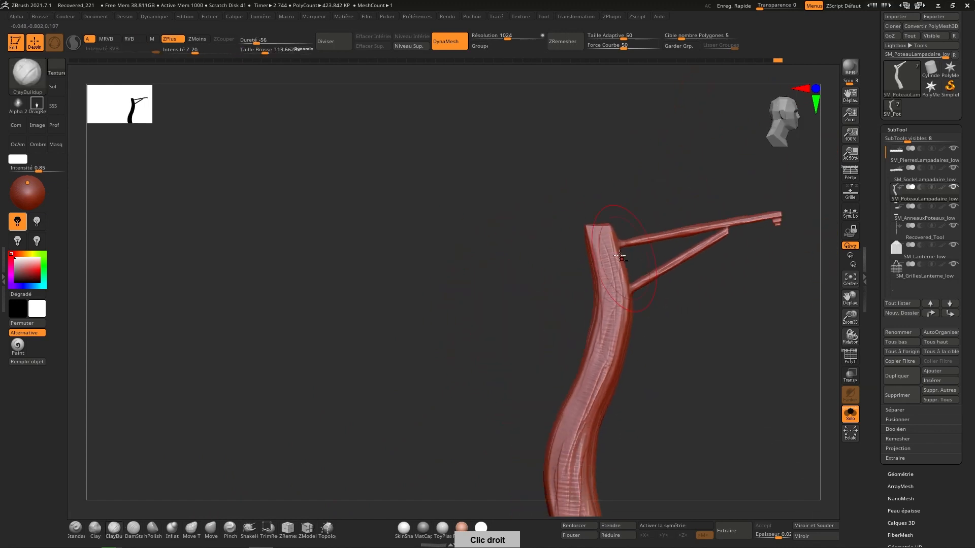
key(s)
drag(622, 256, 638, 256)
alt+right_drag(641, 275, 605, 209)
mouse_move(577, 178)
shift+mouse_down()
mouse_move(585, 227)
mouse_move(576, 199)
shift+mouse_up()
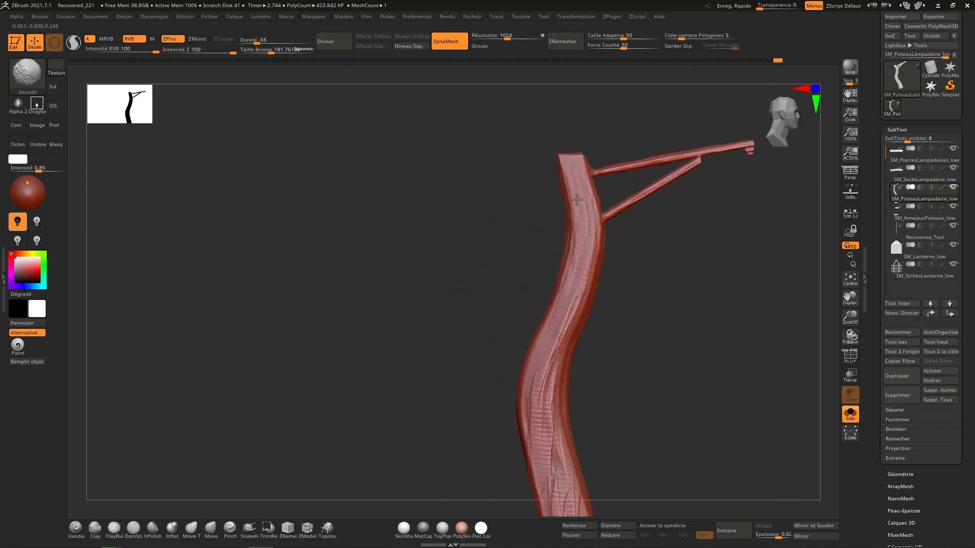
right_drag(575, 290, 526, 366)
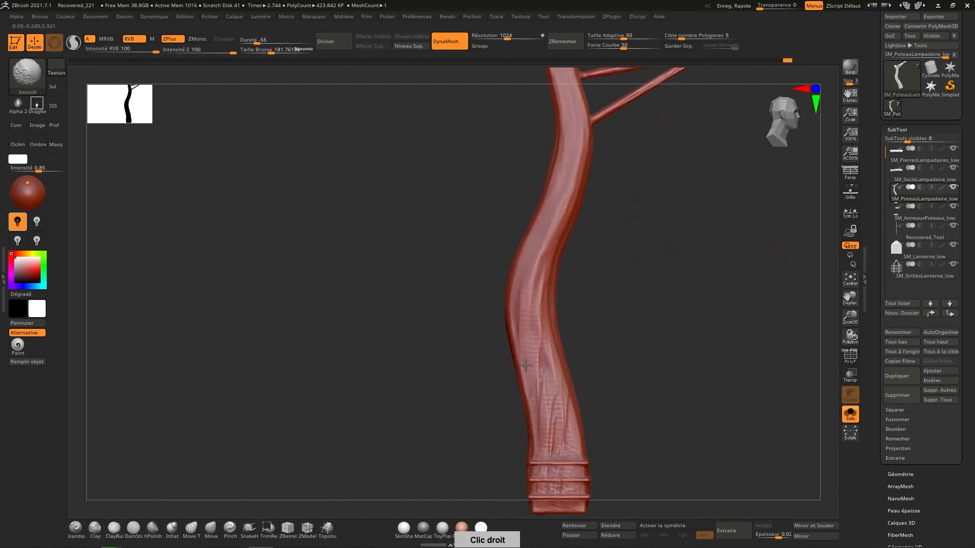
mouse_move(561, 457)
shift+mouse_down()
mouse_move(573, 465)
mouse_move(559, 437)
mouse_move(558, 486)
shift+mouse_up()
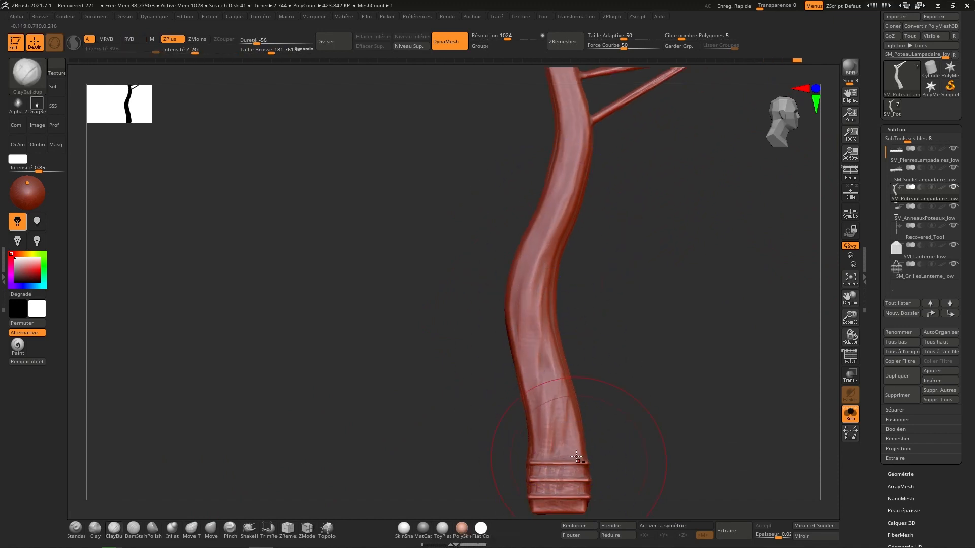
Step: Soften the wood grain on the post's remaining faces and around the base rings with the Smooth brush
alt+right_drag(546, 506, 531, 409)
right_drag(523, 284, 542, 194)
right_drag(561, 265, 556, 371)
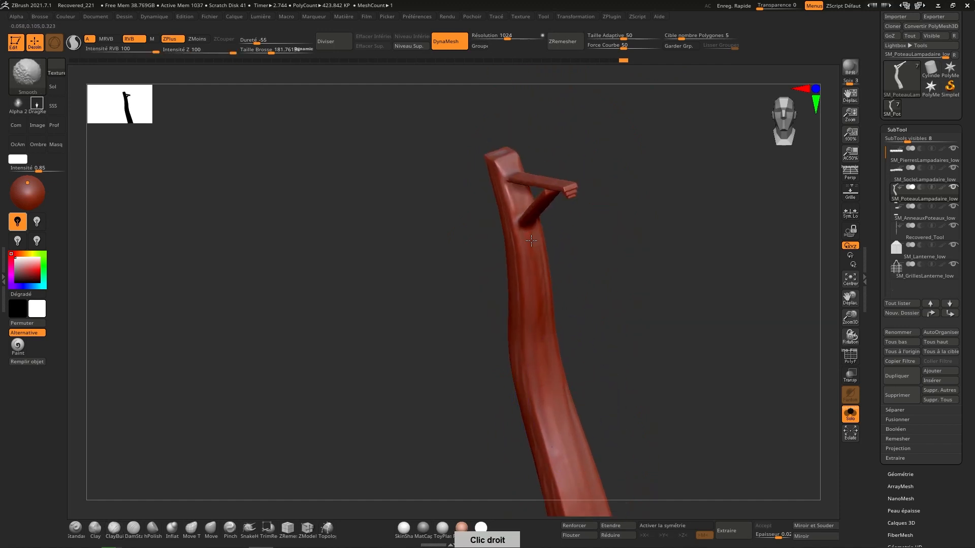
mouse_move(547, 302)
right_down()
mouse_move(547, 240)
mouse_move(496, 256)
mouse_move(620, 211)
mouse_move(594, 211)
right_up()
right_drag(697, 452, 570, 229)
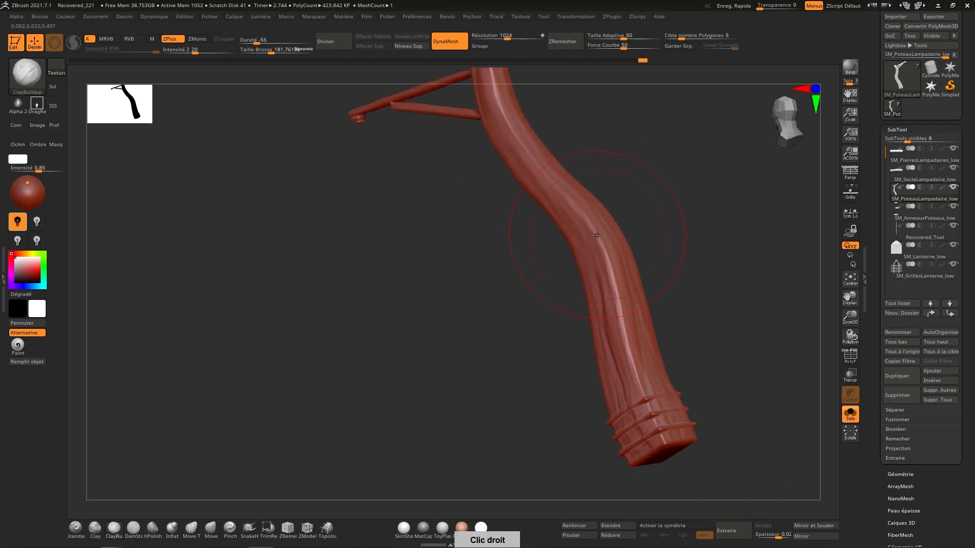
right_drag(692, 398, 735, 363)
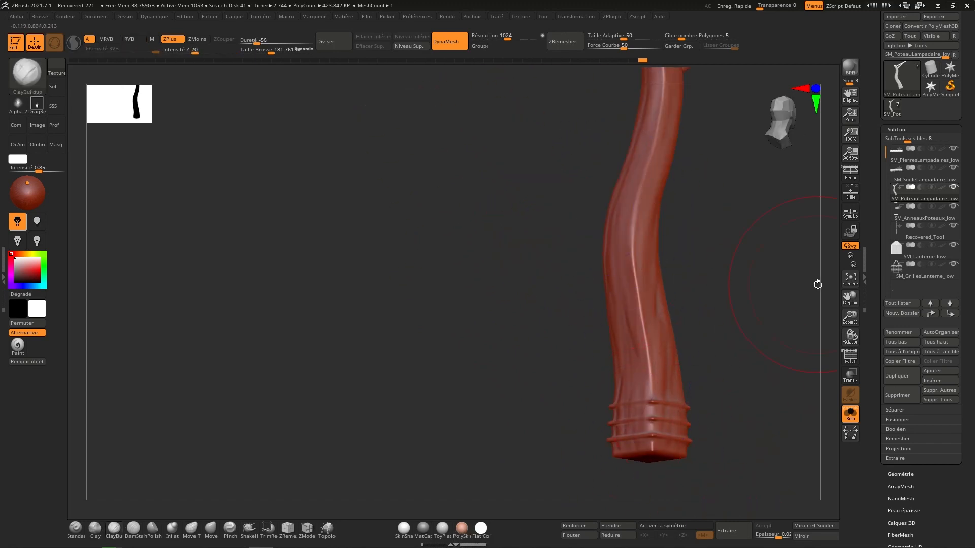
Step: Select the SM_AnneauxPoteaux_low SubTool, turn off Solo, and choose the Move Topological brush at a size of about 90
click(927, 215)
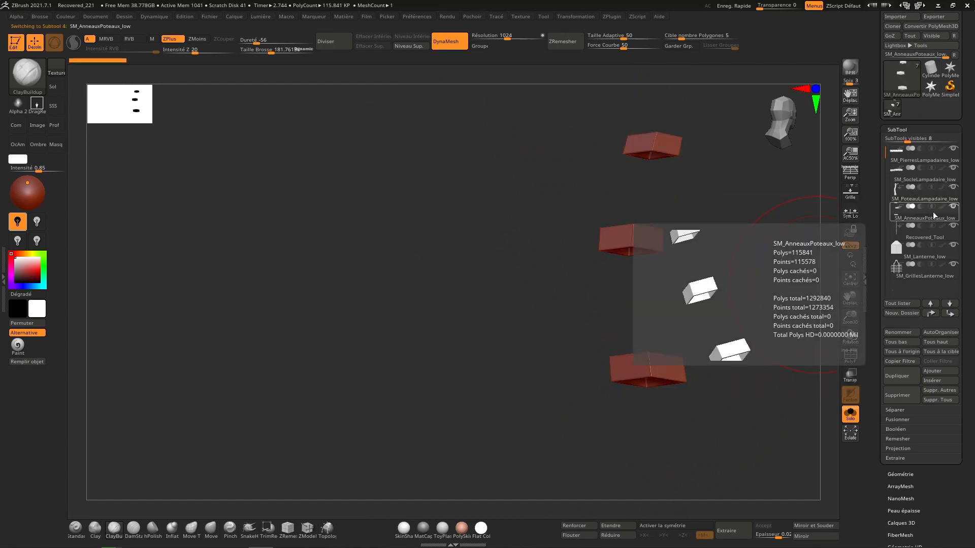
click(850, 413)
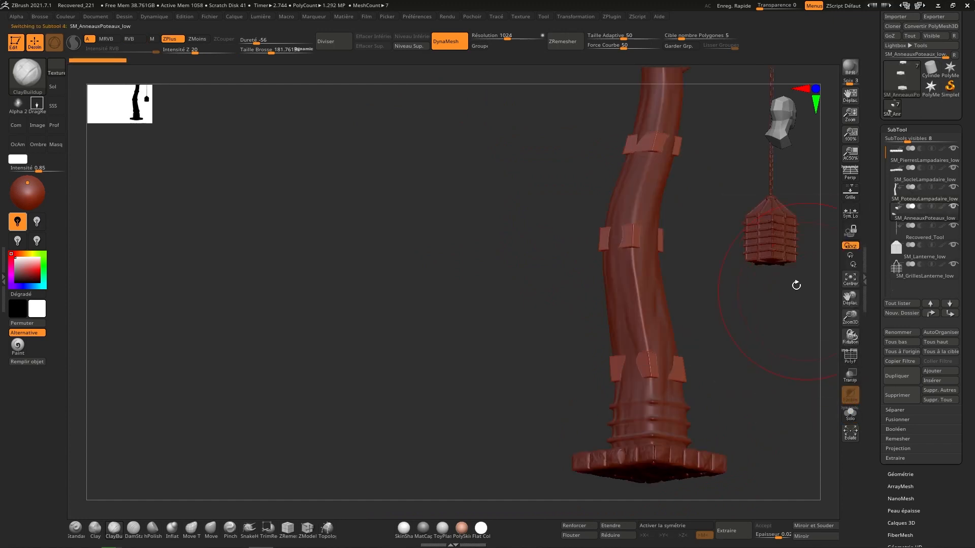
mouse_move(794, 283)
right_down()
mouse_move(676, 251)
mouse_move(663, 218)
mouse_move(802, 196)
mouse_move(675, 281)
mouse_move(729, 285)
mouse_move(696, 287)
mouse_move(730, 290)
mouse_move(736, 337)
right_up()
click(191, 529)
key(s)
drag(725, 307, 716, 307)
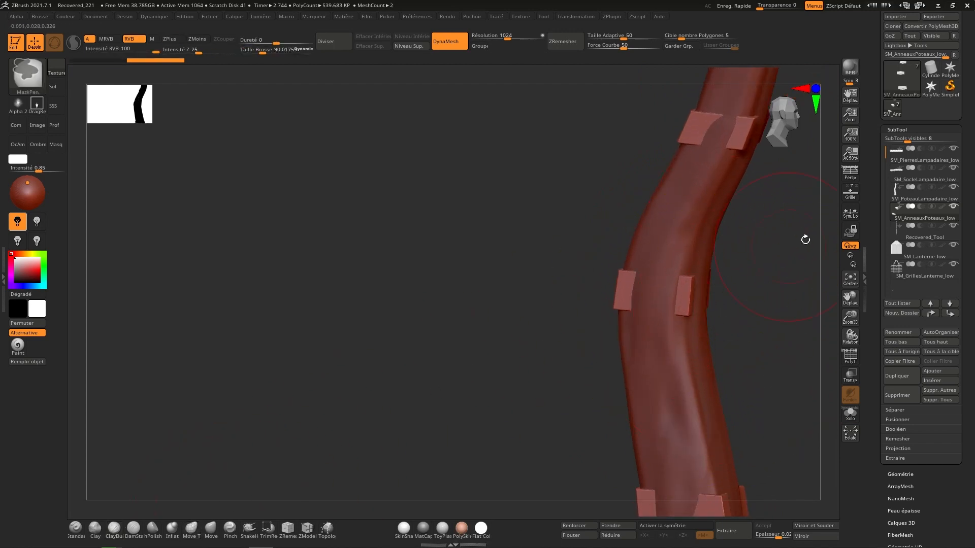
Step: Make SM_PoteauLampadaire_low the active SubTool and reduce the Move Topological brush to about 48 at the middle metal ring
click(927, 198)
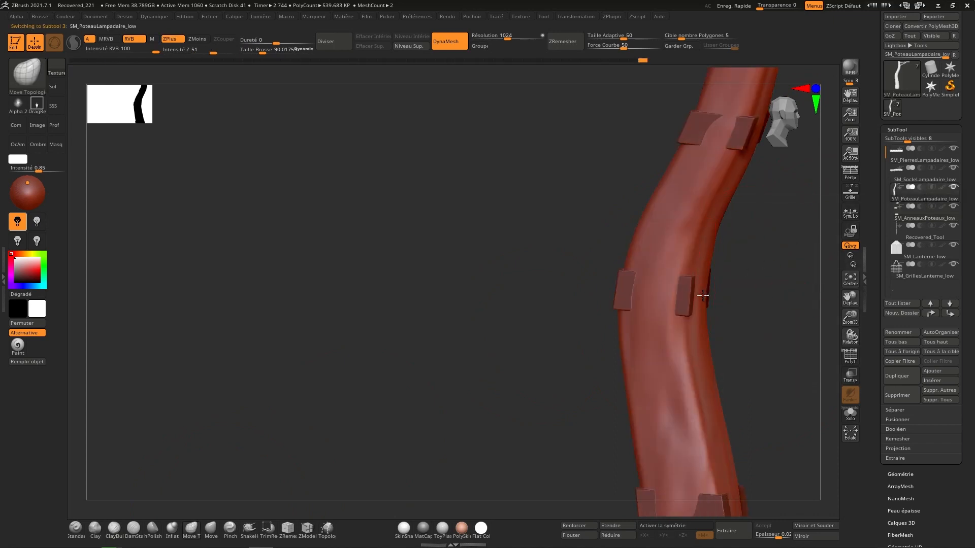
right_drag(694, 294, 695, 321)
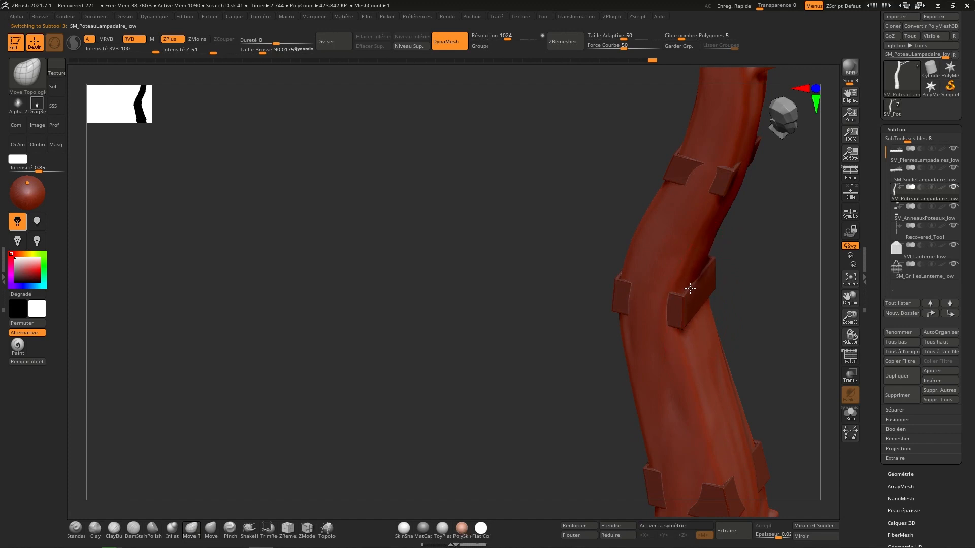
mouse_move(691, 288)
right_down()
mouse_move(719, 300)
mouse_move(704, 304)
right_up()
key(s)
drag(704, 304, 694, 305)
key(s)
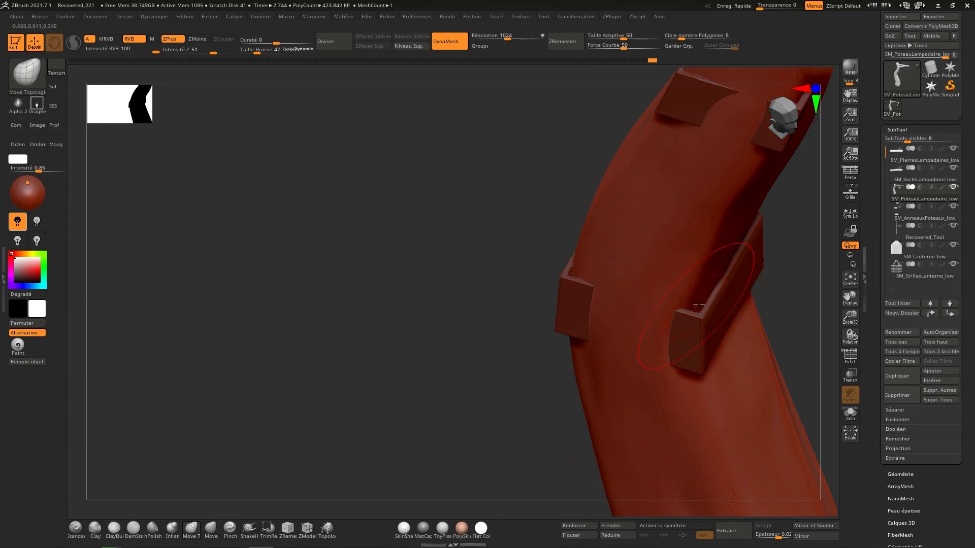
Step: Reshape the post's surface around the middle ring so that it fits inside the ring on every side
right_drag(726, 272, 609, 329)
mouse_move(609, 328)
alt+mouse_down()
mouse_move(599, 334)
mouse_move(615, 348)
mouse_move(595, 365)
alt+mouse_up()
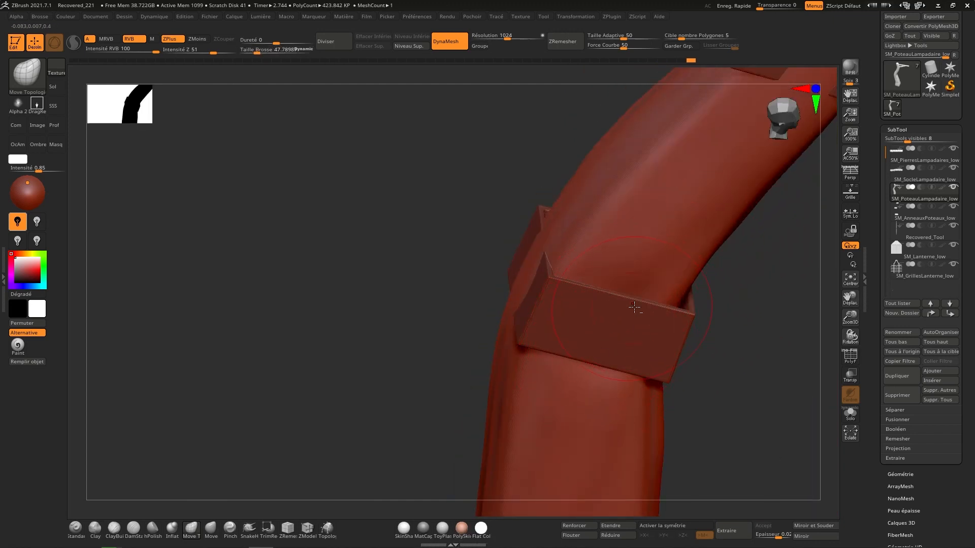
right_drag(631, 305, 524, 268)
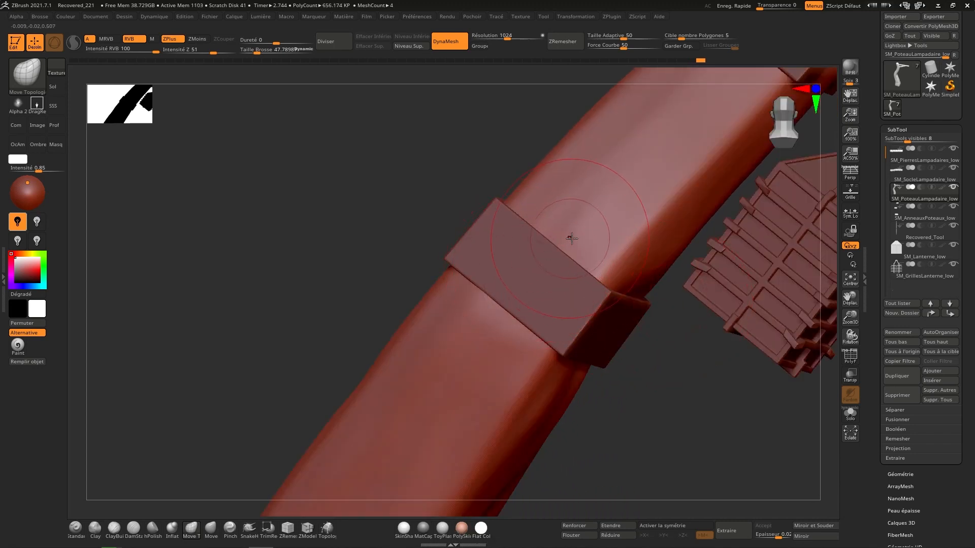
right_drag(573, 236, 561, 226)
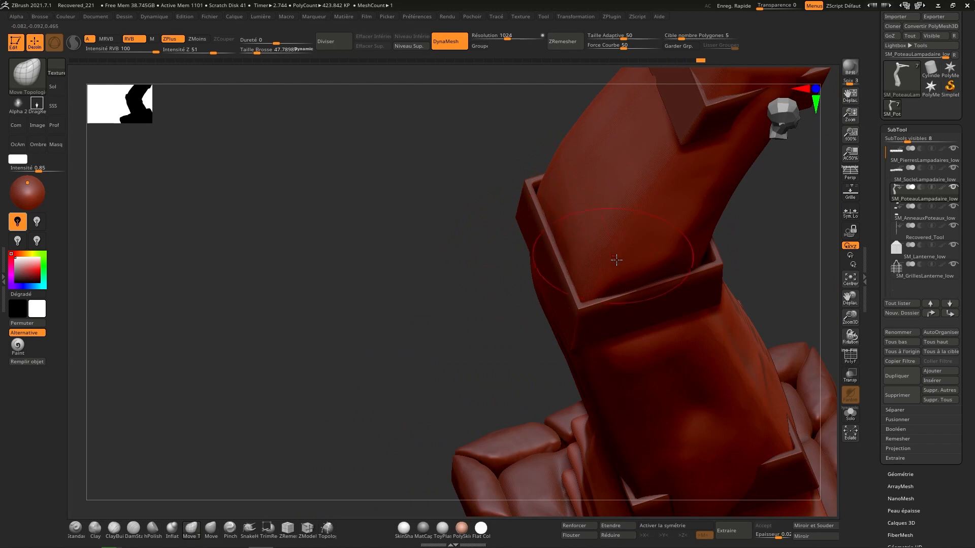
mouse_move(618, 259)
right_down()
mouse_move(624, 175)
mouse_move(682, 167)
mouse_move(628, 228)
mouse_move(638, 334)
right_up()
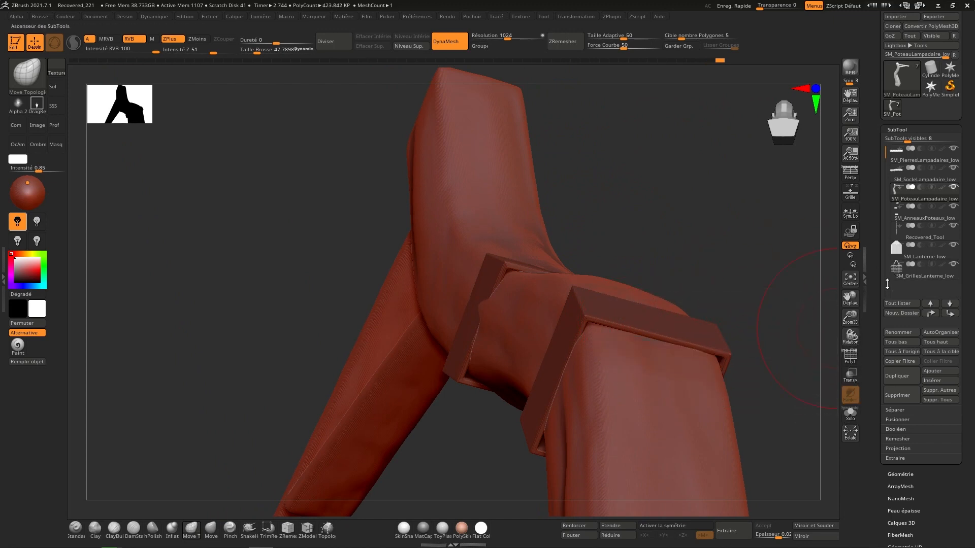
Step: Turn on transparency with Ghost display and adjust the post's surface to fit inside the rings with a smaller Move Topological brush
click(859, 372)
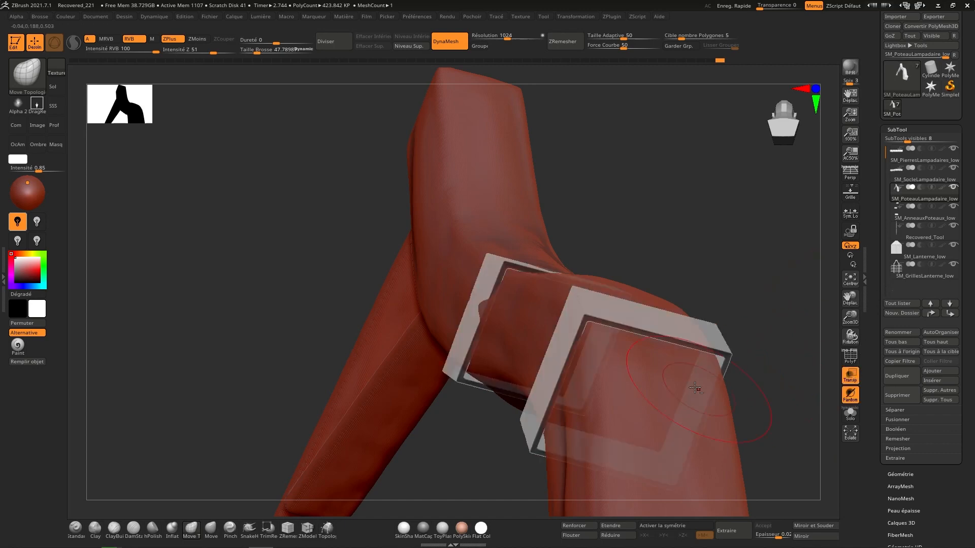
mouse_move(695, 388)
right_down()
mouse_move(669, 273)
mouse_move(586, 327)
right_up()
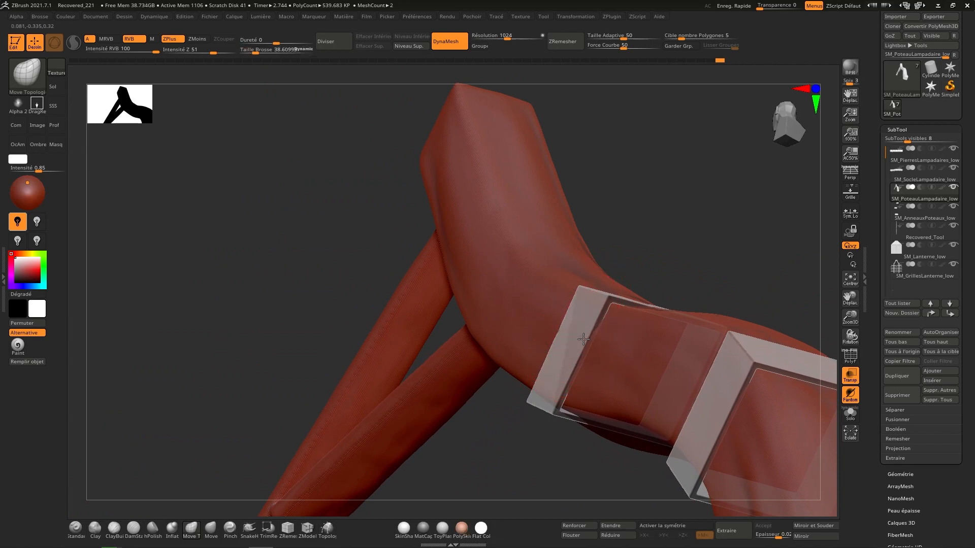
mouse_move(606, 297)
right_down()
mouse_move(653, 230)
mouse_move(641, 301)
right_up()
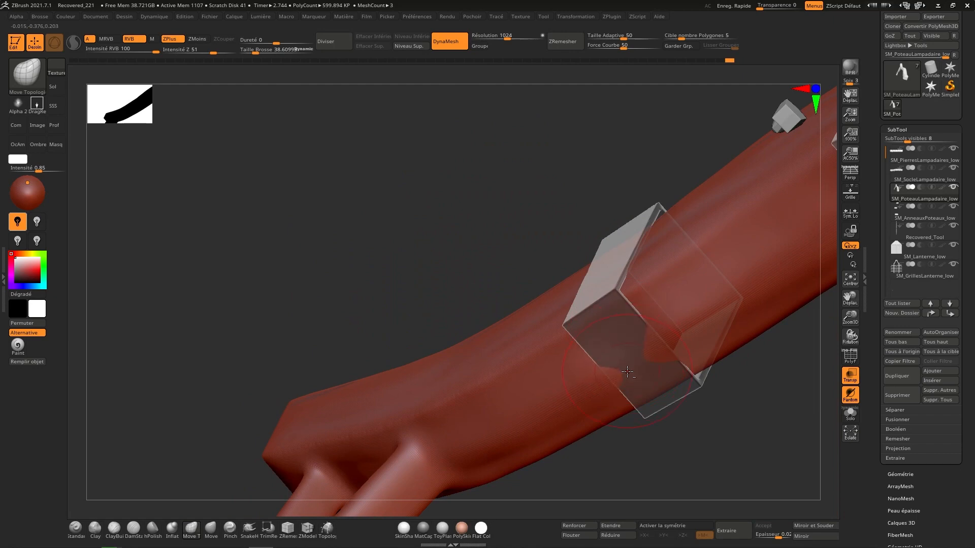
right_drag(689, 344, 690, 322)
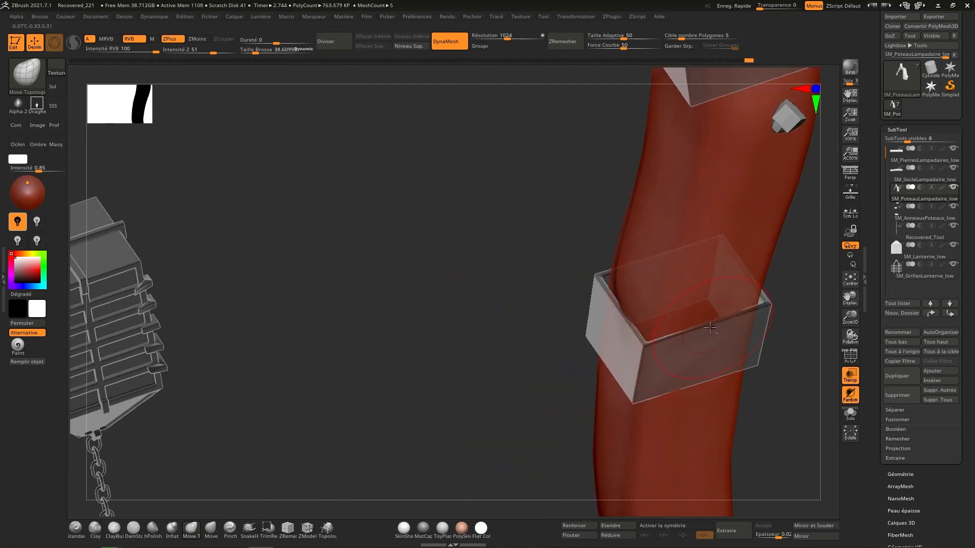
right_drag(682, 382, 707, 320)
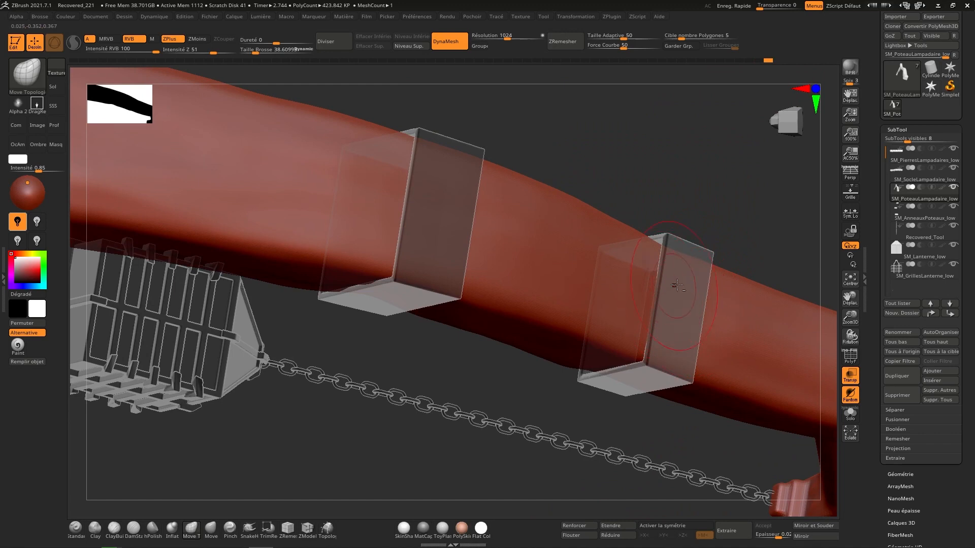
mouse_move(677, 286)
right_down()
mouse_move(711, 396)
mouse_move(692, 381)
mouse_move(667, 264)
mouse_move(651, 467)
right_up()
Step: Fit the post's faces inside the lower ring with a Move Topological brush size of about 65, and turn off Ghost display
mouse_move(658, 272)
alt+right_down()
mouse_move(664, 352)
mouse_move(638, 353)
mouse_move(640, 245)
alt+right_up()
alt+right_drag(661, 325, 634, 193)
mouse_move(673, 373)
alt+right_down()
mouse_move(629, 215)
mouse_move(646, 300)
alt+right_up()
key(s)
drag(646, 300, 653, 300)
right_drag(628, 398, 629, 379)
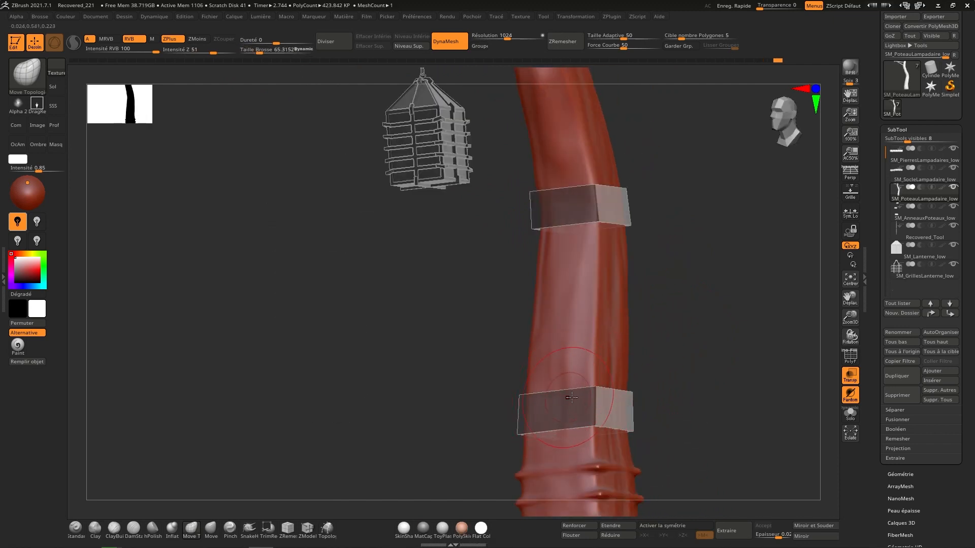
right_drag(572, 397, 618, 385)
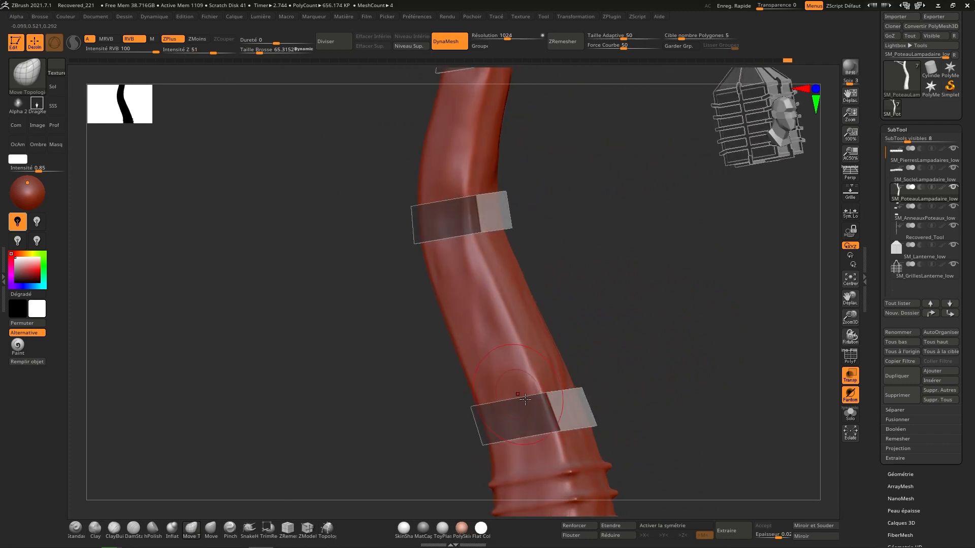
right_drag(525, 400, 605, 370)
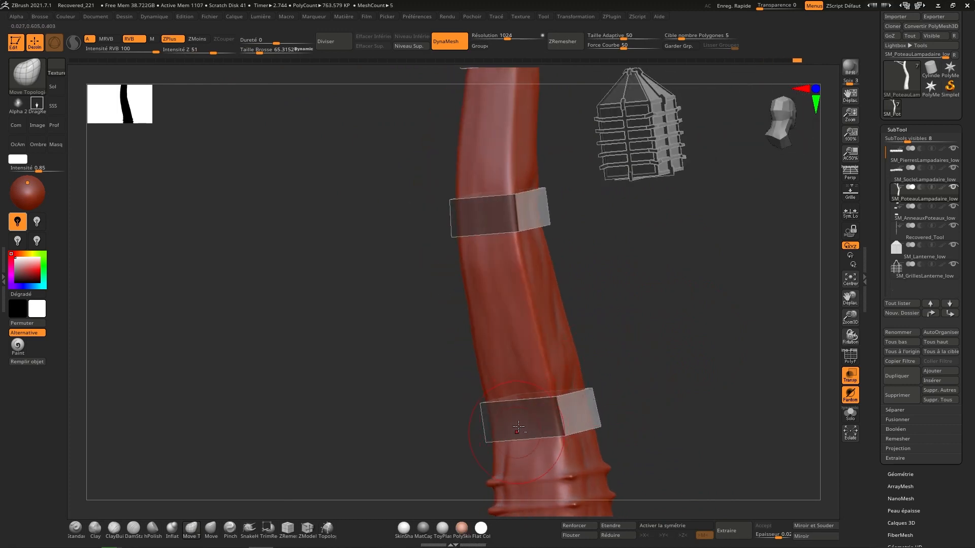
right_drag(518, 426, 590, 381)
right_drag(532, 407, 567, 399)
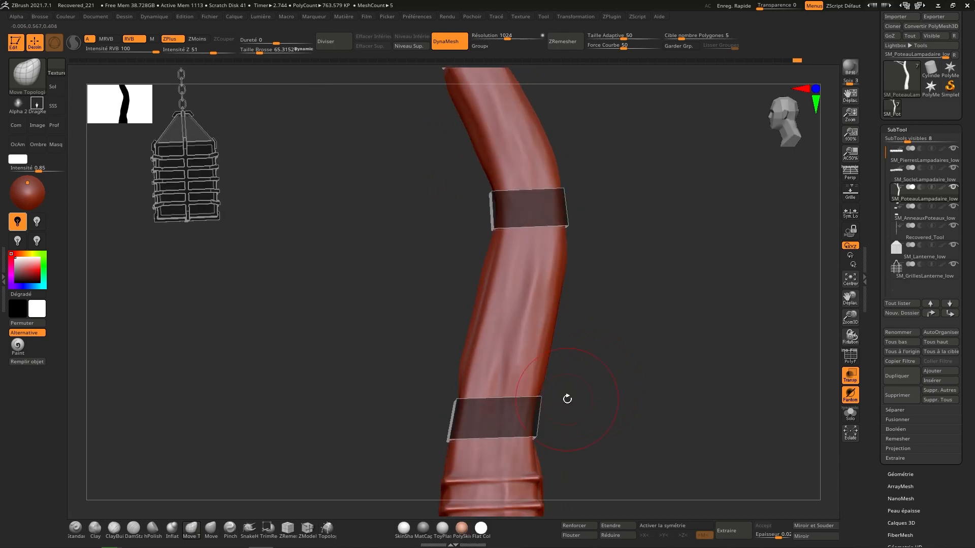
click(850, 394)
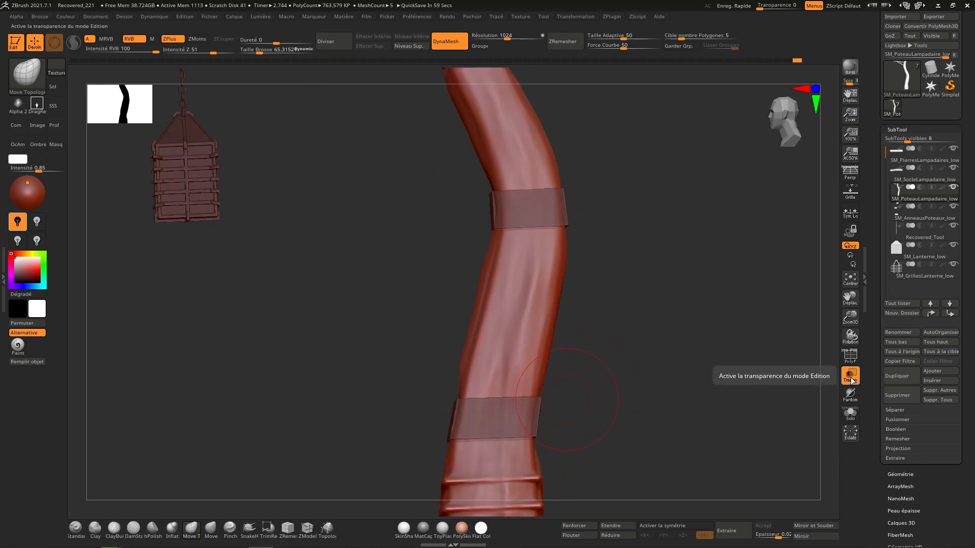
Step: Turn off the transparent display and check the whole post's fit inside its rings from the front and side
click(850, 376)
right_drag(614, 285, 647, 216)
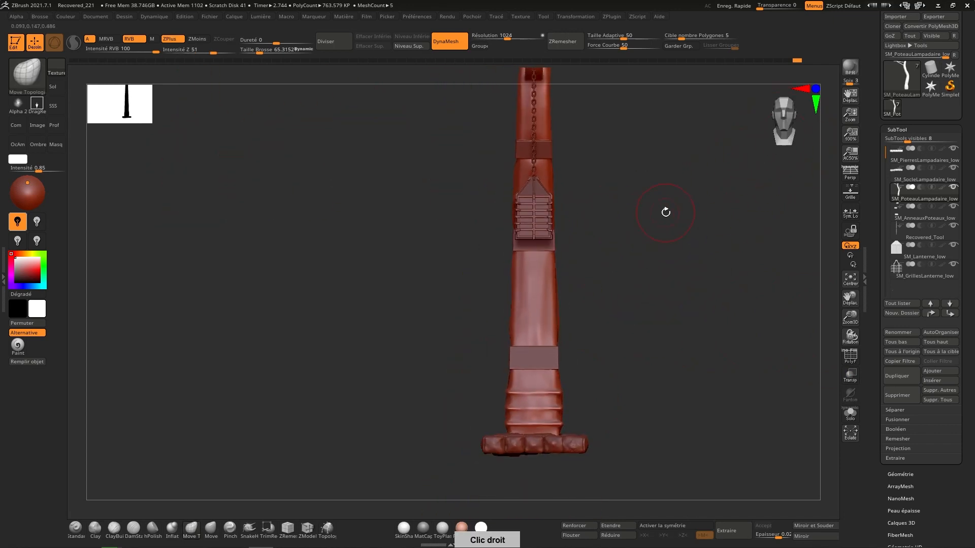
right_drag(602, 312, 553, 325)
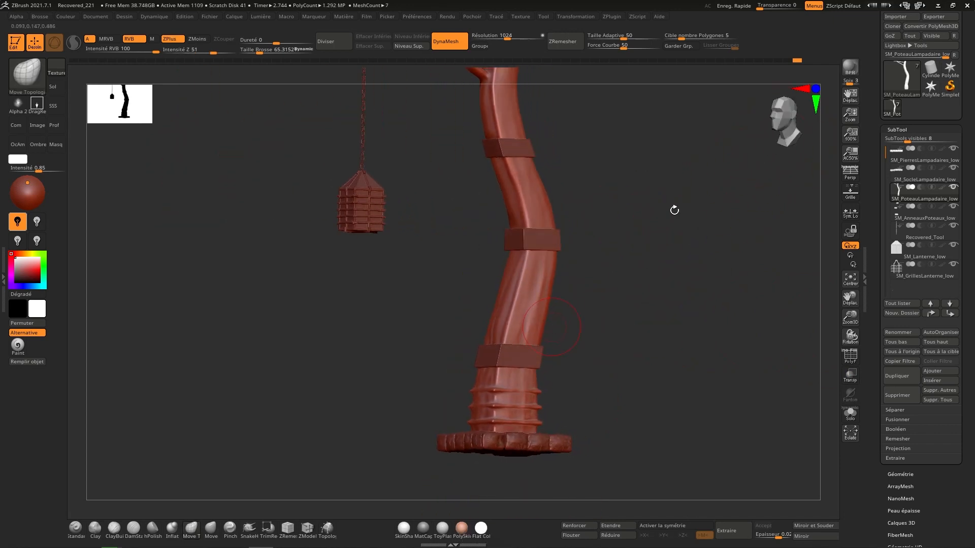
click(781, 137)
mouse_move(608, 282)
alt+right_down()
mouse_move(610, 355)
mouse_move(605, 285)
alt+right_up()
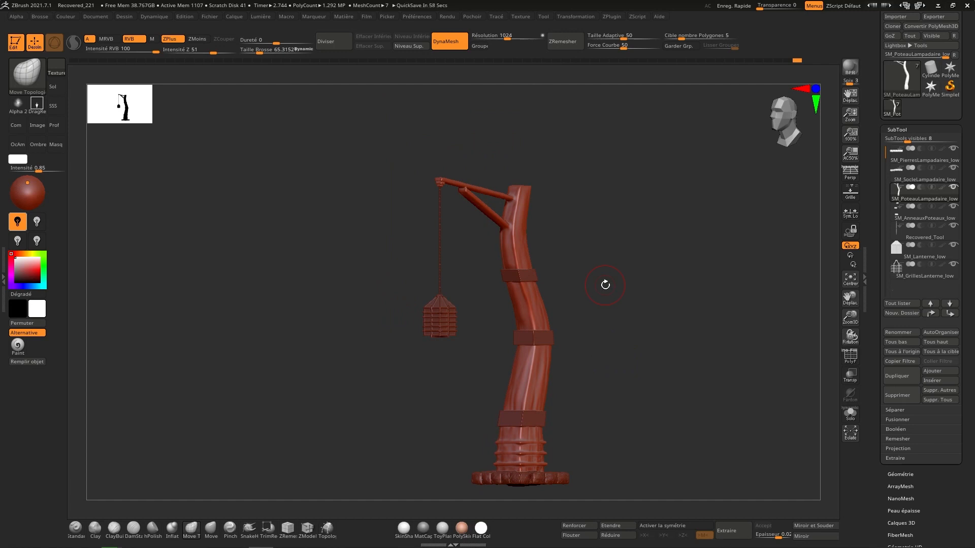
Step: Make SM_AnneauxPoteaux_low the active SubTool and smooth the middle ring's front corner edge with a brush size of about 21
click(927, 219)
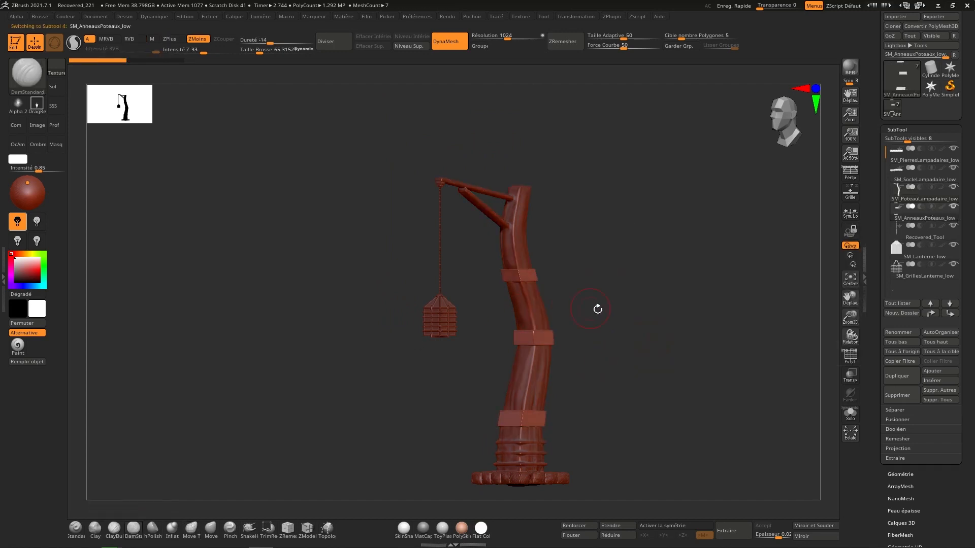
mouse_move(623, 315)
ctrl+right_down()
mouse_move(562, 456)
mouse_move(559, 432)
ctrl+right_up()
alt+right_drag(517, 337, 537, 339)
ctrl+right_drag(537, 340, 551, 442)
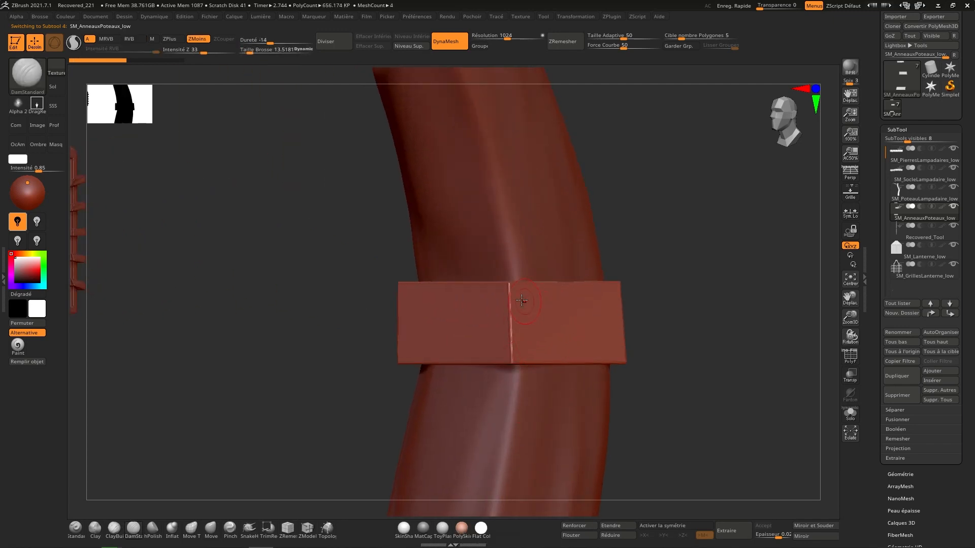
key(s)
drag(519, 302, 511, 305)
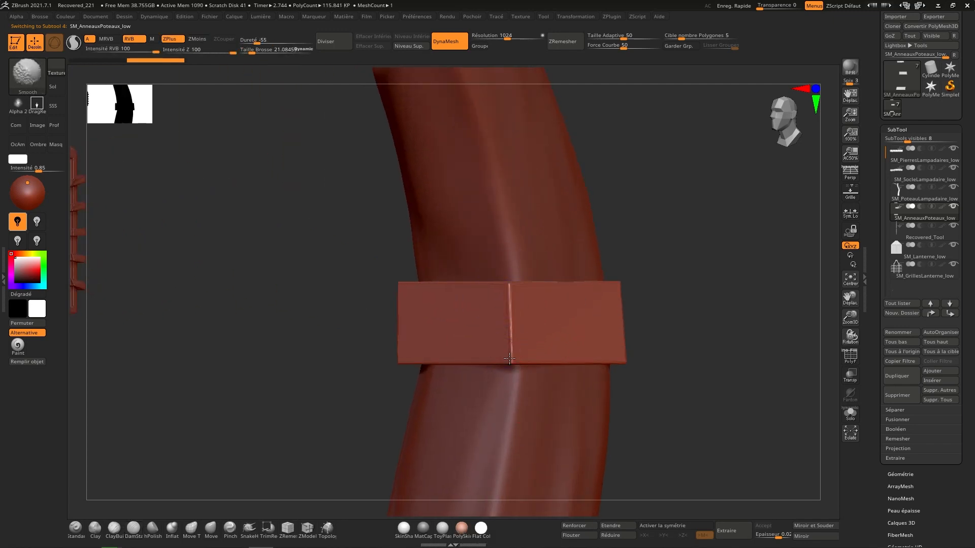
shift+drag(509, 359, 510, 365)
Step: Examine the rings and the joints where the bracket beams meet the post, with the DamStandard brush reduced to about 12
right_drag(507, 322, 546, 276)
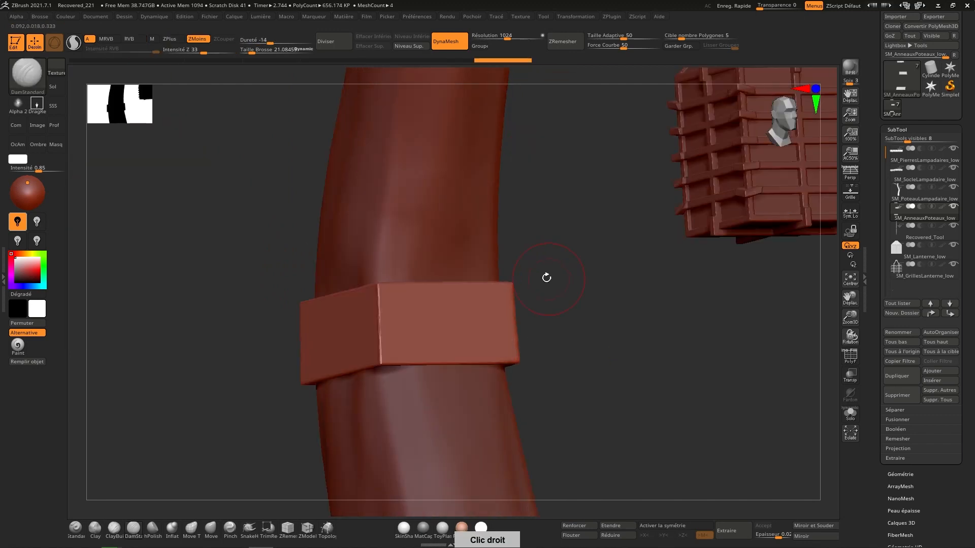
mouse_move(377, 316)
right_down()
mouse_move(420, 286)
mouse_move(251, 326)
mouse_move(276, 326)
mouse_move(126, 387)
mouse_move(267, 352)
mouse_move(435, 332)
right_up()
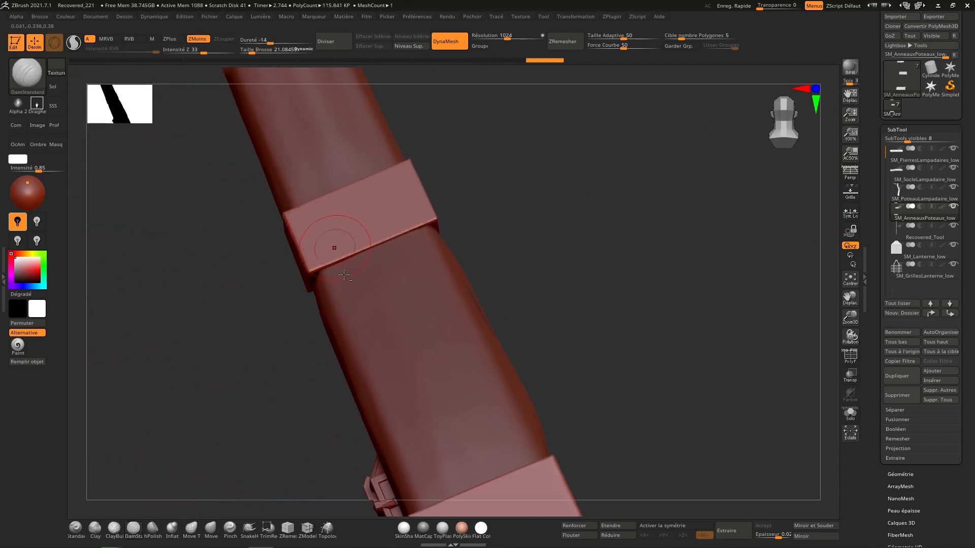
alt+right_drag(334, 245, 391, 333)
alt+right_drag(331, 300, 445, 445)
key(s)
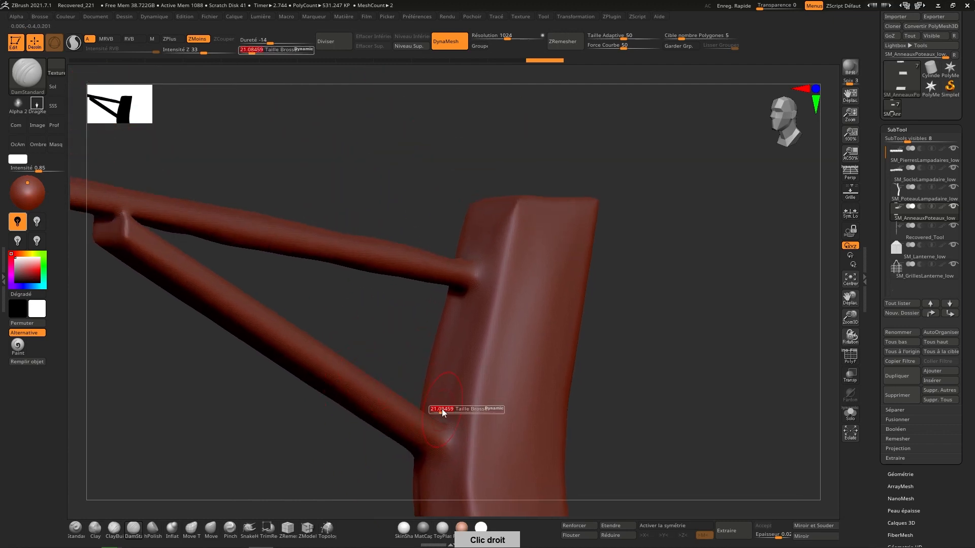
drag(441, 410, 439, 410)
right_drag(452, 423, 432, 361)
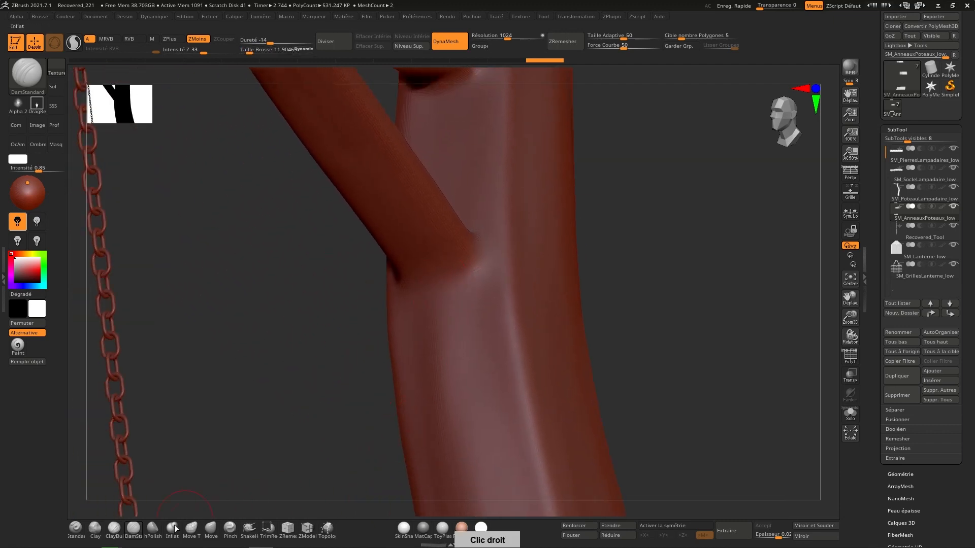
right_drag(496, 325, 496, 321)
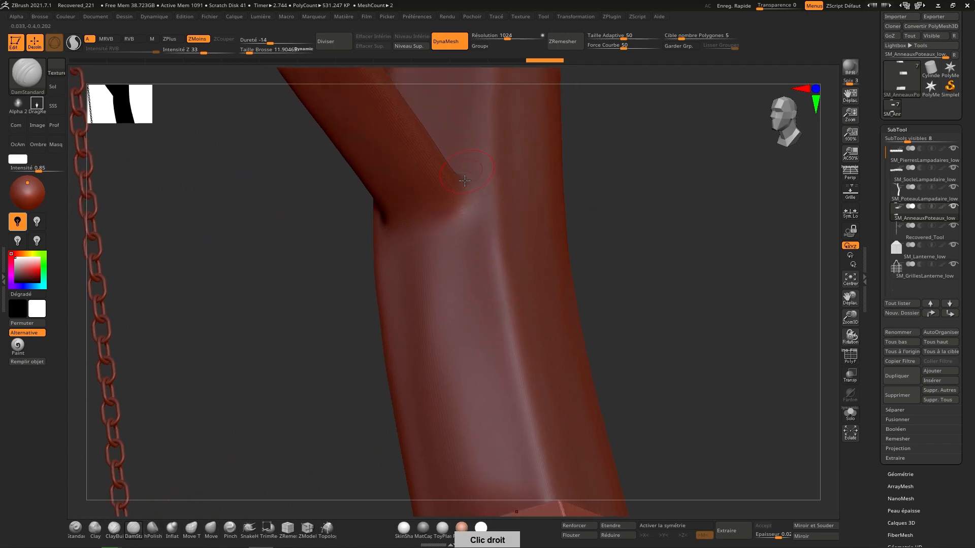
right_drag(440, 229, 448, 175)
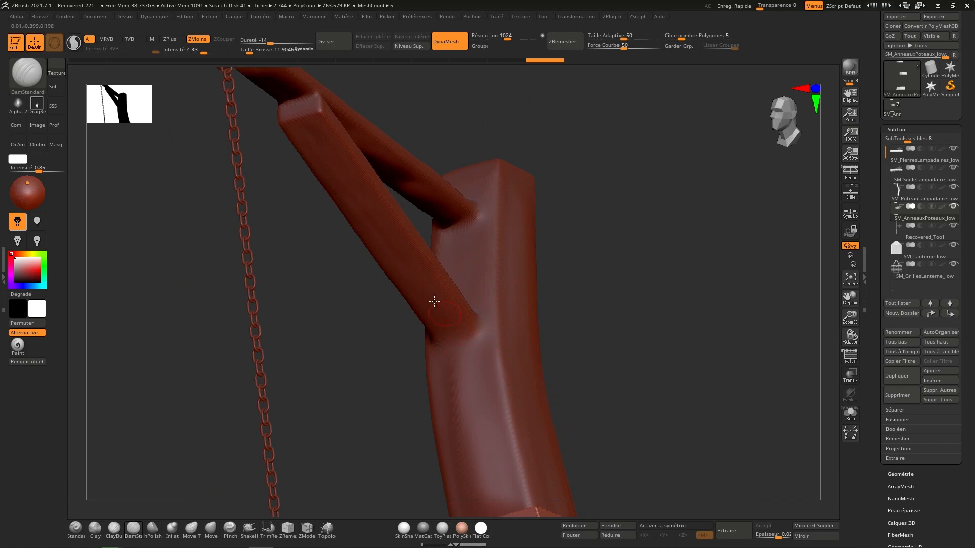
Step: Examine the bracket beams, the hanging chain and the lantern up close, and frame the whole lamp post
ctrl+right_drag(468, 354, 431, 283)
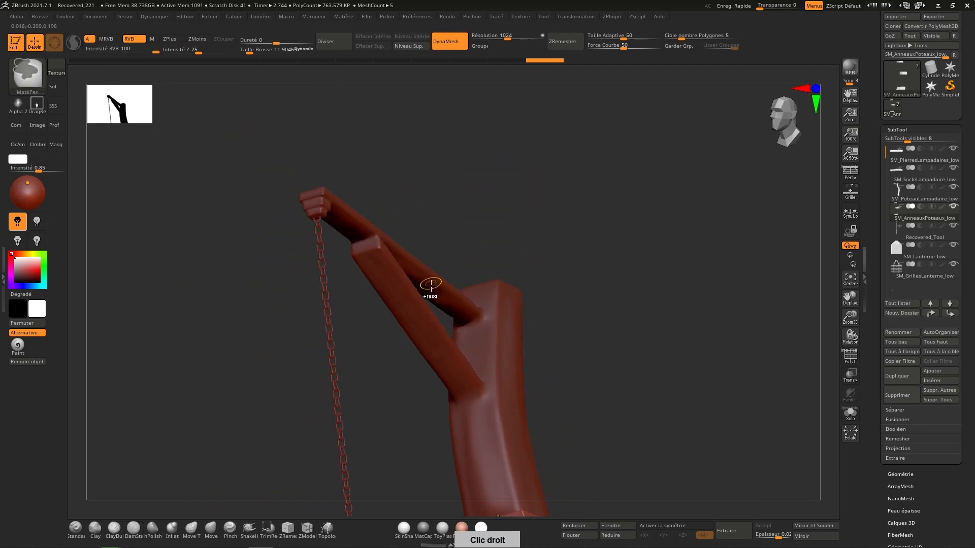
right_drag(456, 322, 437, 371)
ctrl+right_drag(520, 401, 539, 214)
alt+right_drag(533, 329, 540, 246)
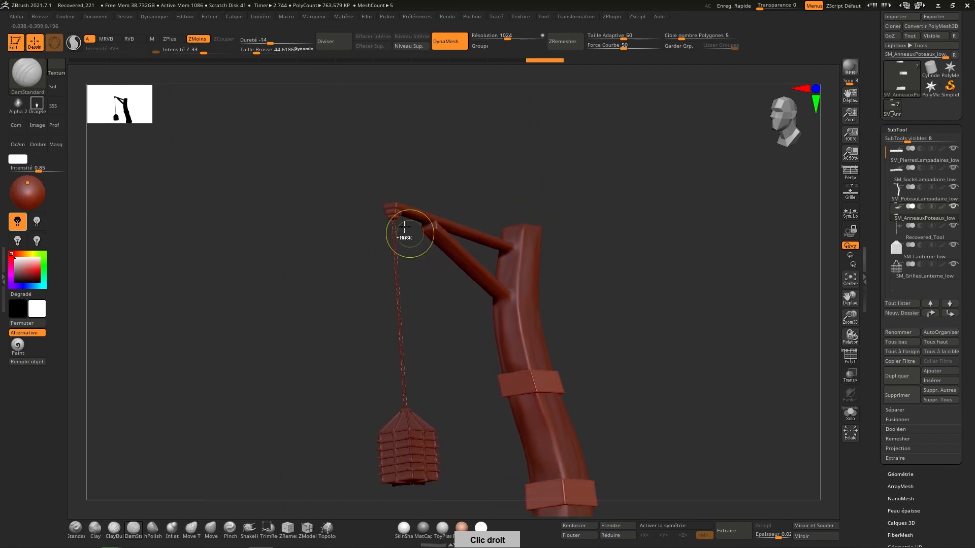
ctrl+right_drag(403, 229, 450, 471)
alt+right_drag(363, 261, 419, 330)
right_drag(446, 231, 451, 81)
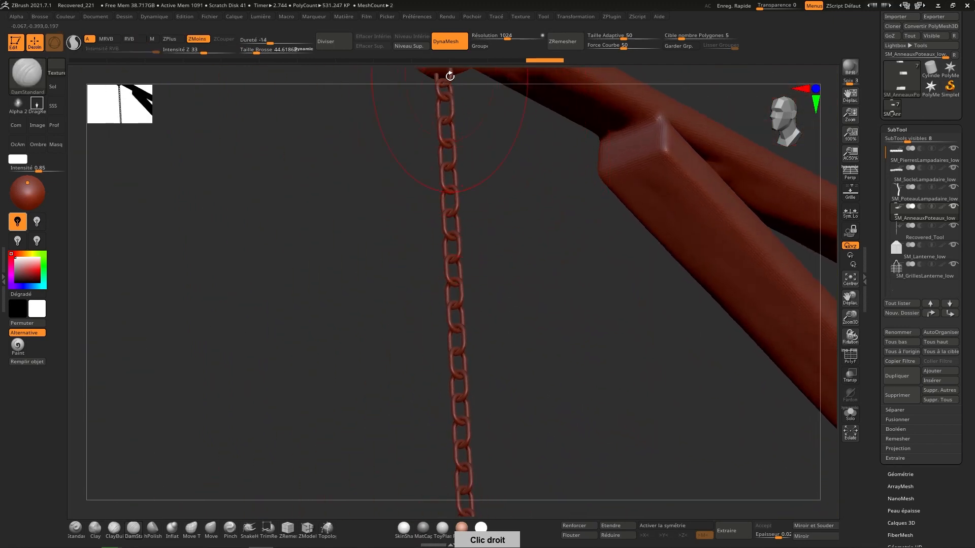
ctrl+right_drag(472, 226, 492, 218)
alt+right_drag(611, 357, 437, 244)
key(f)
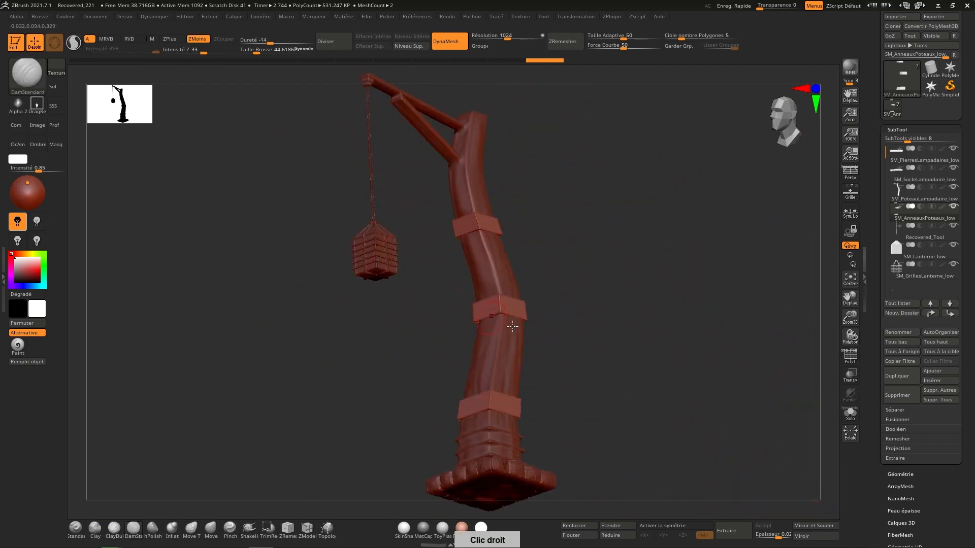
Step: Smooth the front corner edge of the upper metal ring on the post
alt+right_drag(551, 282, 565, 376)
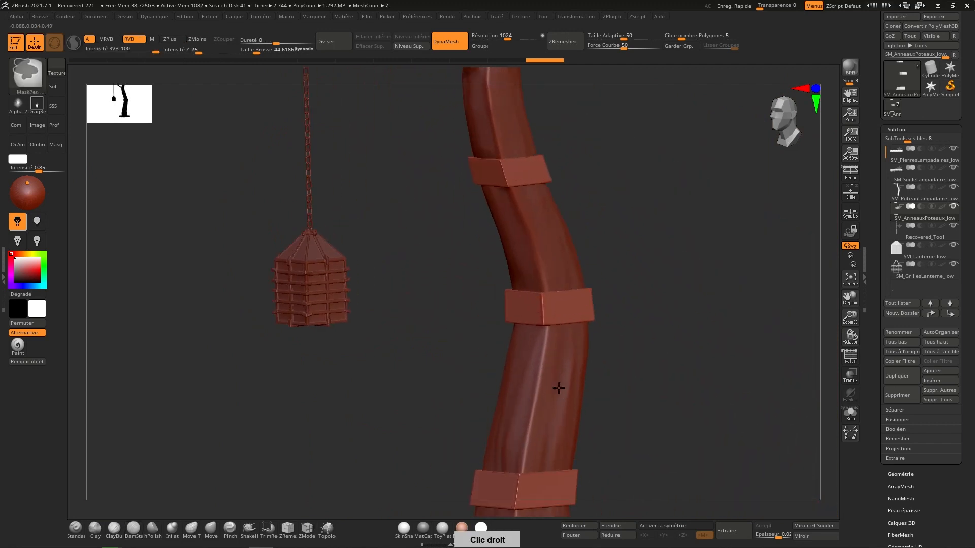
right_drag(572, 246, 590, 285)
ctrl+right_drag(589, 249, 586, 300)
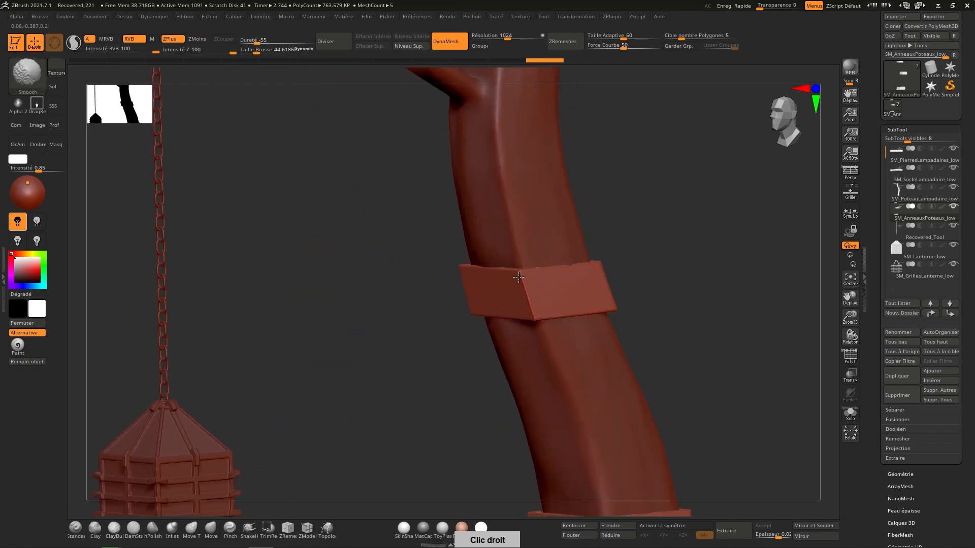
shift+drag(520, 276, 529, 294)
Step: Switch to SM_PoteauLampadaire_low and adjust the post's surface inside the rings with the Move Topological brush, seen from above
right_drag(573, 274, 625, 263)
right_drag(609, 218, 609, 281)
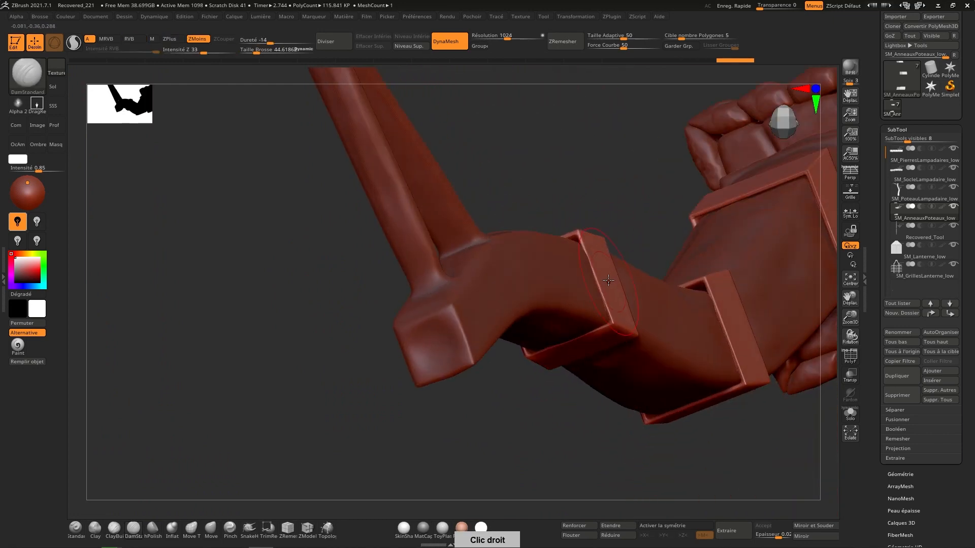
click(191, 529)
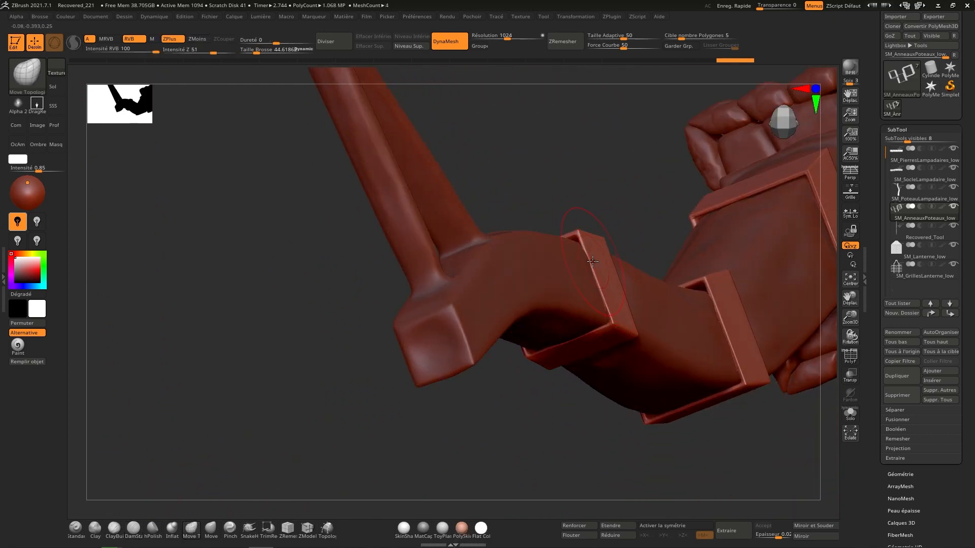
key(ctrl)
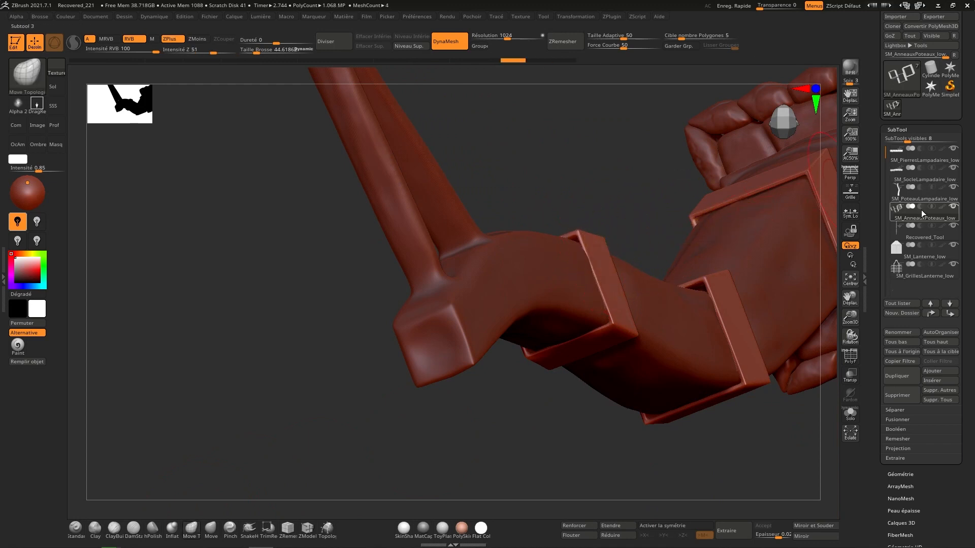
click(929, 196)
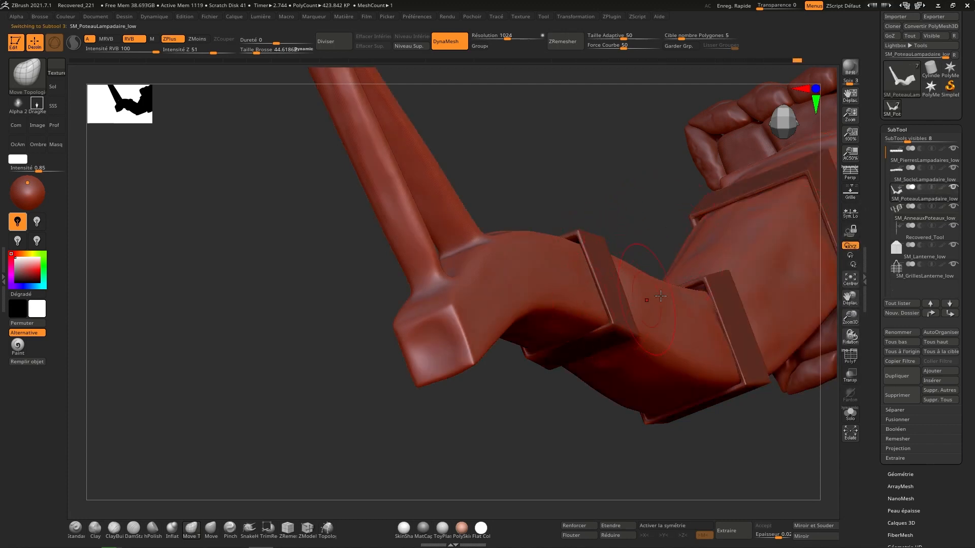
right_drag(661, 296, 715, 298)
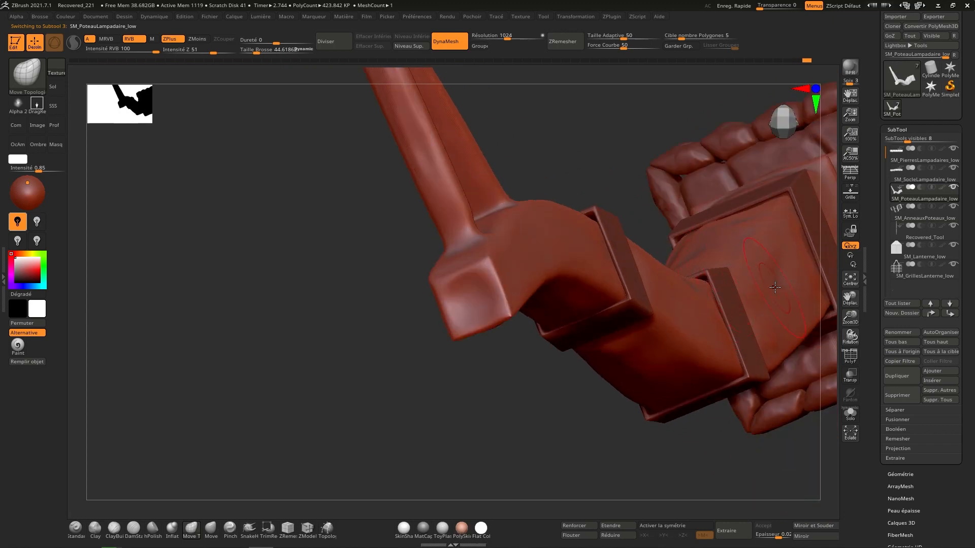
right_drag(775, 287, 814, 245)
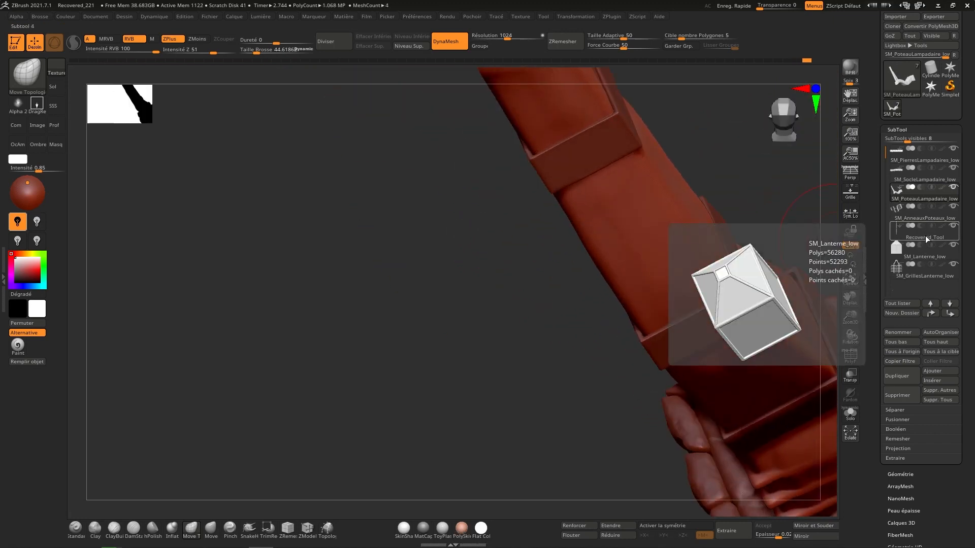
Step: Switch back to SM_AnneauxPoteaux_low and smooth the middle ring's rear corner edge
click(925, 215)
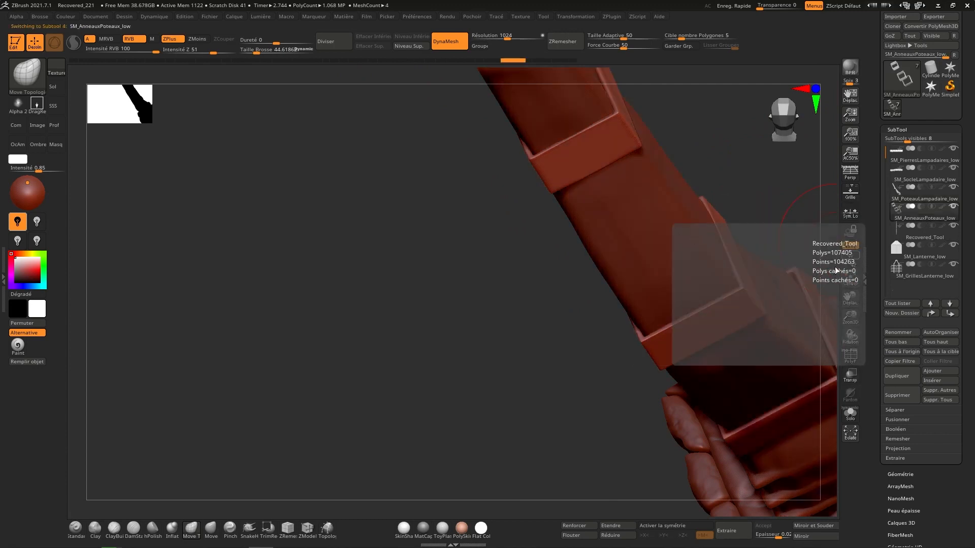
right_drag(813, 274, 774, 281)
mouse_move(728, 382)
alt+right_down()
mouse_move(733, 292)
mouse_move(744, 279)
alt+right_up()
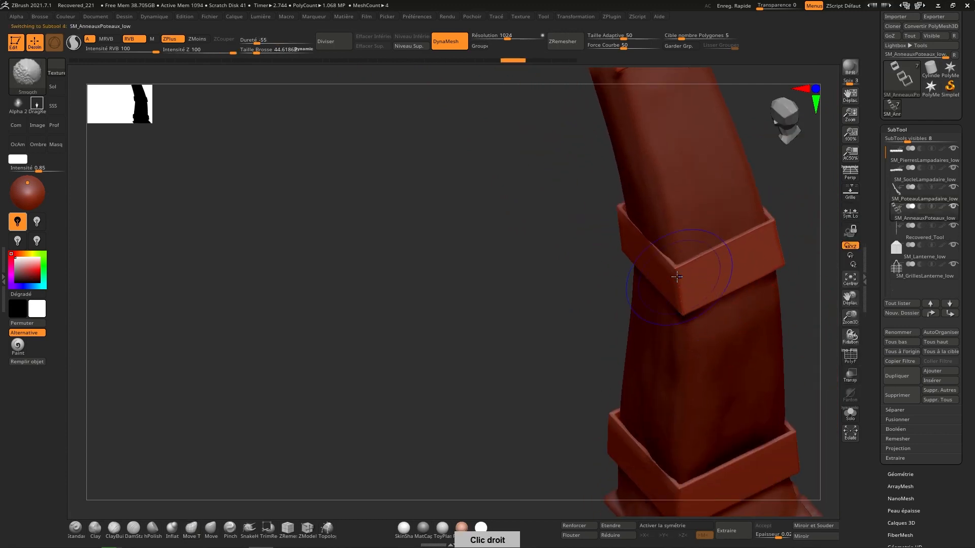
shift+drag(684, 269, 692, 308)
right_drag(691, 299, 812, 259)
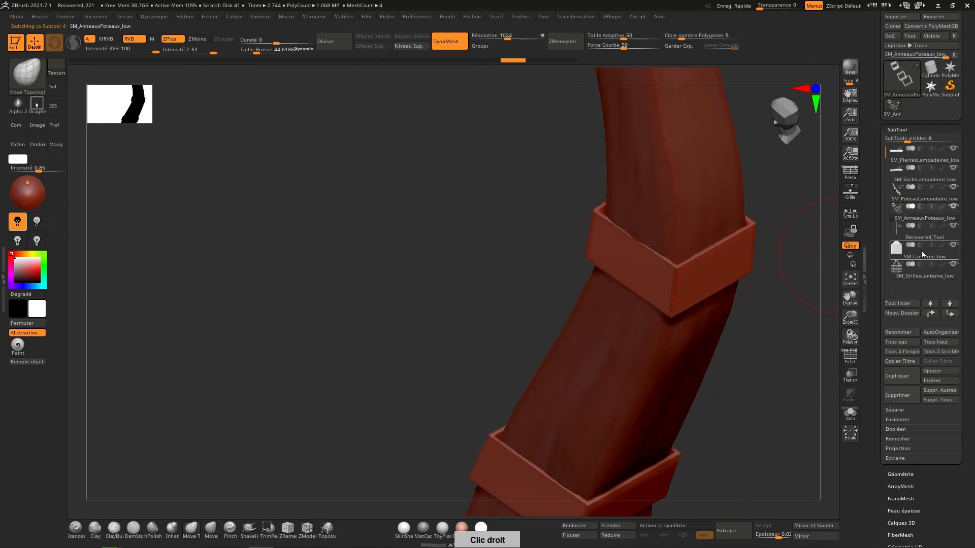
Step: Make SM_PoteauLampadaire_low active and adjust the post's surface where it passes through the middle ring
click(922, 194)
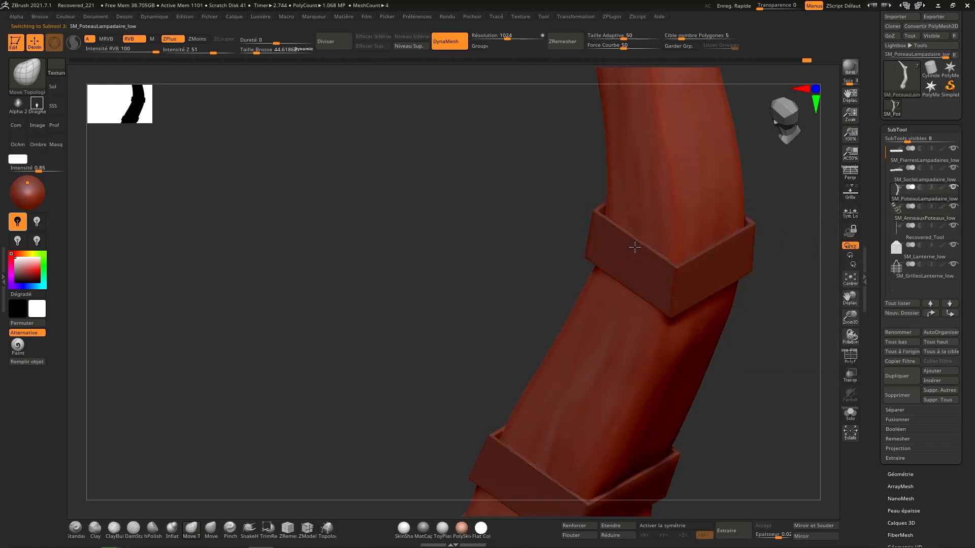
right_drag(638, 252, 654, 283)
right_drag(699, 337, 758, 327)
click(786, 136)
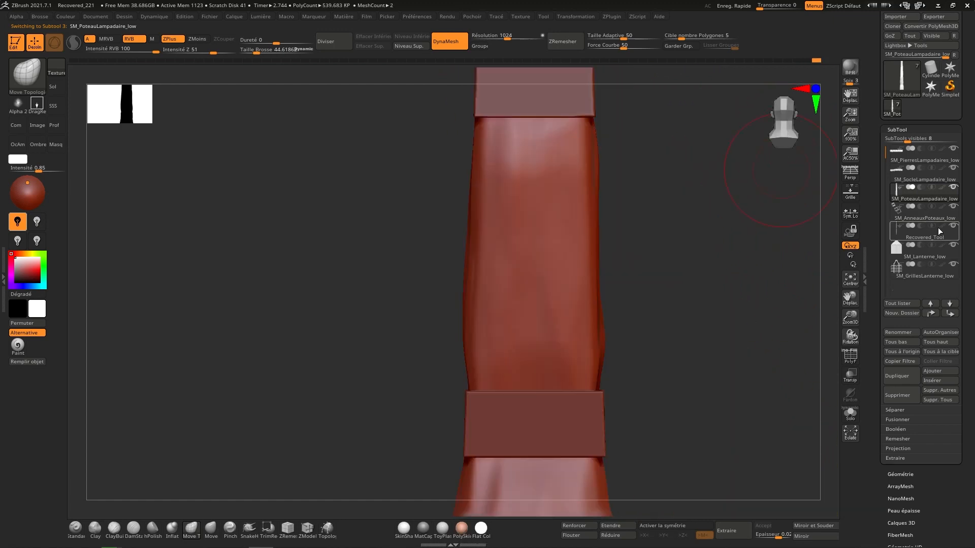
Step: Make SM_AnneauxPoteaux_low active, check the rings from the back and front, and reduce the Move Topological brush to about 17
click(924, 211)
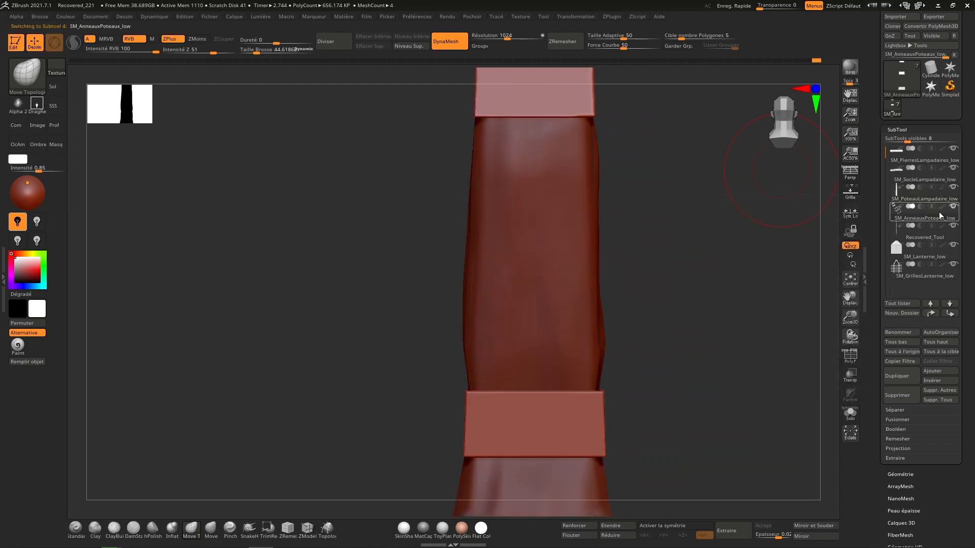
drag(785, 125, 829, 127)
click(791, 143)
click(790, 142)
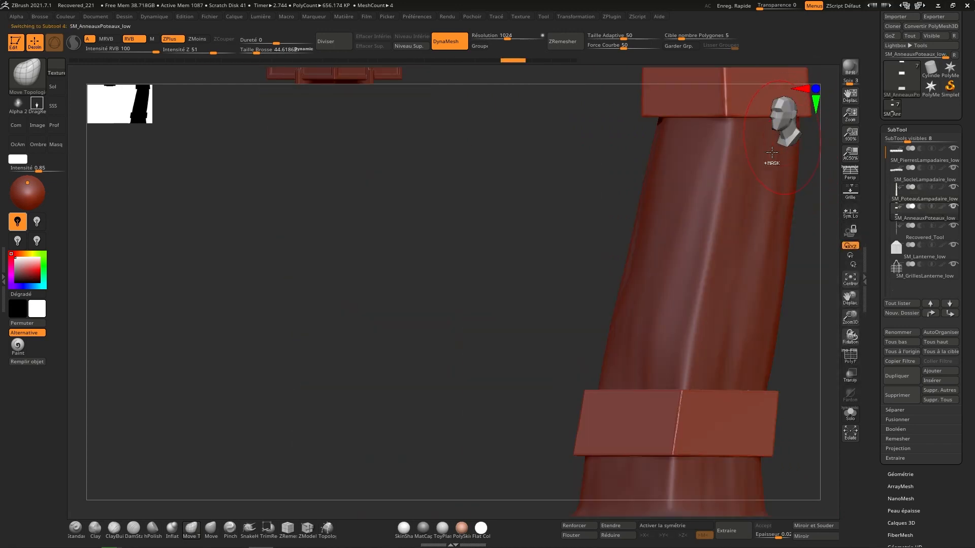
click(780, 136)
mouse_move(760, 180)
ctrl+right_down()
mouse_move(681, 177)
mouse_move(728, 200)
ctrl+right_up()
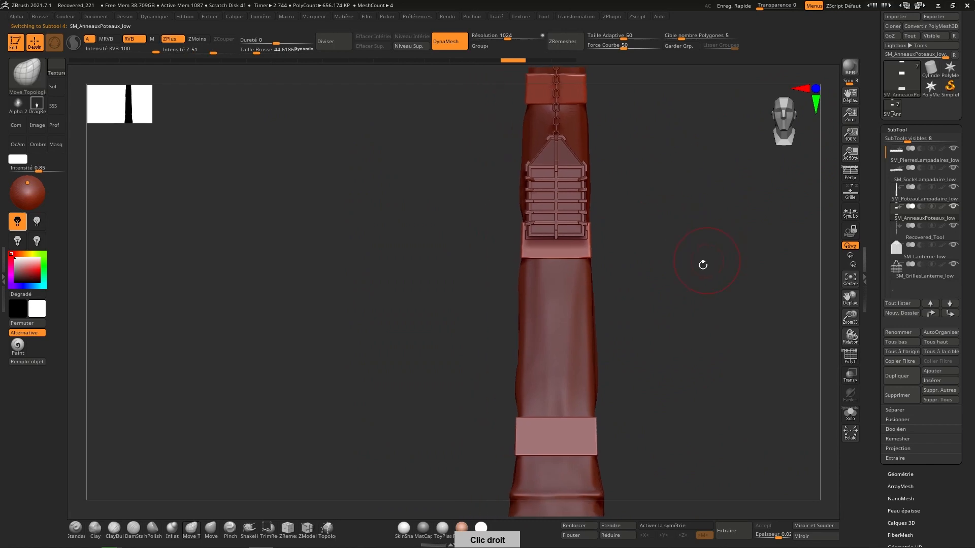
key(s)
click(690, 275)
Step: Check the rings in a straight side view and make SM_PierresLampadaires_low the active SubTool
alt+right_drag(624, 365, 682, 285)
mouse_move(682, 286)
right_down()
mouse_move(716, 273)
mouse_move(762, 191)
mouse_move(724, 220)
mouse_move(596, 202)
mouse_move(641, 233)
mouse_move(662, 311)
mouse_move(662, 227)
mouse_move(631, 228)
mouse_move(655, 211)
mouse_move(646, 223)
right_up()
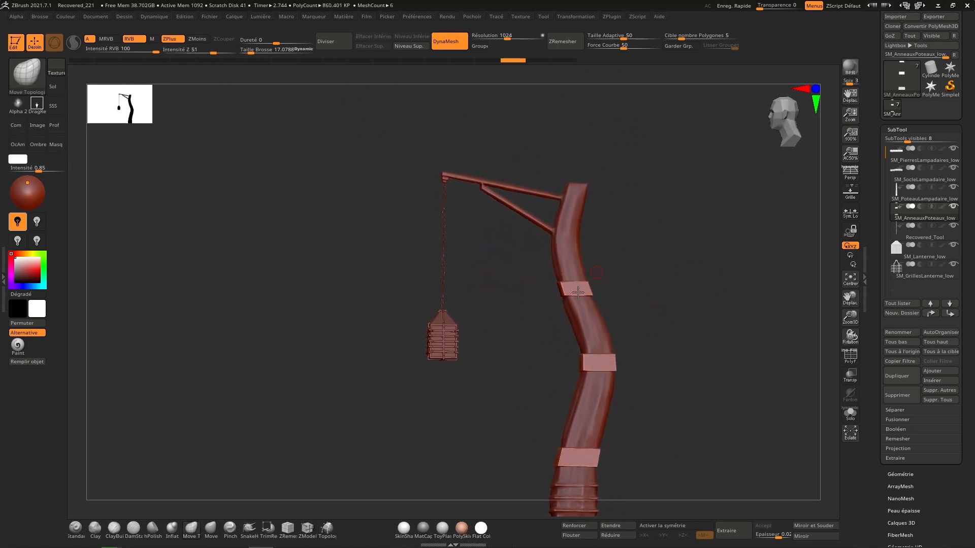
click(787, 141)
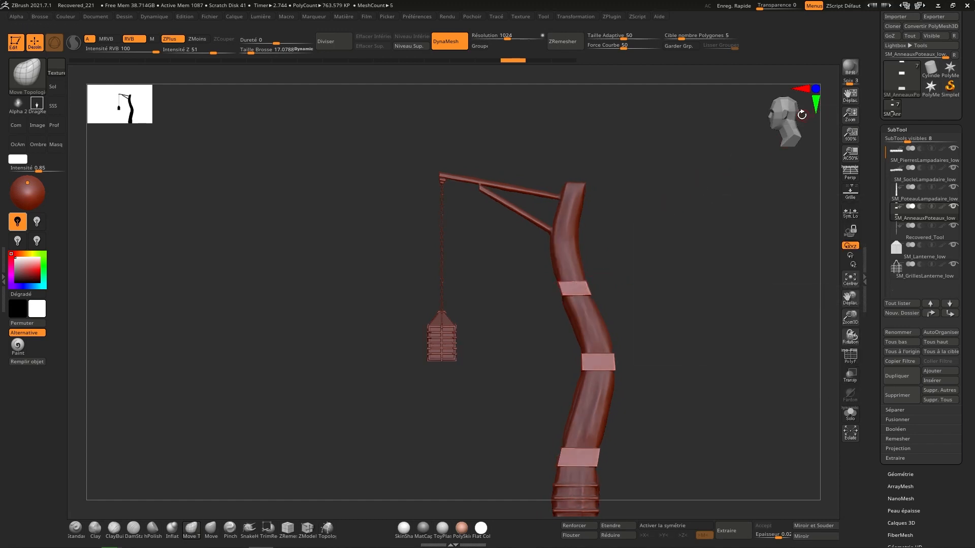
click(934, 154)
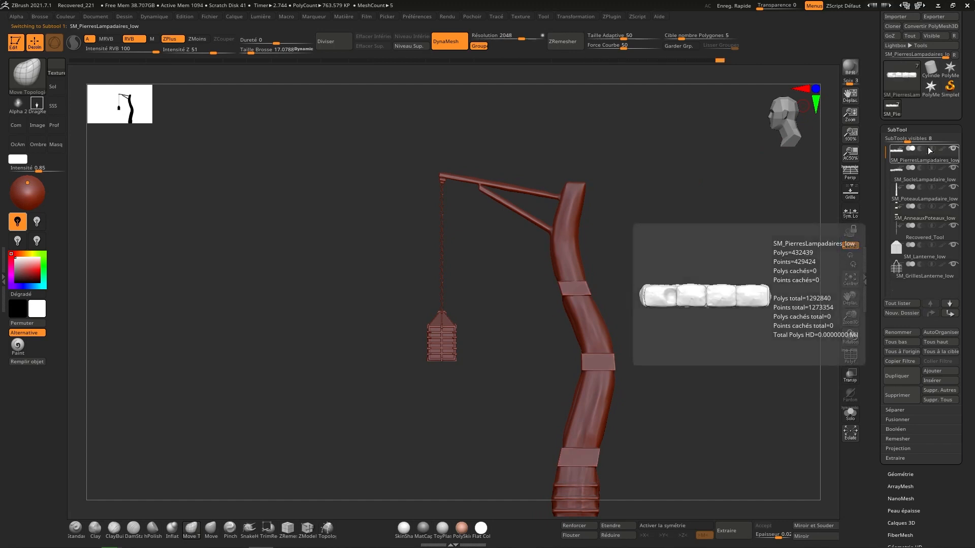
Step: Rename the SM_PierresLampadaires_low SubTool as SM_PierresLampadaires_high
click(906, 332)
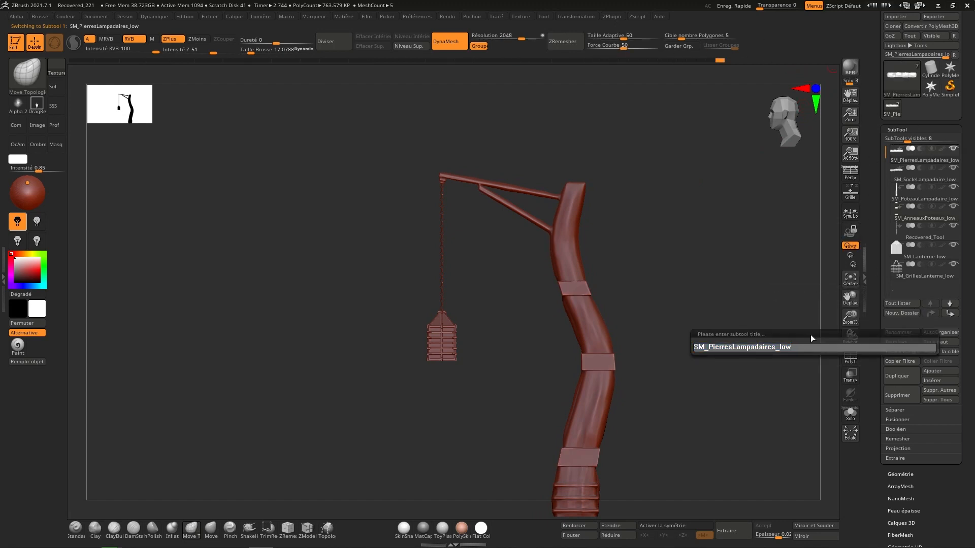
text(high)
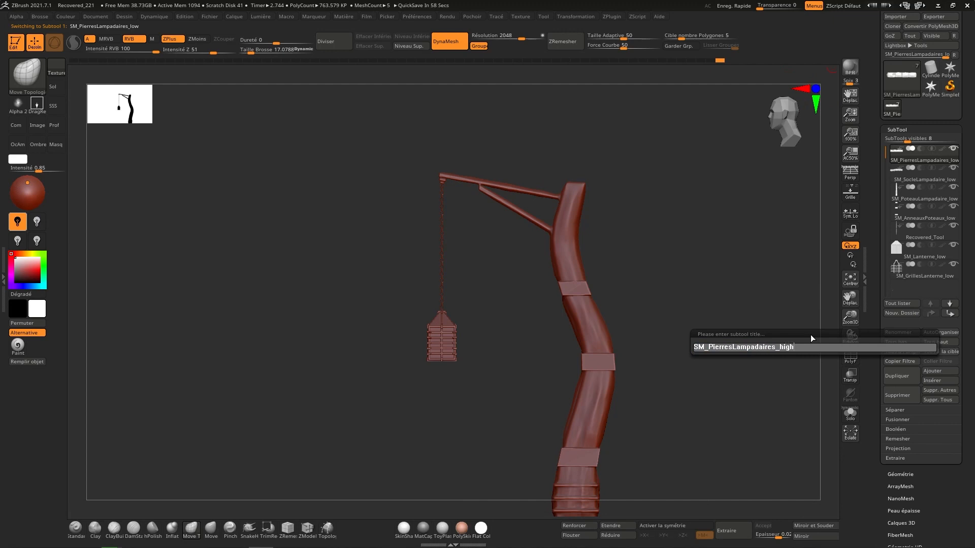
key(Return)
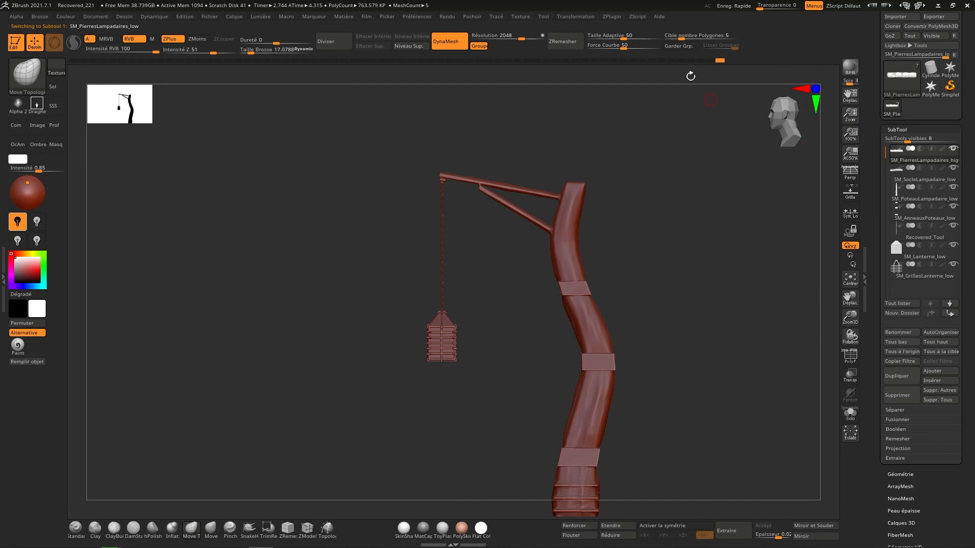
Step: Try decimating the stones to 75,000 points with Decimation Master, check their surface up close, and undo the decimation
click(612, 16)
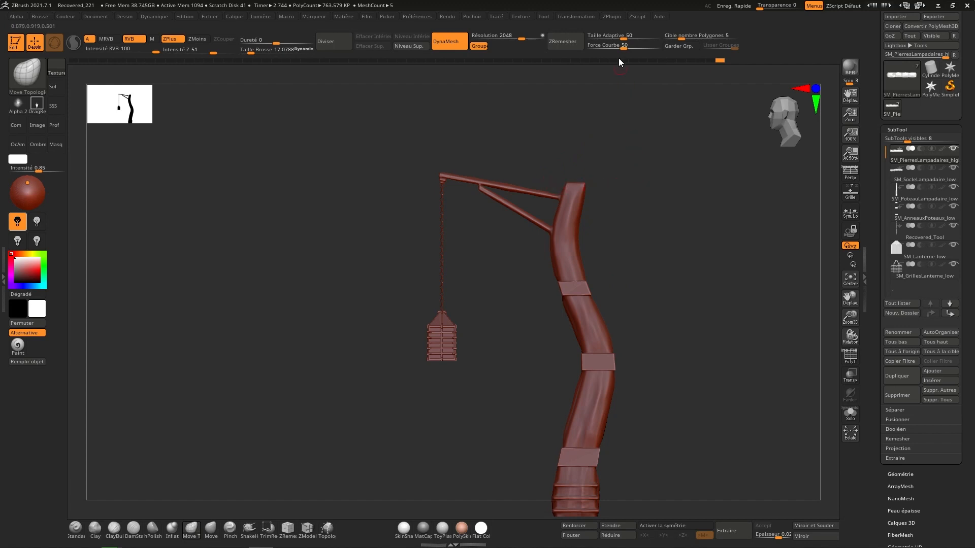
click(612, 16)
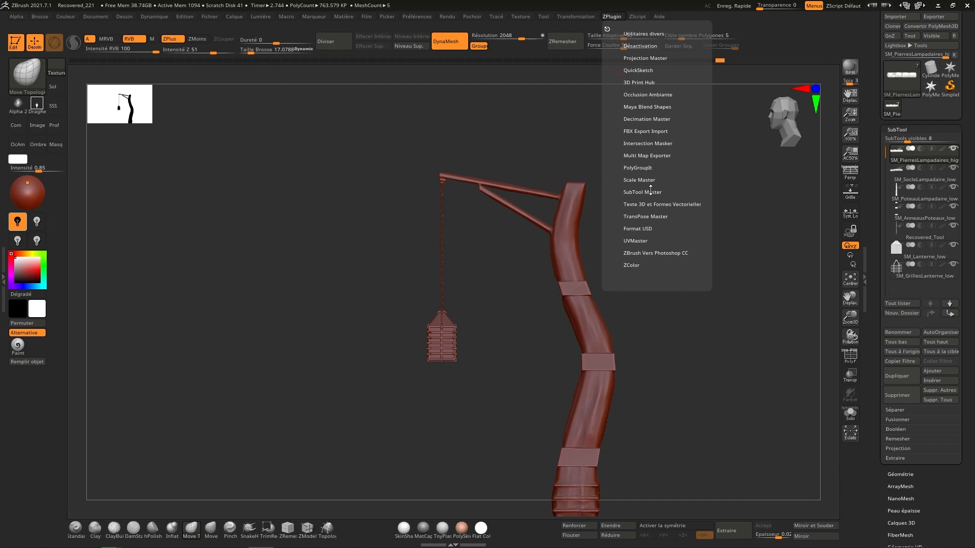
click(650, 120)
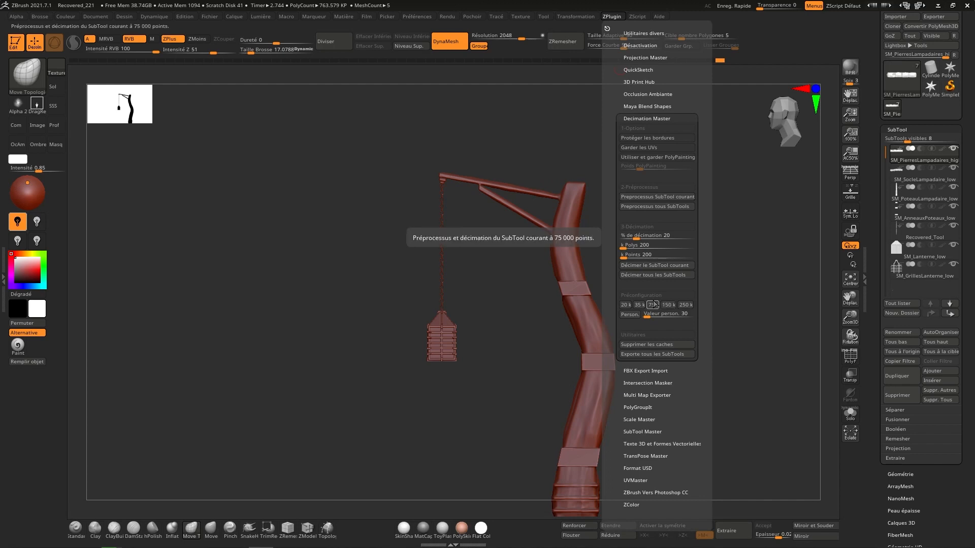
click(655, 304)
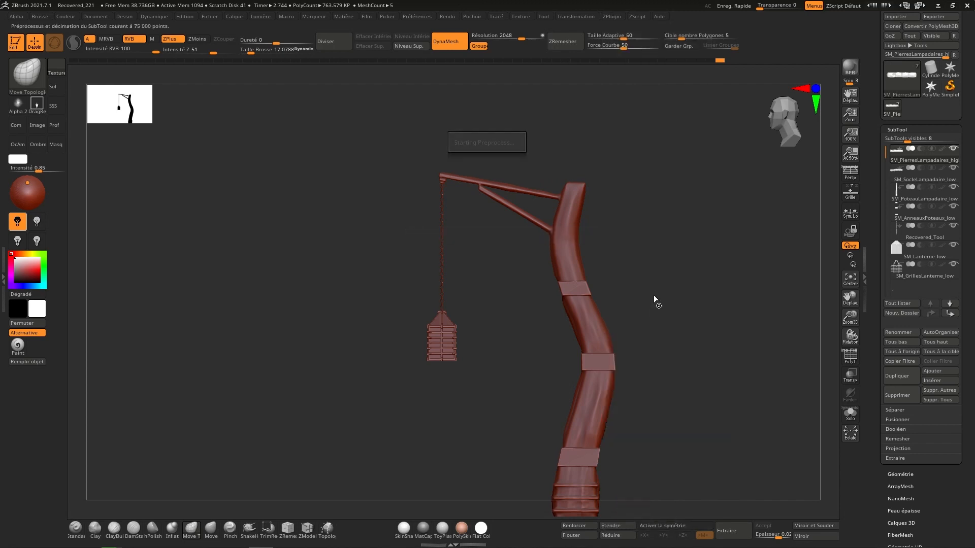
right_click(575, 341)
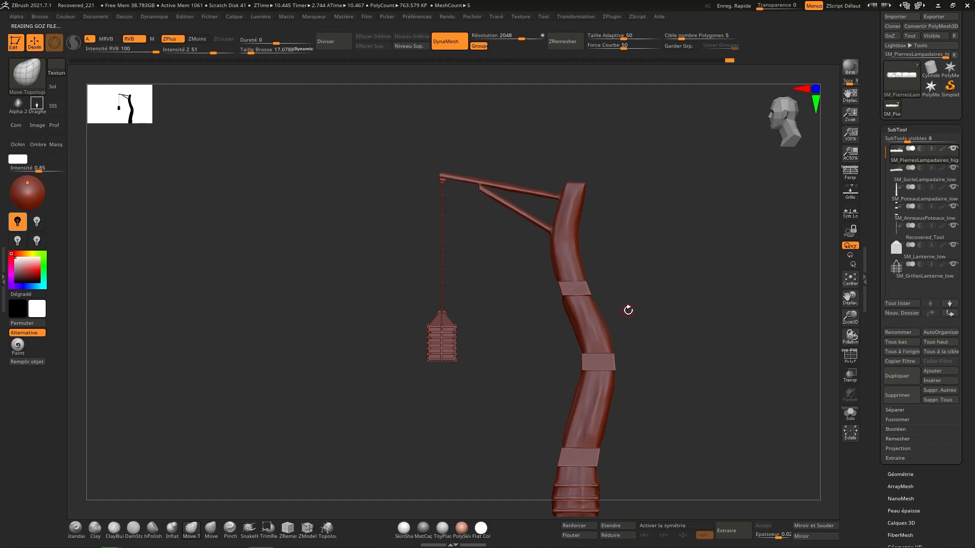
alt+right_drag(625, 330, 628, 196)
mouse_move(613, 290)
alt+right_down()
mouse_move(613, 245)
mouse_move(607, 427)
alt+right_up()
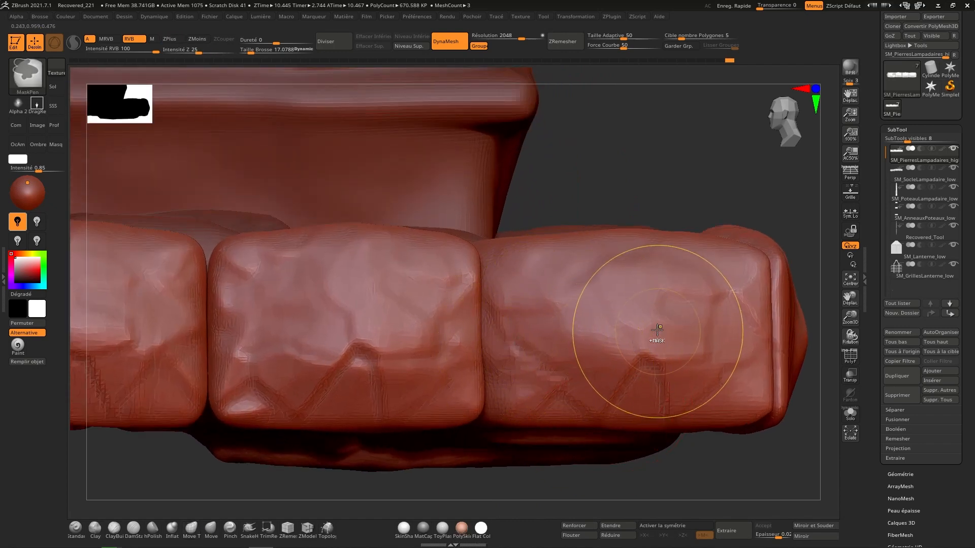
key(ctrl+z)
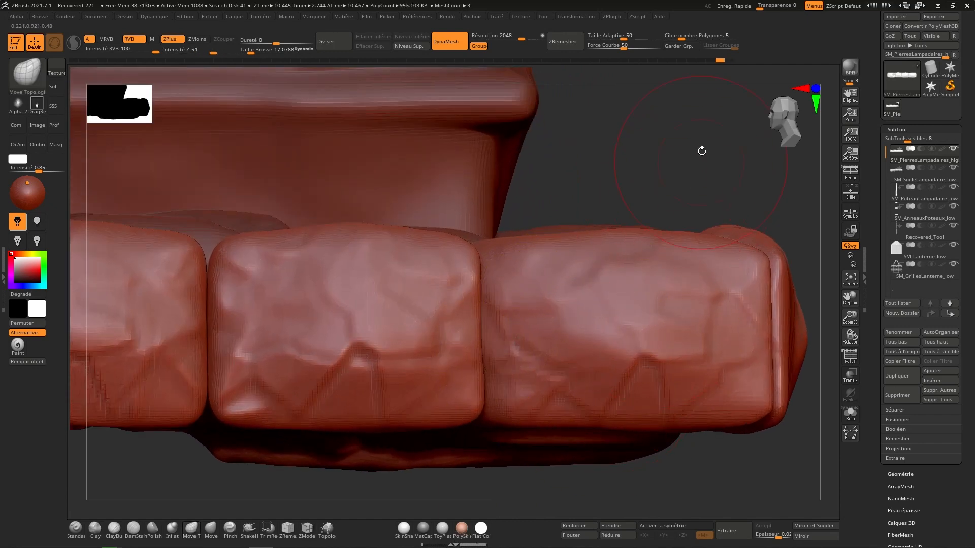
Step: Try decimating the stones with Decimation Master's 150k preset and undo it
click(613, 16)
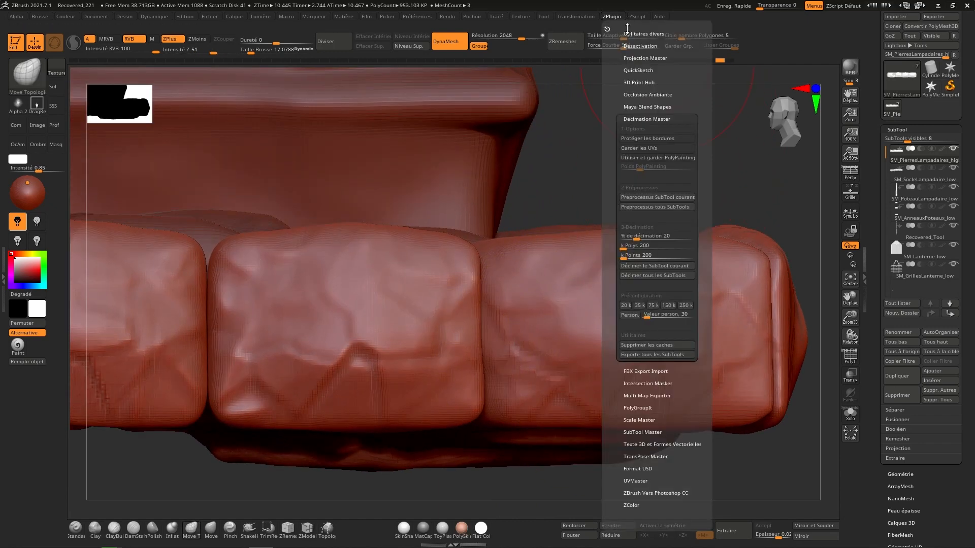
click(677, 305)
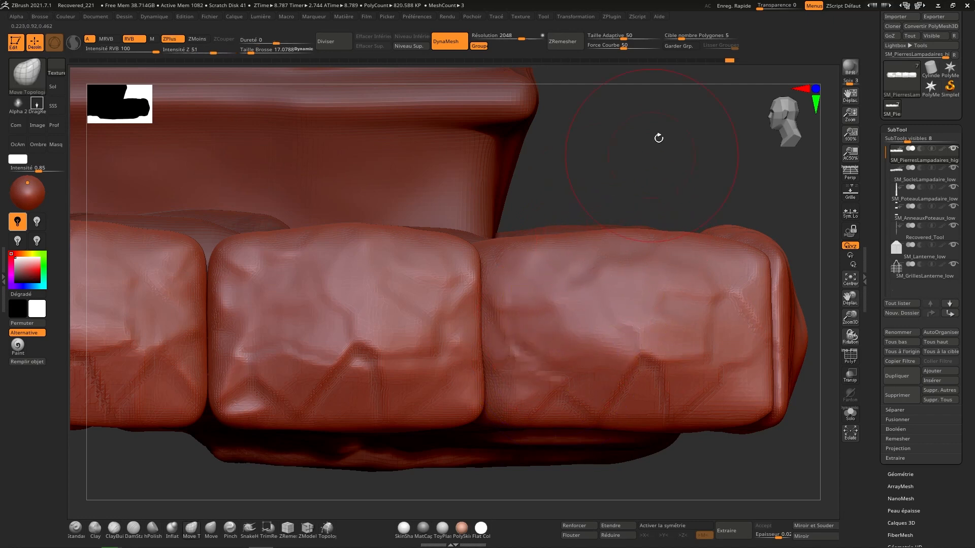
key(ctrl)
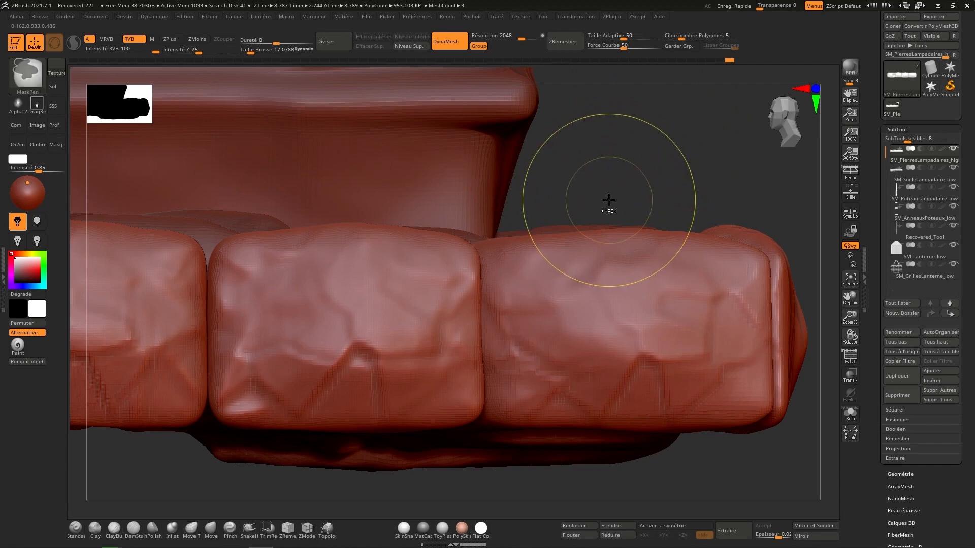
Step: Subdivide the stones twice and smooth the jagged marks low on the stone at the end of the row
key(ctrl+d)
key(ctrl+d)
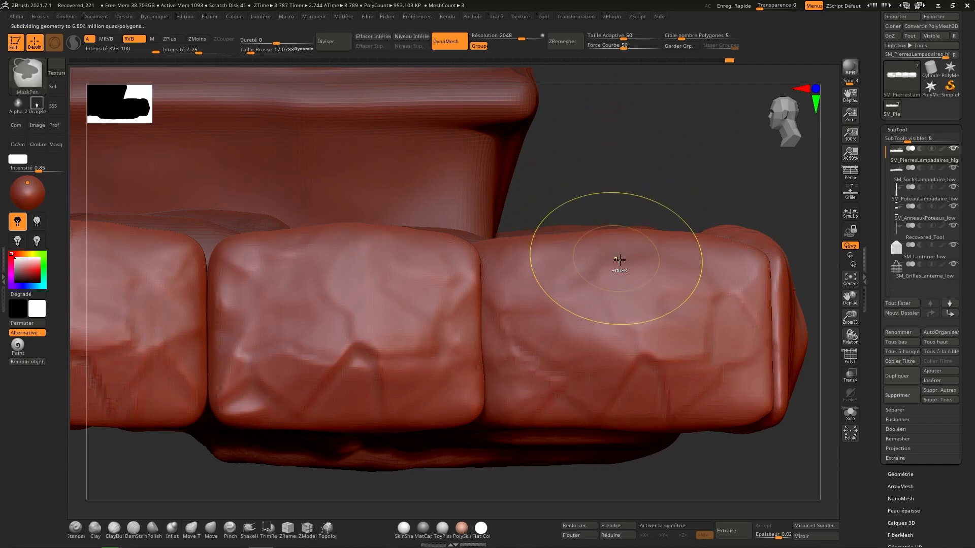
key(shift)
shift+drag(516, 397, 529, 372)
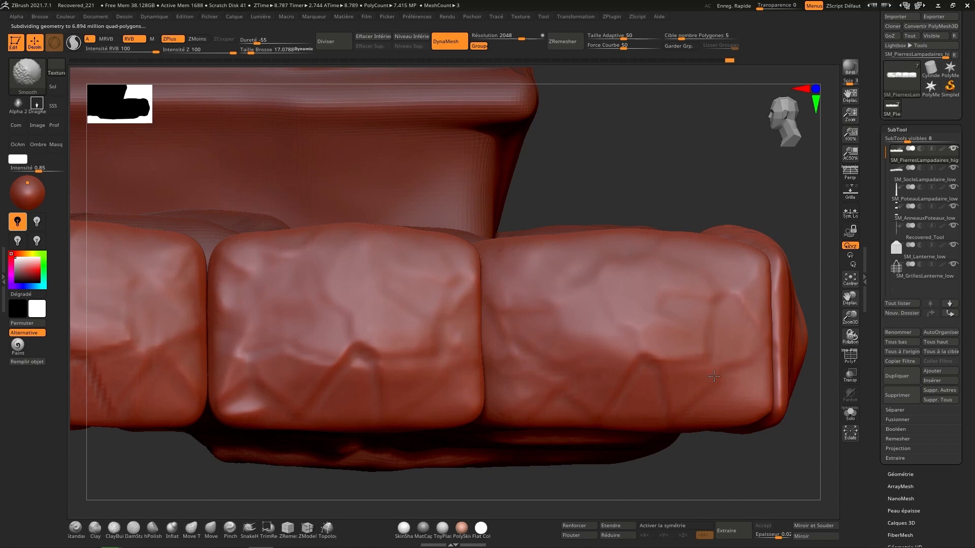
Step: Decimate SM_PierresLampadaires_high with Decimation Master's 250k preset
click(637, 16)
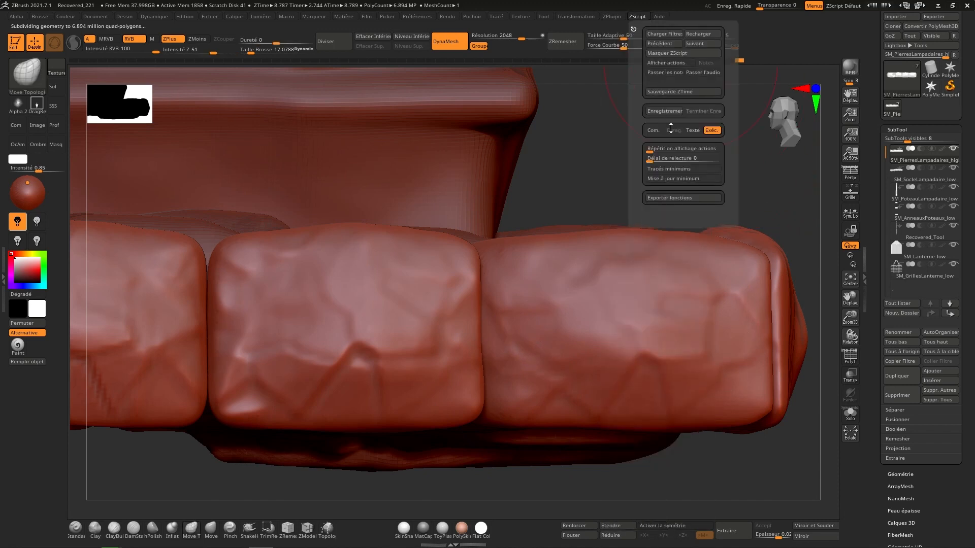
click(612, 16)
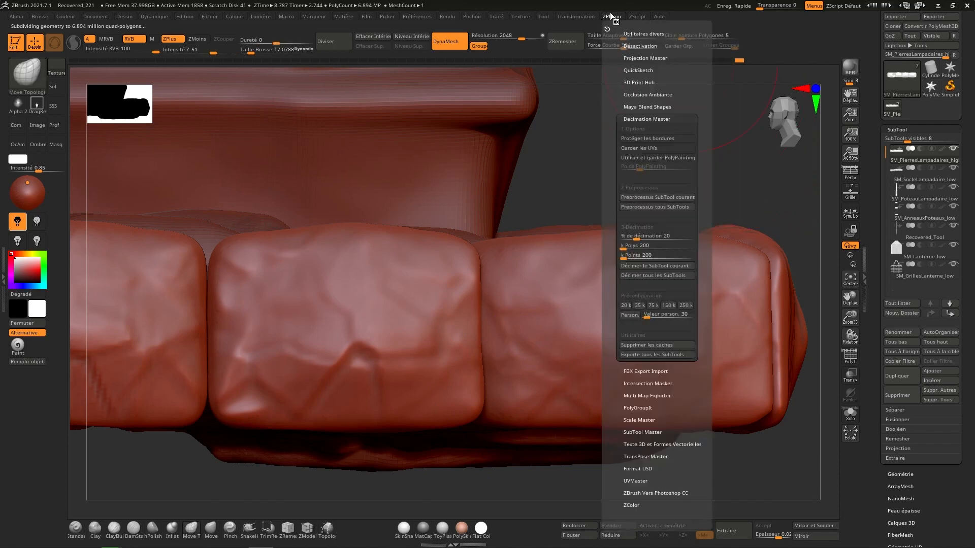
click(685, 305)
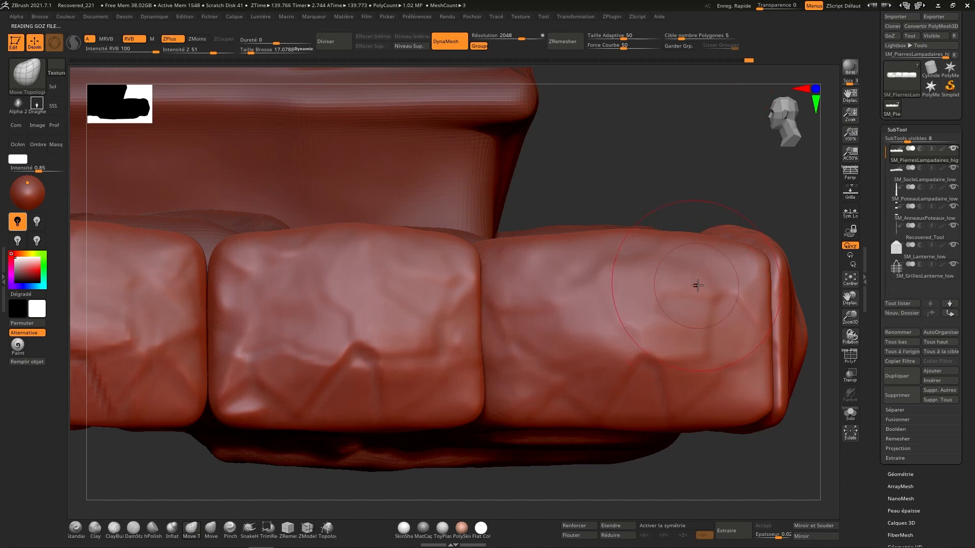
Step: Smooth the surface cracks on the front row of stones, especially the end stone with the round hollow
ctrl+right_drag(643, 388, 662, 322)
shift+drag(349, 370, 334, 366)
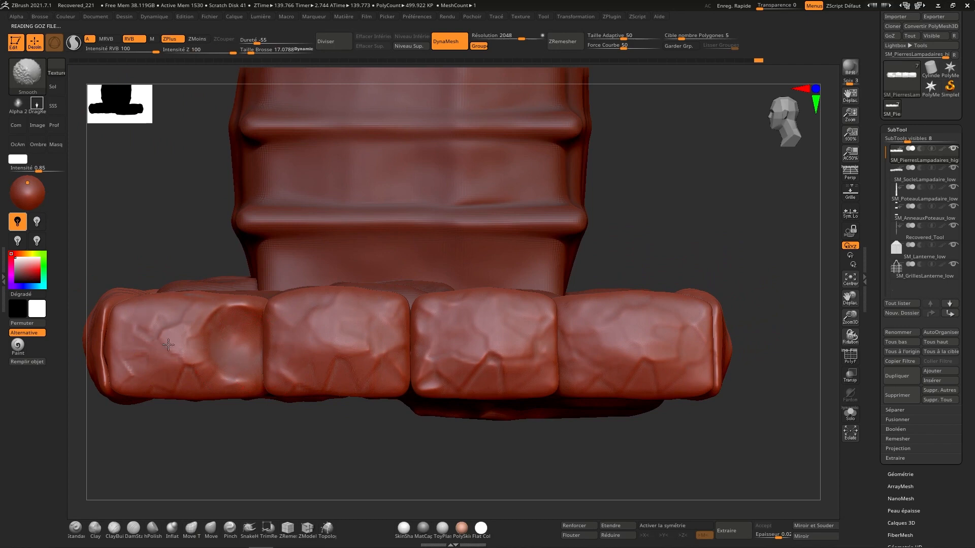
mouse_move(168, 338)
shift+mouse_down()
mouse_move(192, 372)
mouse_move(180, 396)
shift+mouse_up()
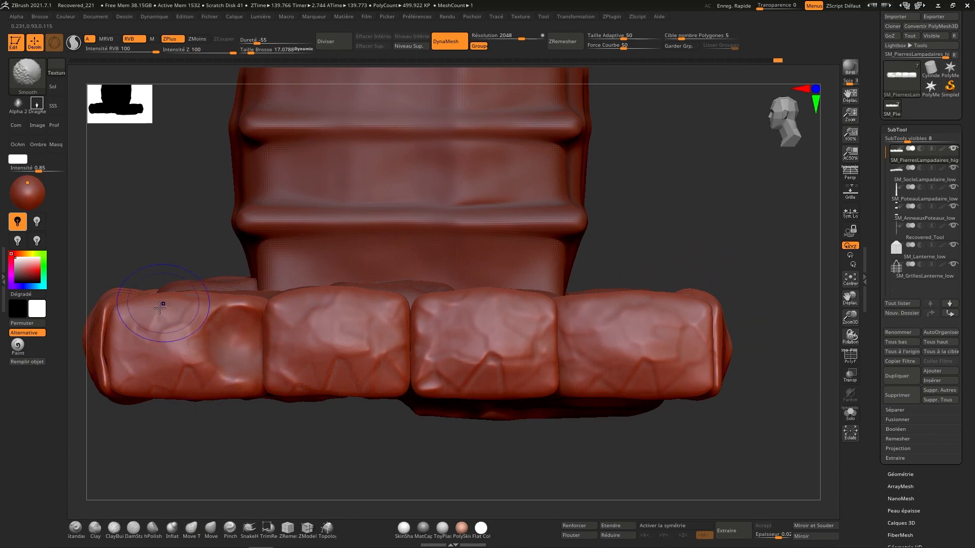
mouse_move(160, 308)
shift+mouse_down()
mouse_move(198, 303)
mouse_move(211, 333)
mouse_move(234, 320)
shift+mouse_up()
Step: Smooth the cracked end stone on the adjacent side and the stones' underside near the corner
right_drag(238, 312, 307, 325)
shift+drag(234, 361, 252, 373)
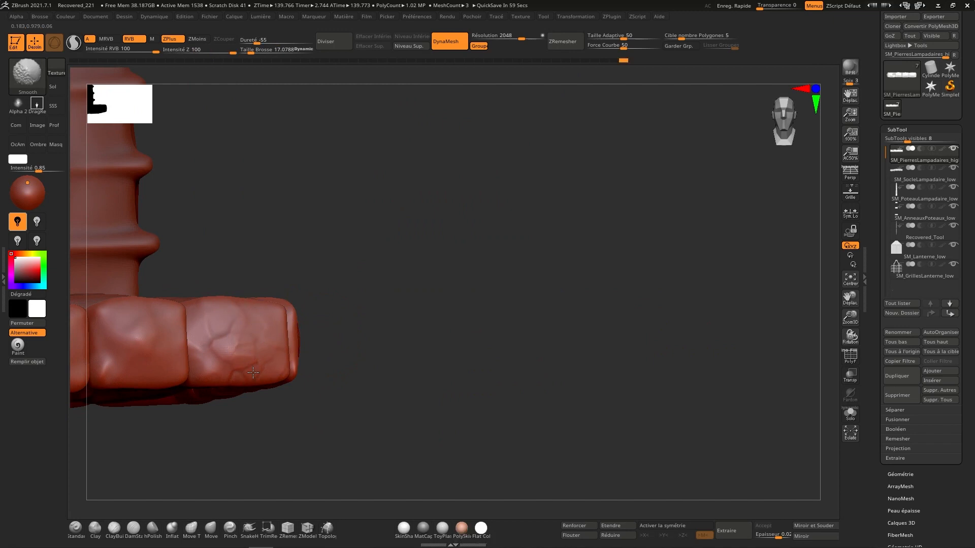
mouse_move(263, 339)
alt+right_down()
mouse_move(490, 307)
mouse_move(376, 283)
mouse_move(381, 270)
alt+right_up()
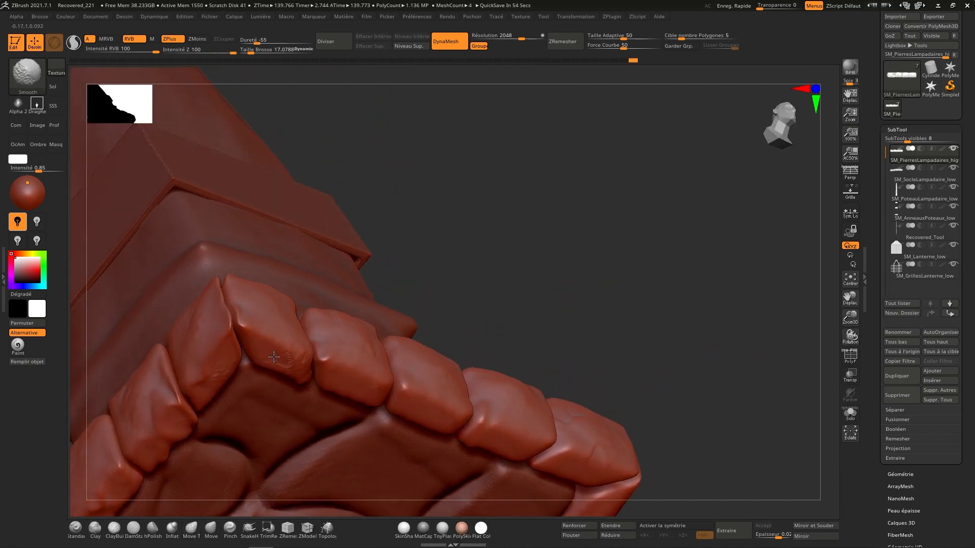
shift+drag(274, 359, 290, 355)
mouse_move(247, 325)
right_down()
mouse_move(315, 430)
mouse_move(343, 329)
right_up()
mouse_move(342, 283)
right_down()
mouse_move(363, 346)
mouse_move(396, 390)
mouse_move(381, 274)
mouse_move(383, 292)
mouse_move(358, 287)
right_up()
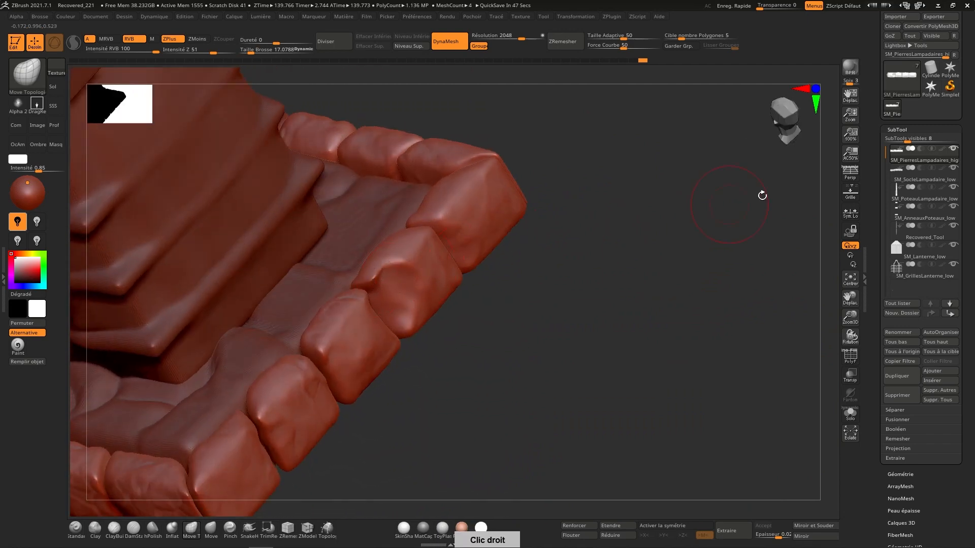
Step: Smooth the front row's end stone farthest from the round hollow and check the stone border from the neighbouring side
alt+right_drag(538, 264, 660, 221)
right_drag(660, 221, 625, 205)
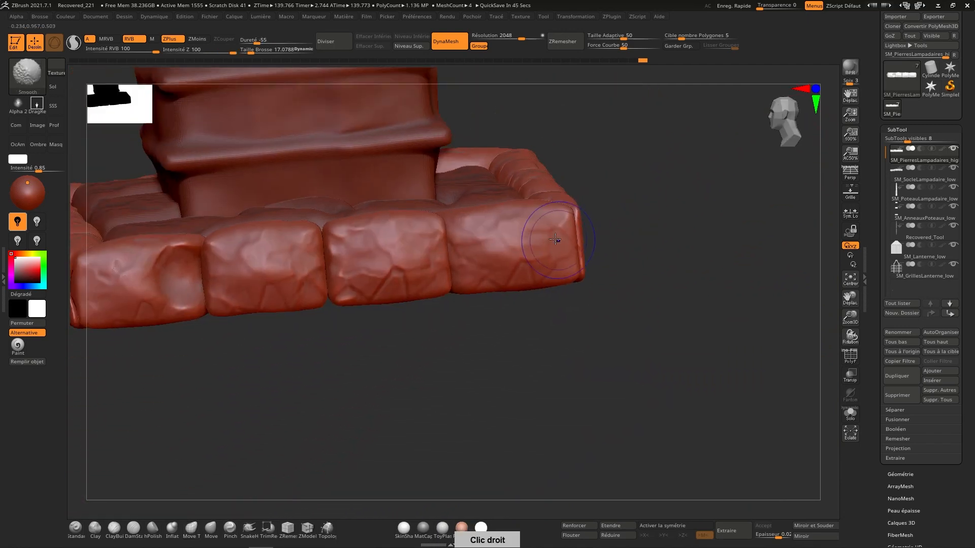
shift+drag(555, 233, 535, 254)
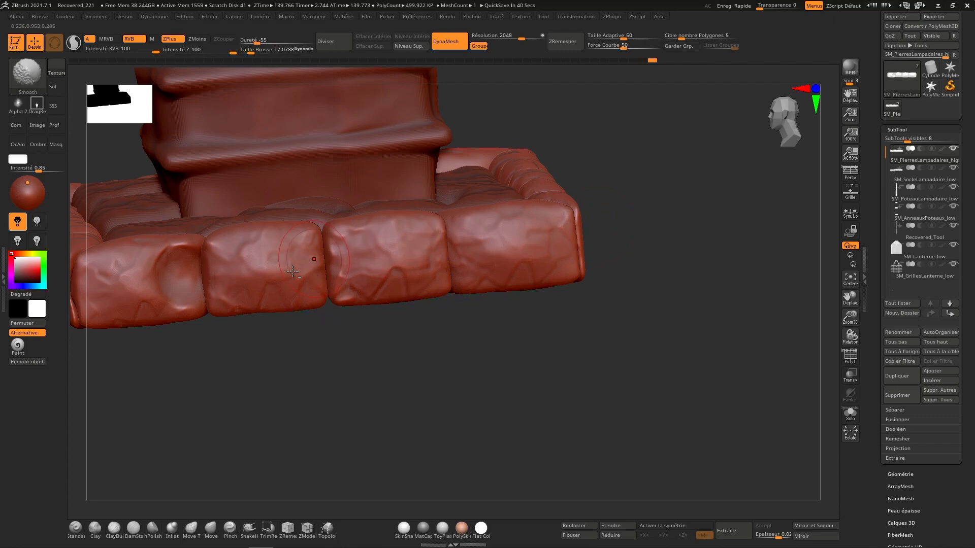
alt+right_drag(315, 289, 424, 330)
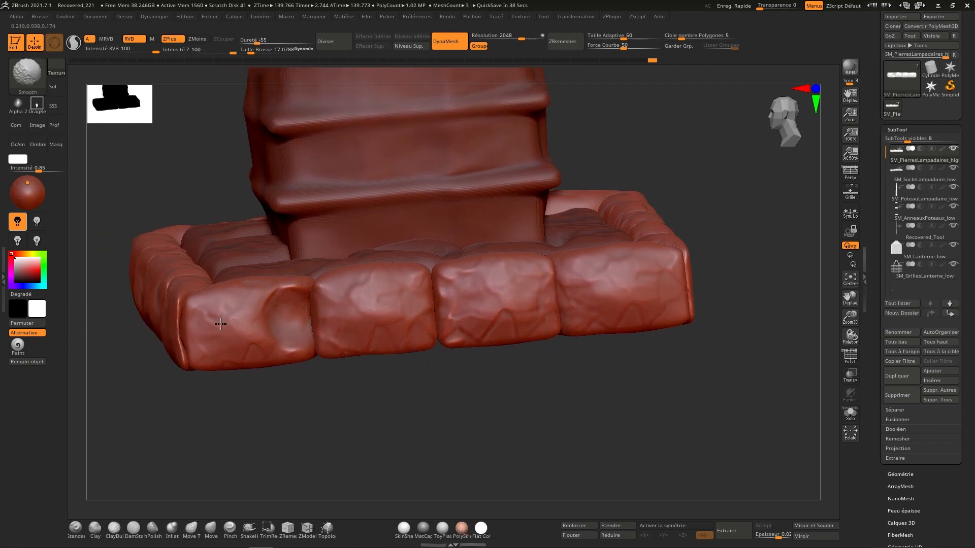
right_drag(264, 280, 394, 280)
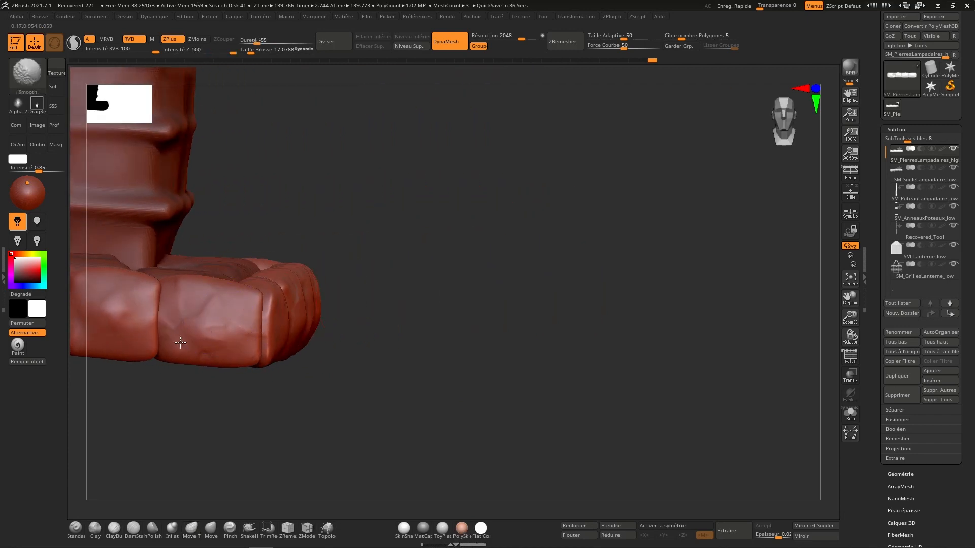
alt+right_drag(323, 337, 586, 409)
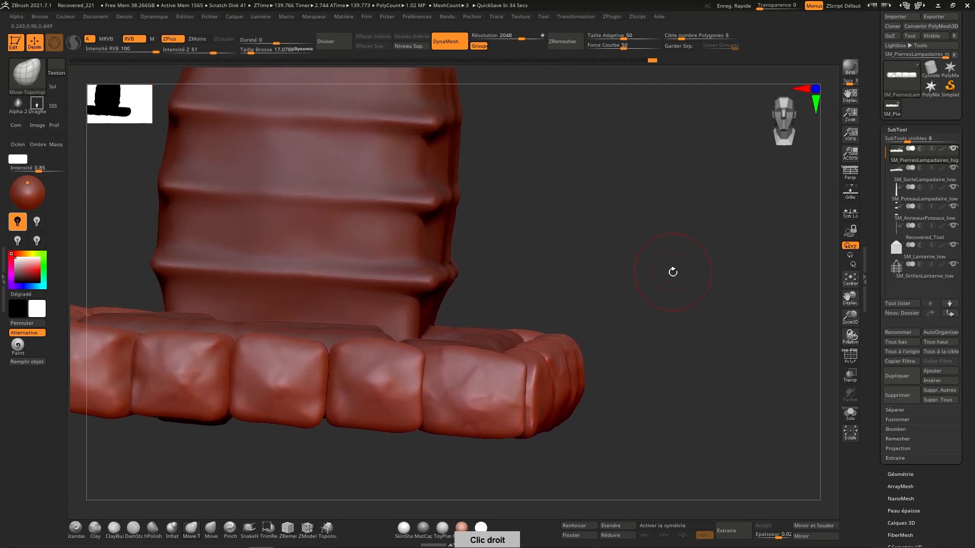
click(786, 107)
ctrl+right_drag(629, 246, 591, 243)
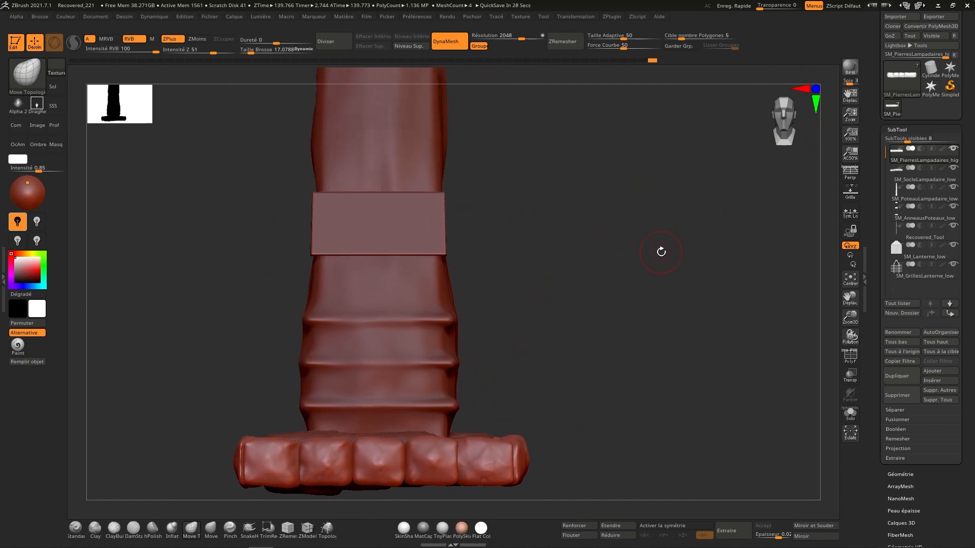
Step: Make SM_SocleLampadaire_low active and smooth its top surface beside the border stones
click(932, 182)
mouse_move(599, 355)
right_down()
mouse_move(598, 416)
mouse_move(656, 416)
mouse_move(601, 428)
mouse_move(599, 396)
mouse_move(549, 429)
mouse_move(486, 427)
mouse_move(544, 333)
right_up()
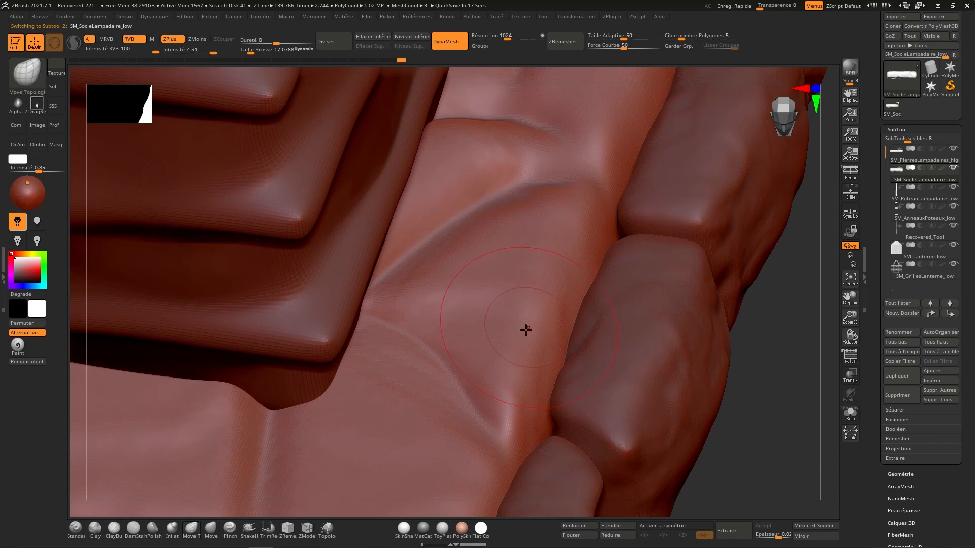
mouse_move(490, 346)
shift+mouse_down()
mouse_move(461, 366)
mouse_move(479, 430)
mouse_move(500, 406)
shift+mouse_up()
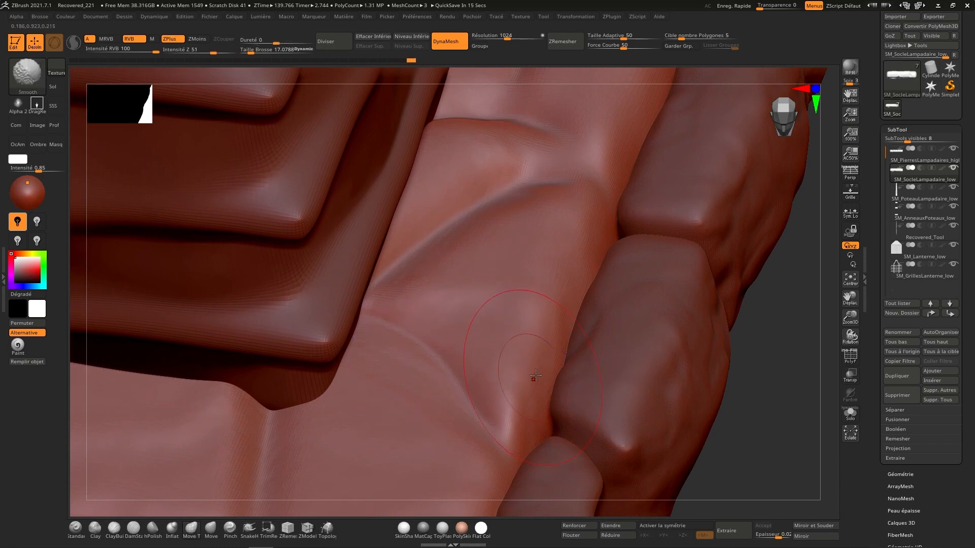
ctrl+right_drag(534, 376, 574, 211)
Step: Delete the lower subdivision levels of SM_SocleLampadaire_low and decimate it with Decimation Master's 250k preset
click(388, 38)
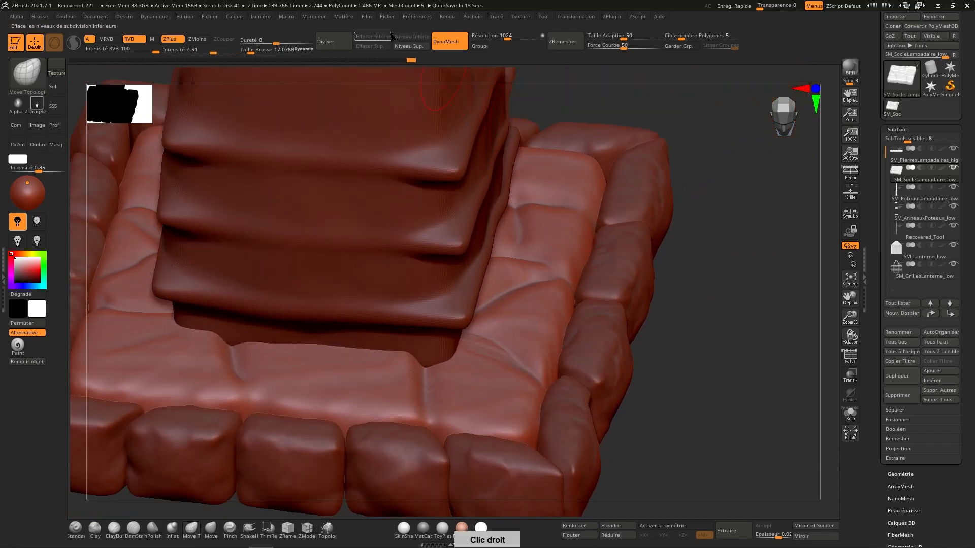
click(788, 122)
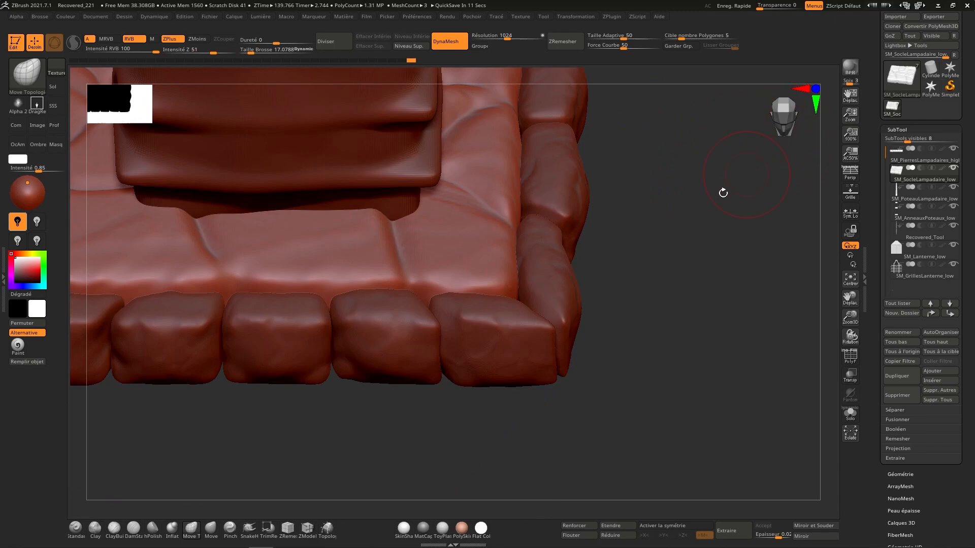
click(618, 17)
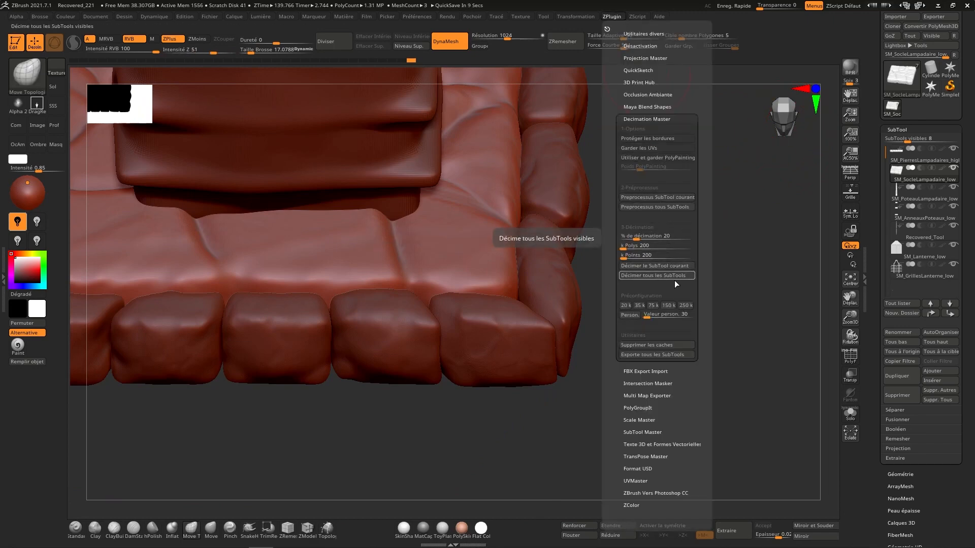
click(685, 304)
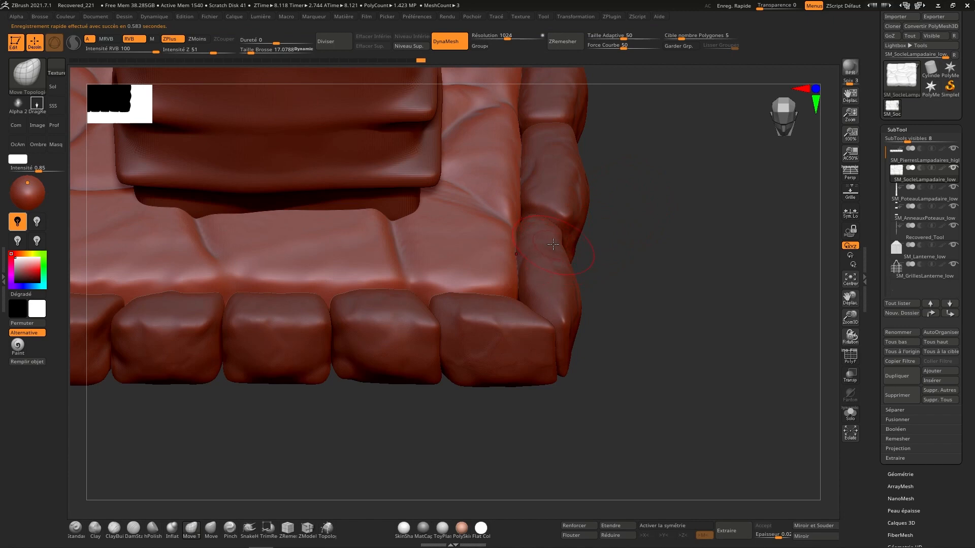
Step: Rename the lamp post's base SubTool from SM_SocleLampadaire_low to SM_SocleLampadaire_high
right_drag(553, 244, 679, 291)
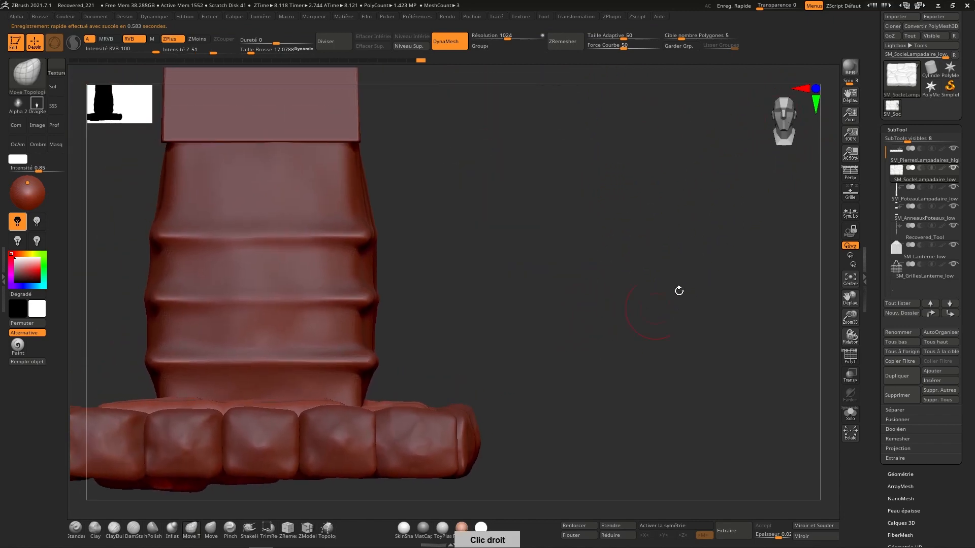
click(903, 314)
key(End)
key(BackSpace)
key(BackSpace)
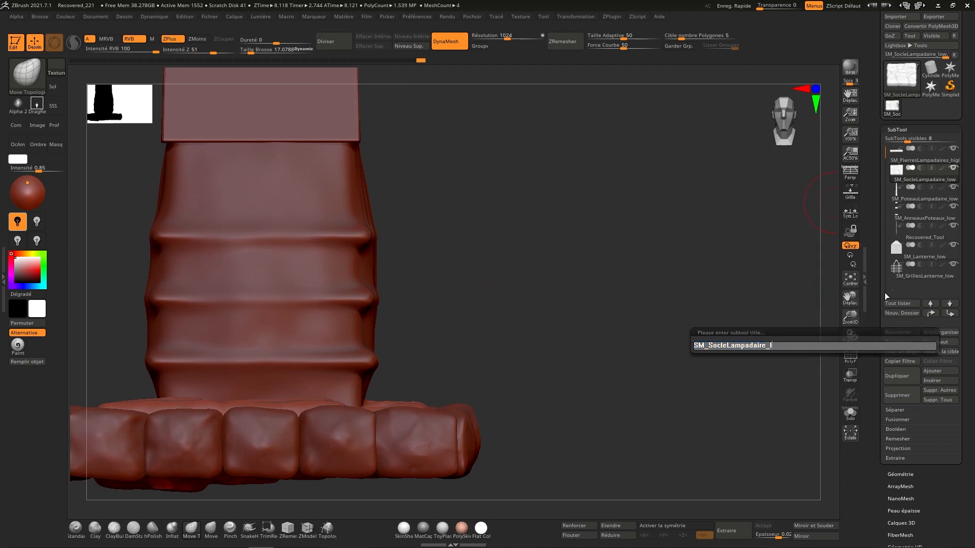
text(high)
key(Return)
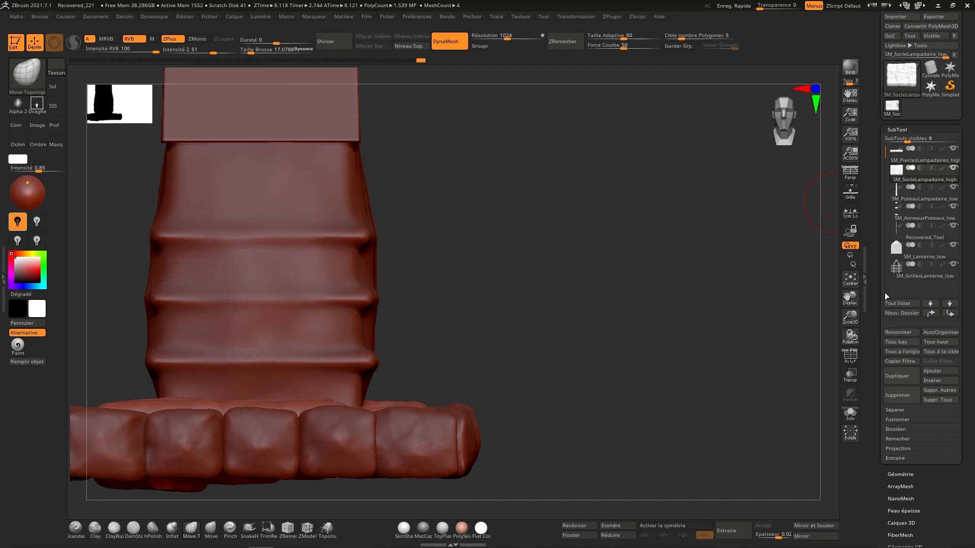
Step: Make SM_PoteauLampadaire_low active, subdivide it once and check the post's surface from several sides
click(932, 197)
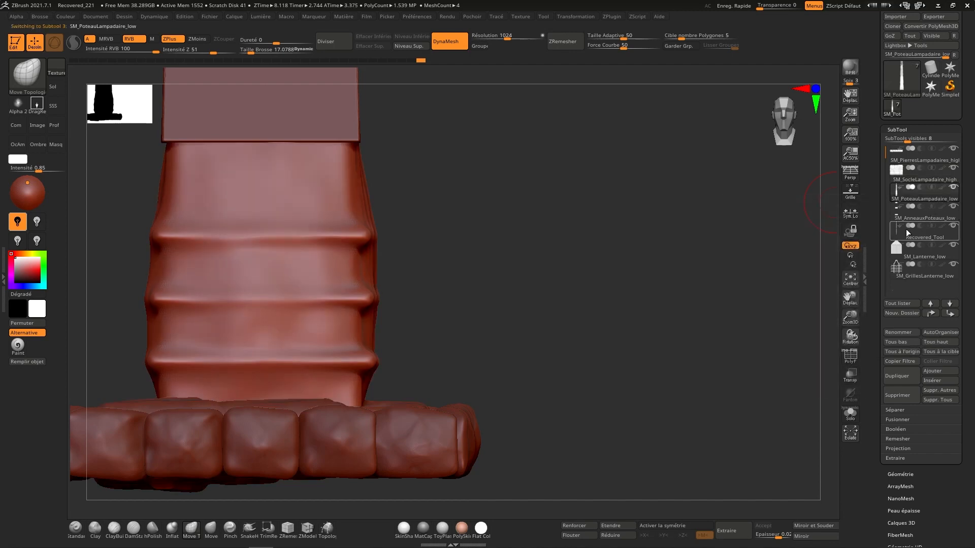
alt+right_drag(568, 247, 660, 391)
right_drag(624, 359, 569, 356)
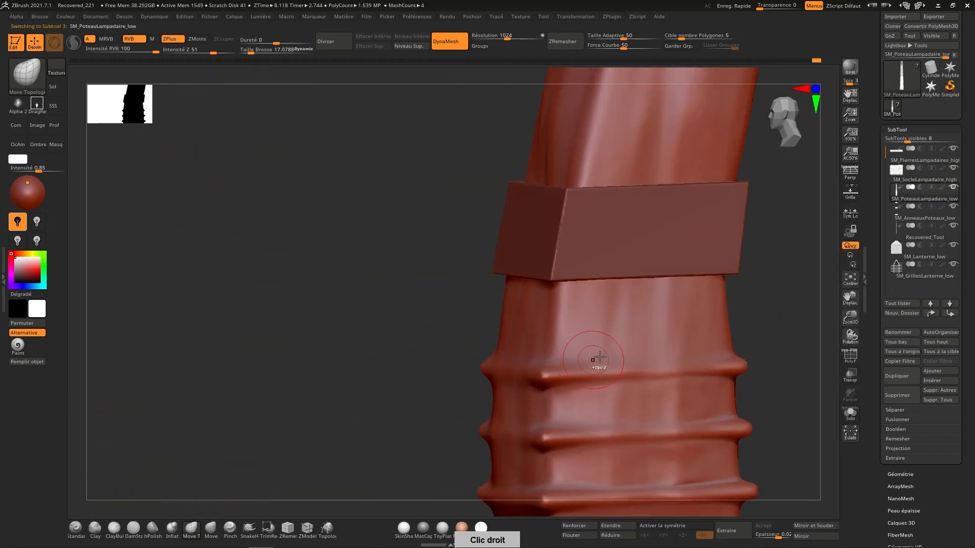
key(ctrl+d)
right_drag(755, 303, 751, 228)
right_drag(679, 343, 656, 335)
mouse_move(640, 378)
right_down()
mouse_move(679, 375)
mouse_move(692, 331)
mouse_move(677, 322)
right_up()
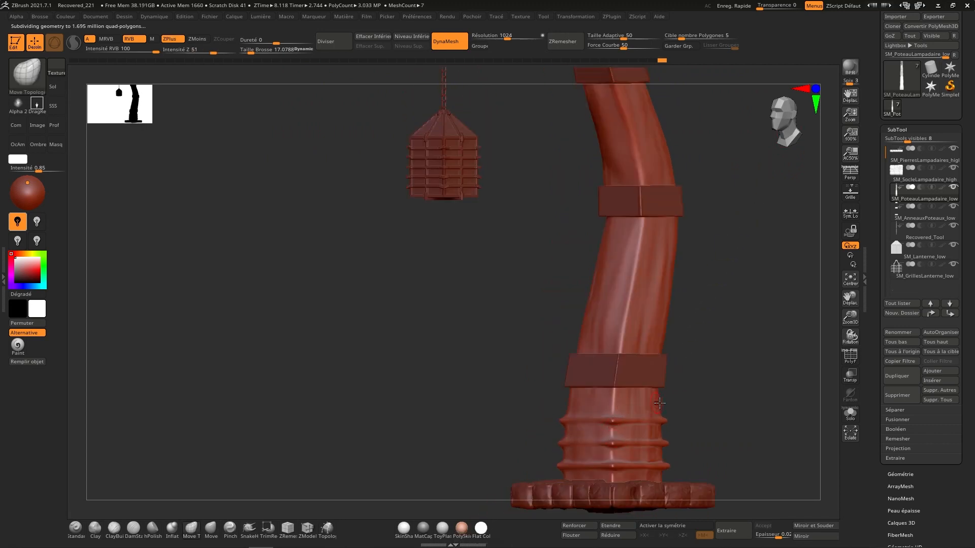
right_drag(656, 410, 636, 430)
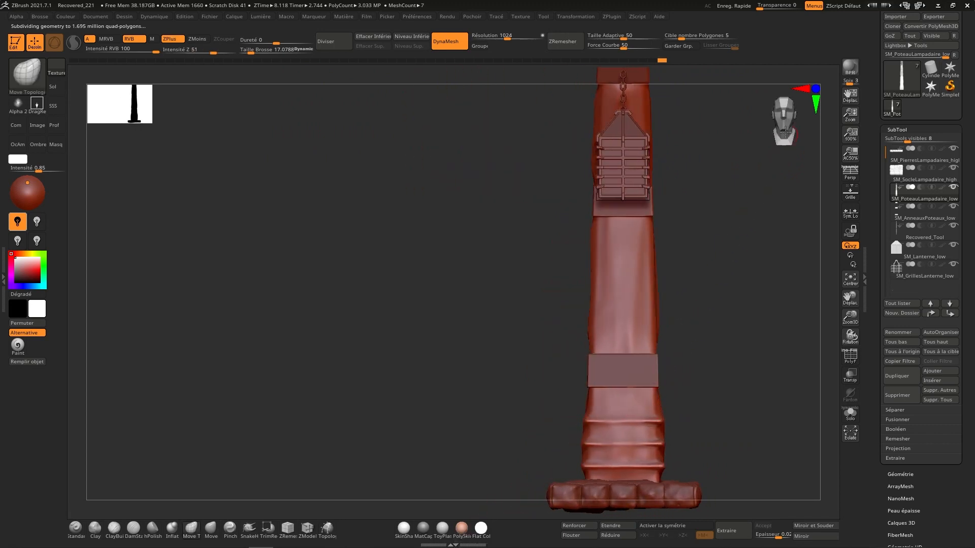
right_drag(660, 391, 555, 400)
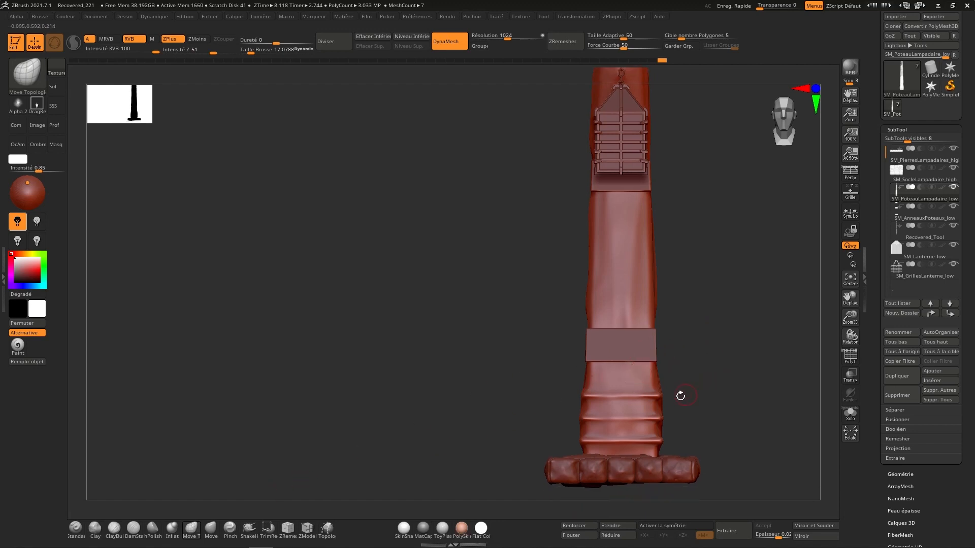
right_drag(681, 395, 741, 229)
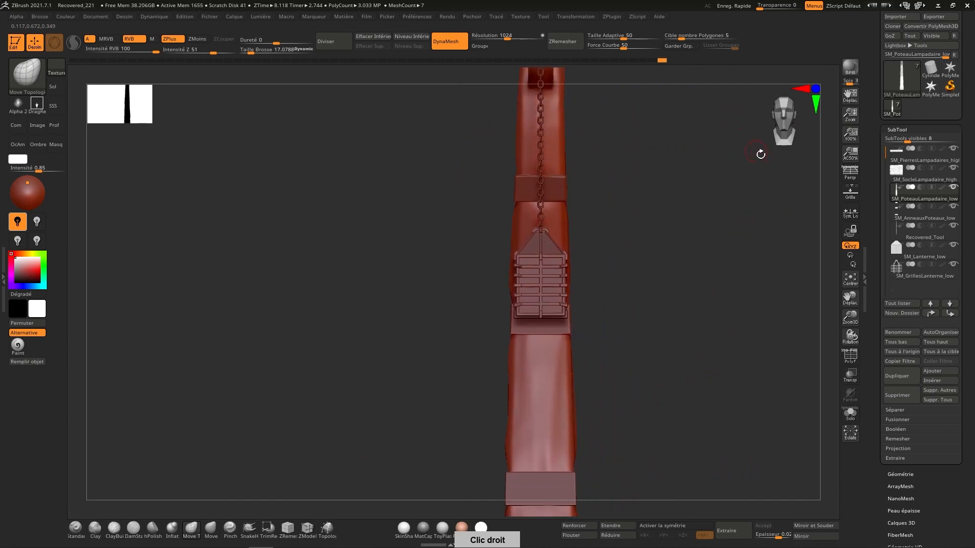
Step: Delete the lower subdivision levels of SM_PoteauLampadaire_low and decimate it with Decimation Master's 250k preset
click(389, 36)
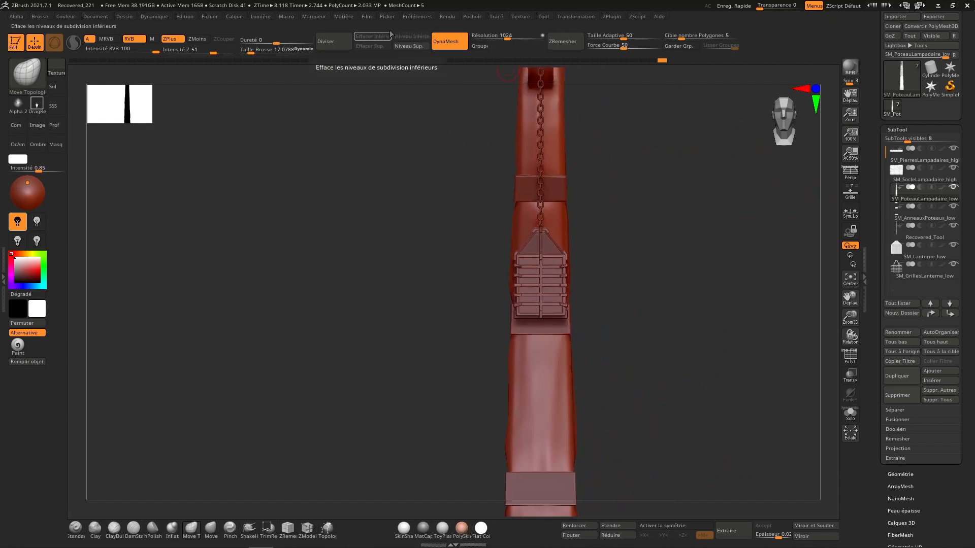
click(622, 17)
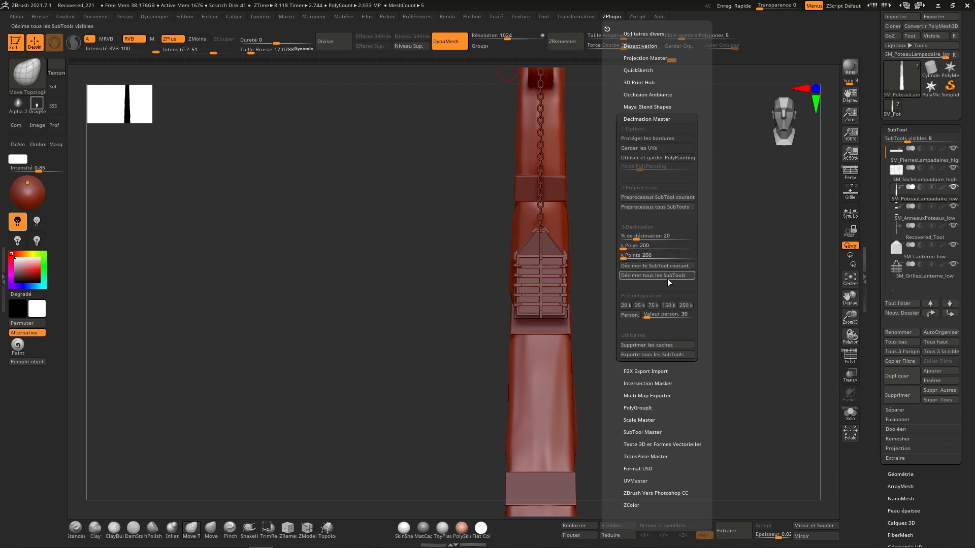
click(685, 305)
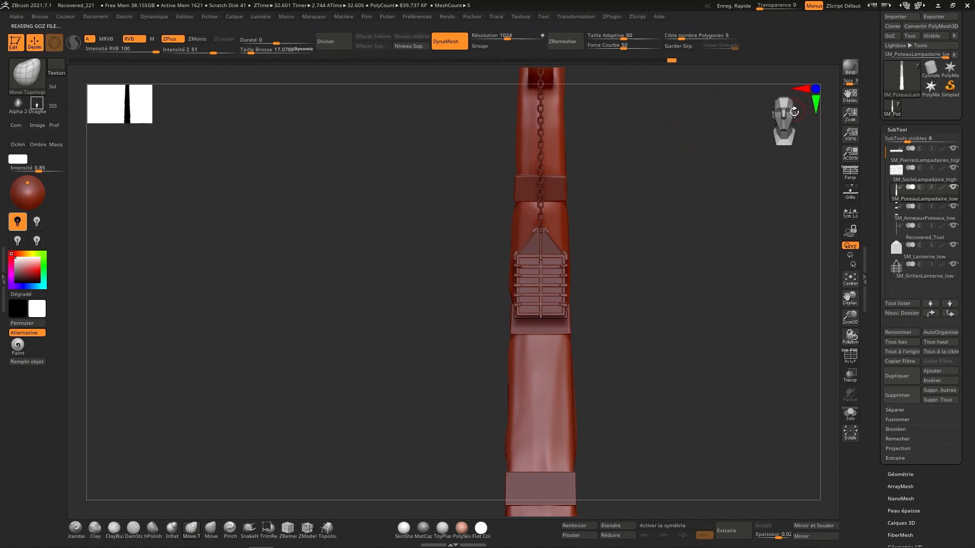
Step: Make SM_AnneauxPoteaux_low active, check its point count and decimate it with Decimation Master's 75k preset
click(932, 217)
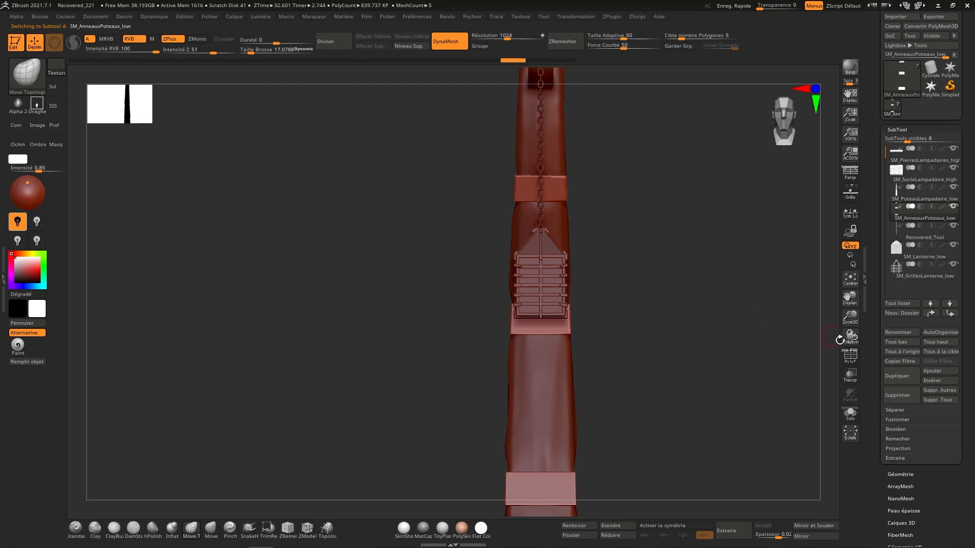
click(865, 279)
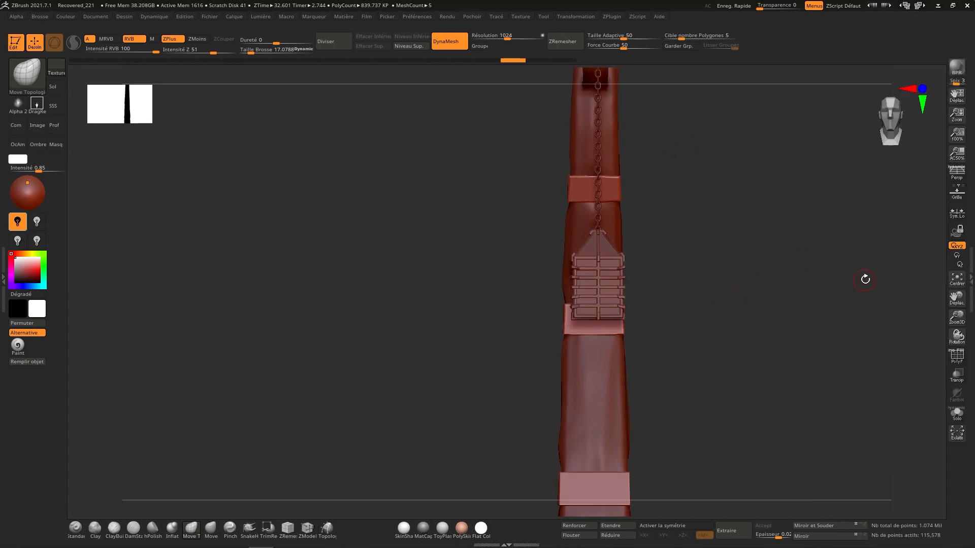
click(969, 274)
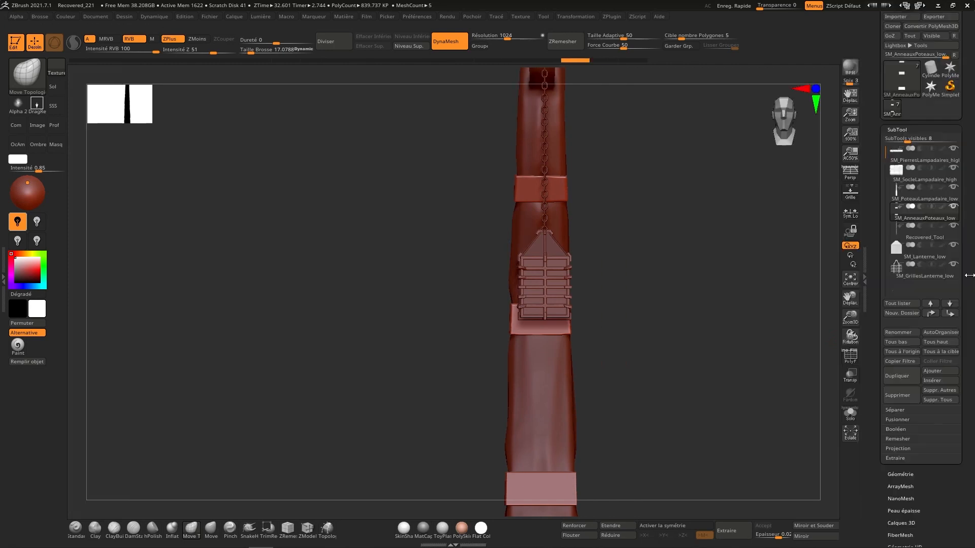
click(614, 17)
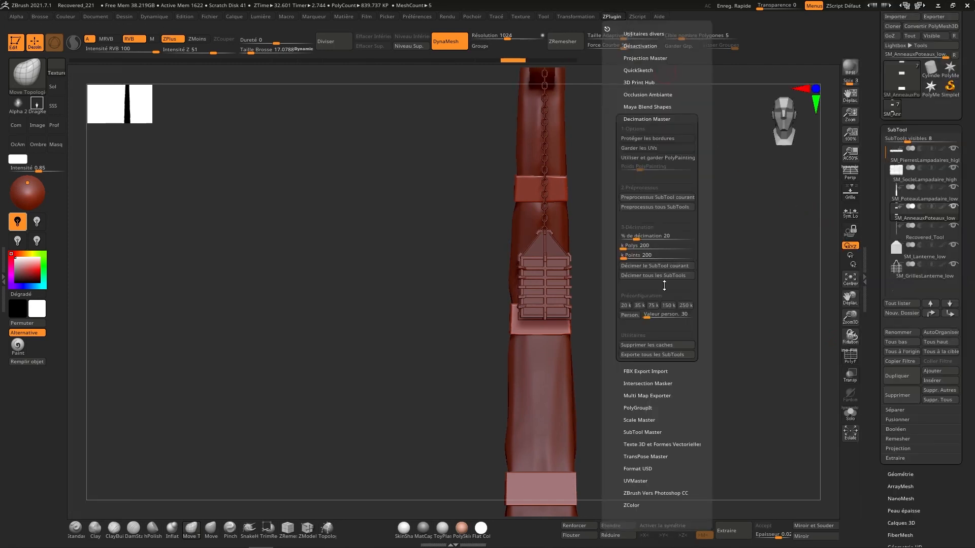
click(654, 306)
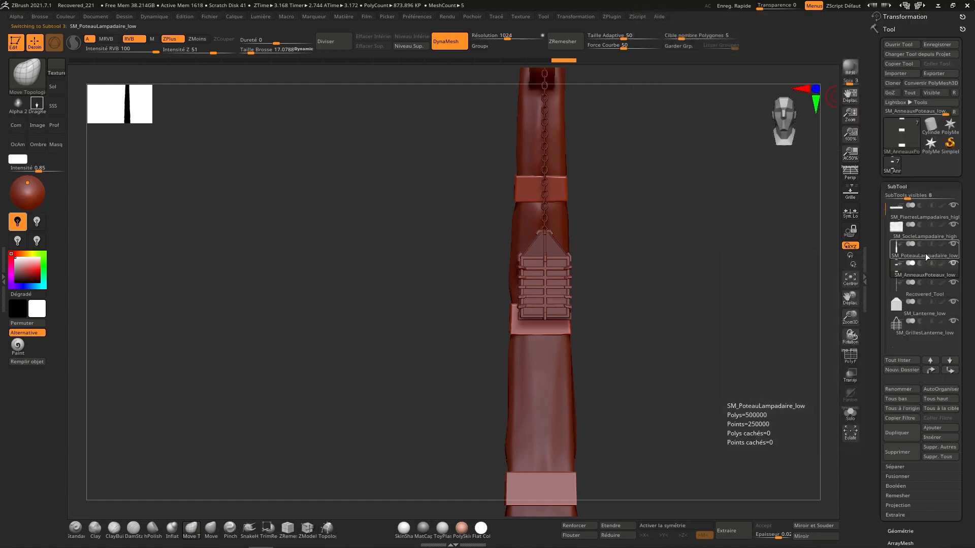
Step: Rename the post SubTool SM_PoteauLampadaire_low to SM_PoteauLampadaire_high
click(938, 247)
click(900, 389)
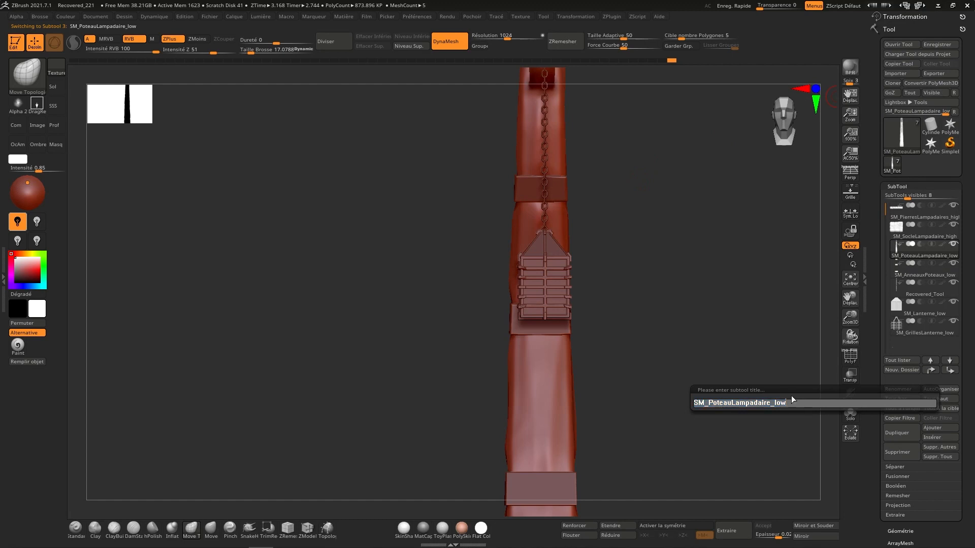
text(hi)
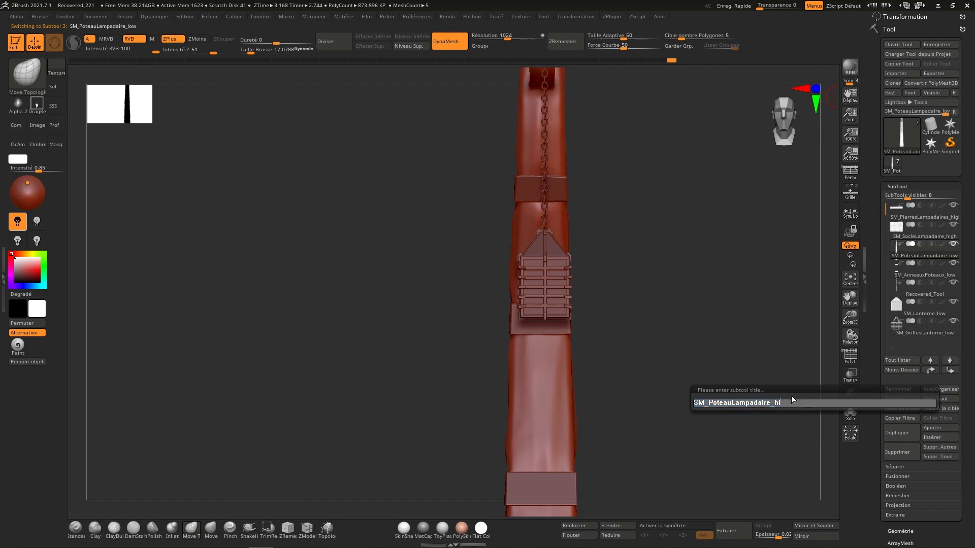
text(gh)
key(Return)
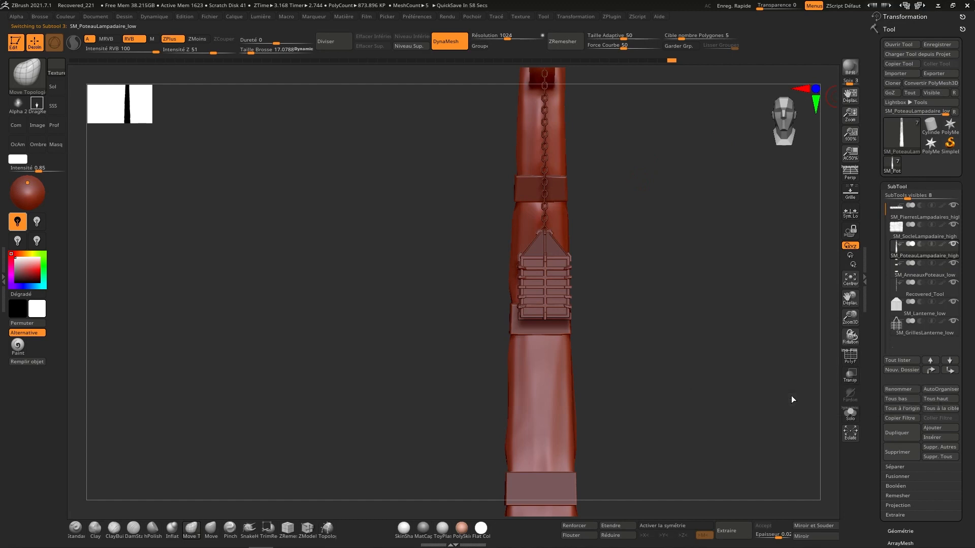
Step: Rename the ring SubTool SM_AnneauxPoteaux_low to SM_AnneauxPoteaux_high
click(930, 276)
click(905, 389)
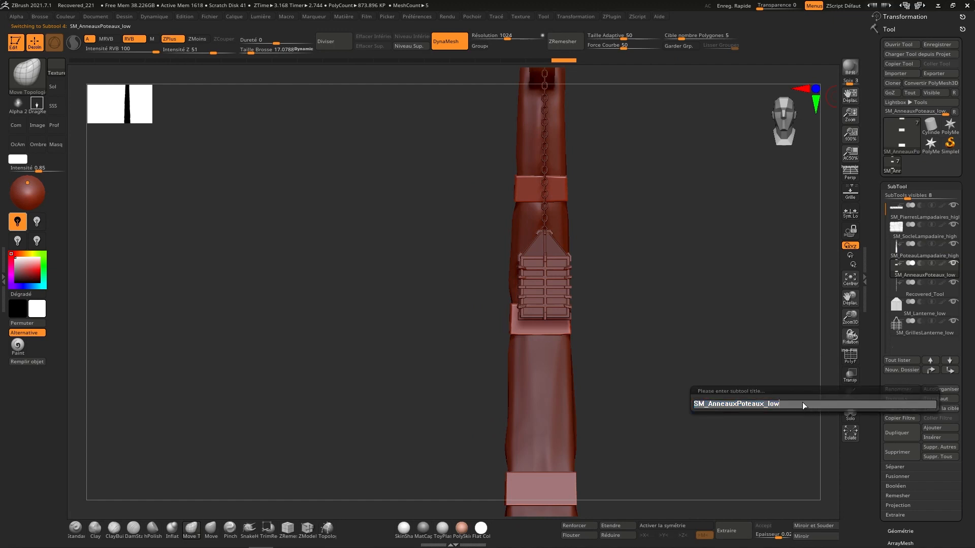
text(high)
key(Return)
Step: Rename the chain SubTool Recovered_Tool to SM_Chaine_high
click(938, 297)
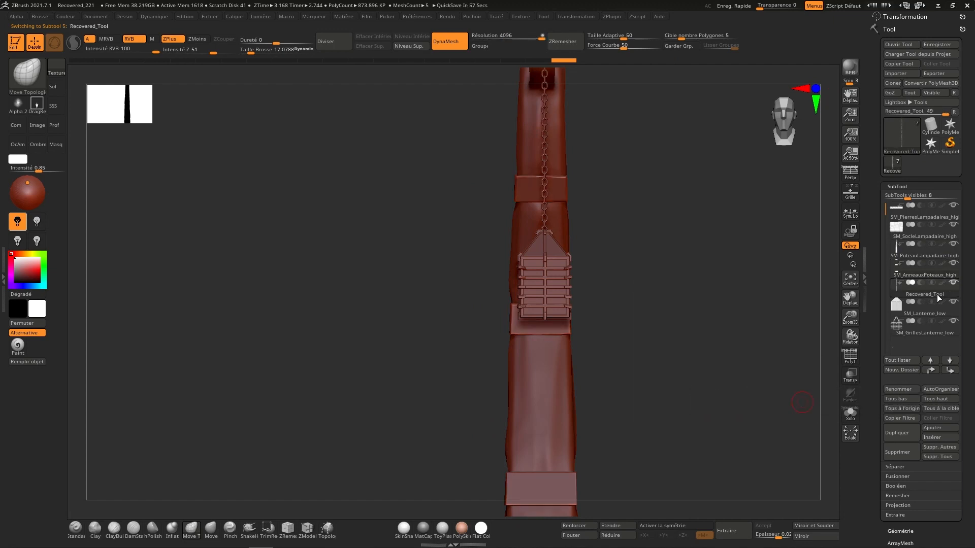
mouse_move(937, 298)
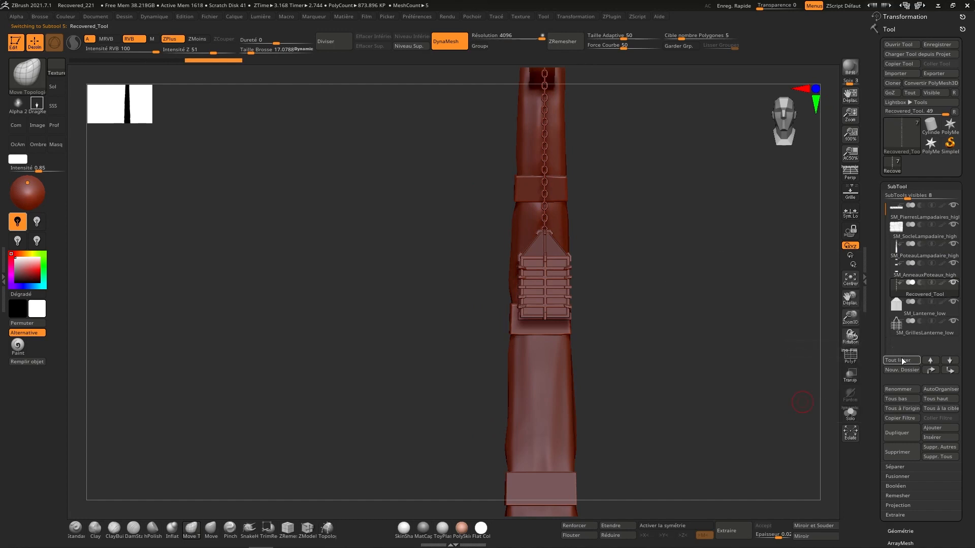
click(904, 388)
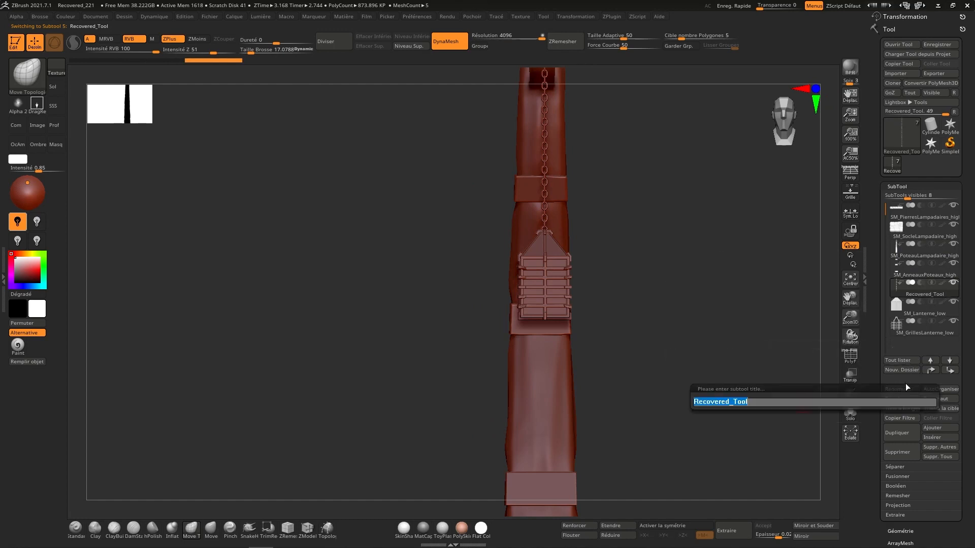
text(SM)
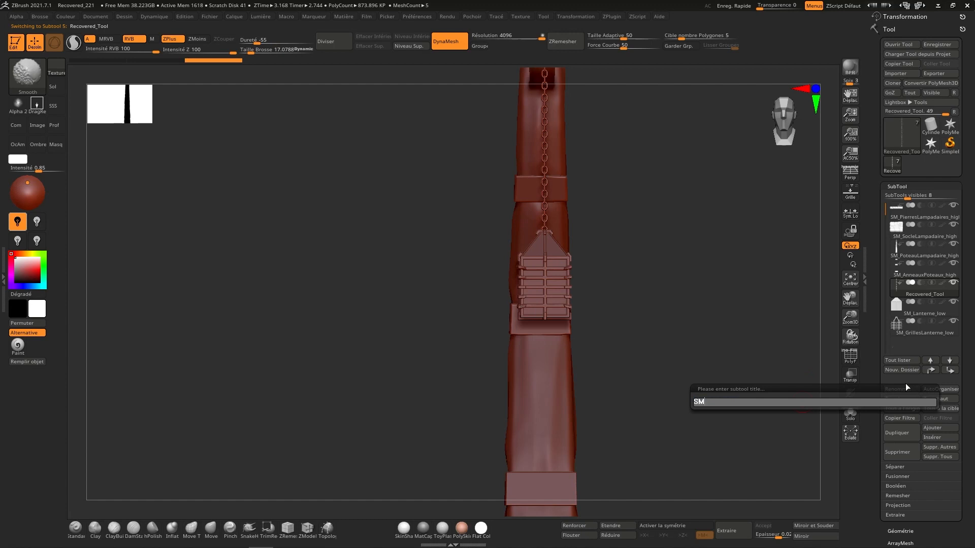
text(_chain)
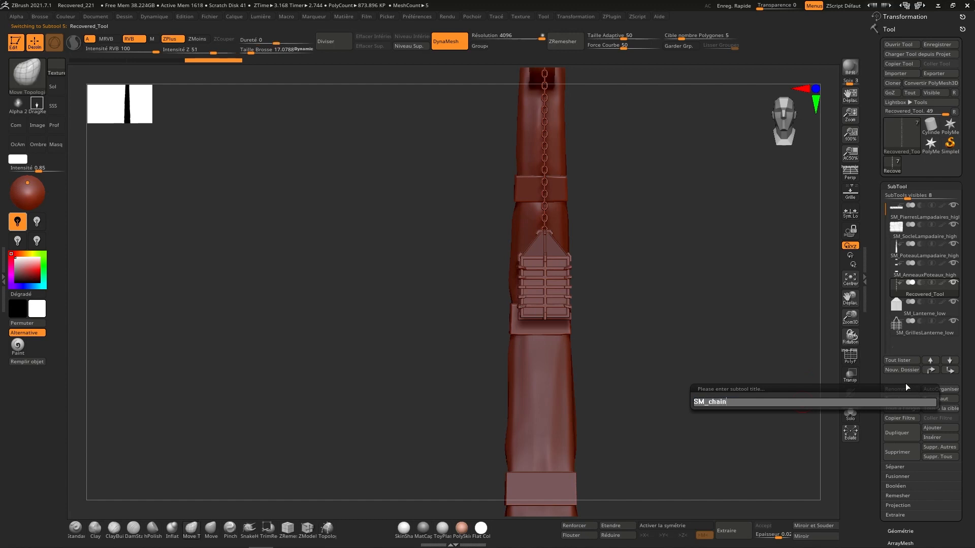
key(BackSpace)
key(BackSpace)
text(C)
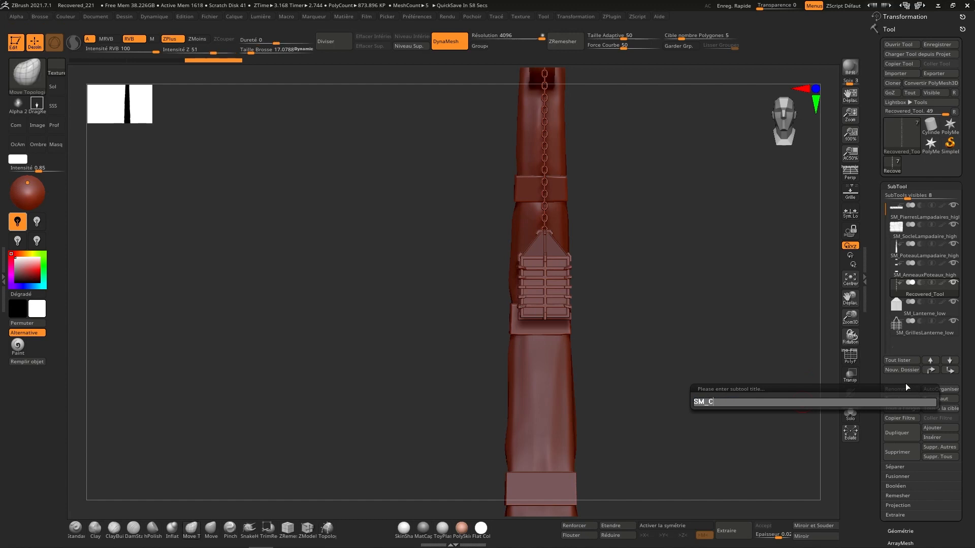
text(haine_high)
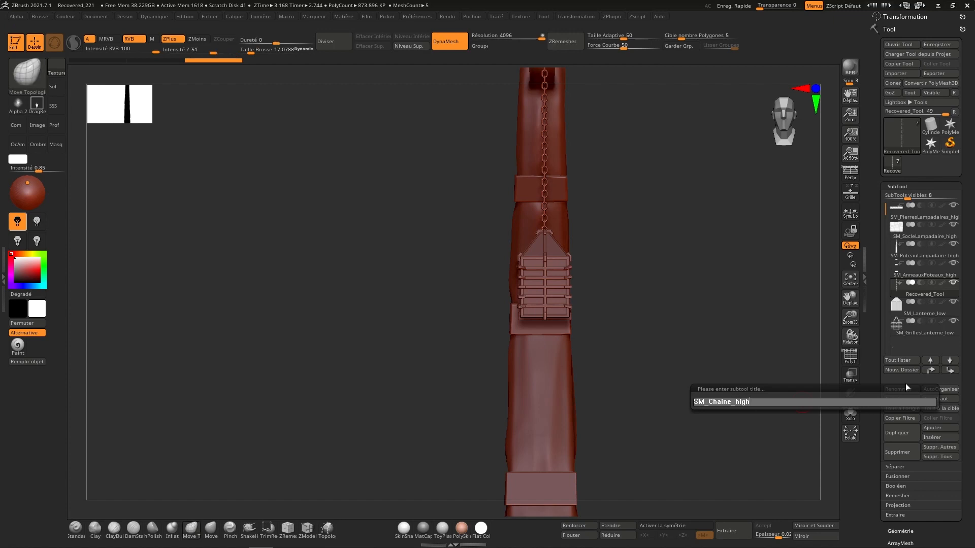
key(Return)
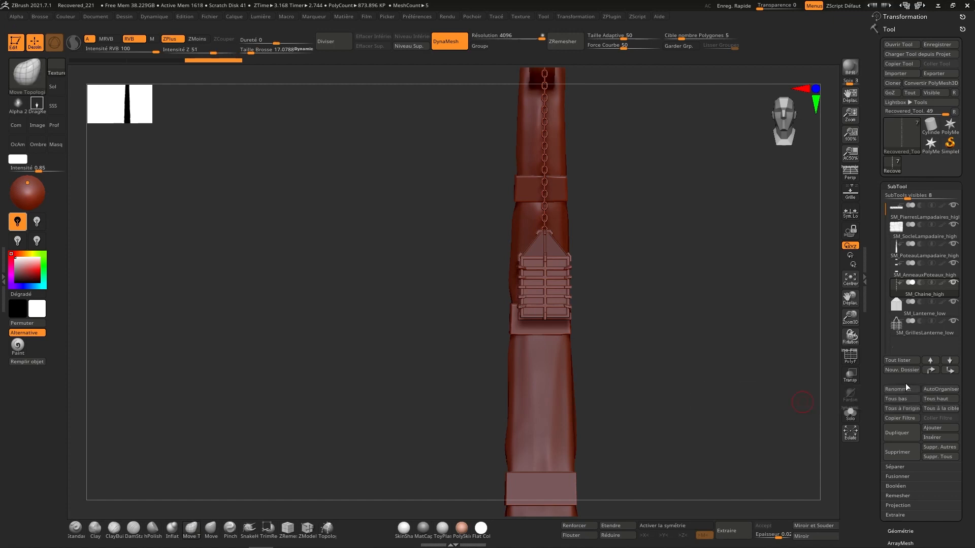
Step: Check the point count of SM_Chaine_high and make SM_Lanterne_low the active SubTool
click(928, 313)
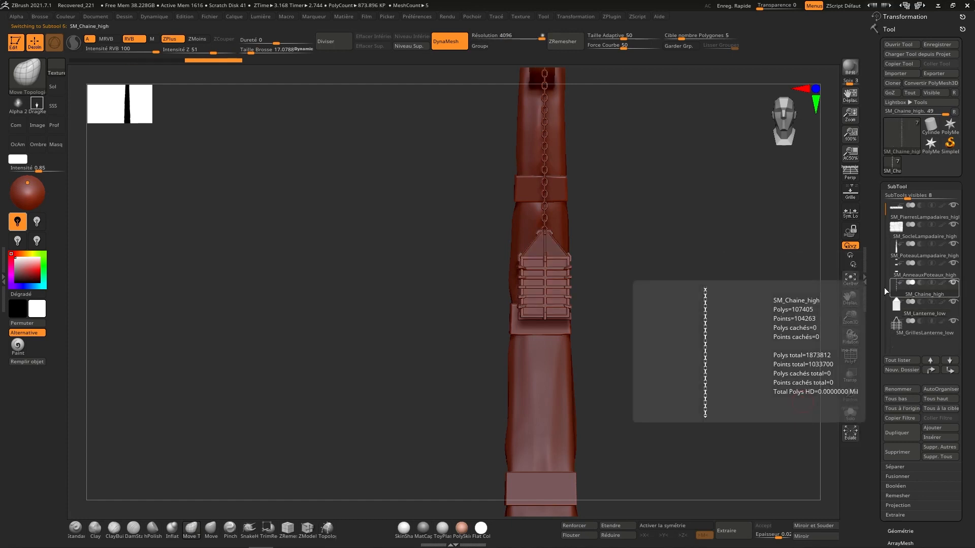
click(909, 290)
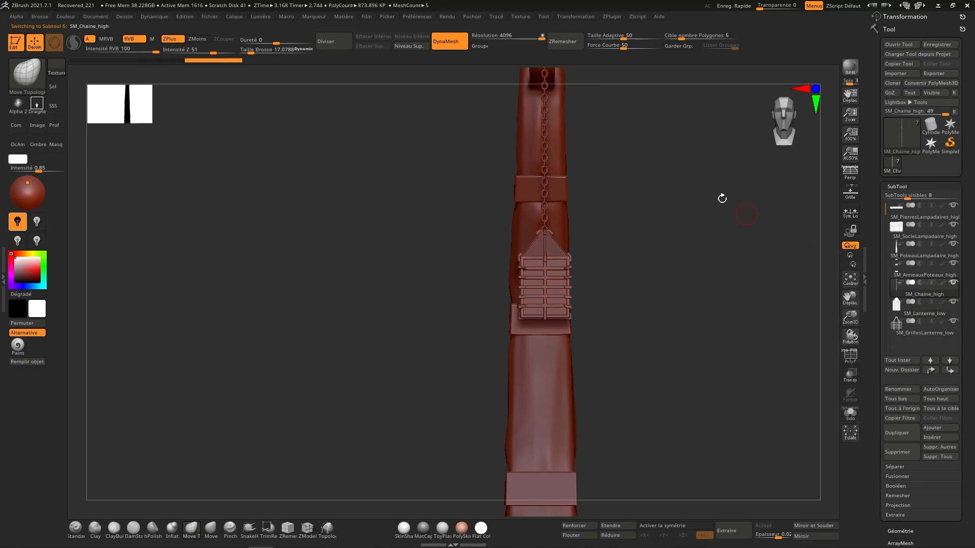
click(866, 275)
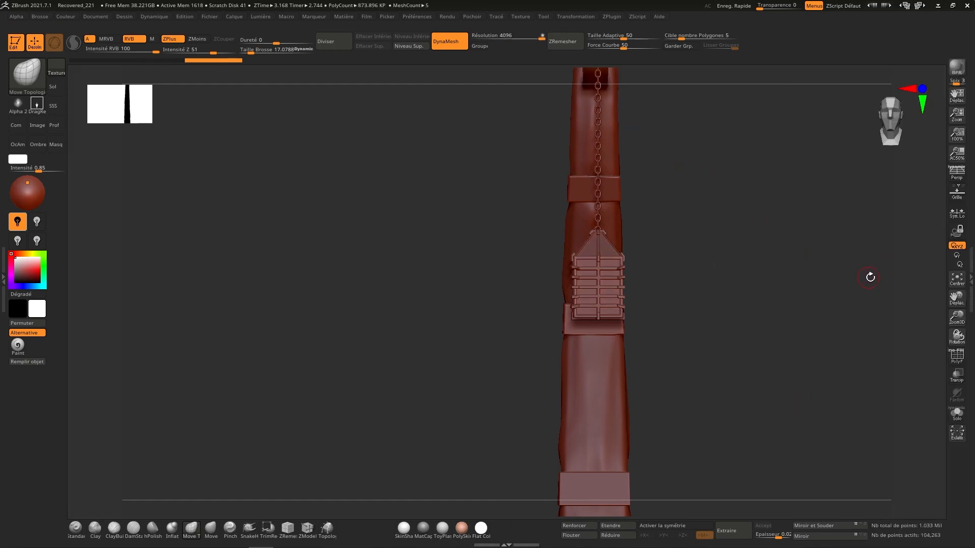
click(970, 280)
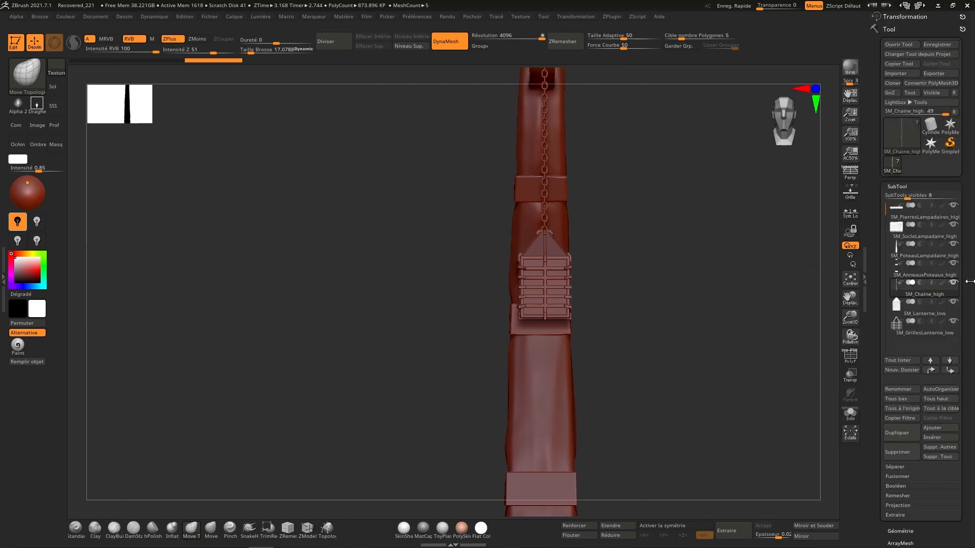
click(926, 315)
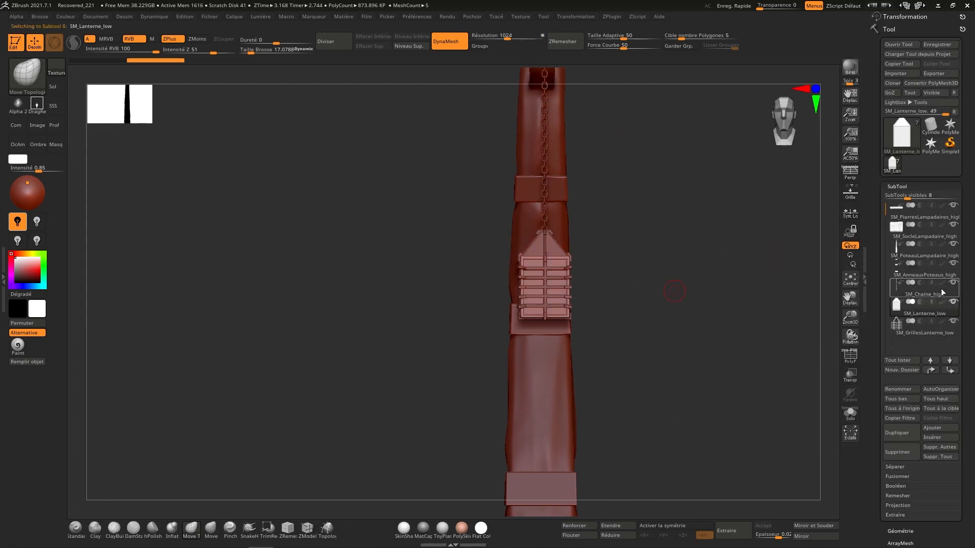
mouse_move(942, 308)
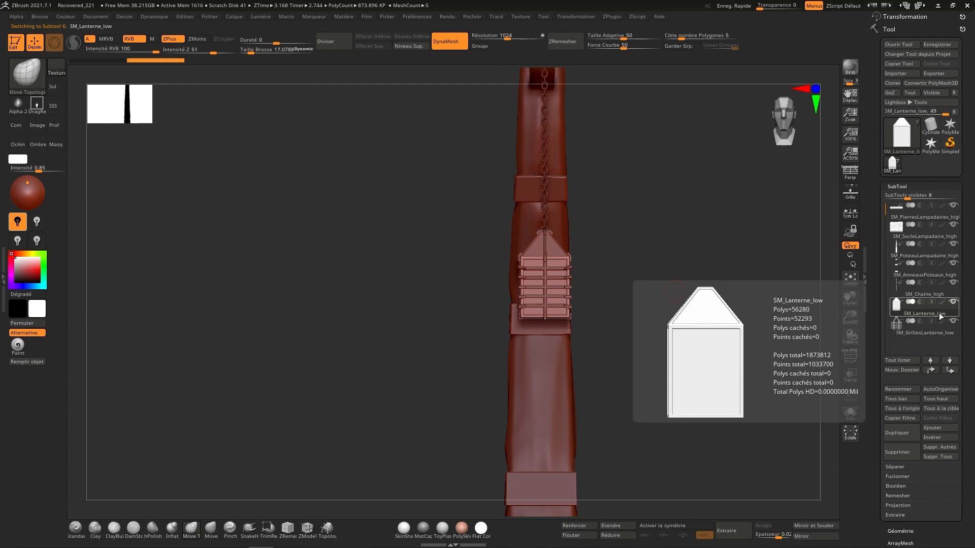
Step: Check the point count of the lantern SubTool SM_Lanterne_low and rename it SM_Lanterne_high
click(865, 279)
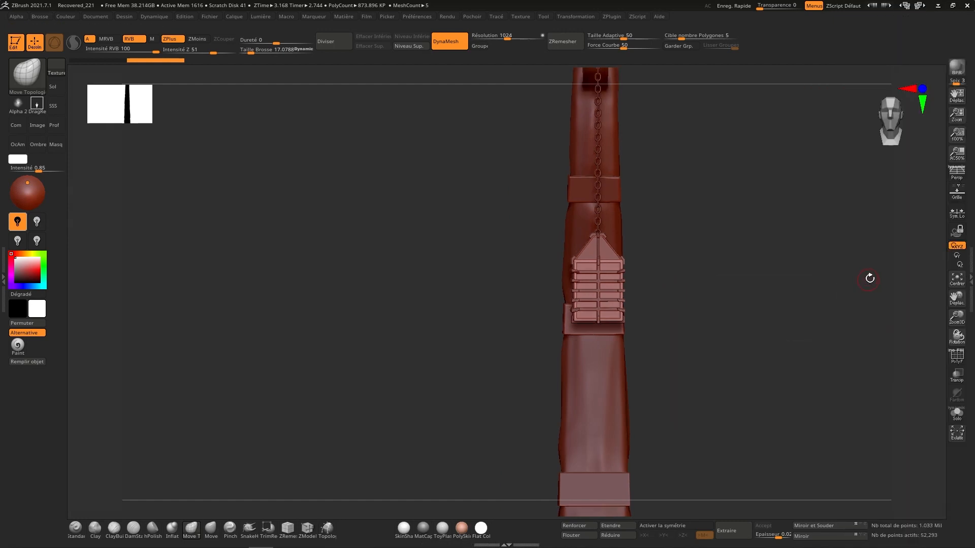
click(968, 287)
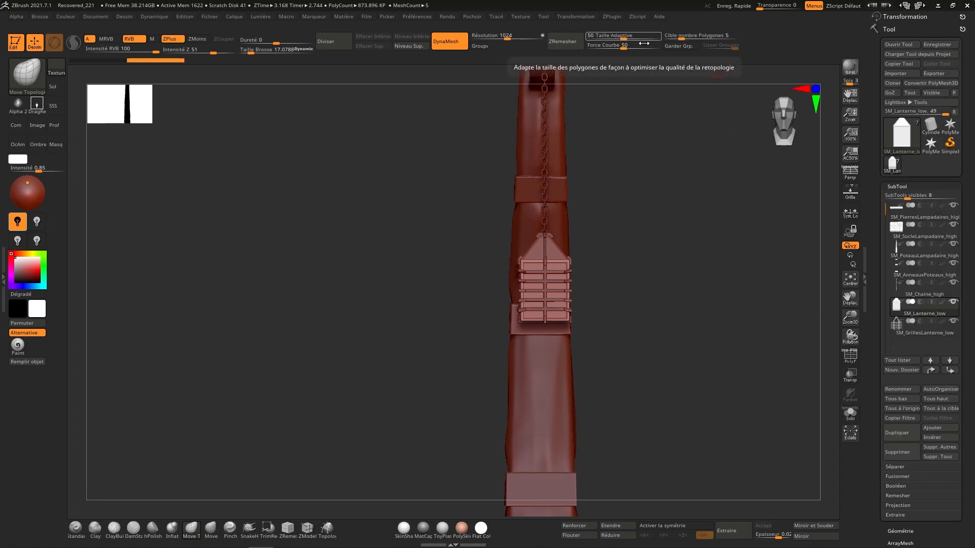
click(906, 390)
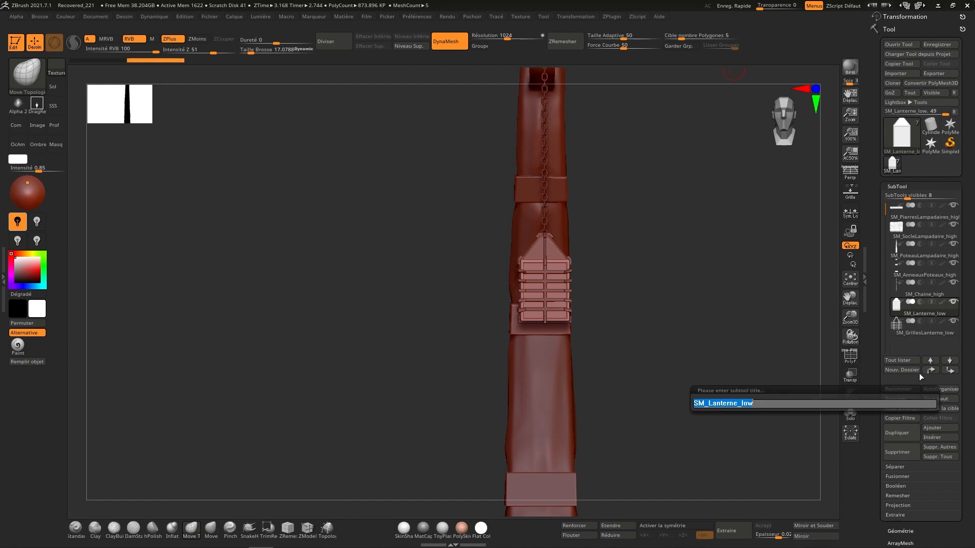
key(Right)
text(high)
key(Return)
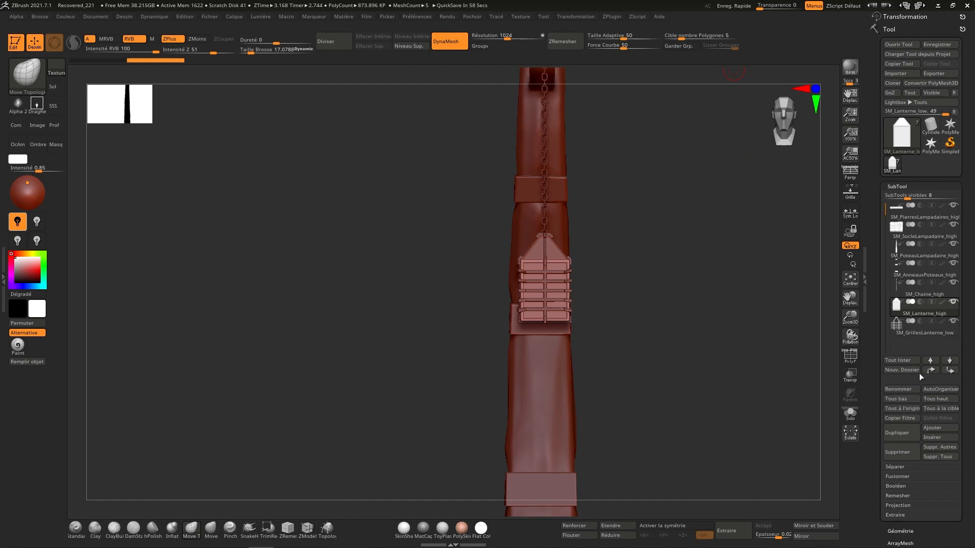
Step: Check the point count of the lantern grille SubTool SM_GrillesLanterne_low and rename it SM_GrillesLanterne_high
click(939, 334)
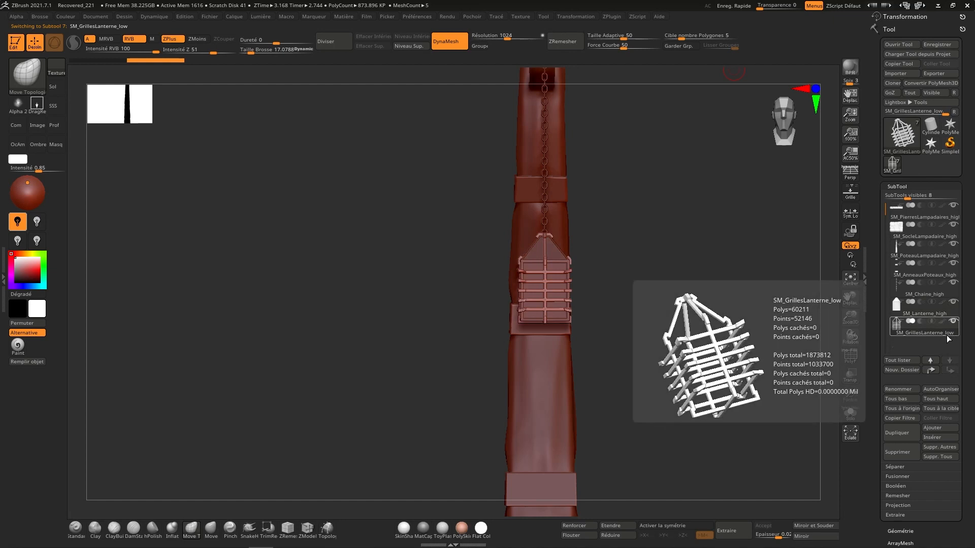
click(865, 277)
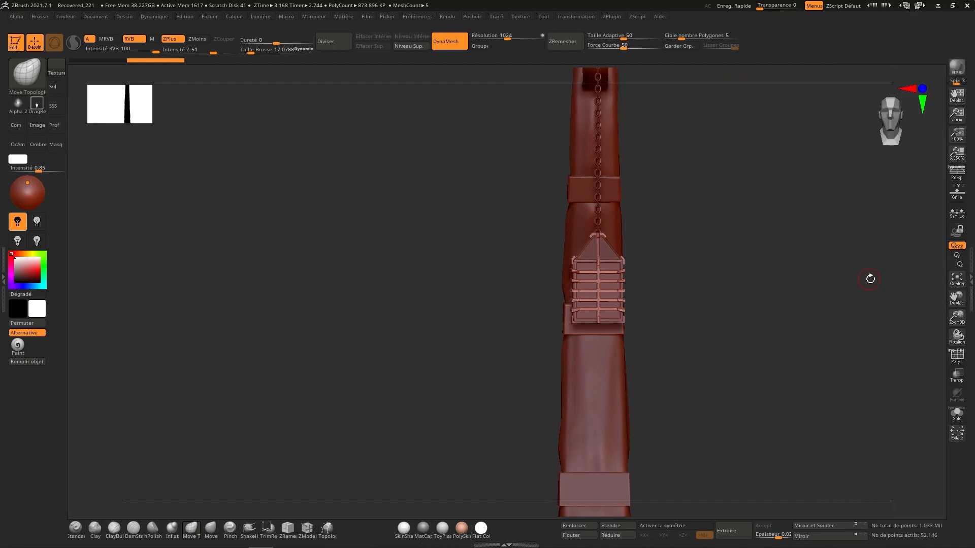
click(969, 287)
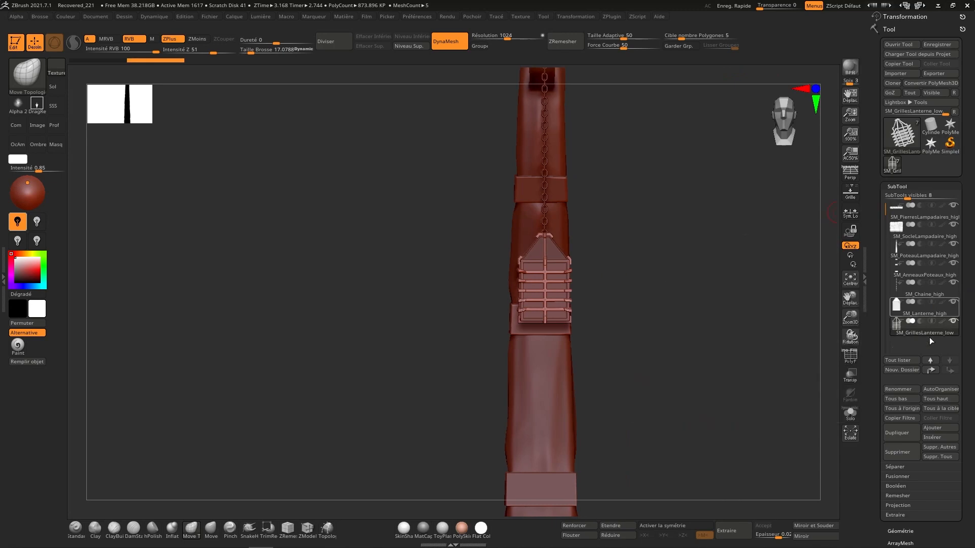
click(894, 389)
key(End)
key(BackSpace)
key(BackSpace)
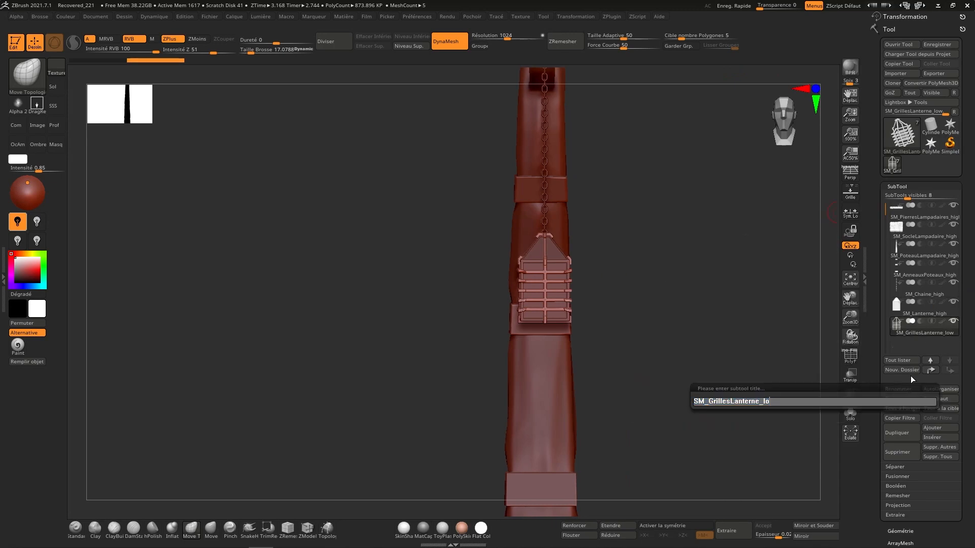
text(high)
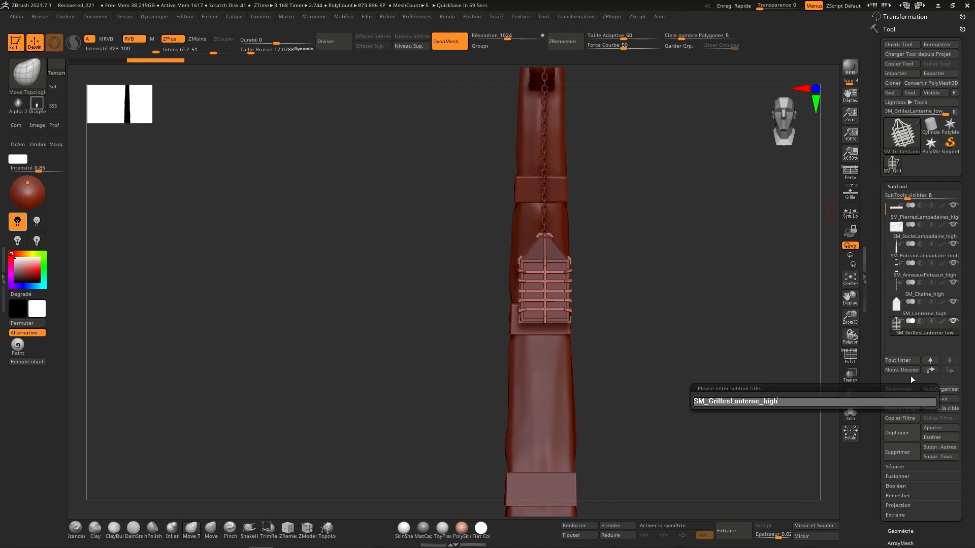
key(Return)
key(ctrl+o)
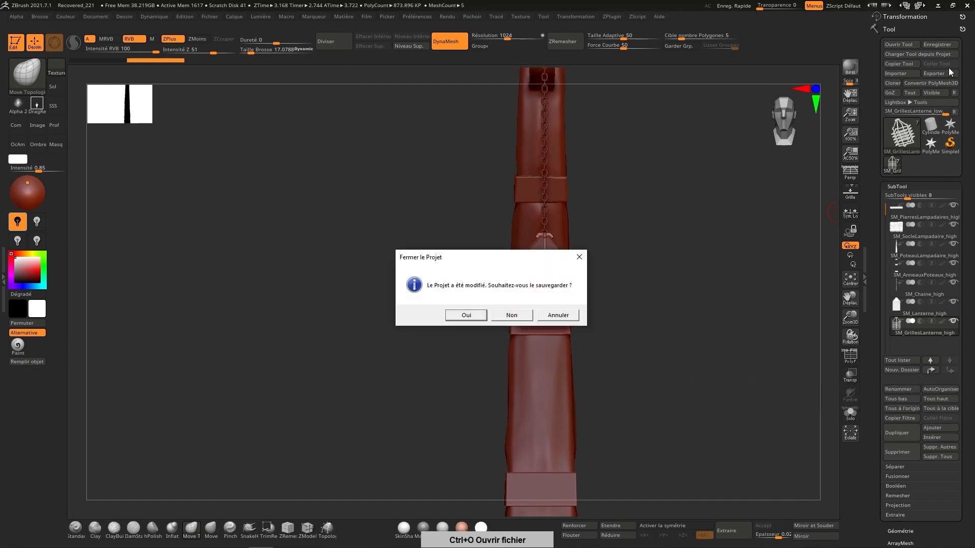
click(576, 316)
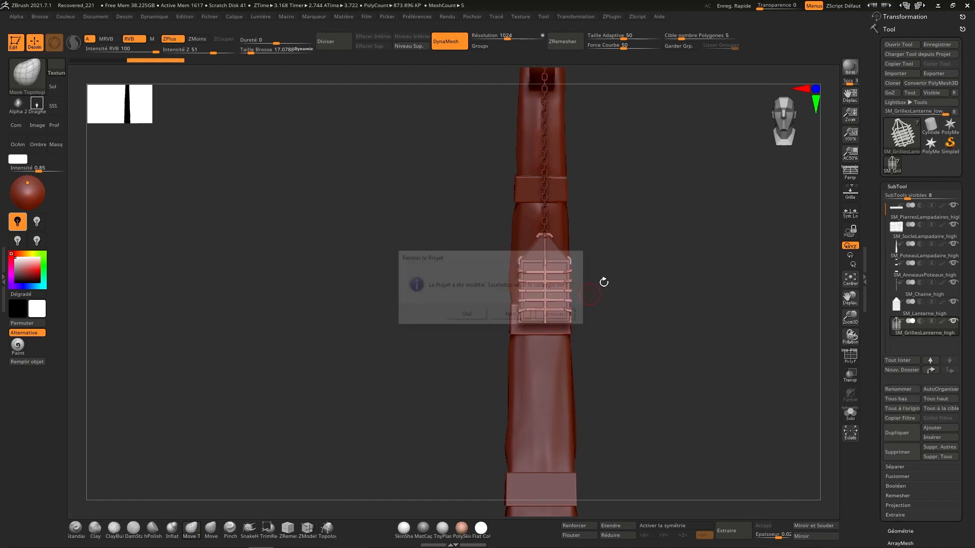
Step: Export all SubTools as FBX 2020 binary into Export > Substance, overwriting SM_LampadaireSubstance_high.fbx
click(940, 73)
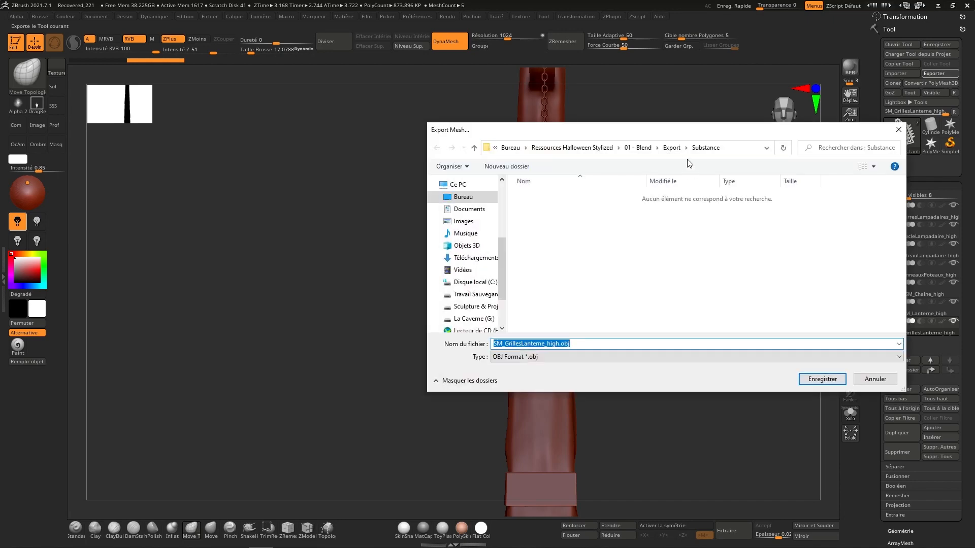
click(672, 148)
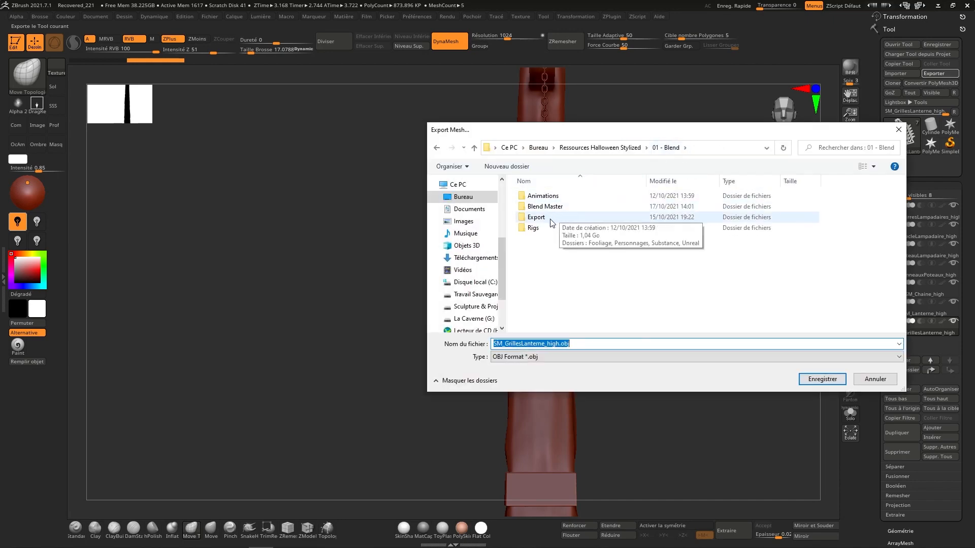
double_click(575, 225)
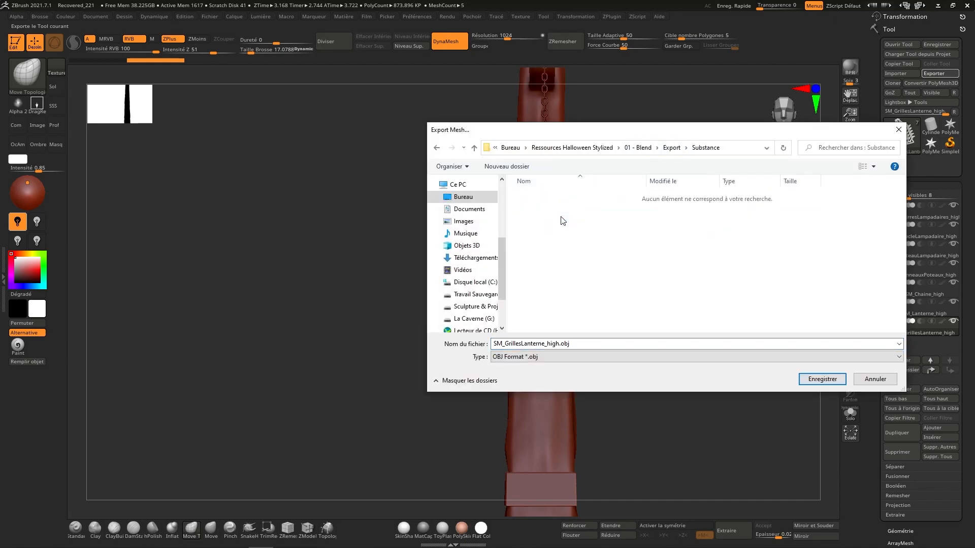
click(556, 358)
click(529, 451)
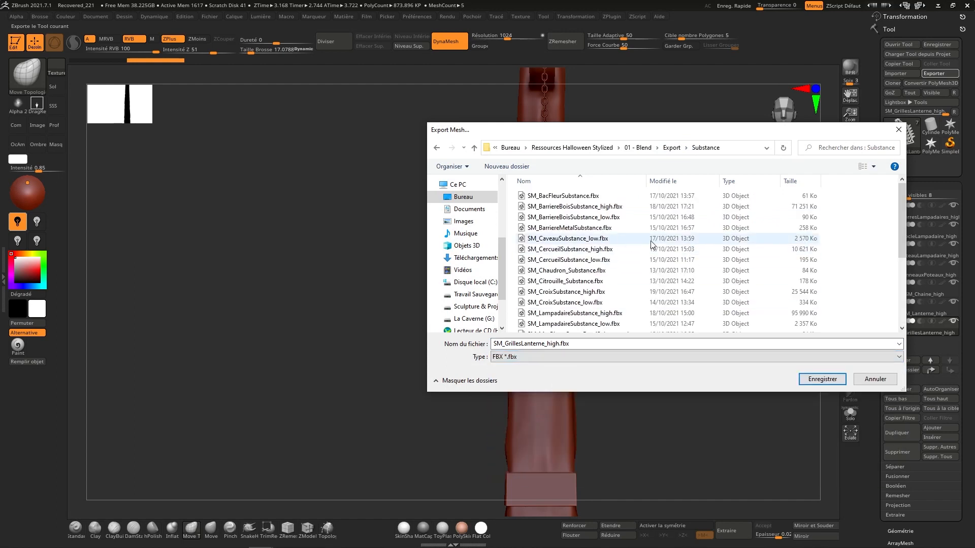
drag(900, 188, 899, 210)
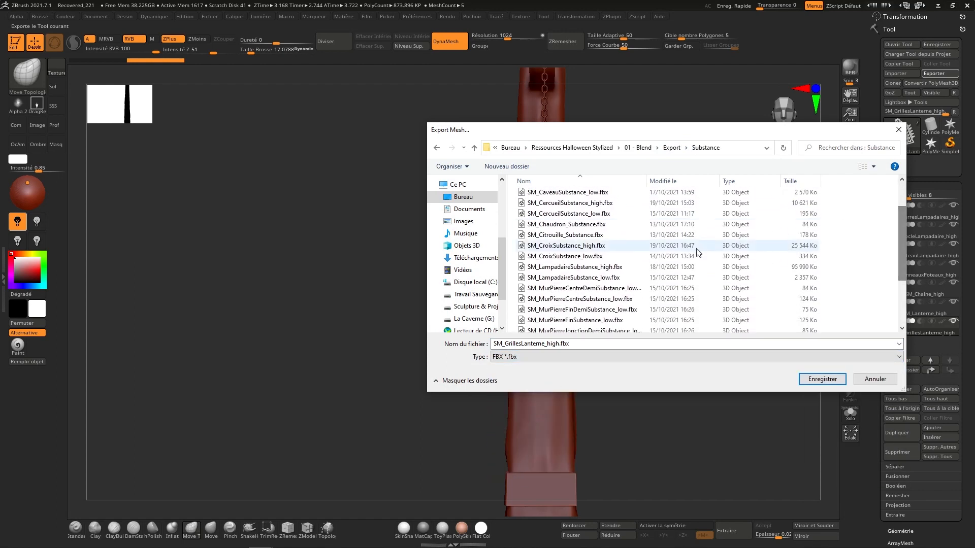
click(609, 269)
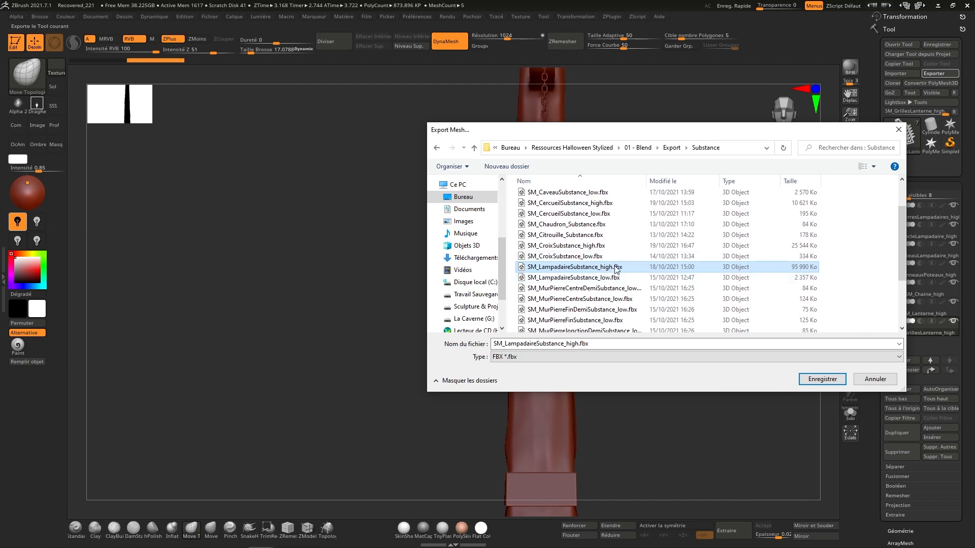
click(823, 379)
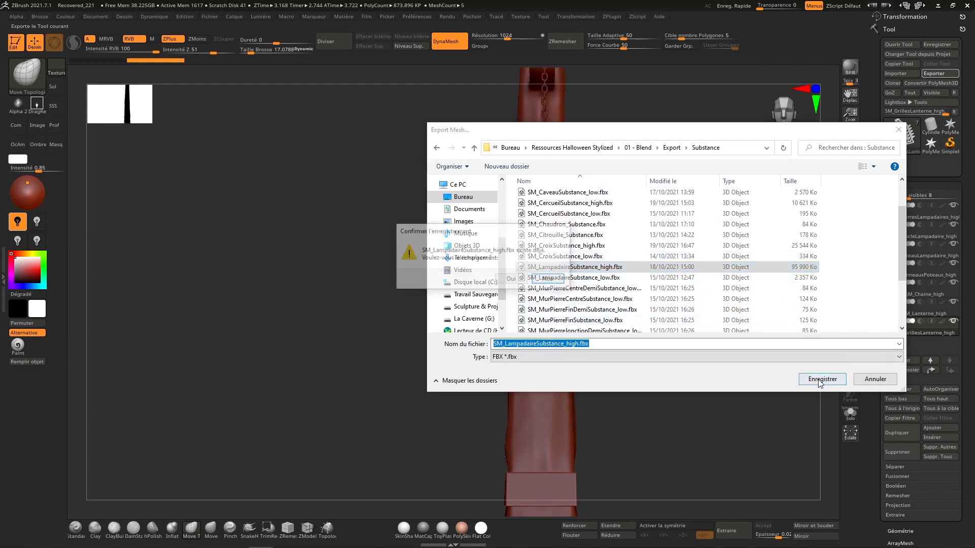
click(521, 279)
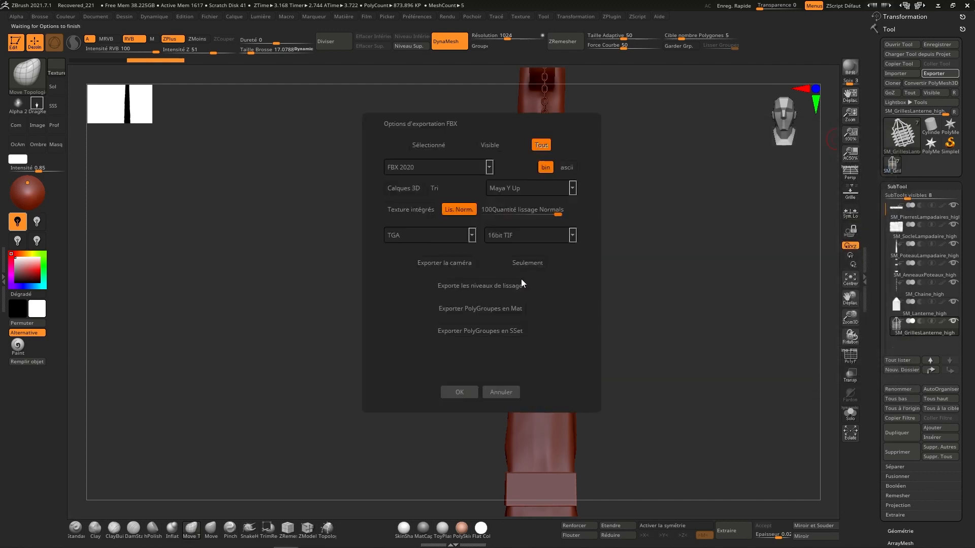
click(460, 392)
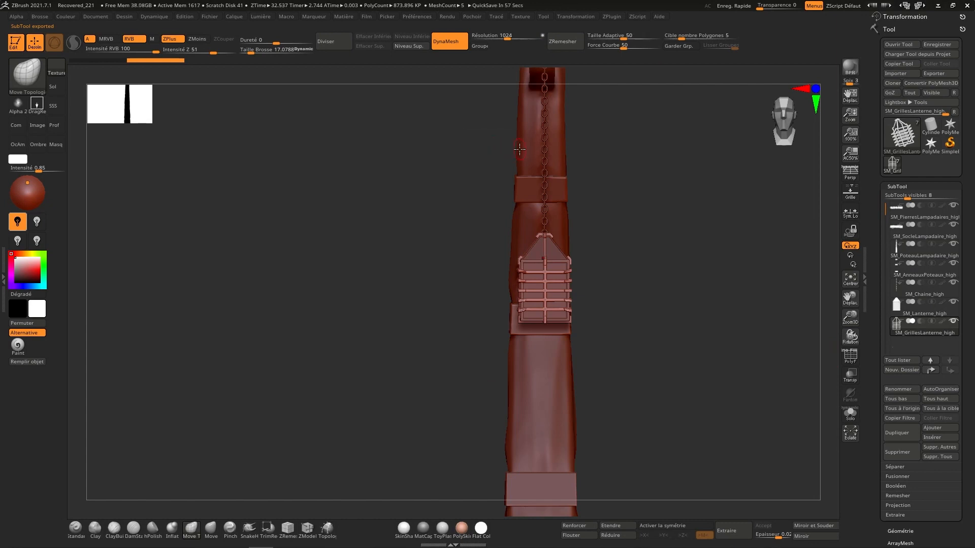
Step: Save the project as Lampadaire in the folder 02 - ZBrush > Projet > Assets
click(211, 16)
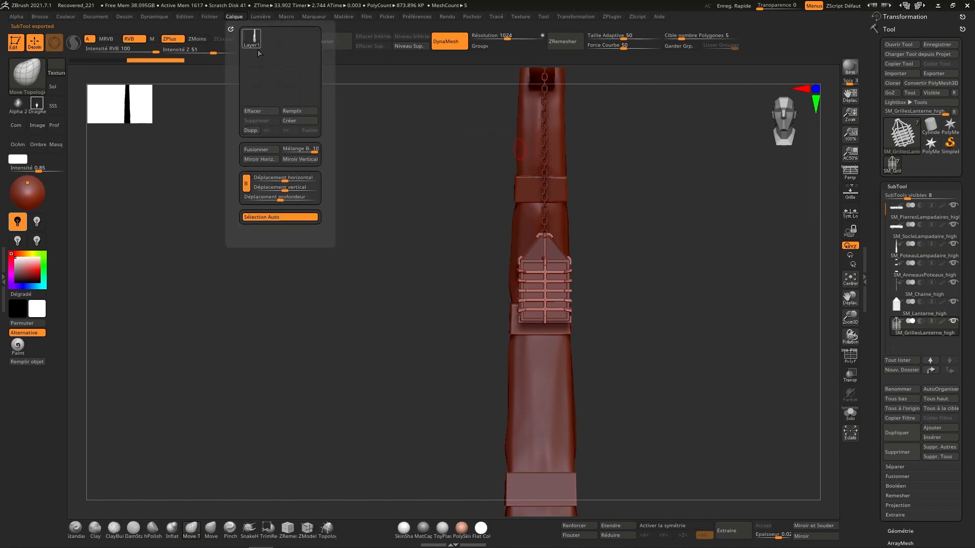
click(282, 34)
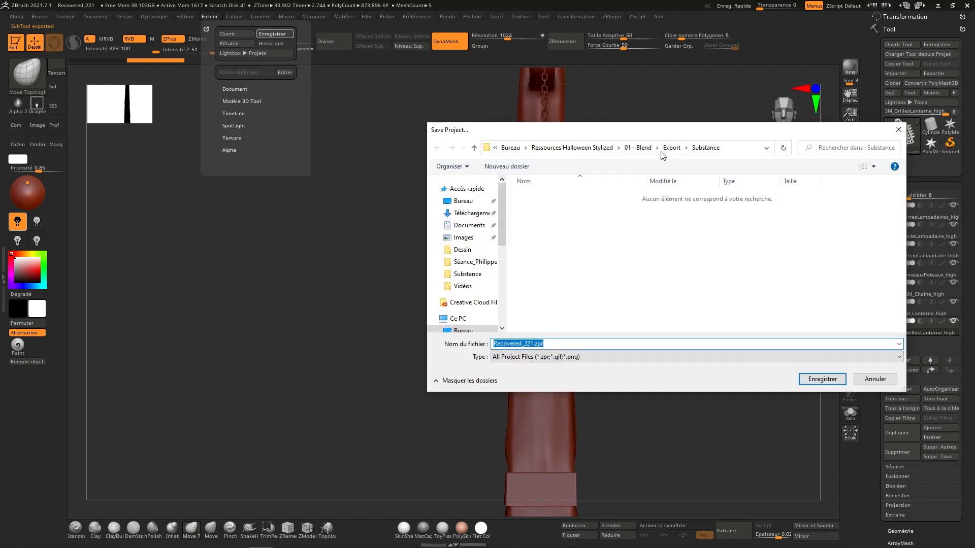
click(584, 148)
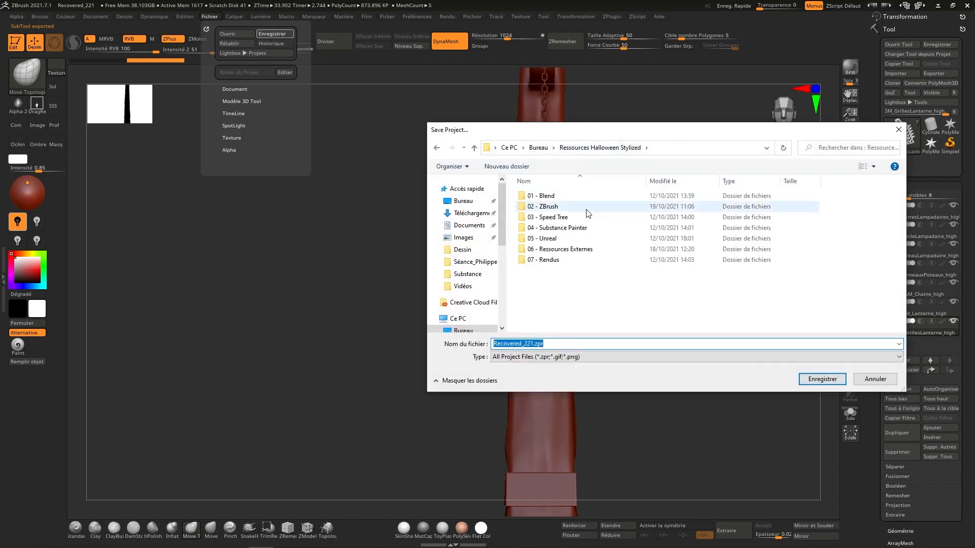
double_click(567, 208)
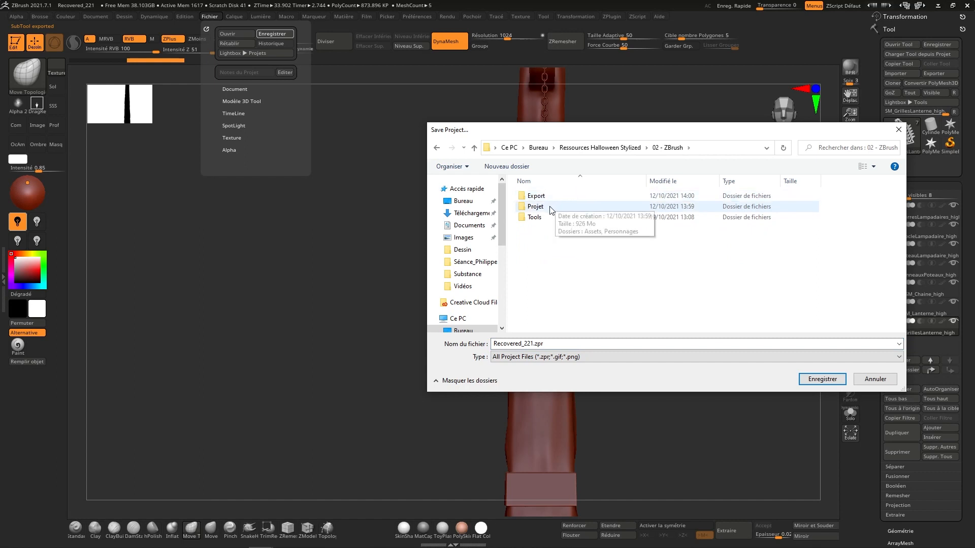
double_click(547, 207)
double_click(555, 196)
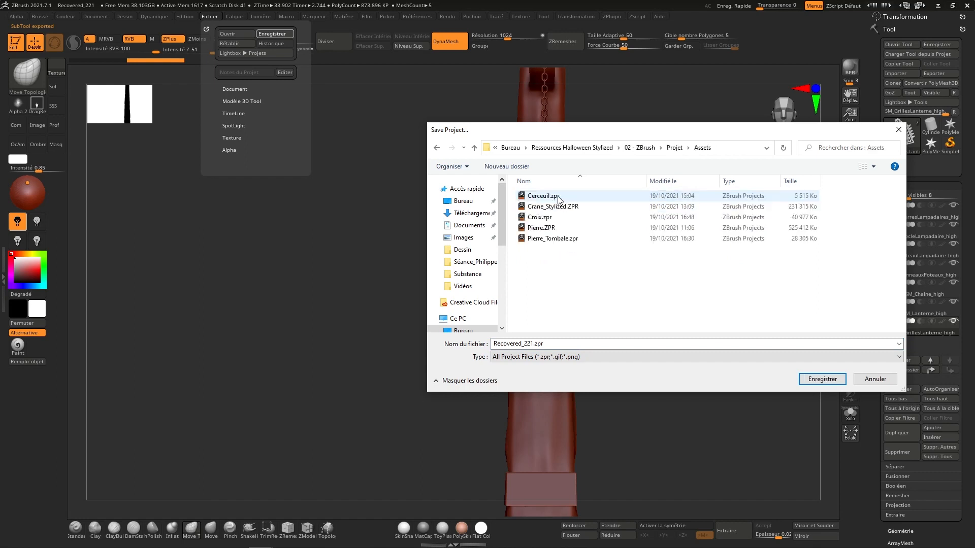
double_click(550, 343)
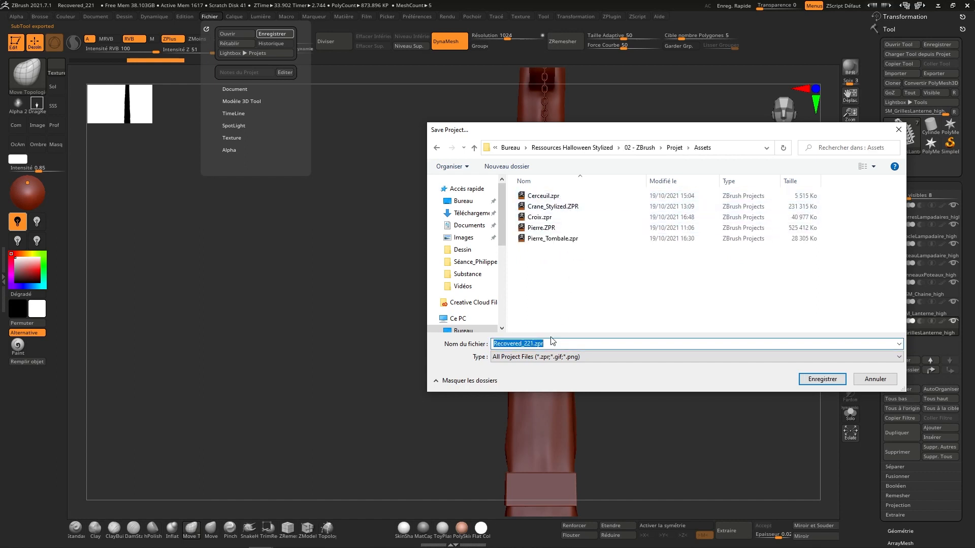
text(Lampadaire)
click(826, 379)
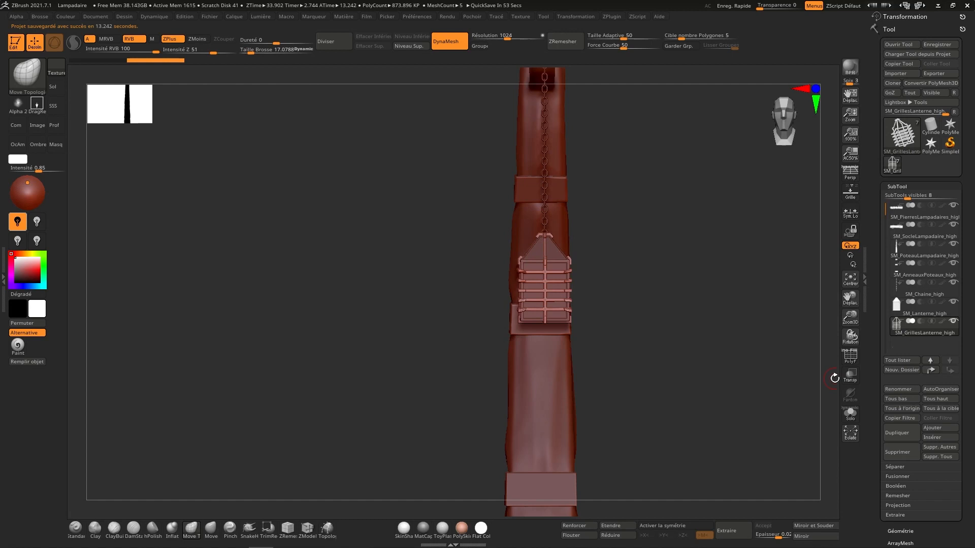
click(792, 110)
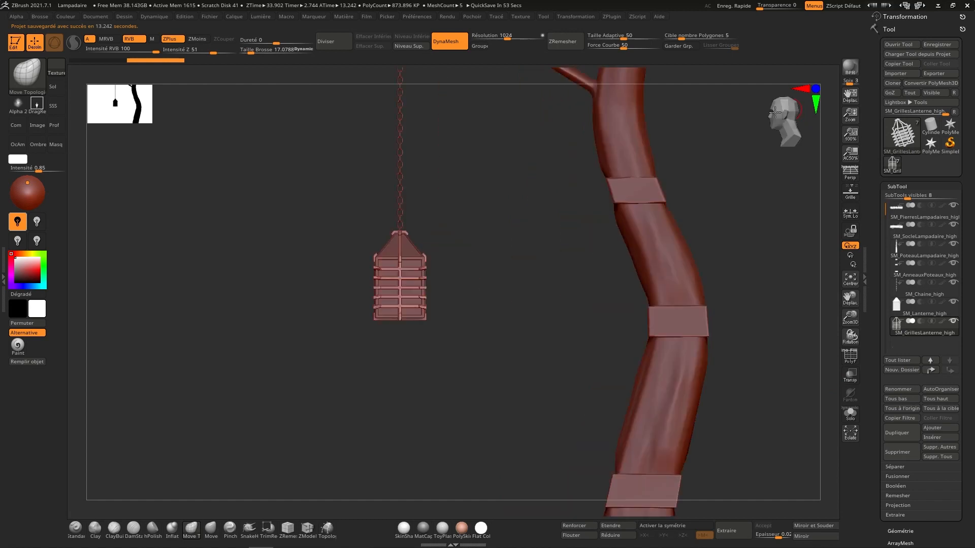
click(775, 112)
ctrl+right_click(654, 173)
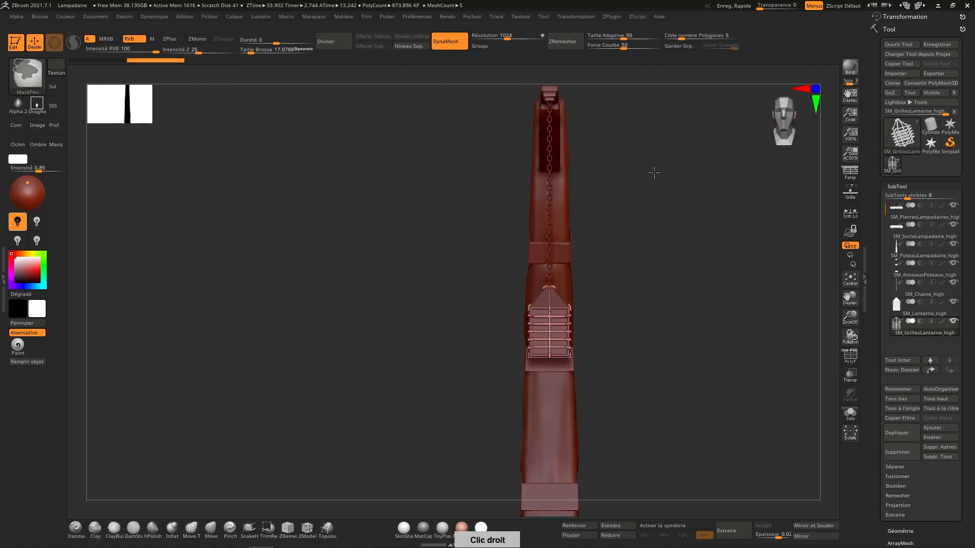
mouse_move(654, 173)
ctrl+right_down()
mouse_move(658, 146)
mouse_move(647, 137)
ctrl+right_up()
mouse_move(662, 176)
right_down()
mouse_move(646, 196)
mouse_move(642, 172)
right_up()
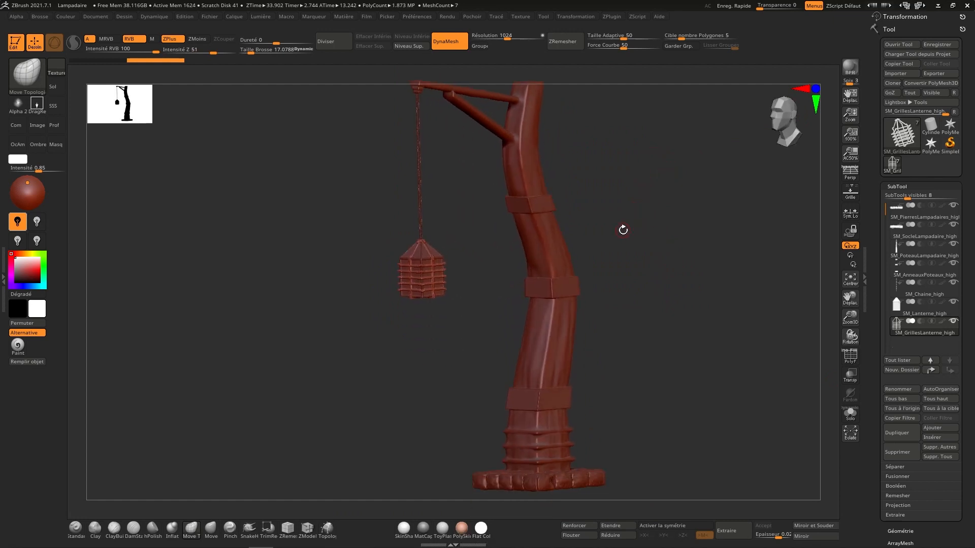